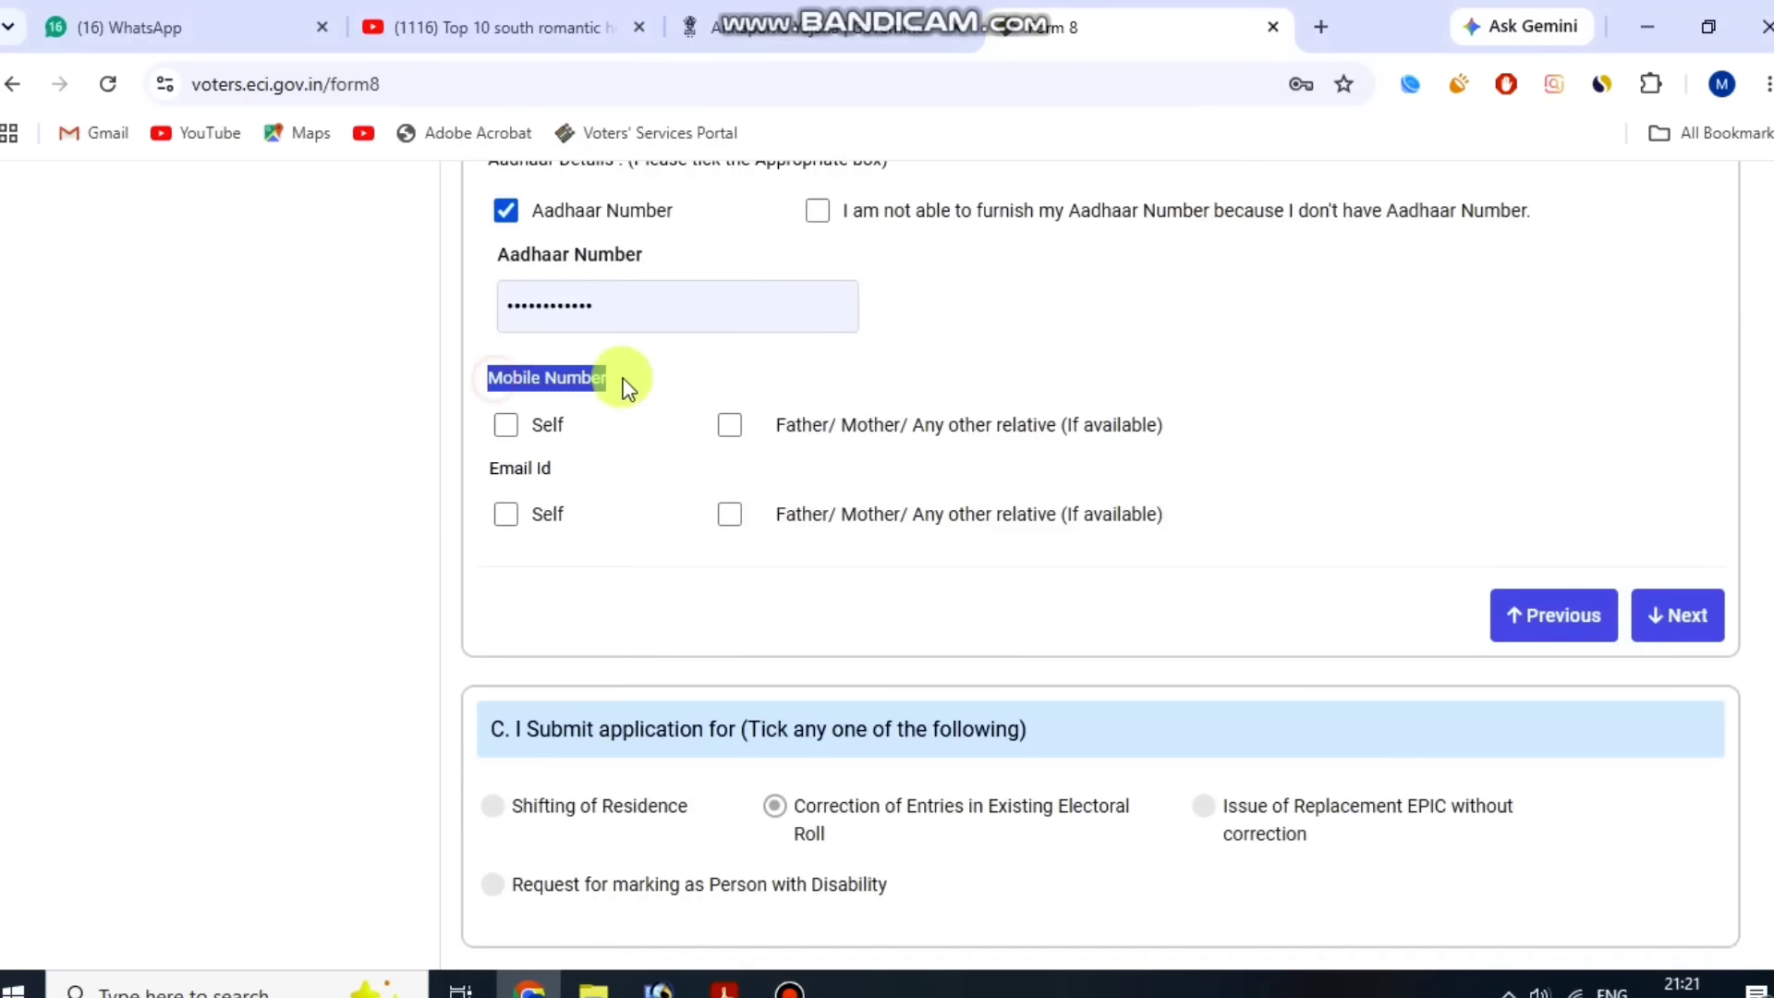
Tick Self for both the mobile number and the email ID.
{"action": "left_click", "coordinate": [505, 424]}
{"action": "left_click", "coordinate": [505, 638]}
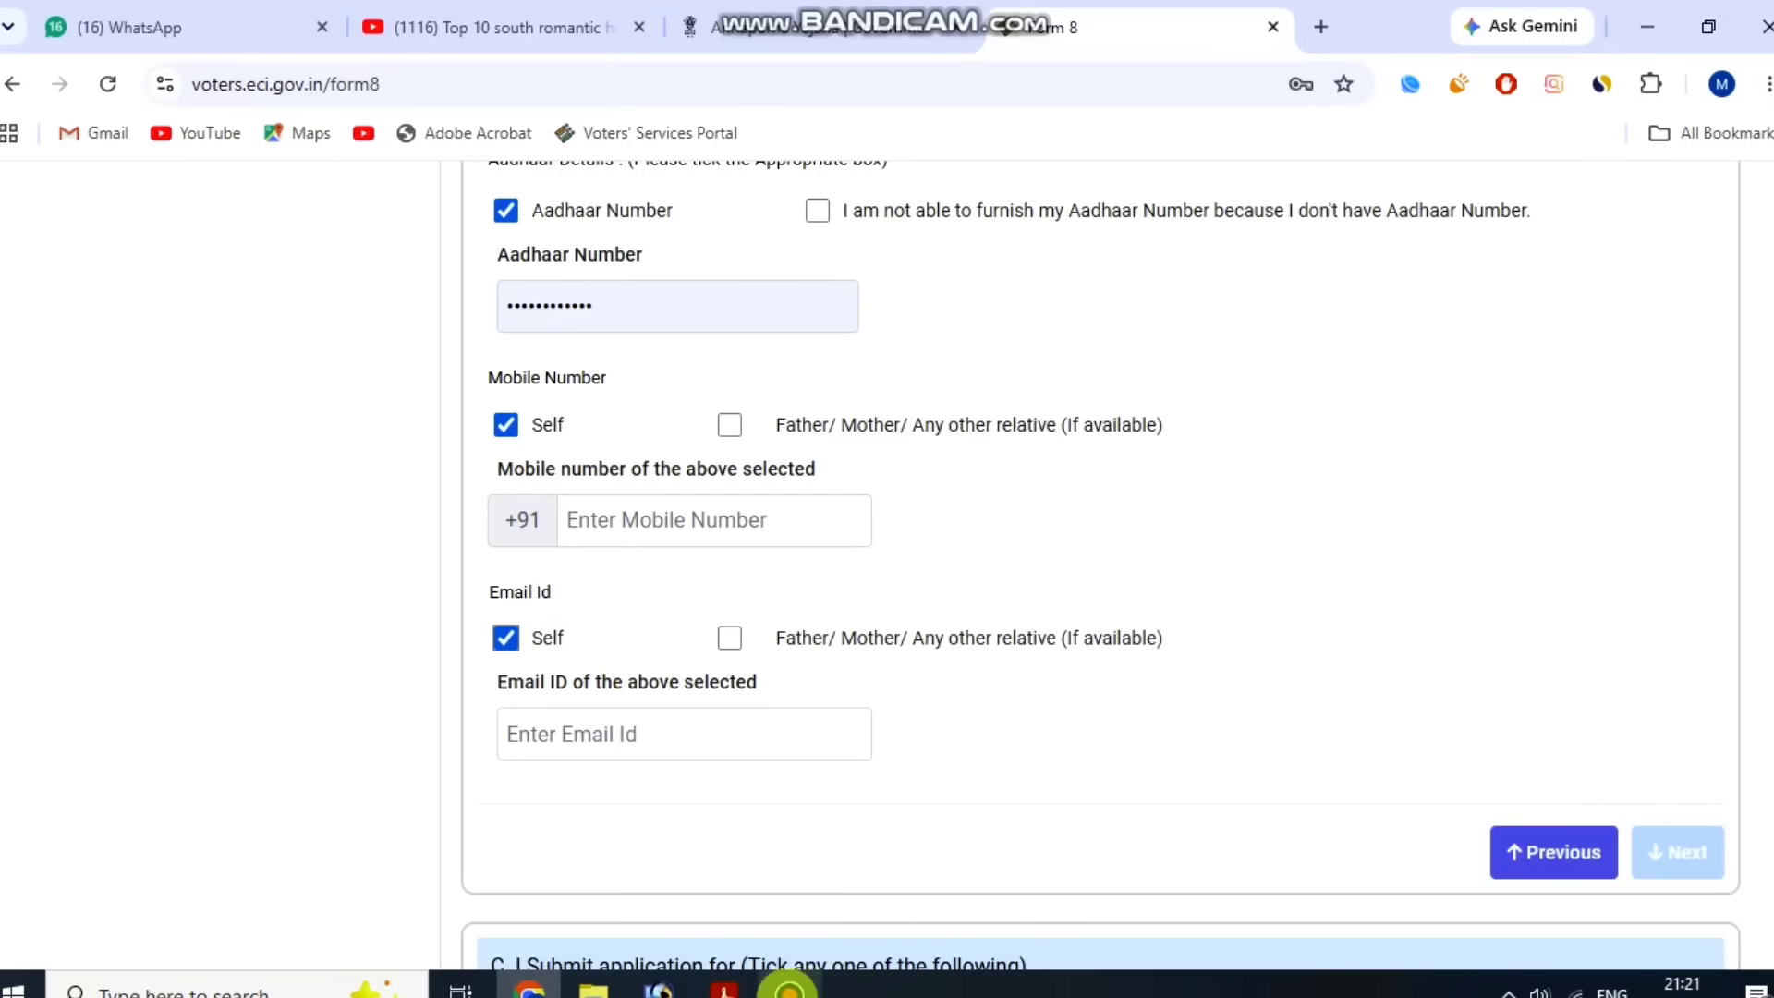
Select Name, DoB/Age, Address and Photo as the electoral roll entries to be corrected.
{"action": "scroll", "coordinate": [644, 652], "scroll_direction": "down", "scroll_amount": 7}
{"action": "scroll", "coordinate": [585, 442], "scroll_direction": "down", "scroll_amount": 1}
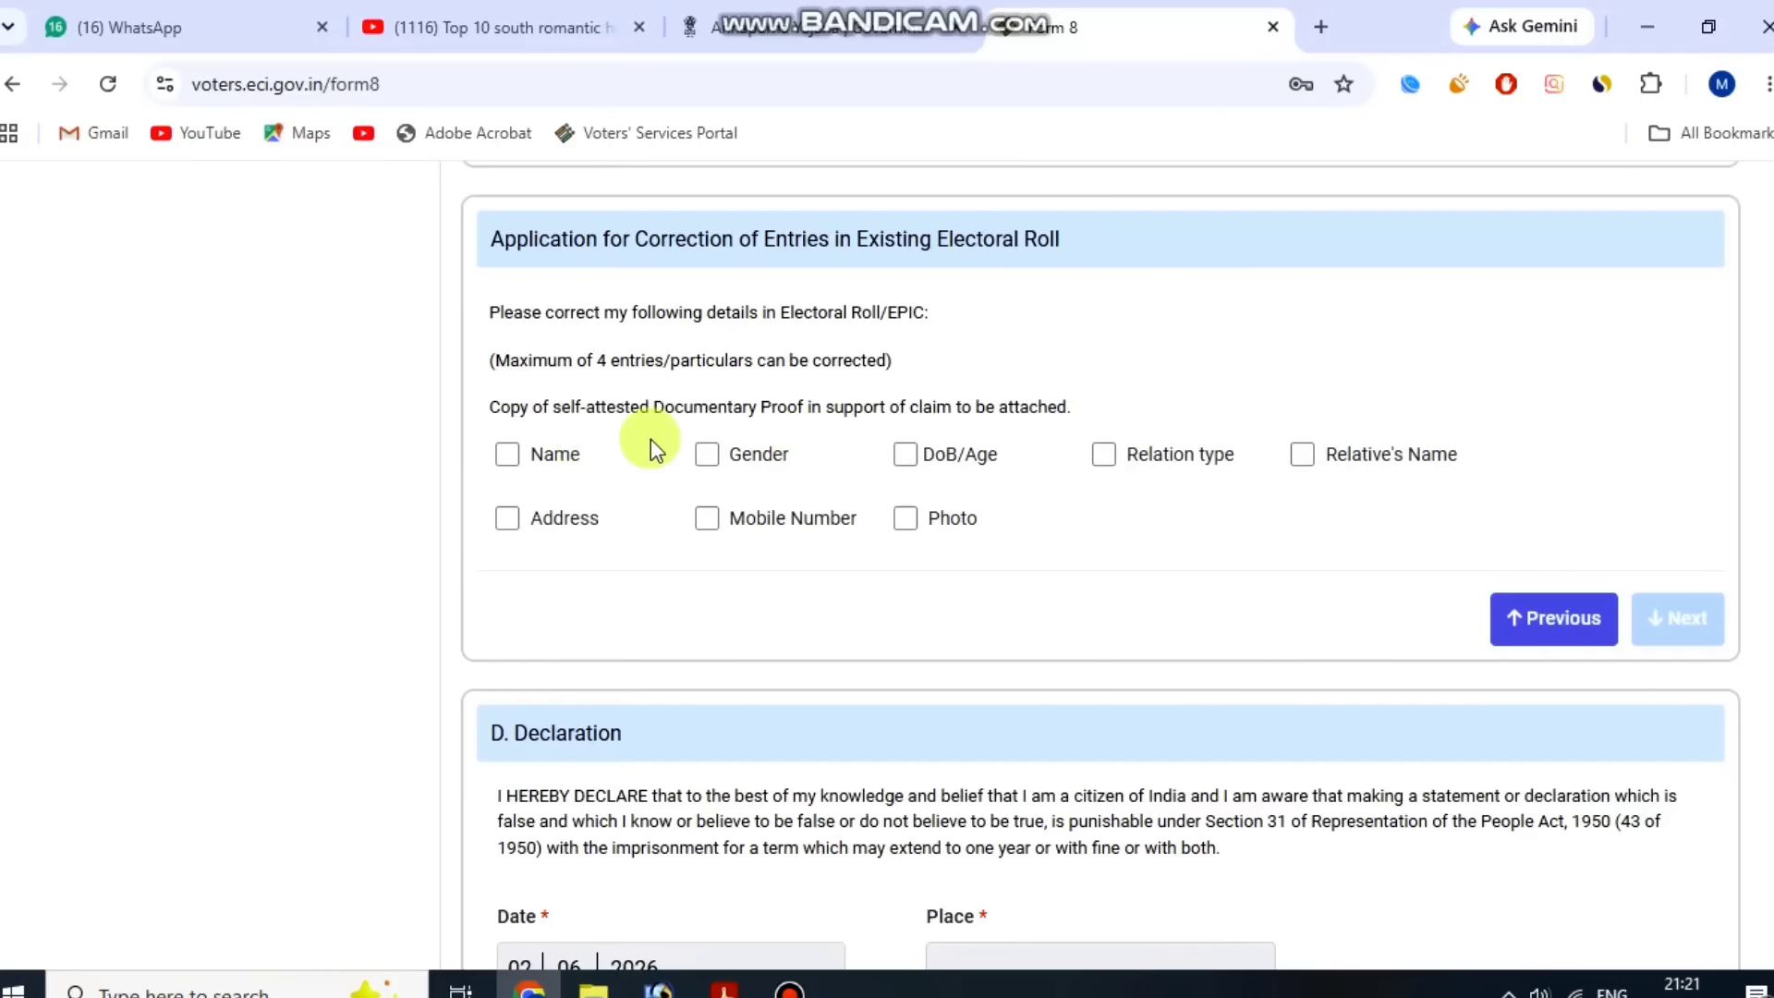
{"action": "left_click", "coordinate": [507, 453]}
{"action": "left_click", "coordinate": [507, 518]}
{"action": "left_click", "coordinate": [721, 517]}
{"action": "left_click", "coordinate": [723, 454]}
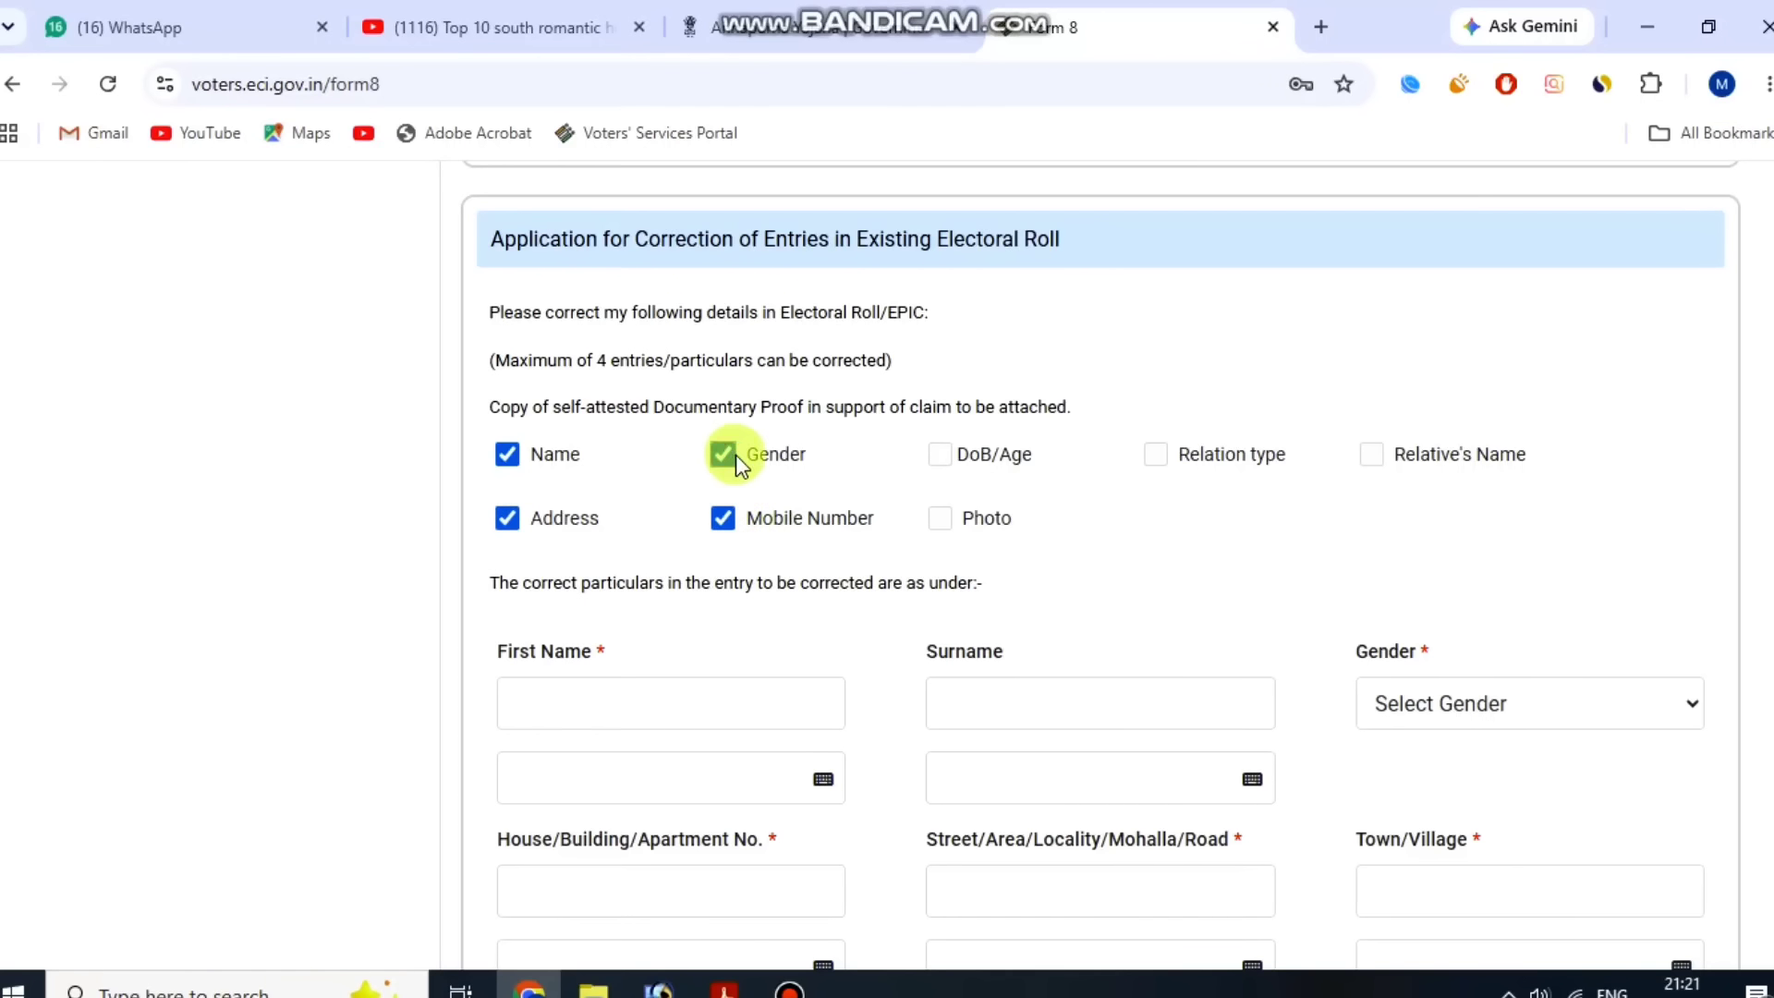
{"action": "left_click_drag", "start_coordinate": [532, 361], "coordinate": [724, 361]}
{"action": "left_click", "coordinate": [813, 361]}
{"action": "left_click", "coordinate": [723, 517]}
{"action": "left_click", "coordinate": [939, 454]}
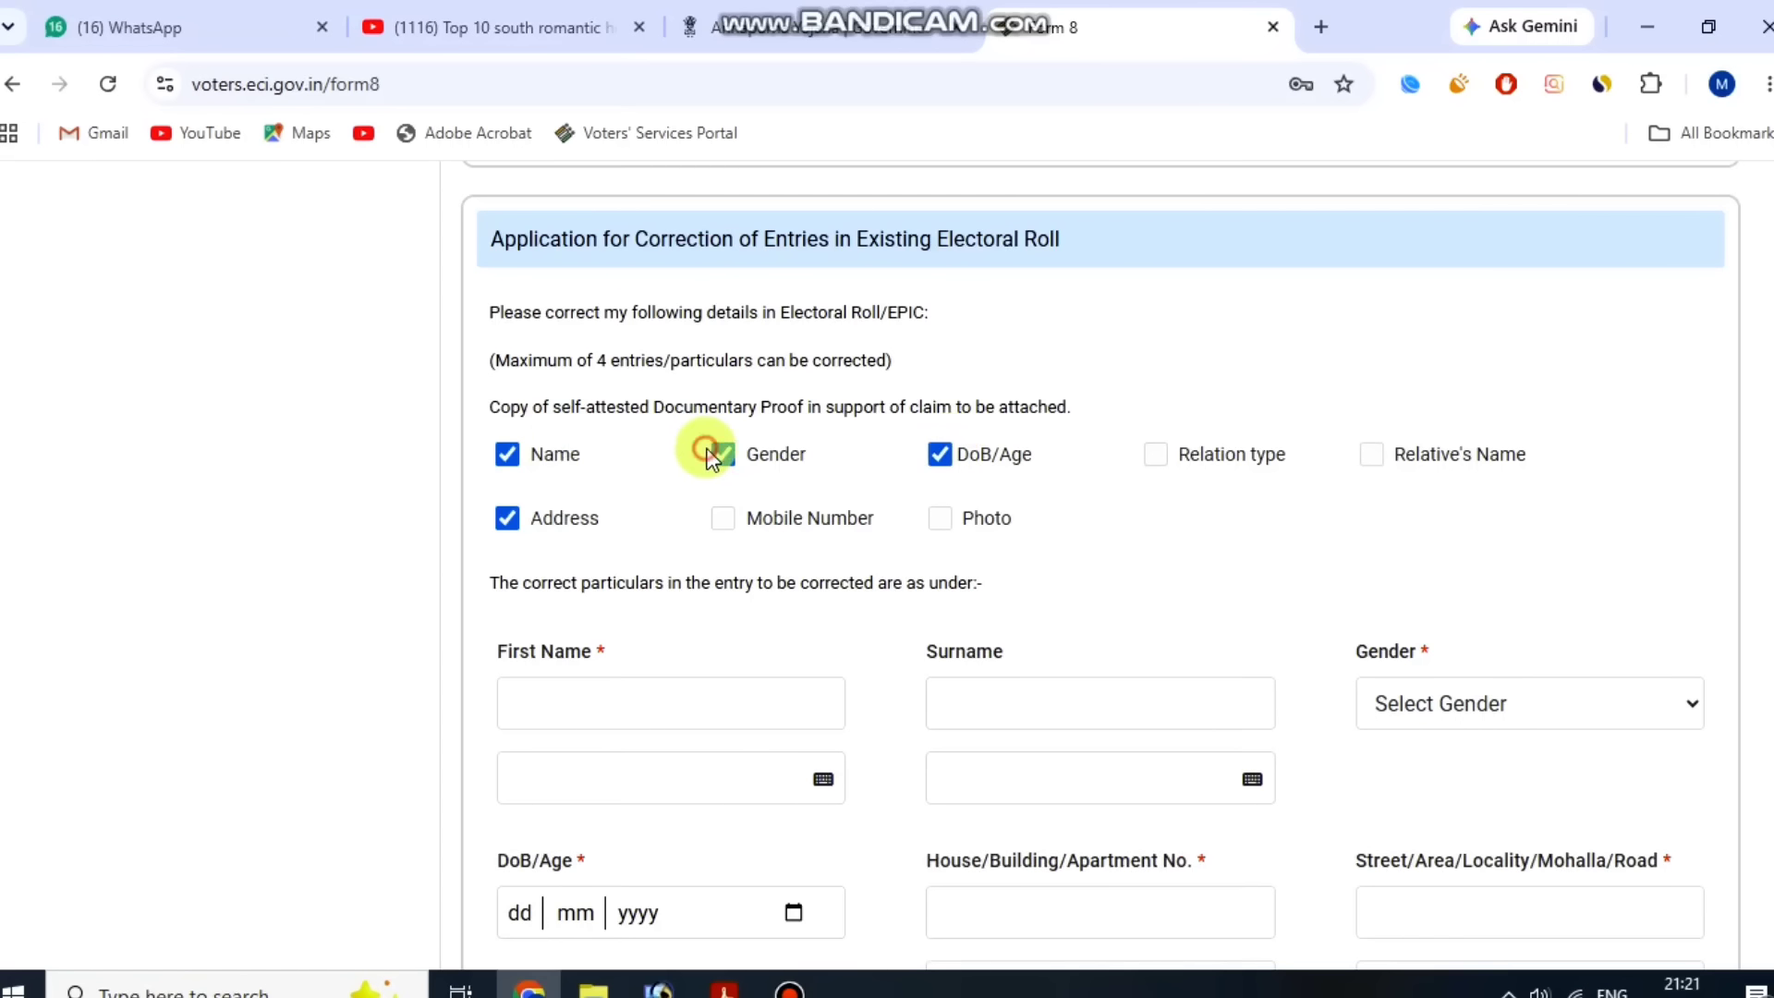
{"action": "left_click", "coordinate": [722, 454]}
{"action": "left_click", "coordinate": [961, 517]}
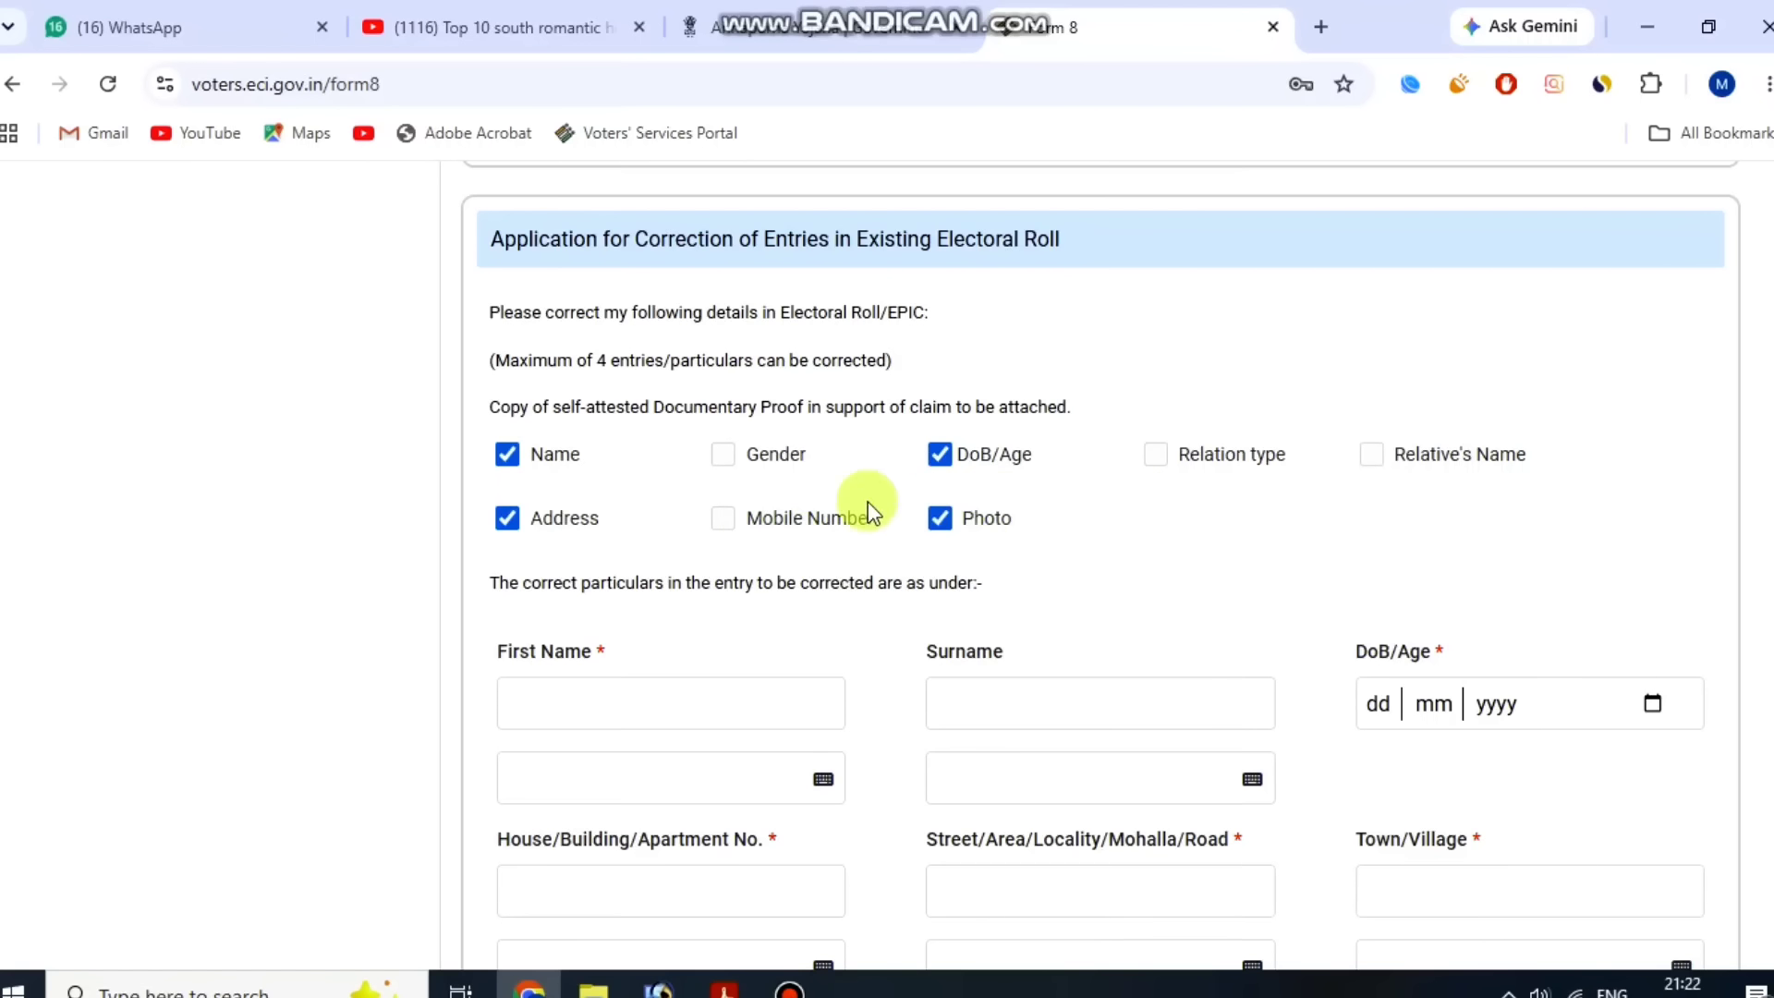
Enter the applicant's first name in the corrected particulars section.
{"action": "scroll", "coordinate": [1050, 567], "scroll_direction": "down", "scroll_amount": 1}
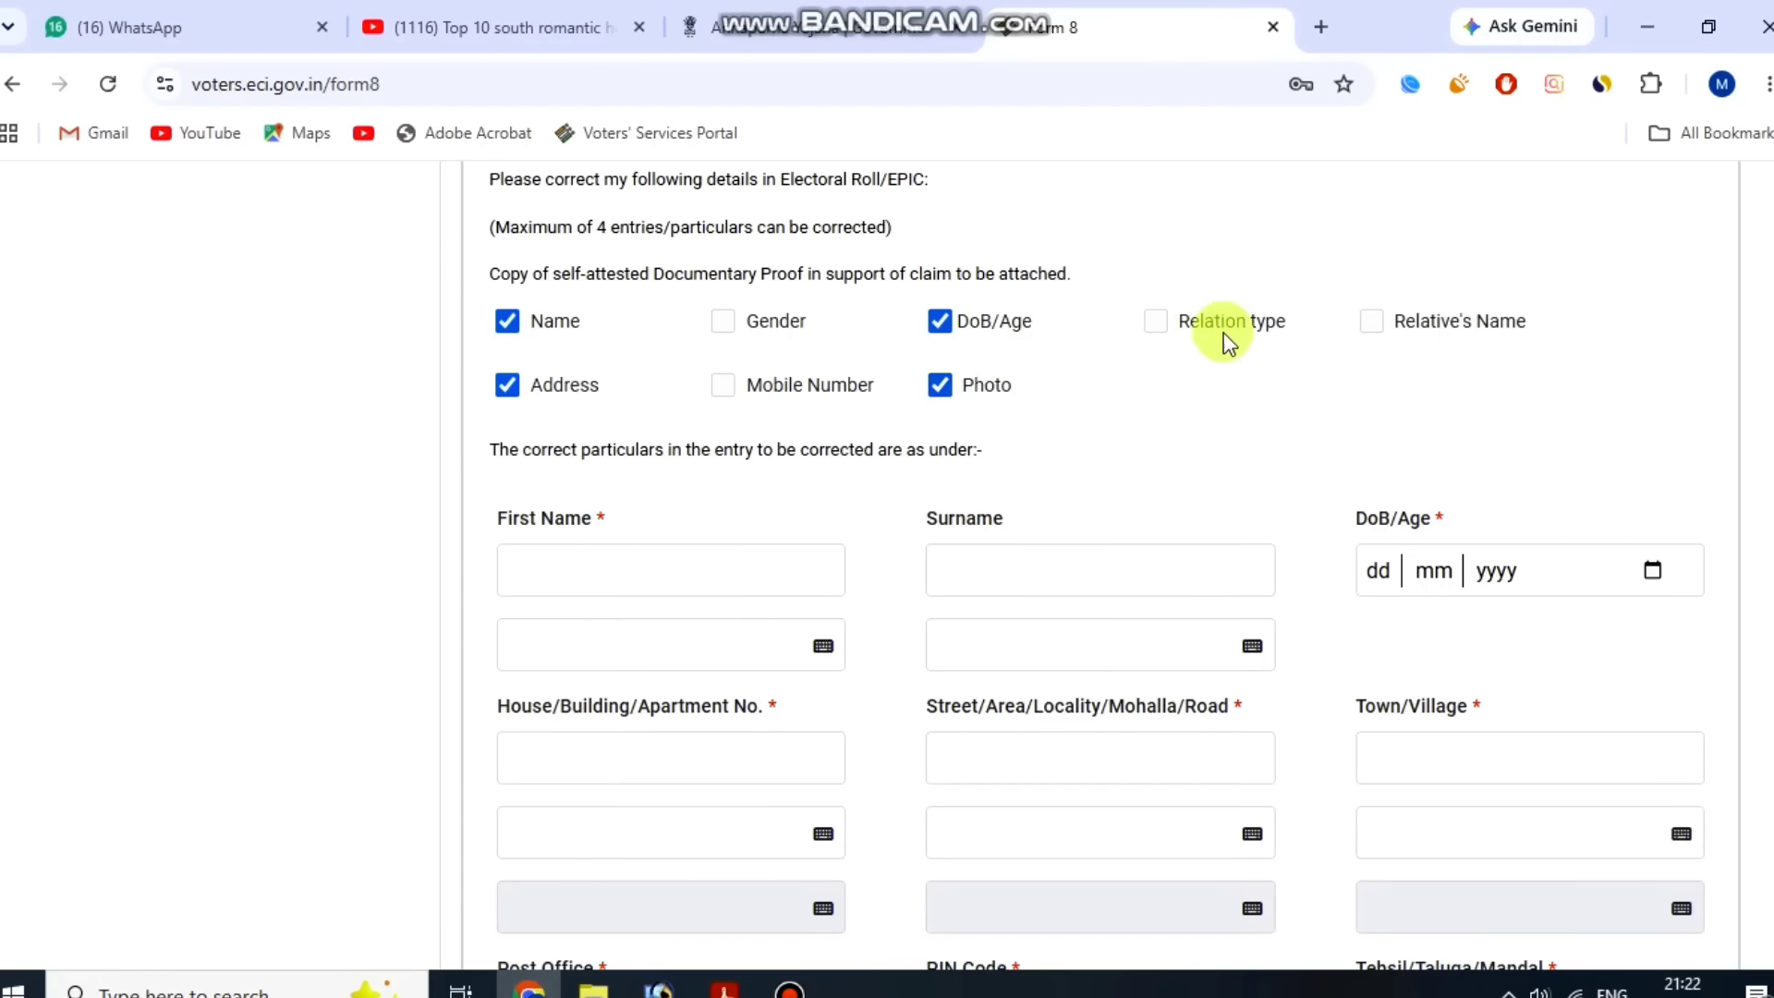
{"action": "scroll", "coordinate": [744, 365], "scroll_direction": "down", "scroll_amount": 1}
{"action": "left_click", "coordinate": [601, 432]}
{"action": "type", "text": "ind"}
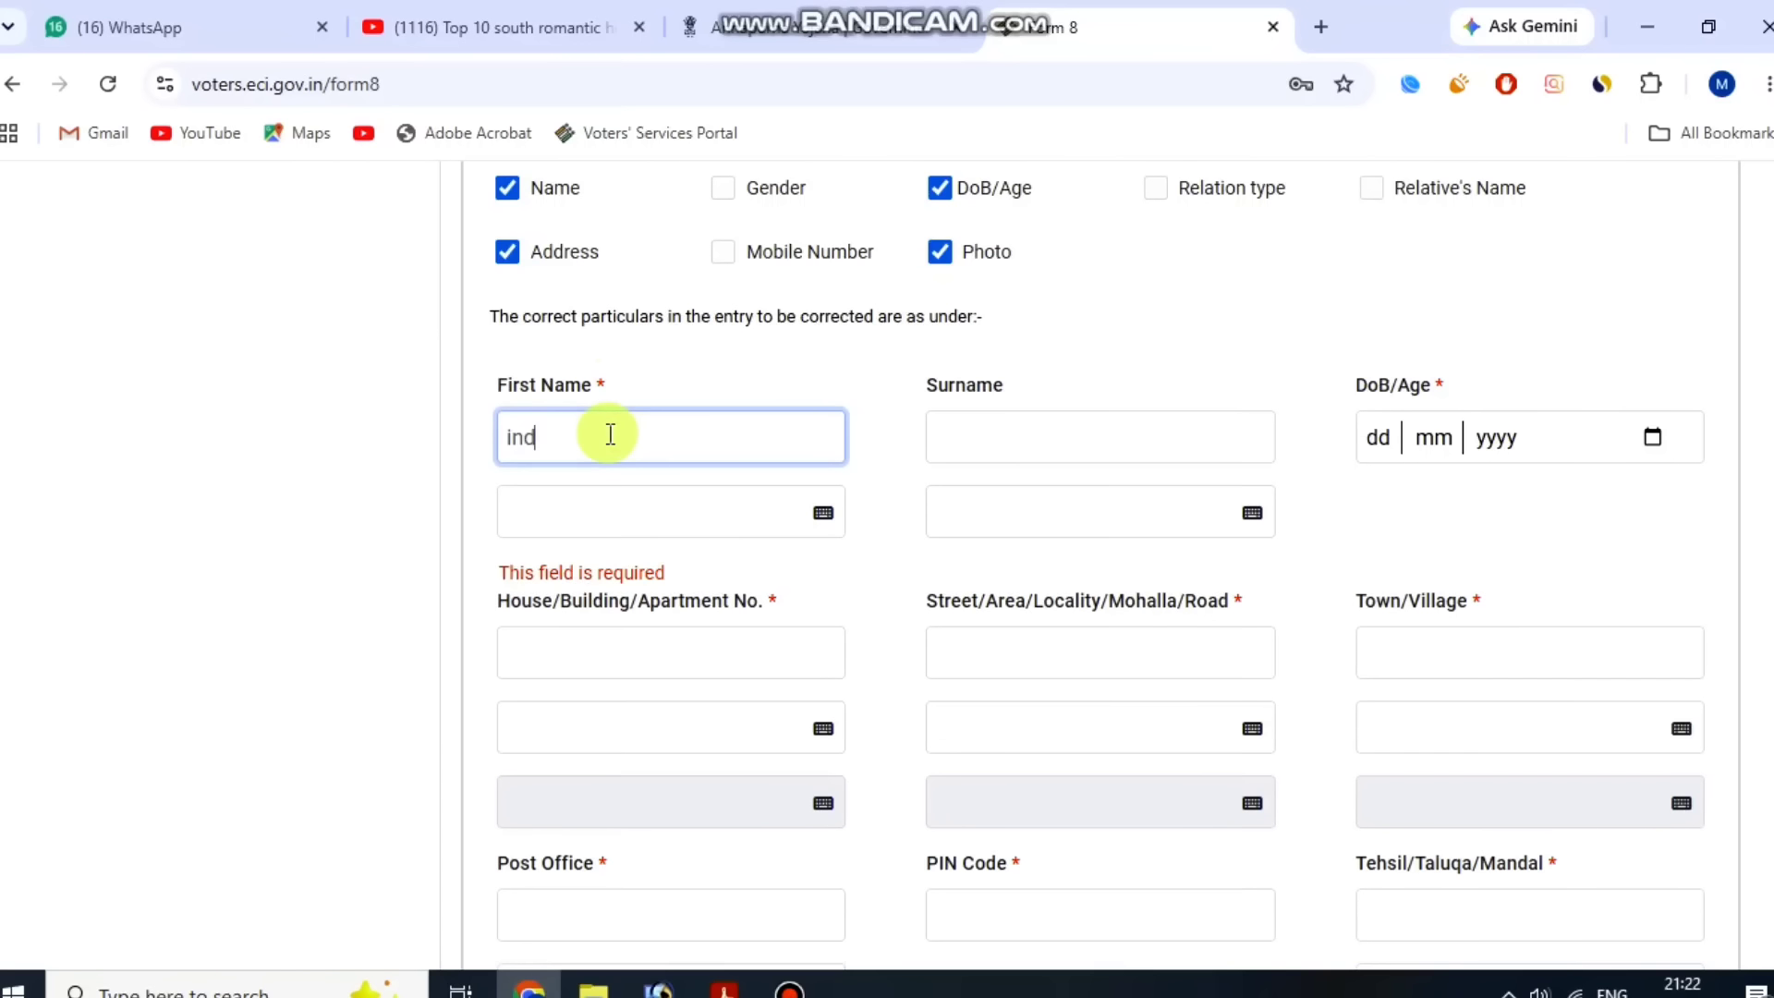
{"action": "type", "text": "rajit"}
{"action": "key", "text": "Tab"}
{"action": "left_click", "coordinate": [554, 582]}
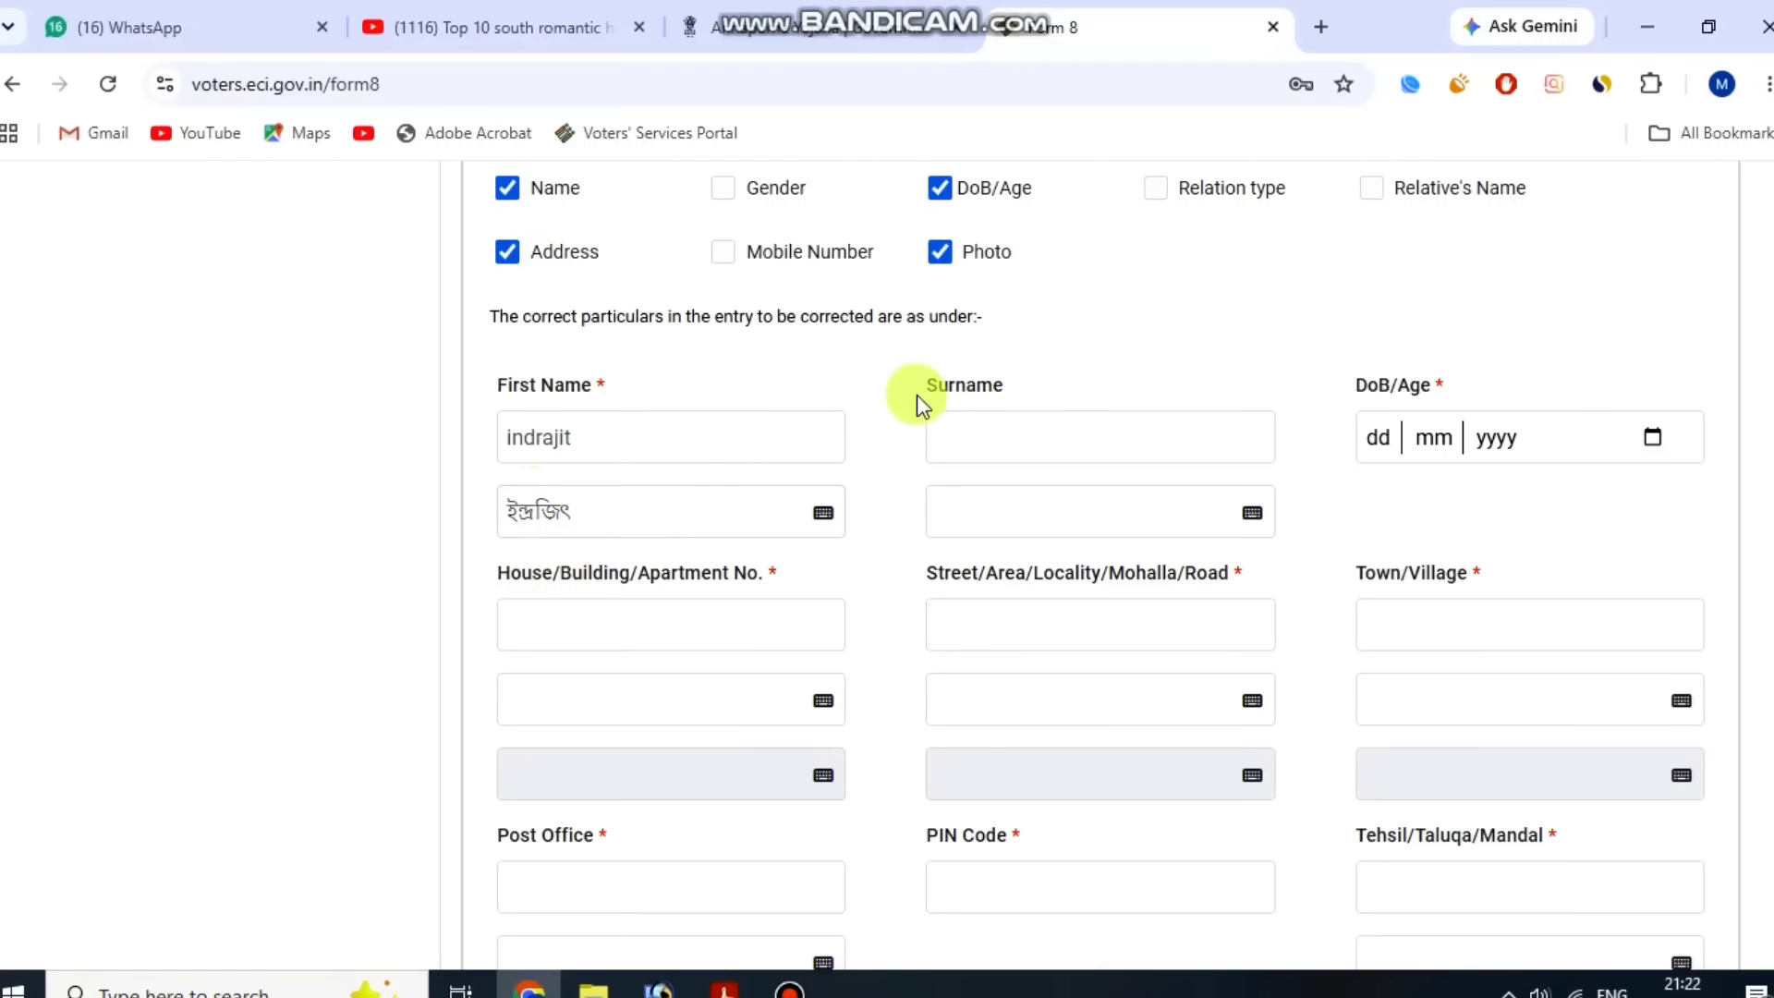
Review the date of birth, address, post office, PIN code and tehsil fields of the corrected particulars.
{"action": "left_click_drag", "start_coordinate": [1358, 381], "coordinate": [1477, 380]}
{"action": "scroll", "coordinate": [1525, 467], "scroll_direction": "down", "scroll_amount": 3}
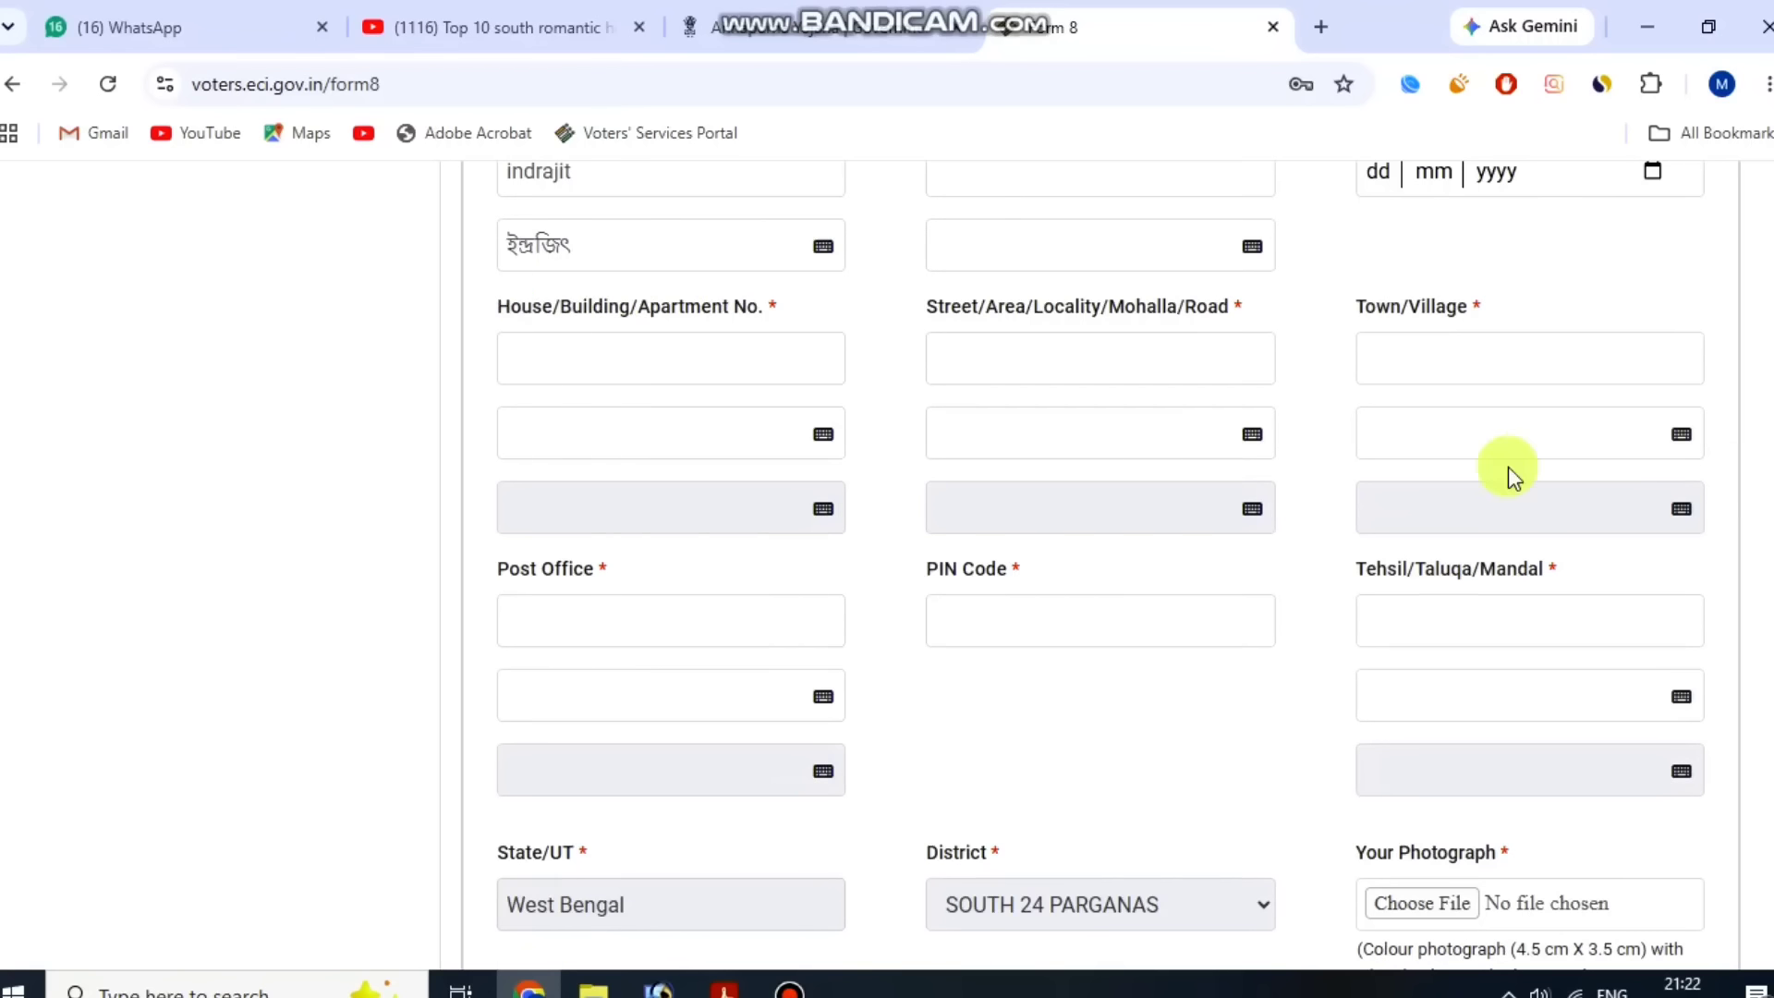
{"action": "left_click_drag", "start_coordinate": [802, 473], "coordinate": [1233, 298]}
{"action": "left_click", "coordinate": [1232, 298]}
{"action": "scroll", "coordinate": [580, 551], "scroll_direction": "down", "scroll_amount": 1}
{"action": "left_click_drag", "start_coordinate": [915, 435], "coordinate": [1058, 439]}
{"action": "left_click_drag", "start_coordinate": [1351, 435], "coordinate": [1587, 444]}
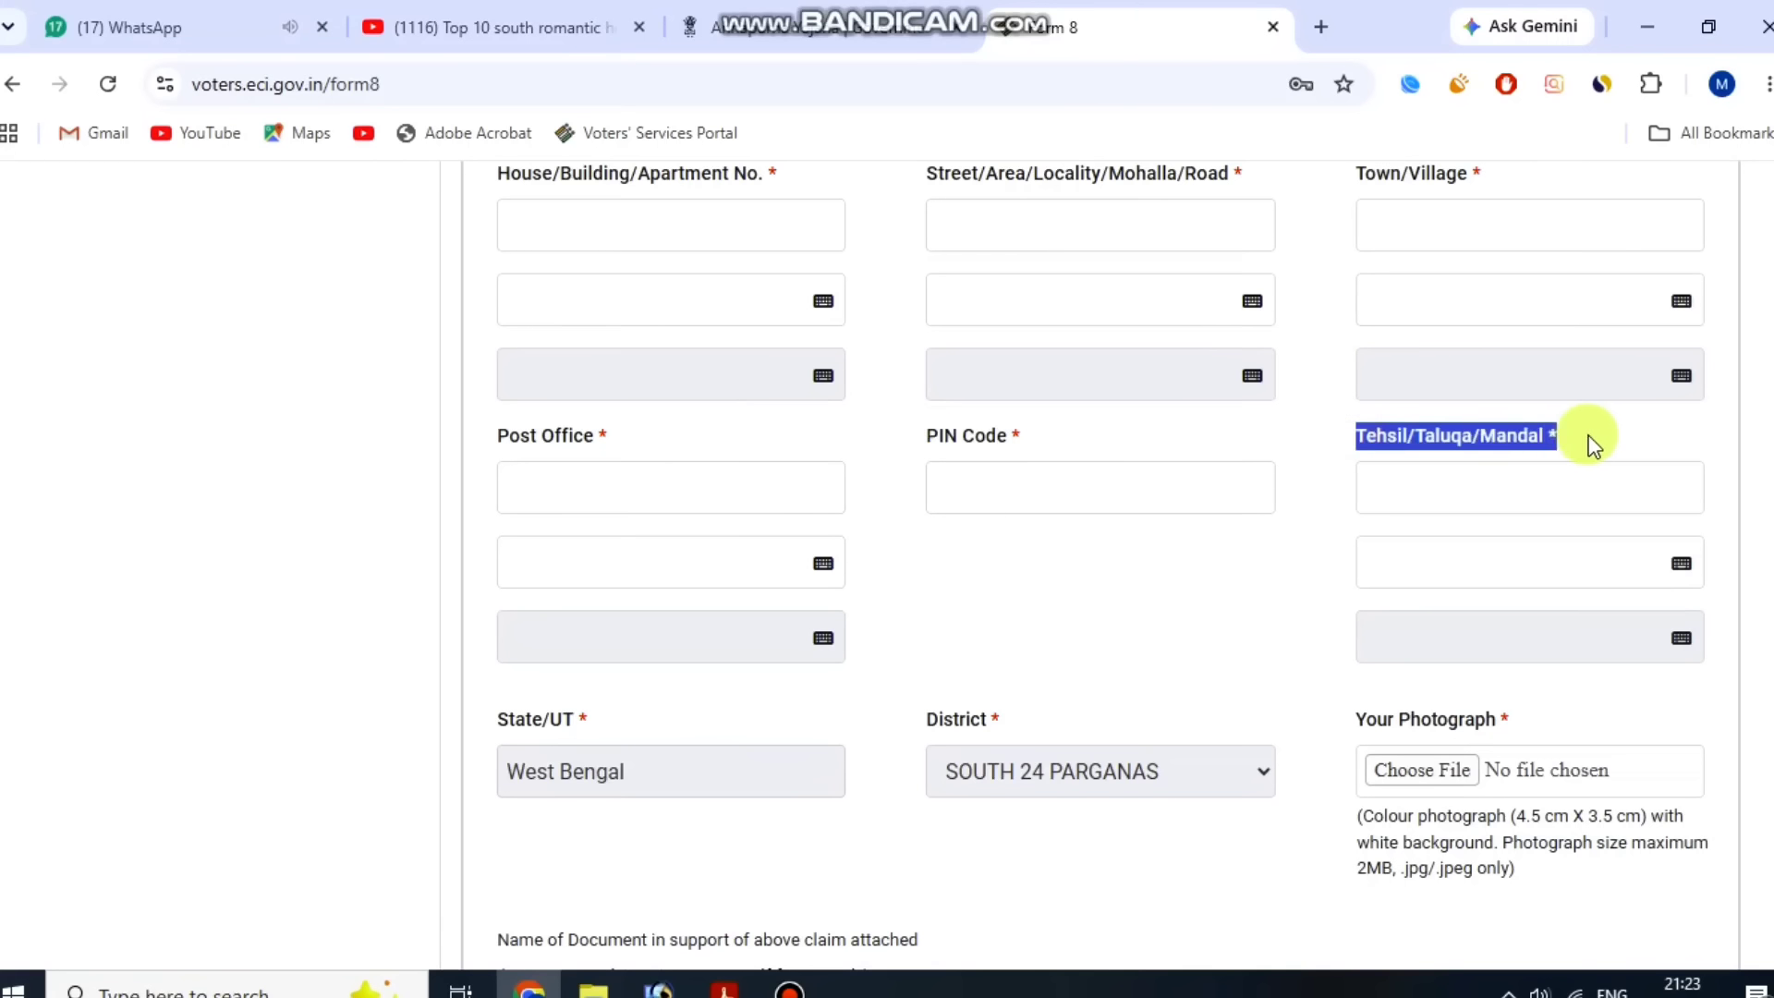
{"action": "scroll", "coordinate": [1026, 597], "scroll_direction": "down", "scroll_amount": 1}
{"action": "scroll", "coordinate": [1479, 583], "scroll_direction": "down", "scroll_amount": 1}
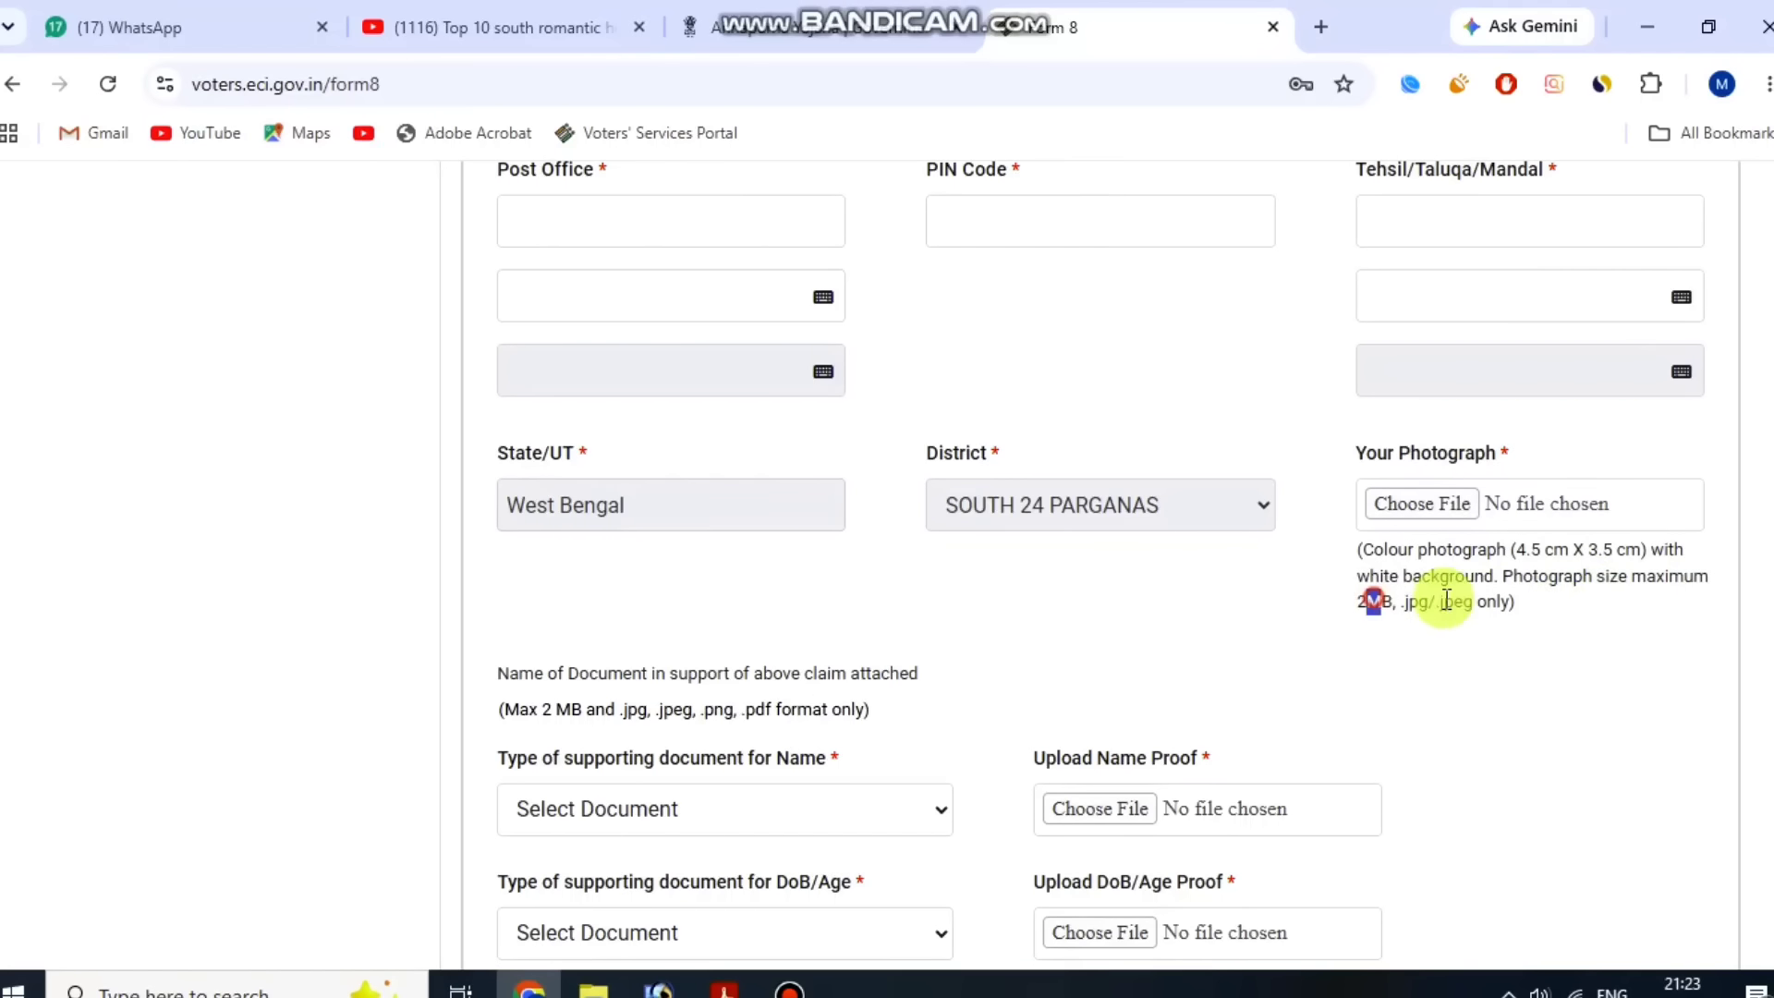
Upload the photograph m03.JPG, confirming the crop in the image selector.
{"action": "left_click", "coordinate": [1457, 508]}
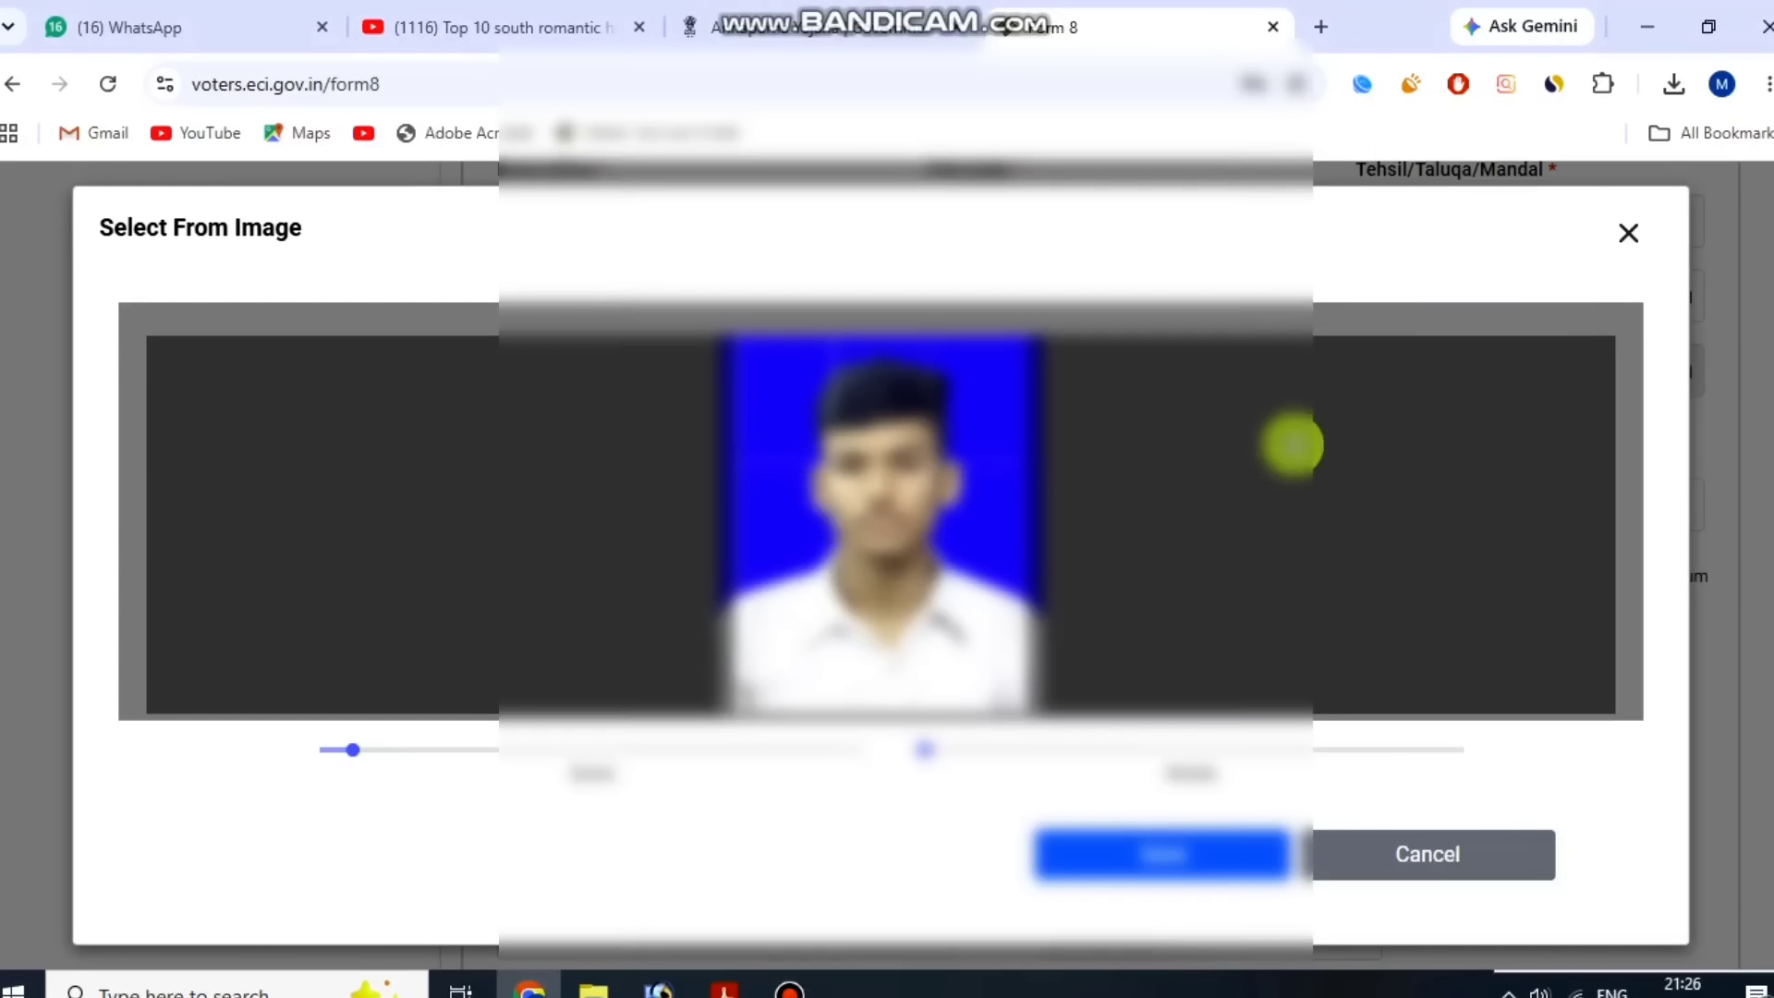
{"action": "left_click", "coordinate": [1179, 854]}
{"action": "left_click", "coordinate": [1272, 613]}
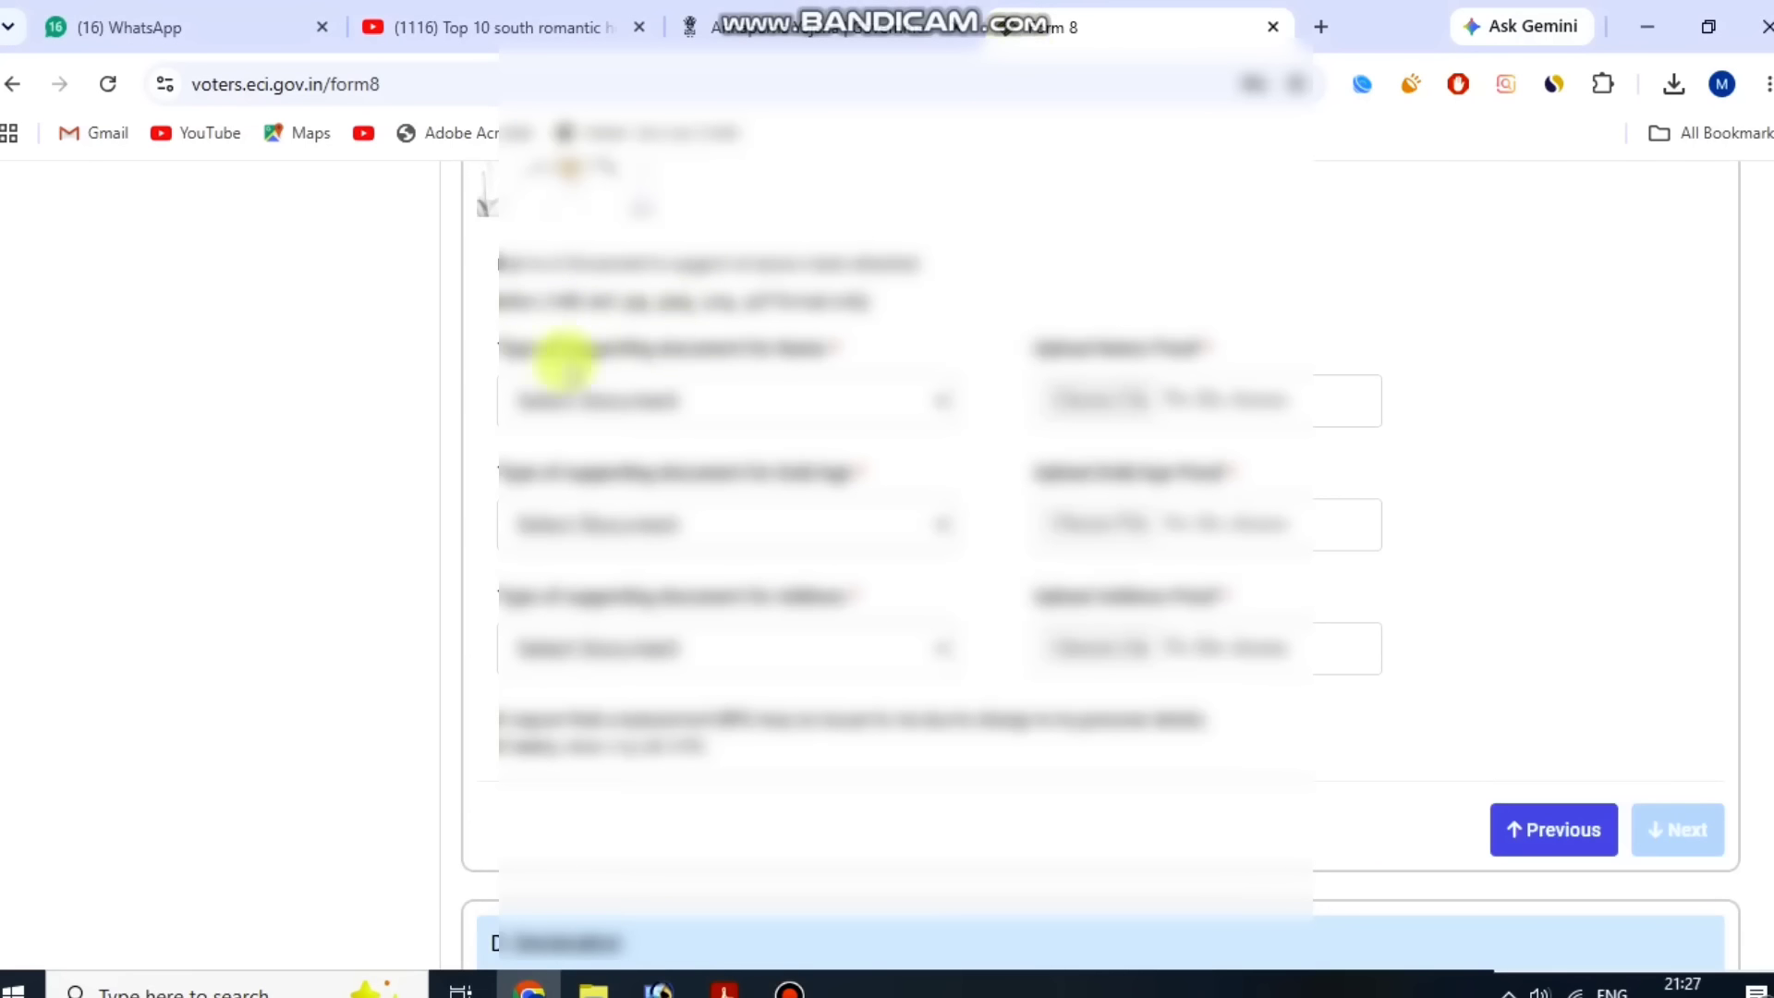
Choose Aadhaar Card as the type of supporting document for the name.
{"action": "left_click", "coordinate": [601, 400]}
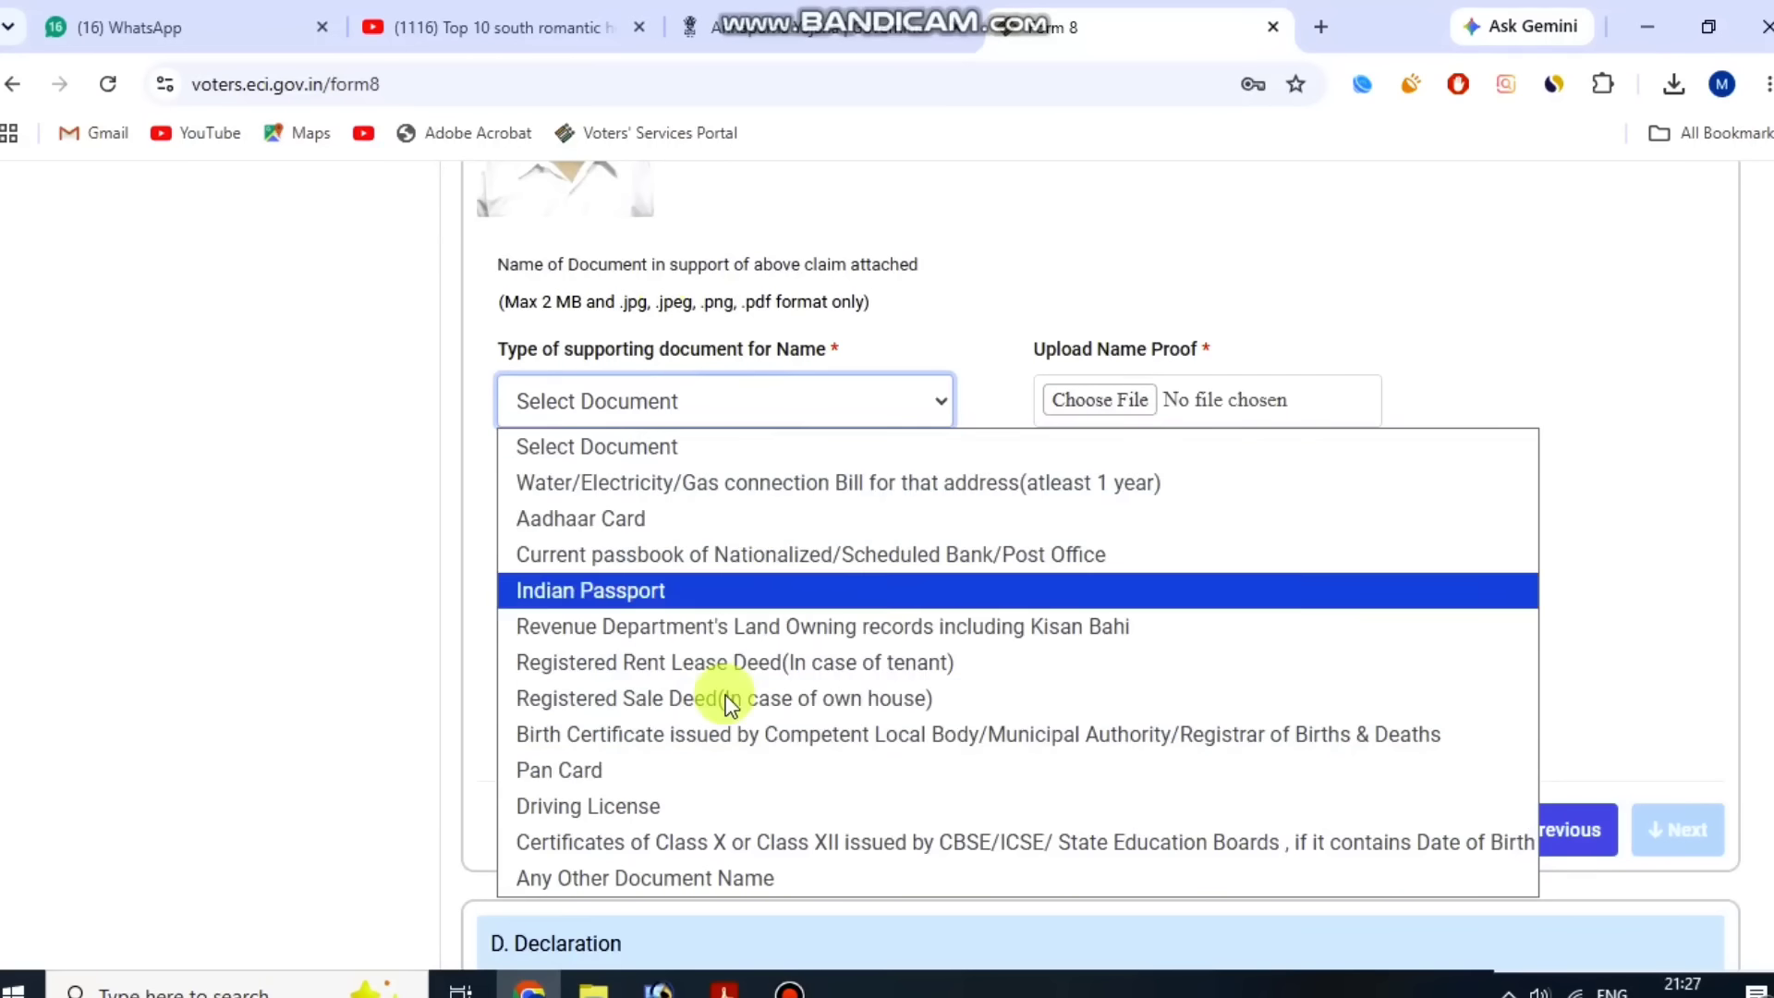
{"action": "left_click", "coordinate": [712, 519]}
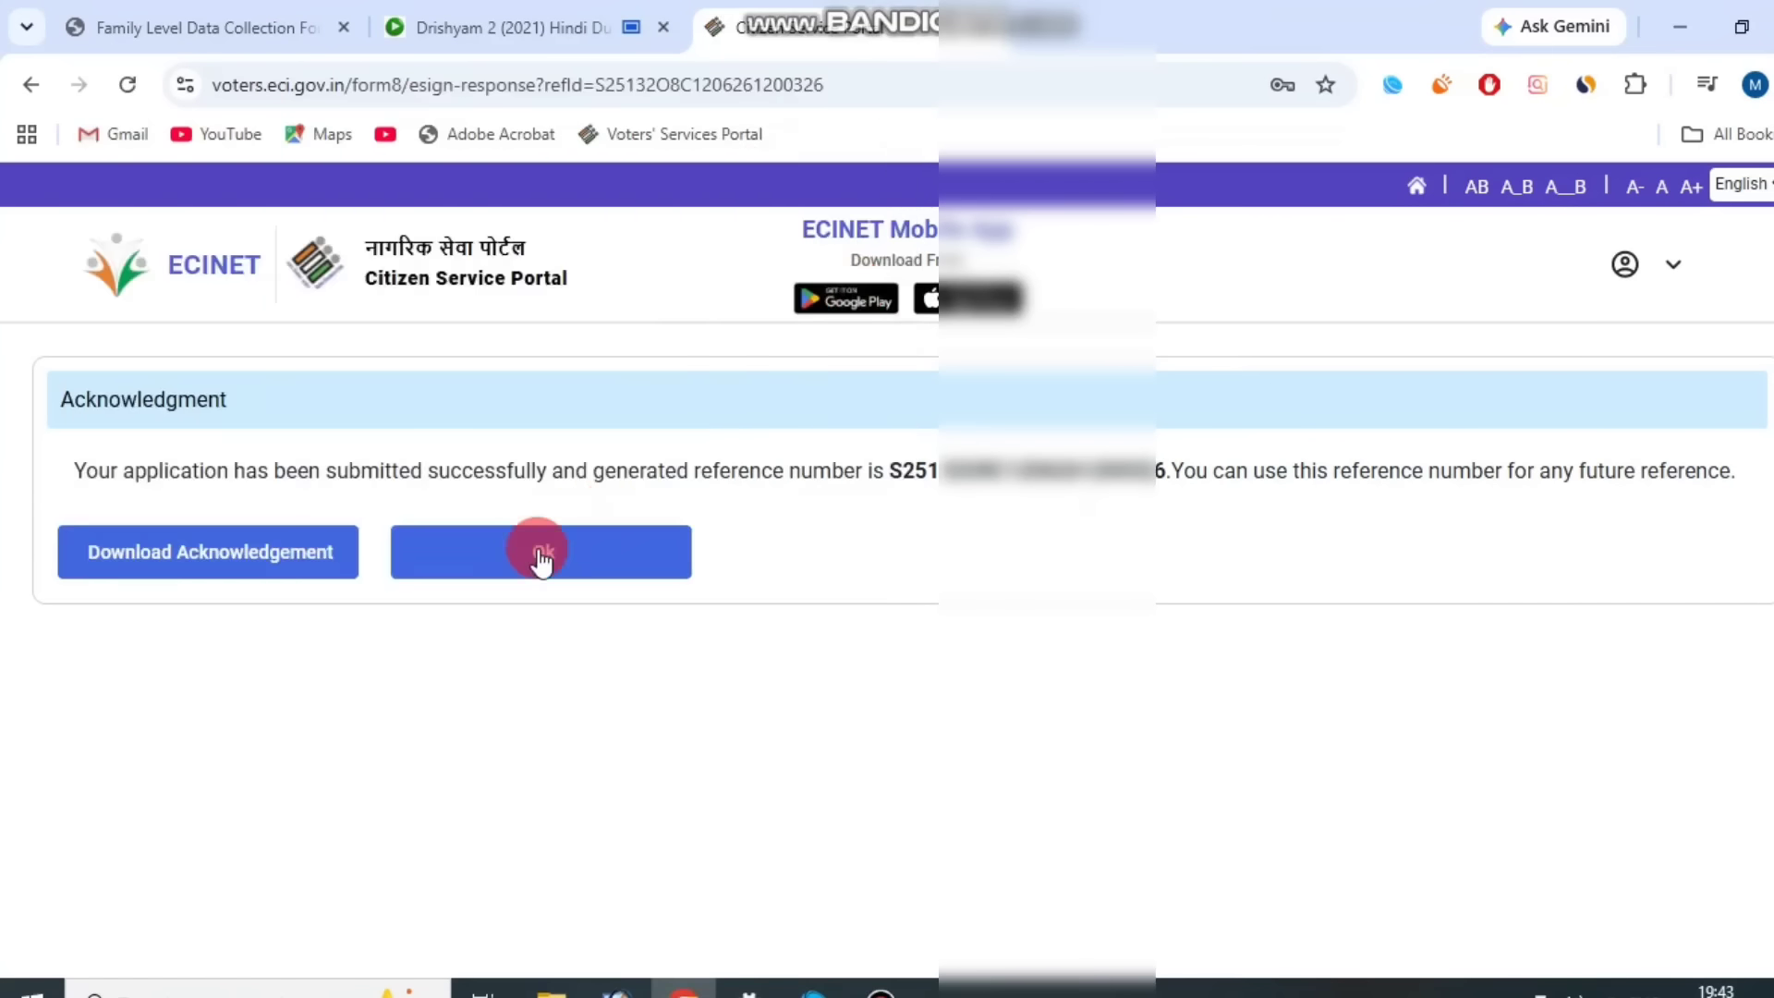
Close the submission acknowledgement and expand the application's record on the Track Your Application page.
{"action": "left_click", "coordinate": [535, 555]}
{"action": "left_click", "coordinate": [1622, 703]}
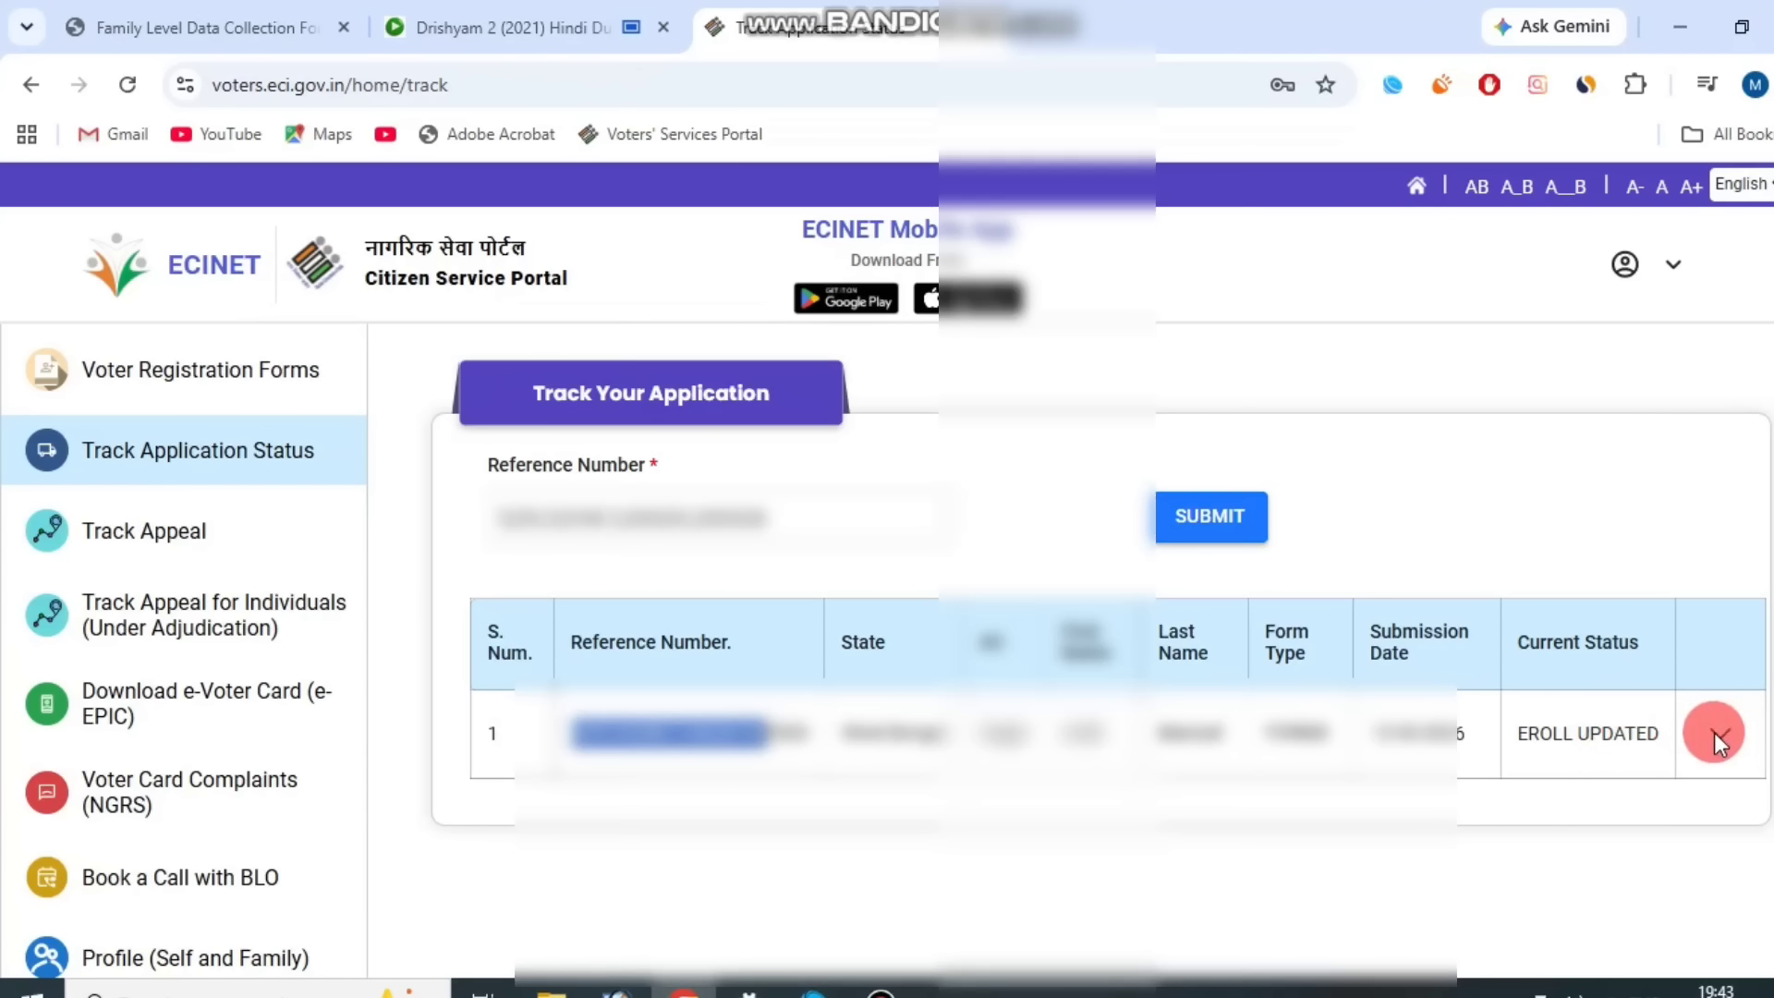
{"action": "left_click", "coordinate": [1714, 731]}
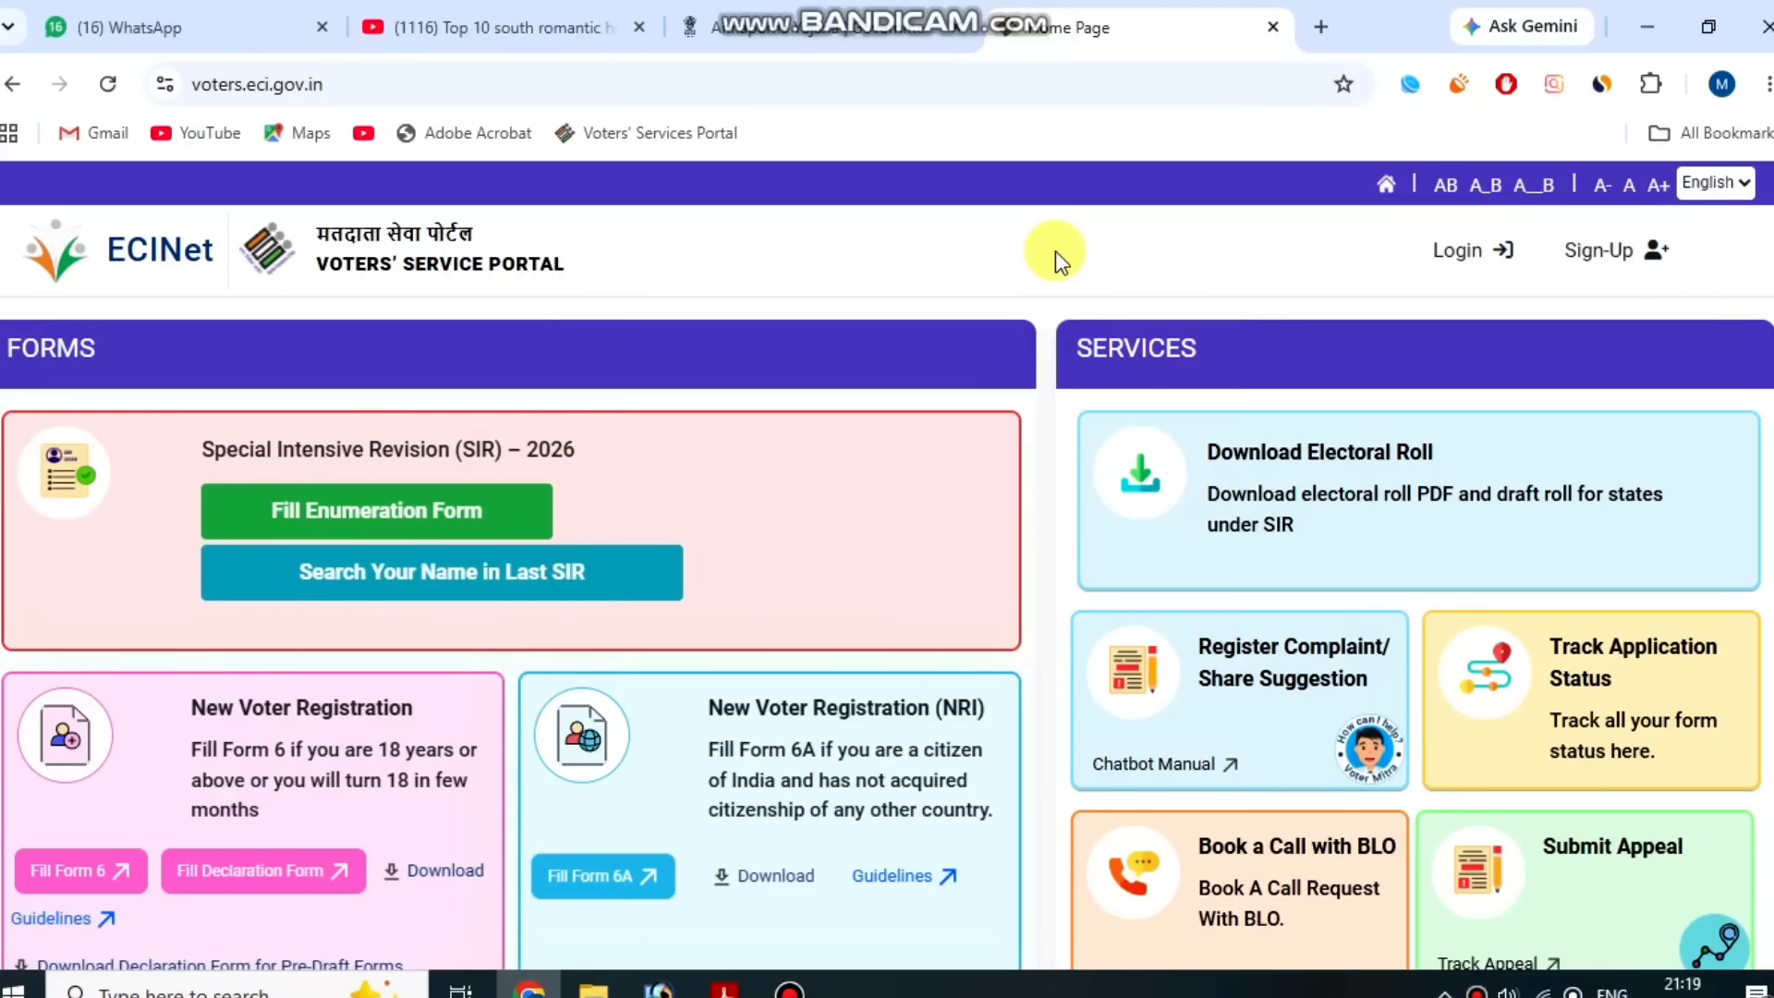
Open the login page, view the sign-up page, and return to the login form.
{"action": "left_click", "coordinate": [1485, 259]}
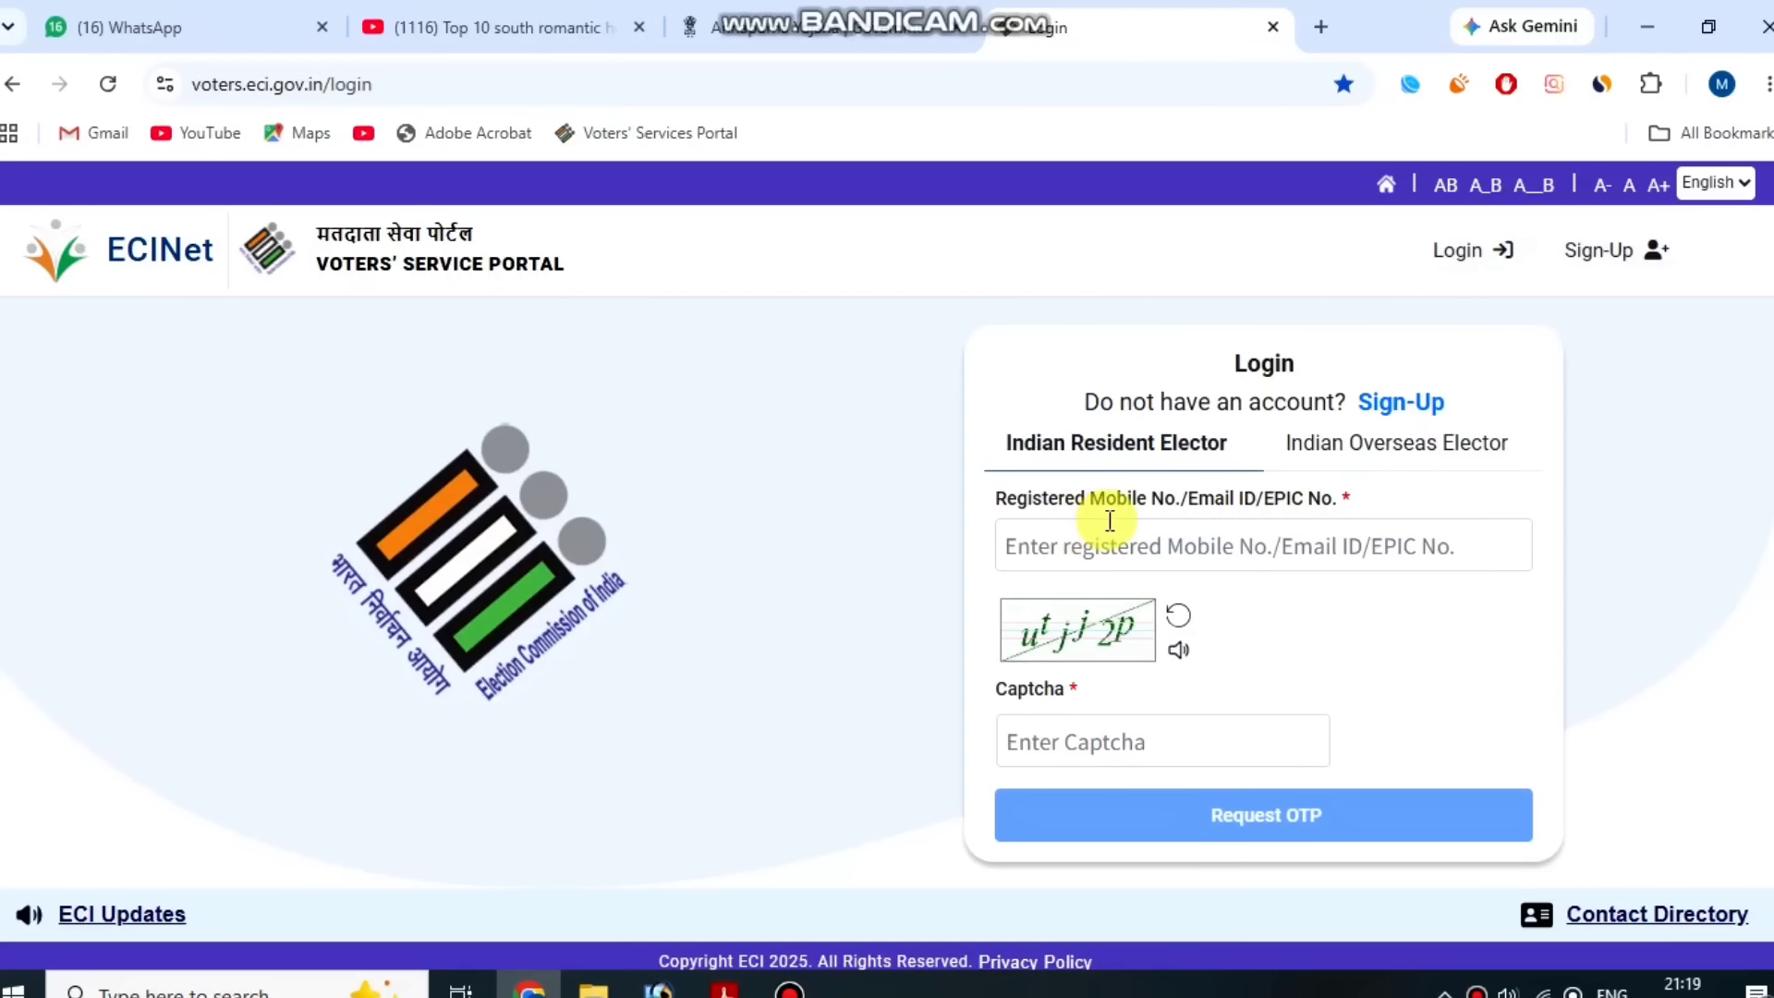
{"action": "left_click", "coordinate": [1435, 405]}
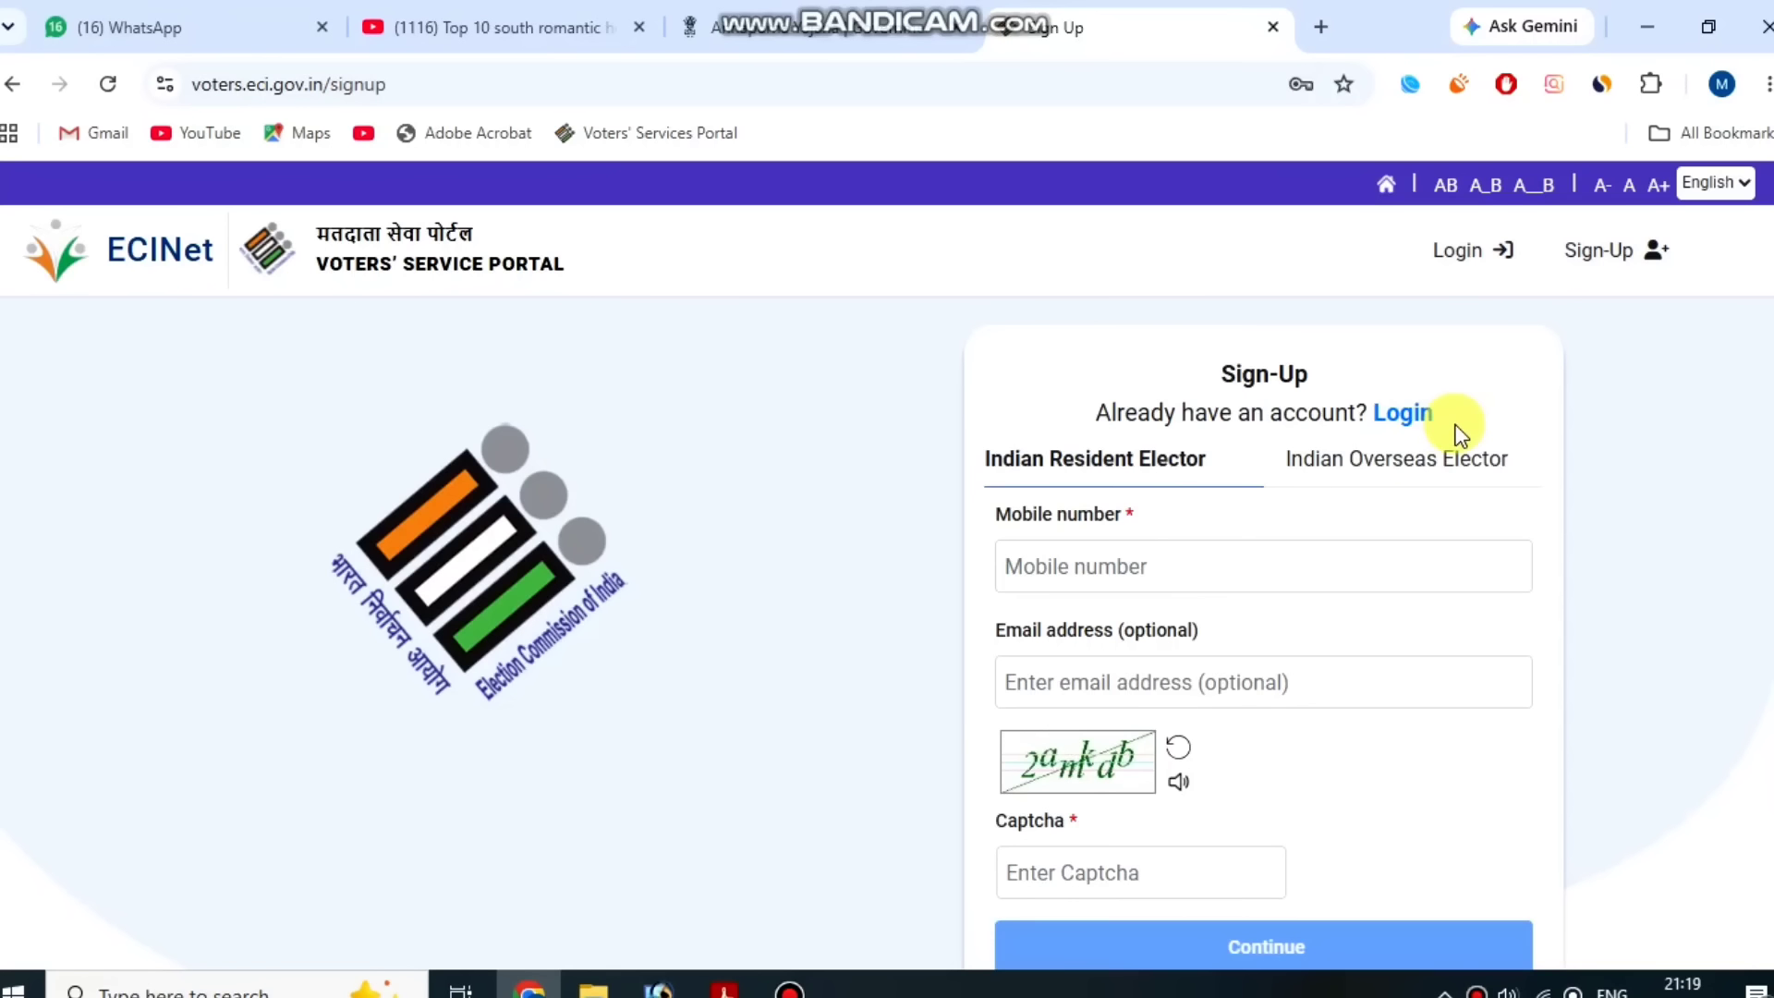
{"action": "scroll", "coordinate": [1402, 697], "scroll_direction": "down", "scroll_amount": 2}
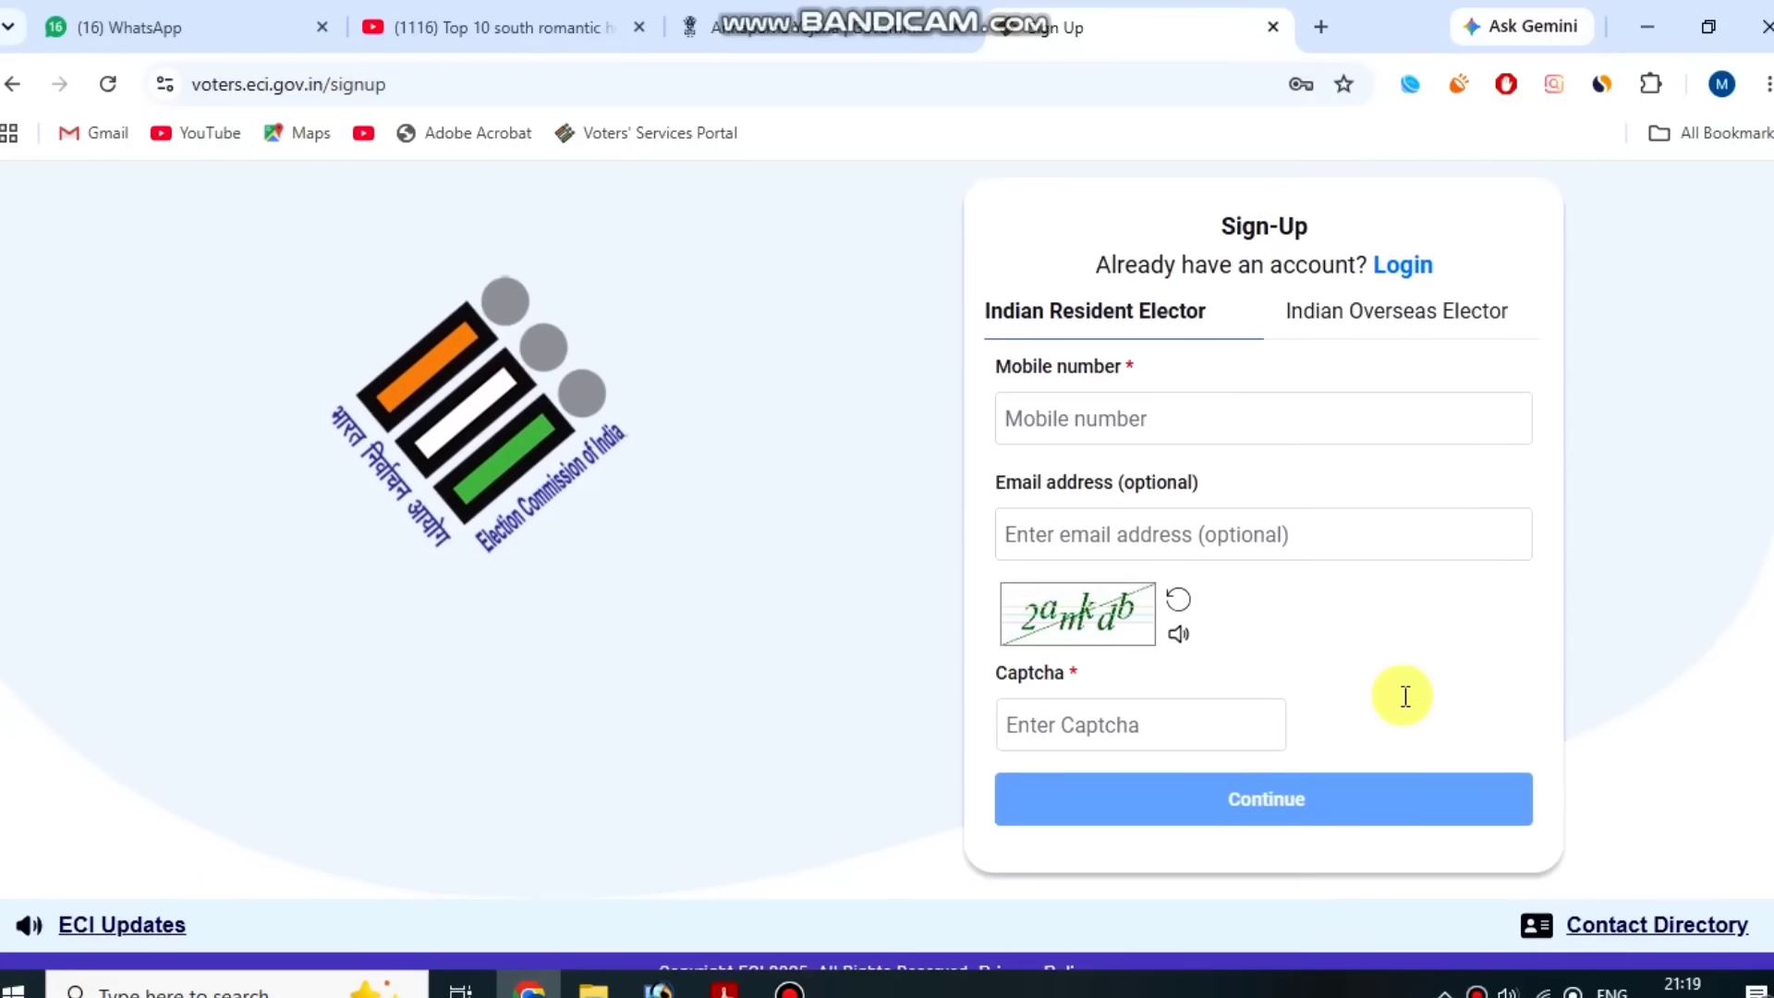
{"action": "scroll", "coordinate": [1402, 697], "scroll_direction": "up", "scroll_amount": 2}
{"action": "left_click", "coordinate": [1413, 410]}
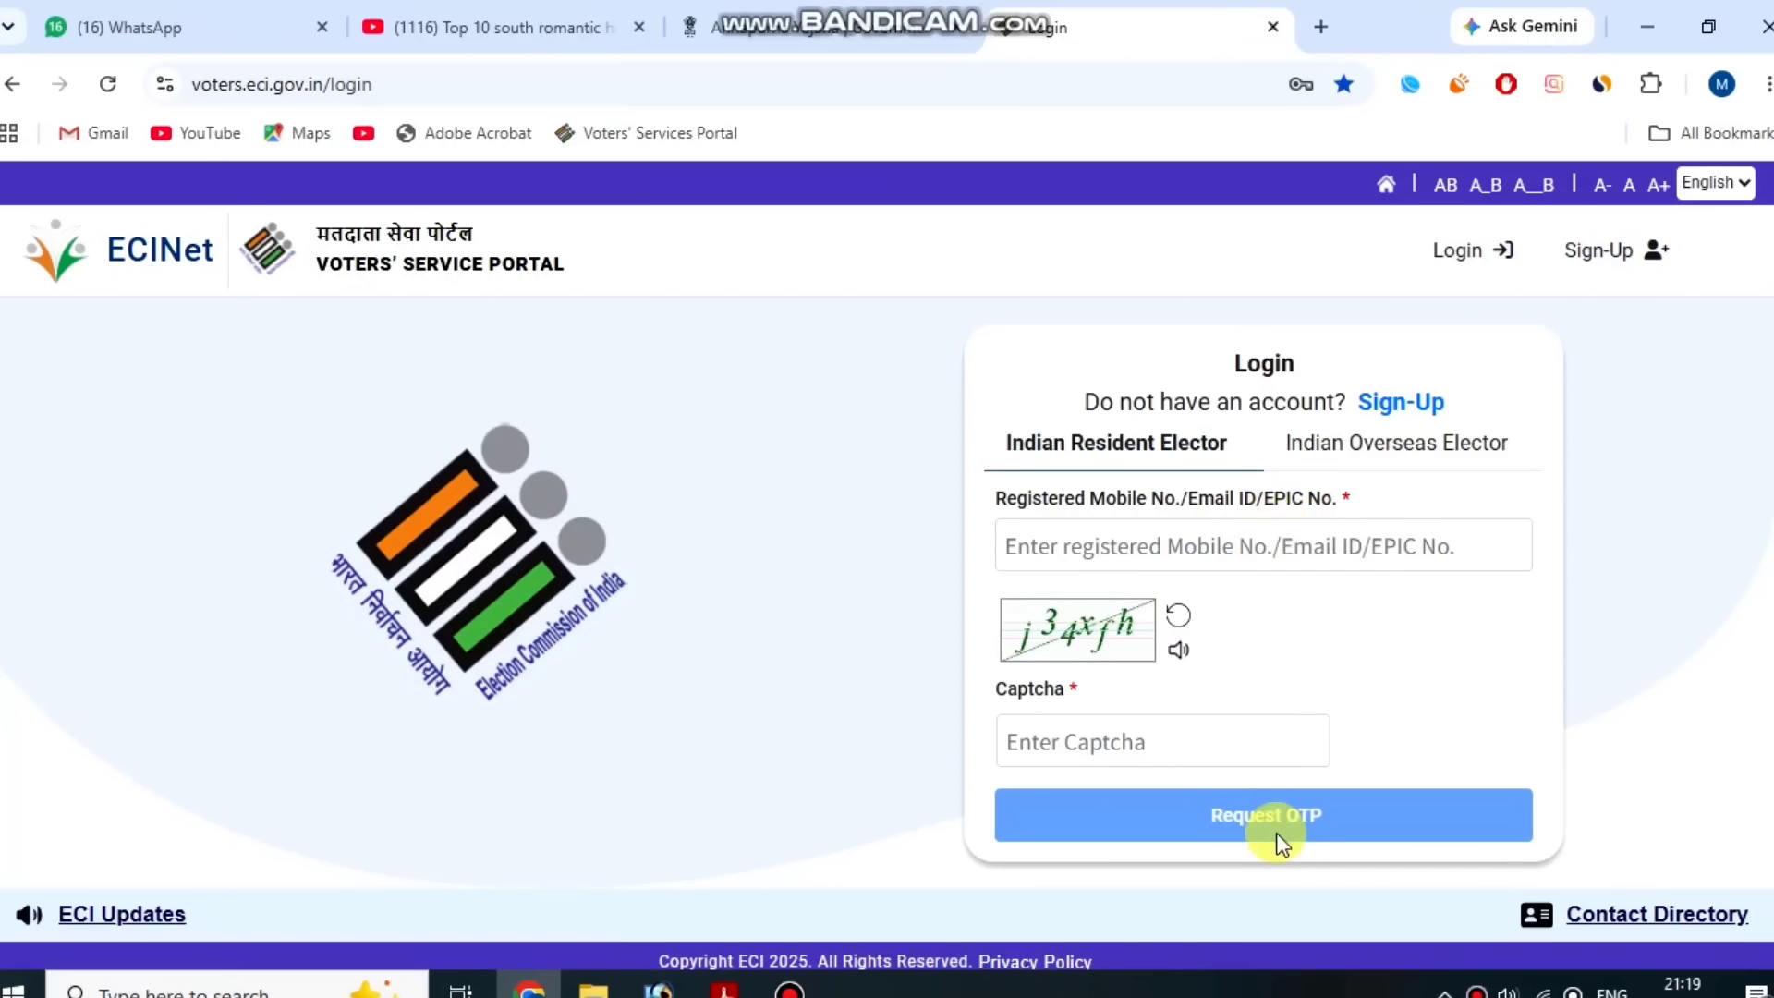
{"action": "left_click", "coordinate": [790, 987]}
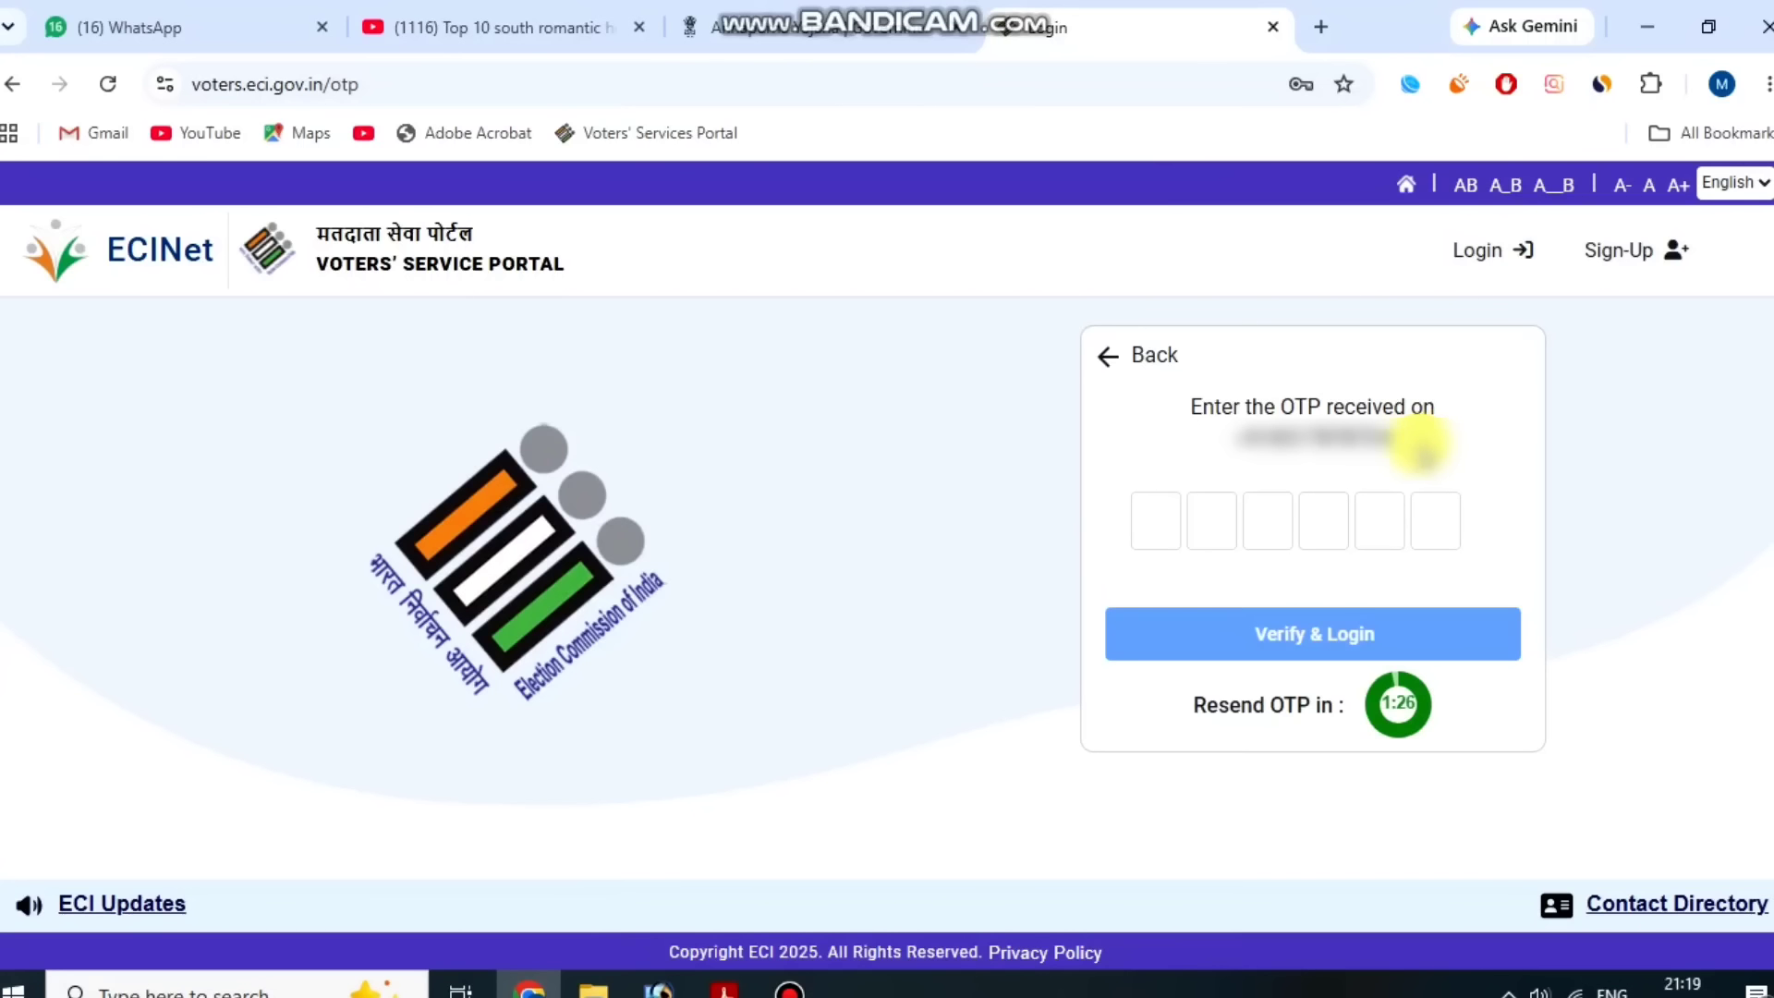
{"action": "left_click", "coordinate": [790, 987]}
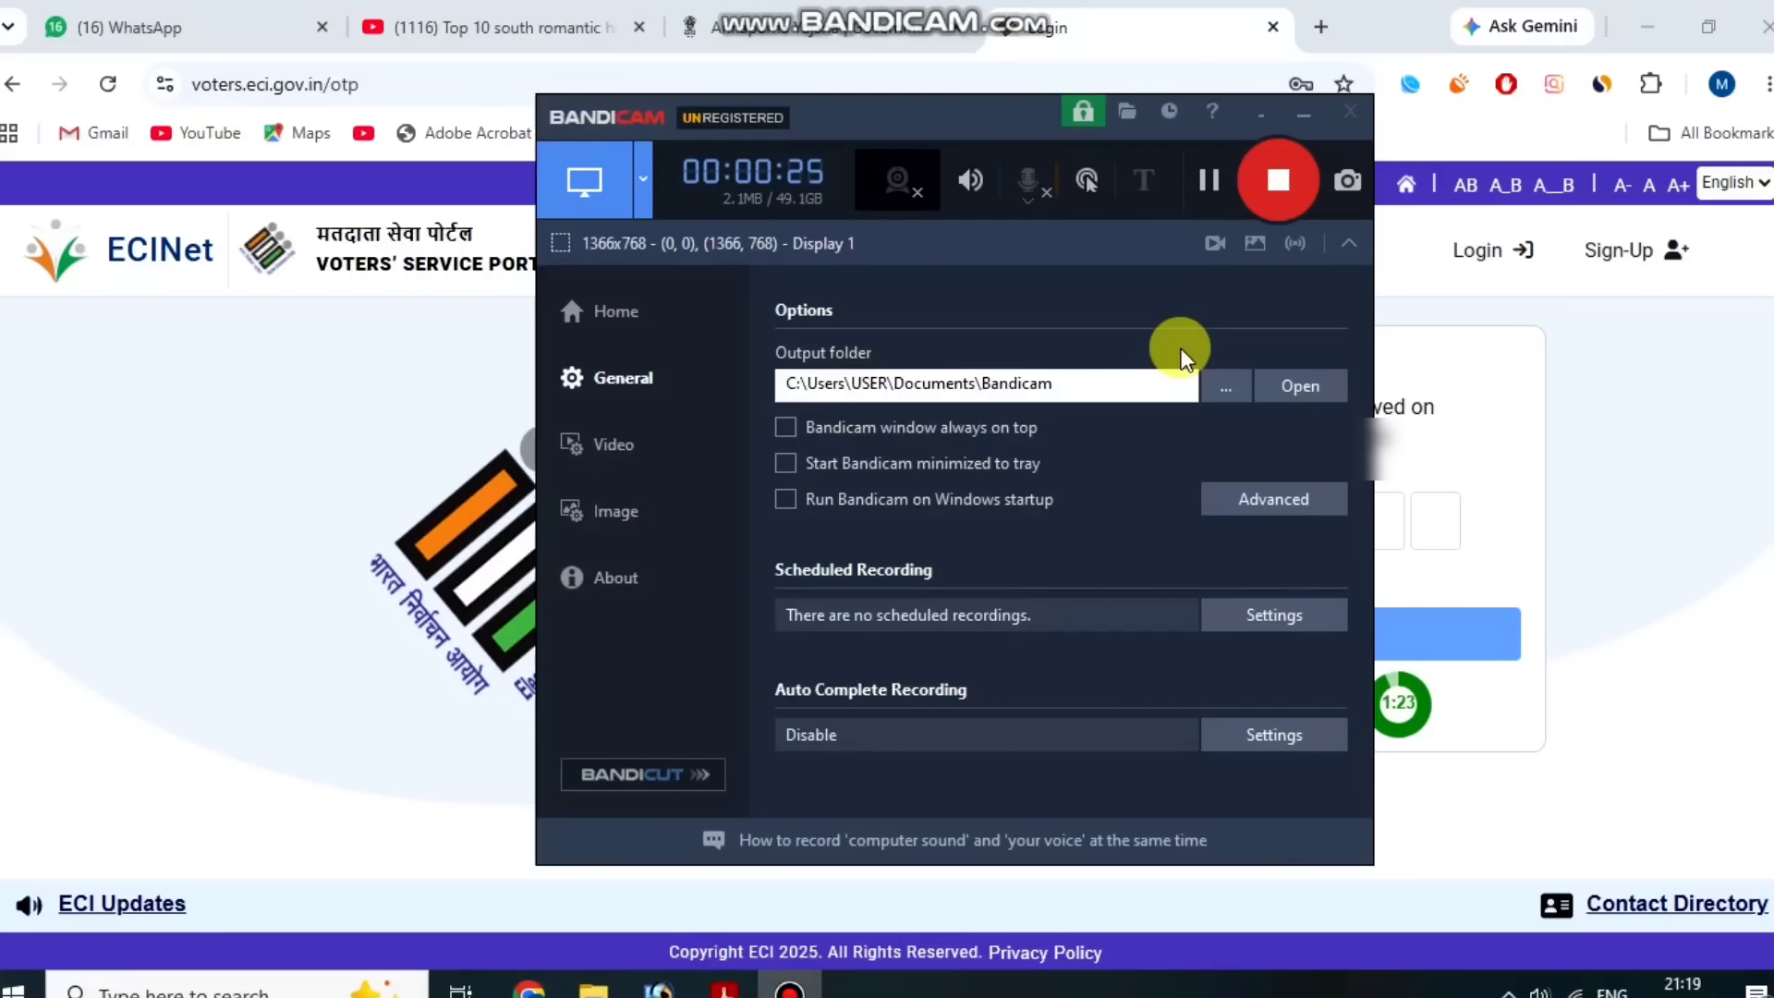
{"action": "left_click", "coordinate": [1199, 175]}
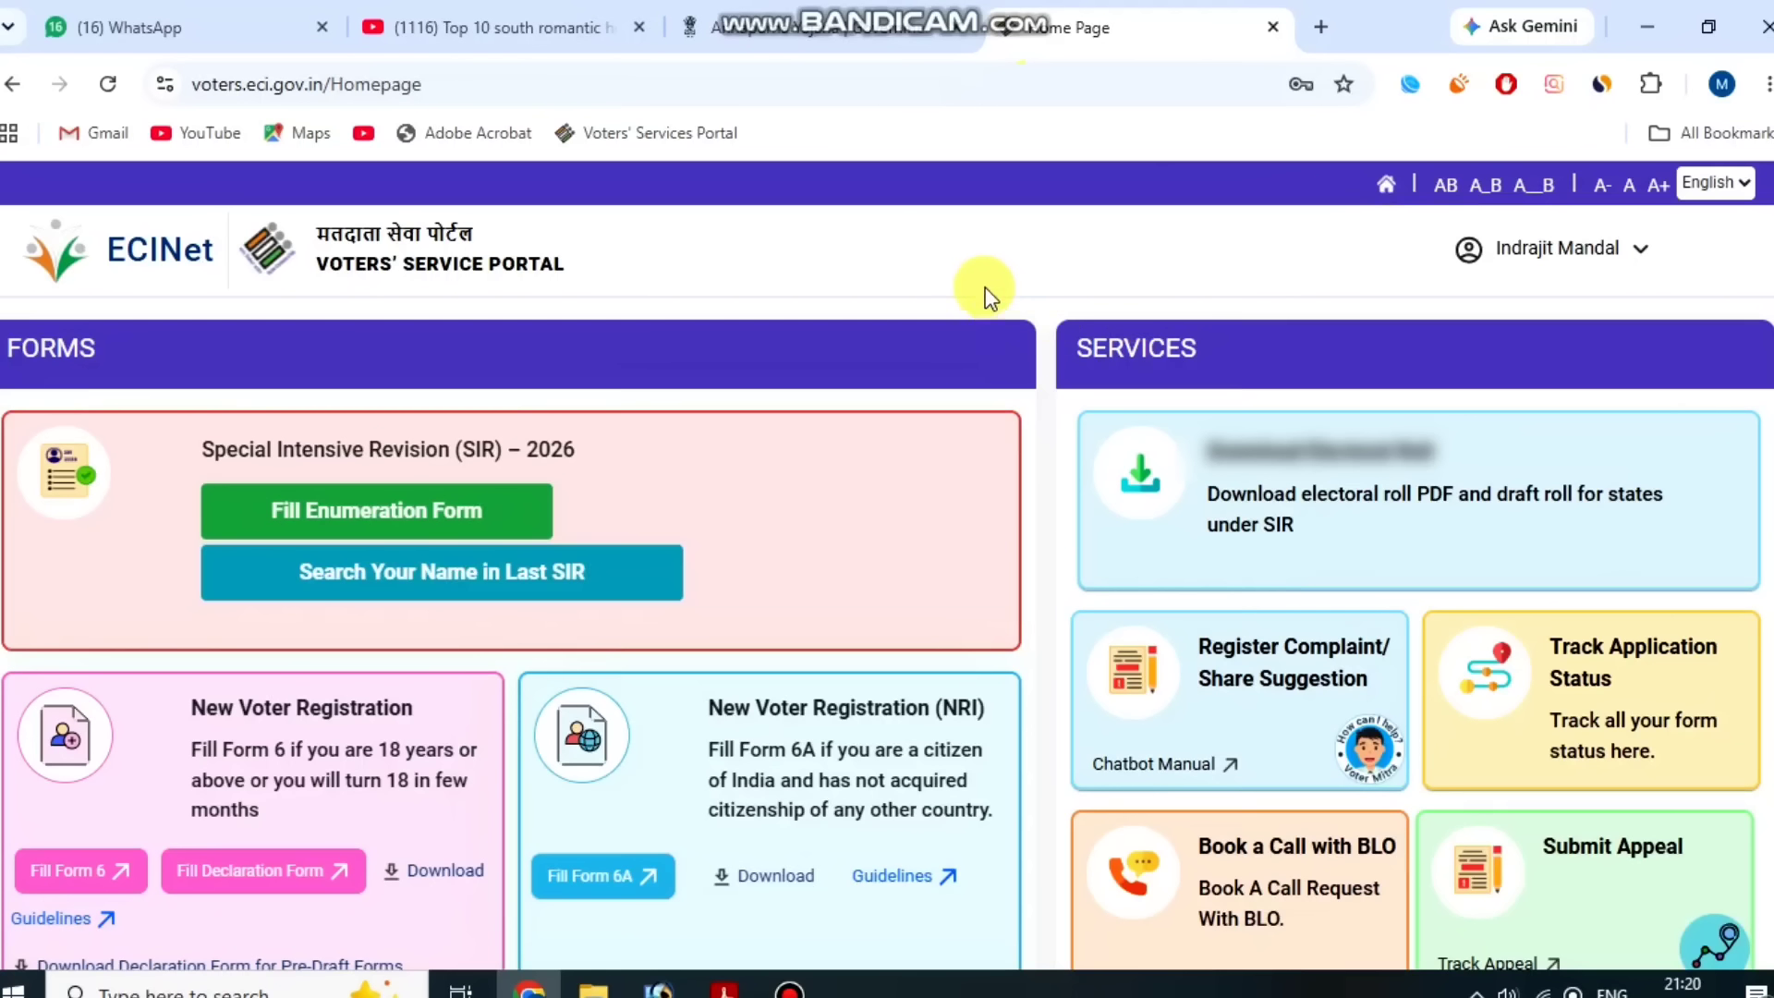
Open Form 8 from the Correction Of Entries section of the home page.
{"action": "scroll", "coordinate": [1098, 286], "scroll_direction": "down", "scroll_amount": 3}
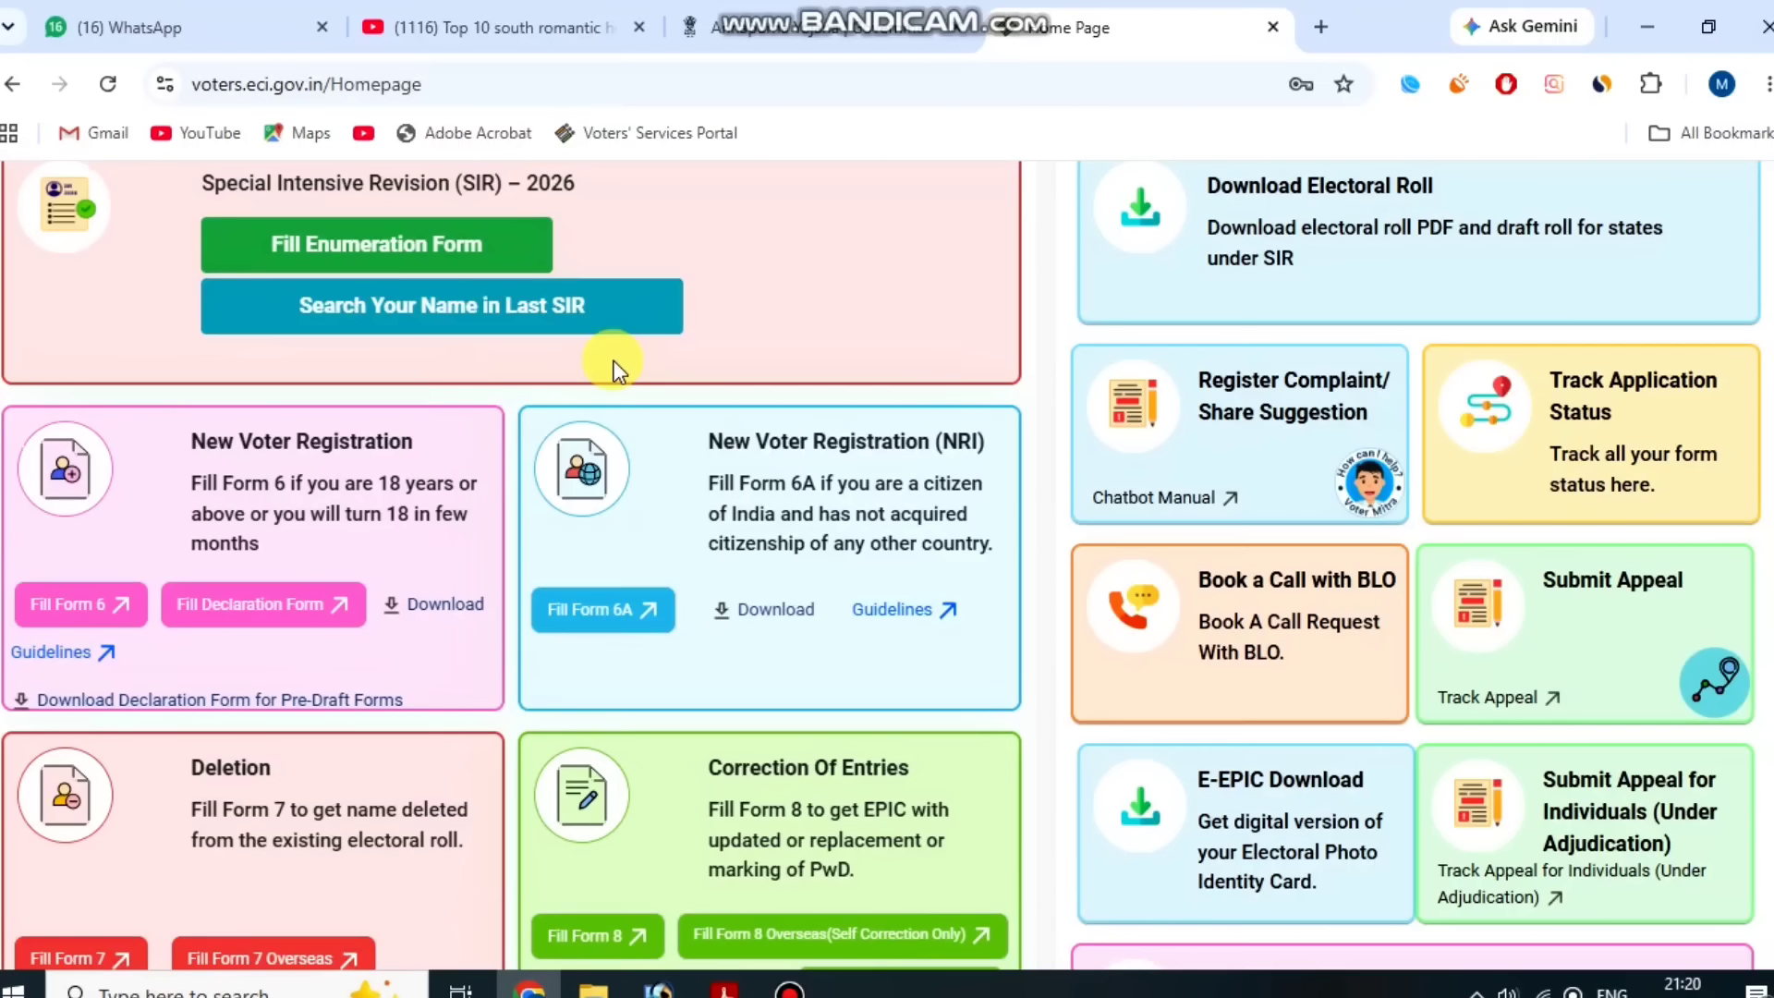
{"action": "scroll", "coordinate": [601, 416], "scroll_direction": "down", "scroll_amount": 4}
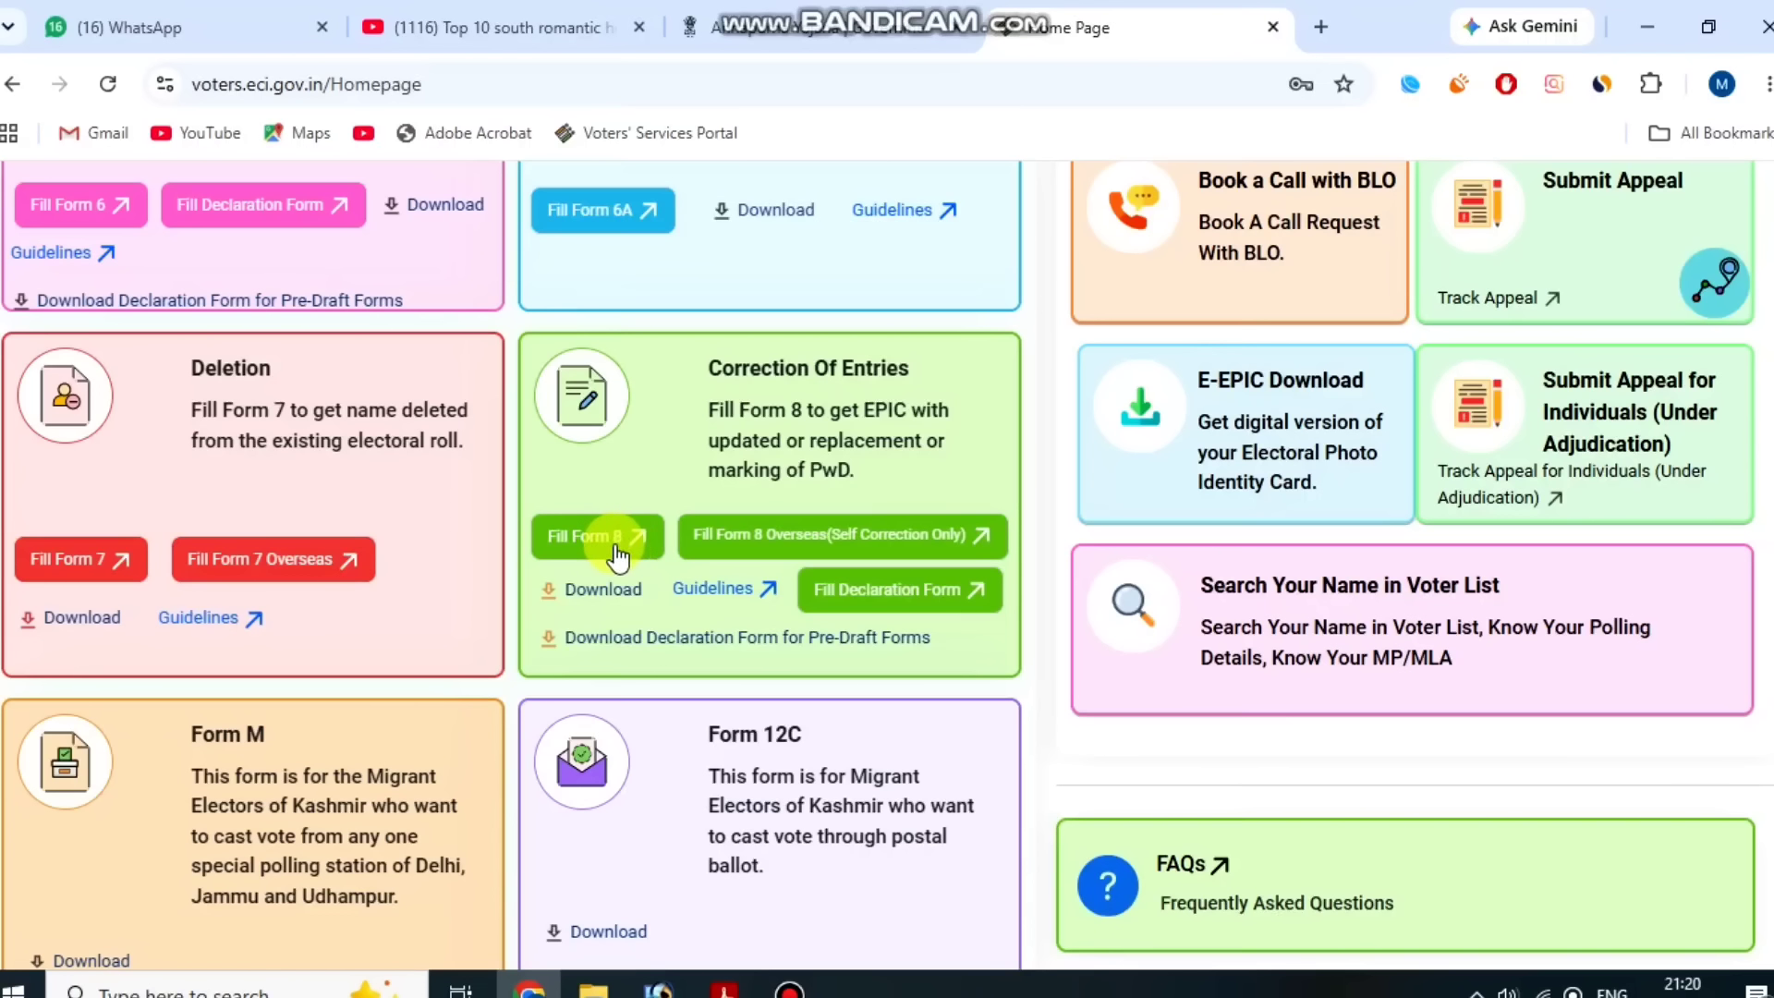
{"action": "left_click", "coordinate": [603, 541]}
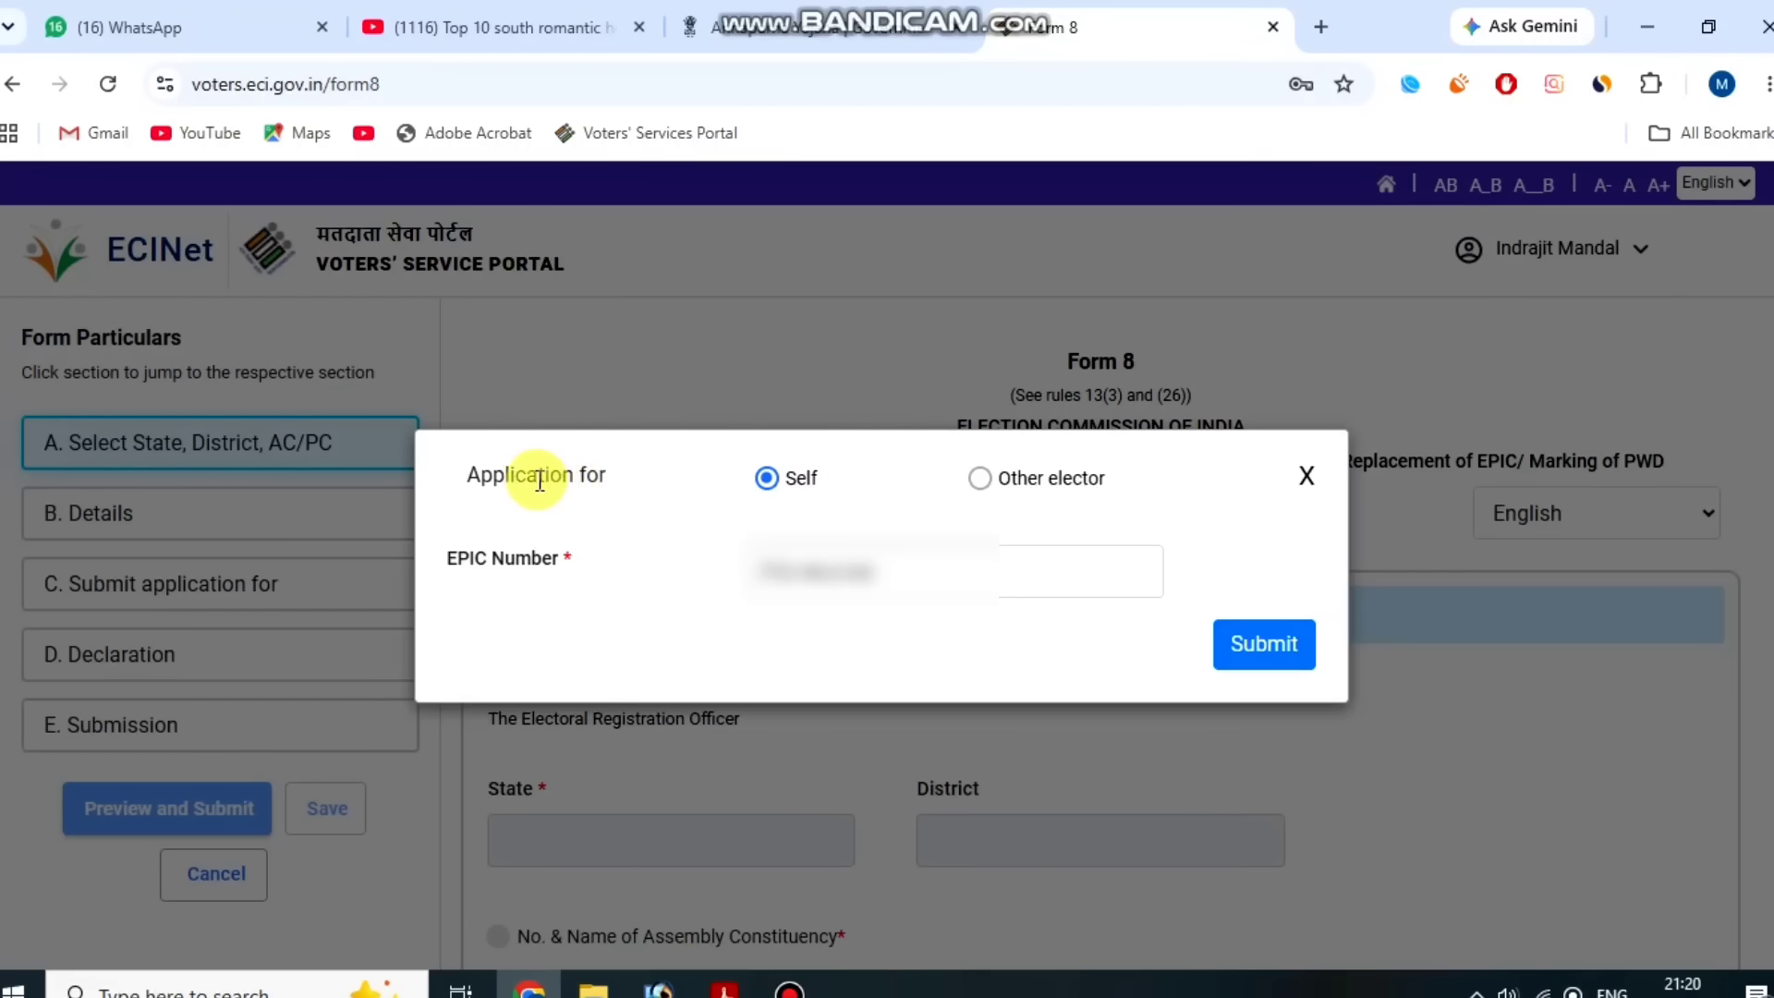
Apply for Self and submit the elector's EPIC number.
{"action": "left_click_drag", "start_coordinate": [511, 476], "coordinate": [610, 480]}
{"action": "left_click", "coordinate": [617, 482]}
{"action": "left_click_drag", "start_coordinate": [783, 496], "coordinate": [828, 486]}
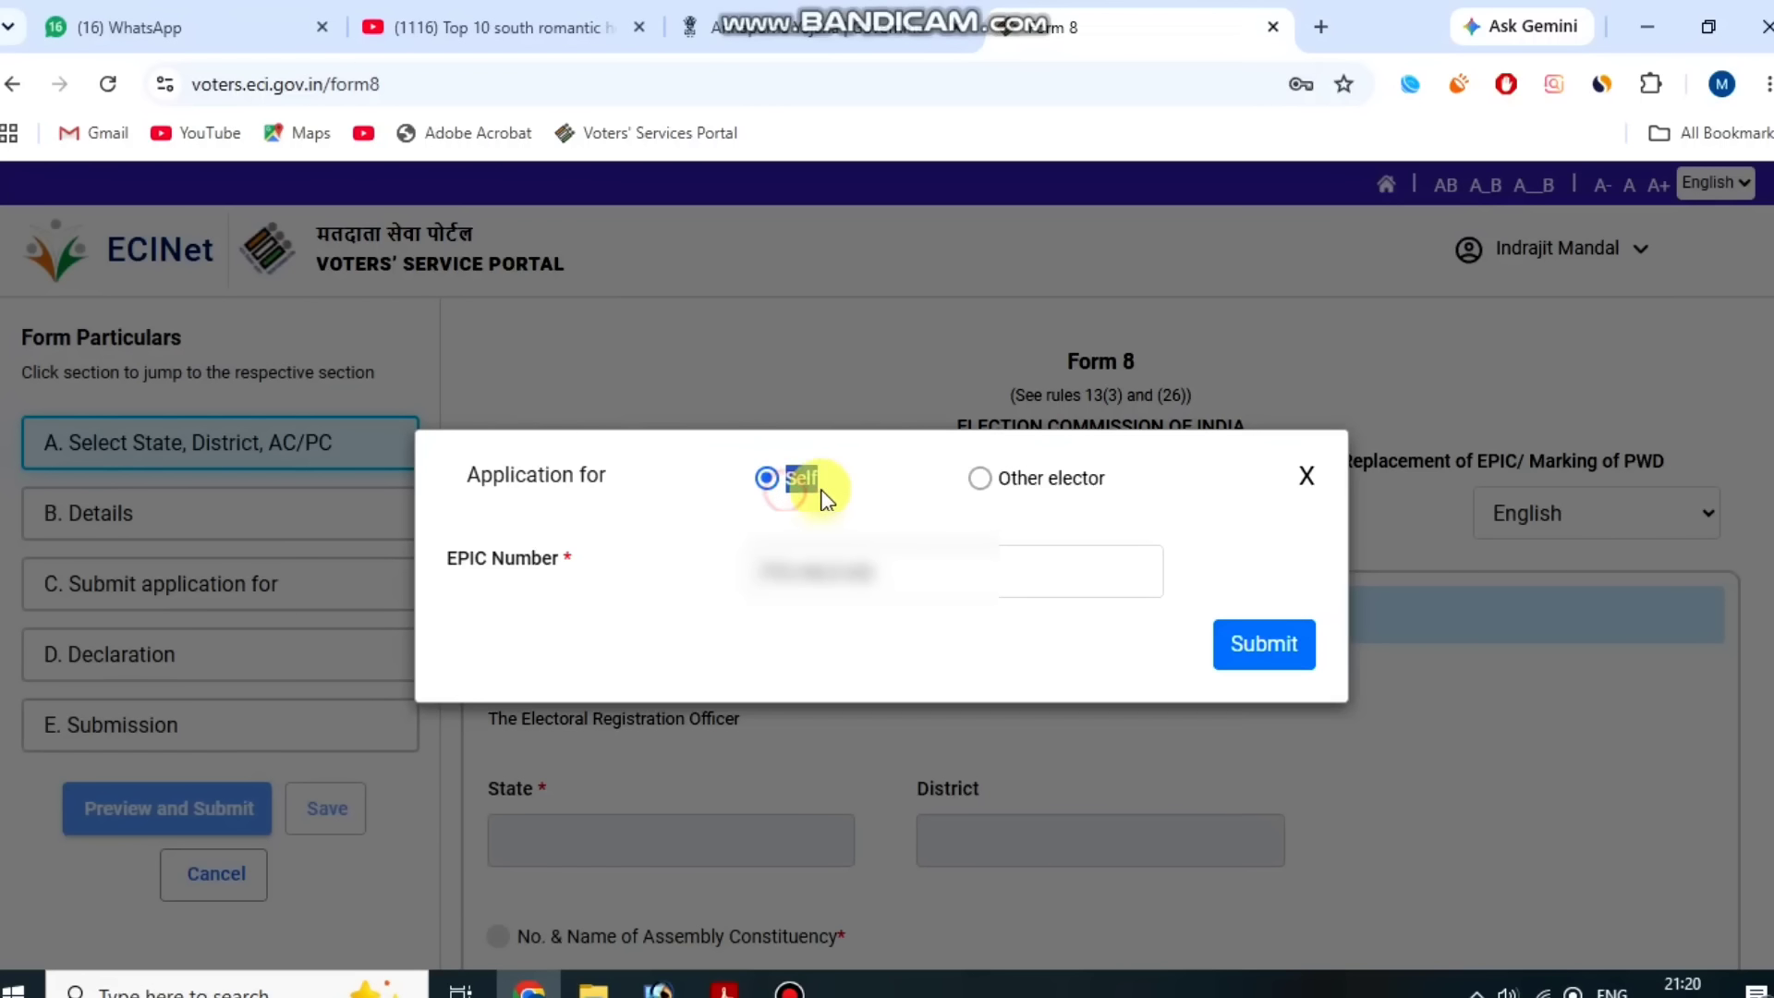
{"action": "left_click", "coordinate": [901, 470]}
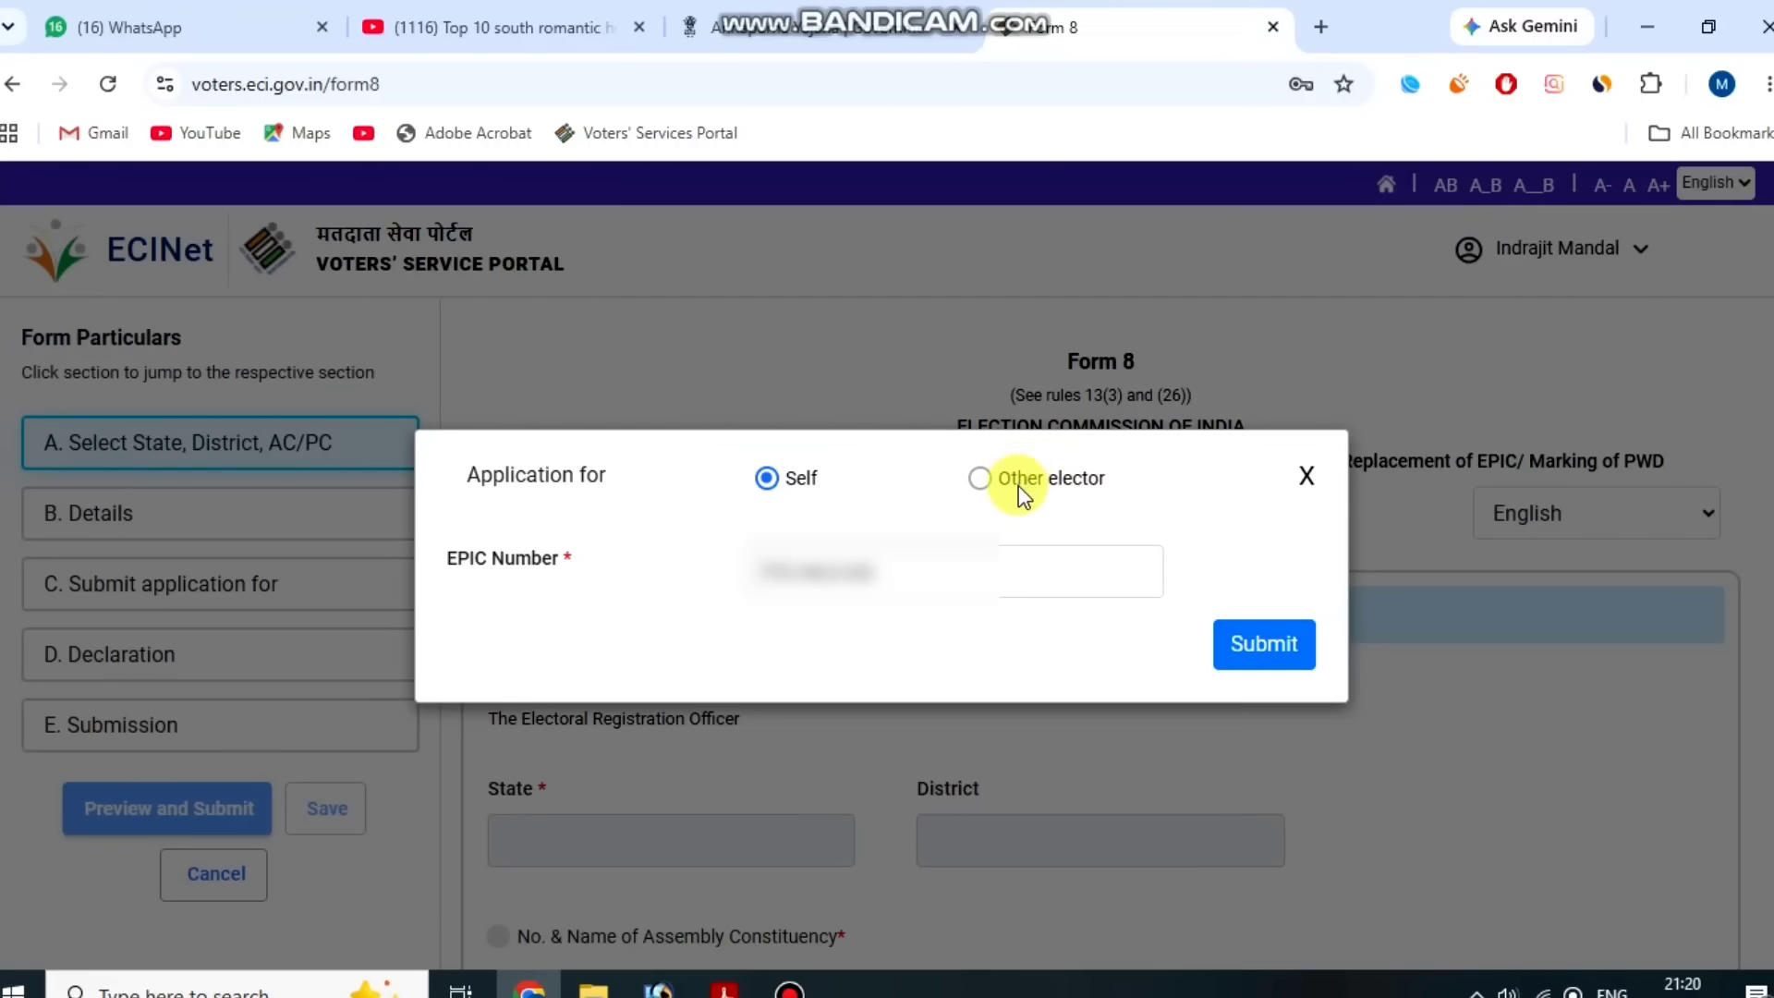
{"action": "left_click_drag", "start_coordinate": [469, 554], "coordinate": [550, 558]}
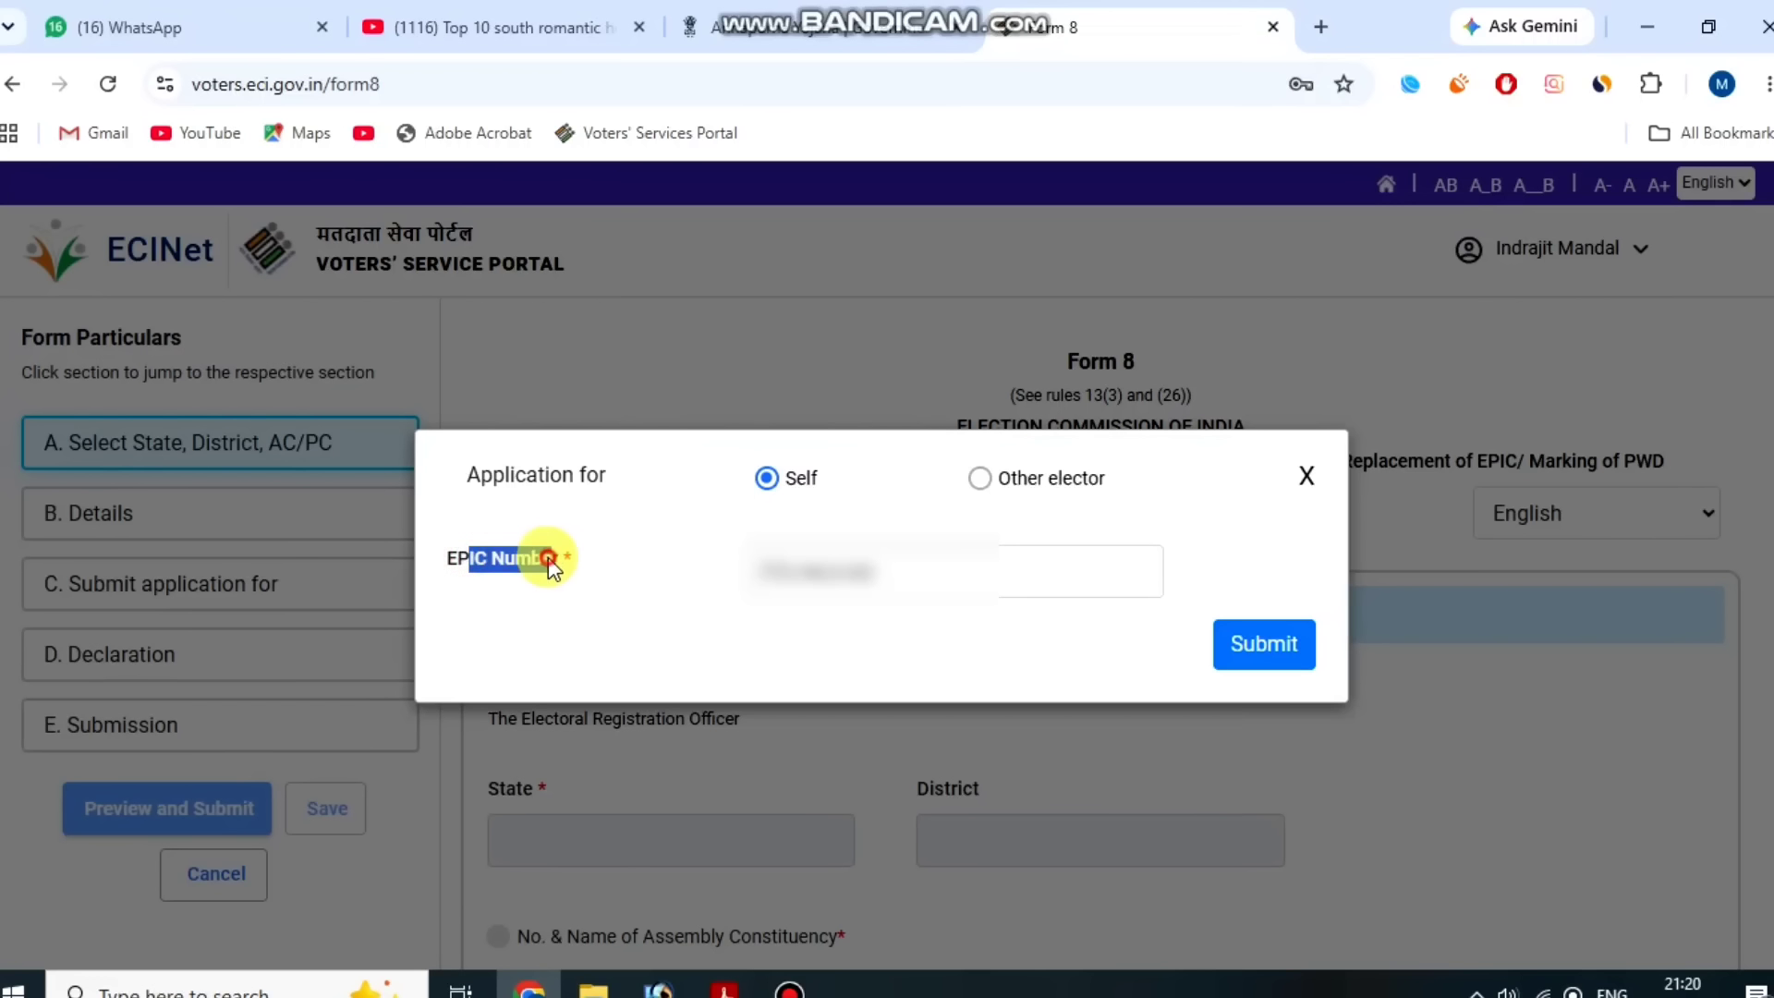
{"action": "left_click", "coordinate": [551, 558]}
{"action": "left_click", "coordinate": [1258, 663]}
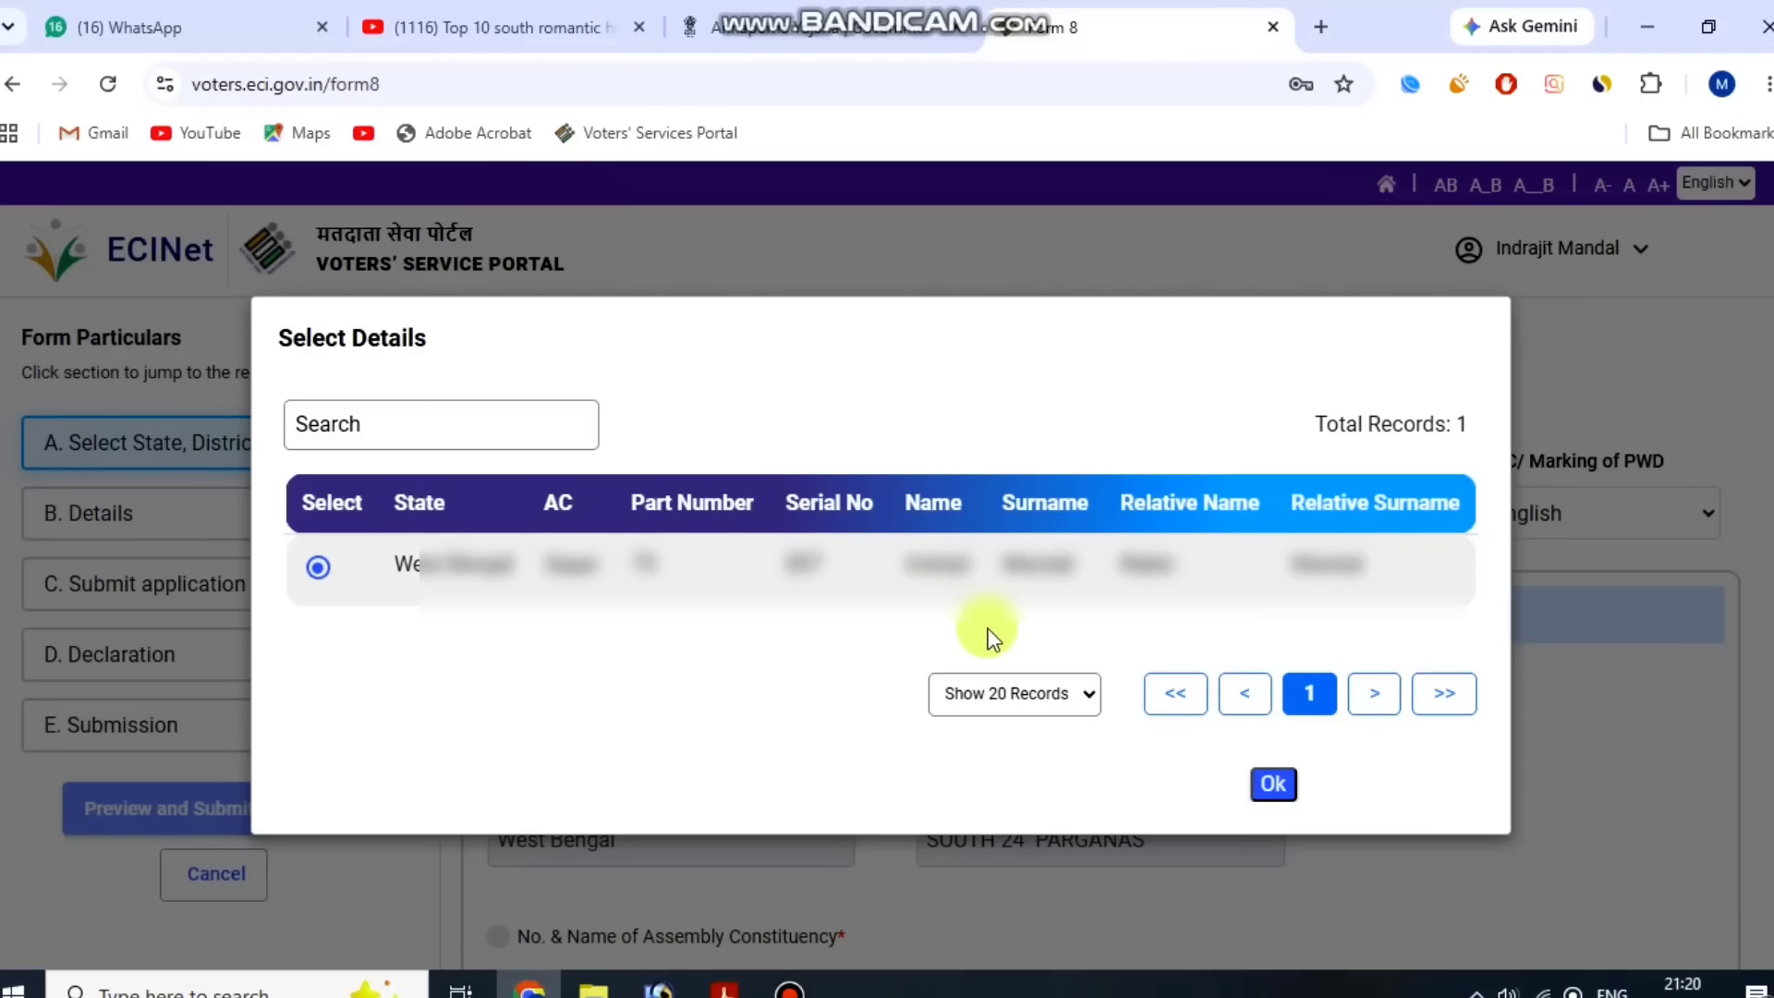
Confirm the matched elector record and choose Correction of Entries in Existing Electoral Roll as the application type.
{"action": "left_click", "coordinate": [1281, 767]}
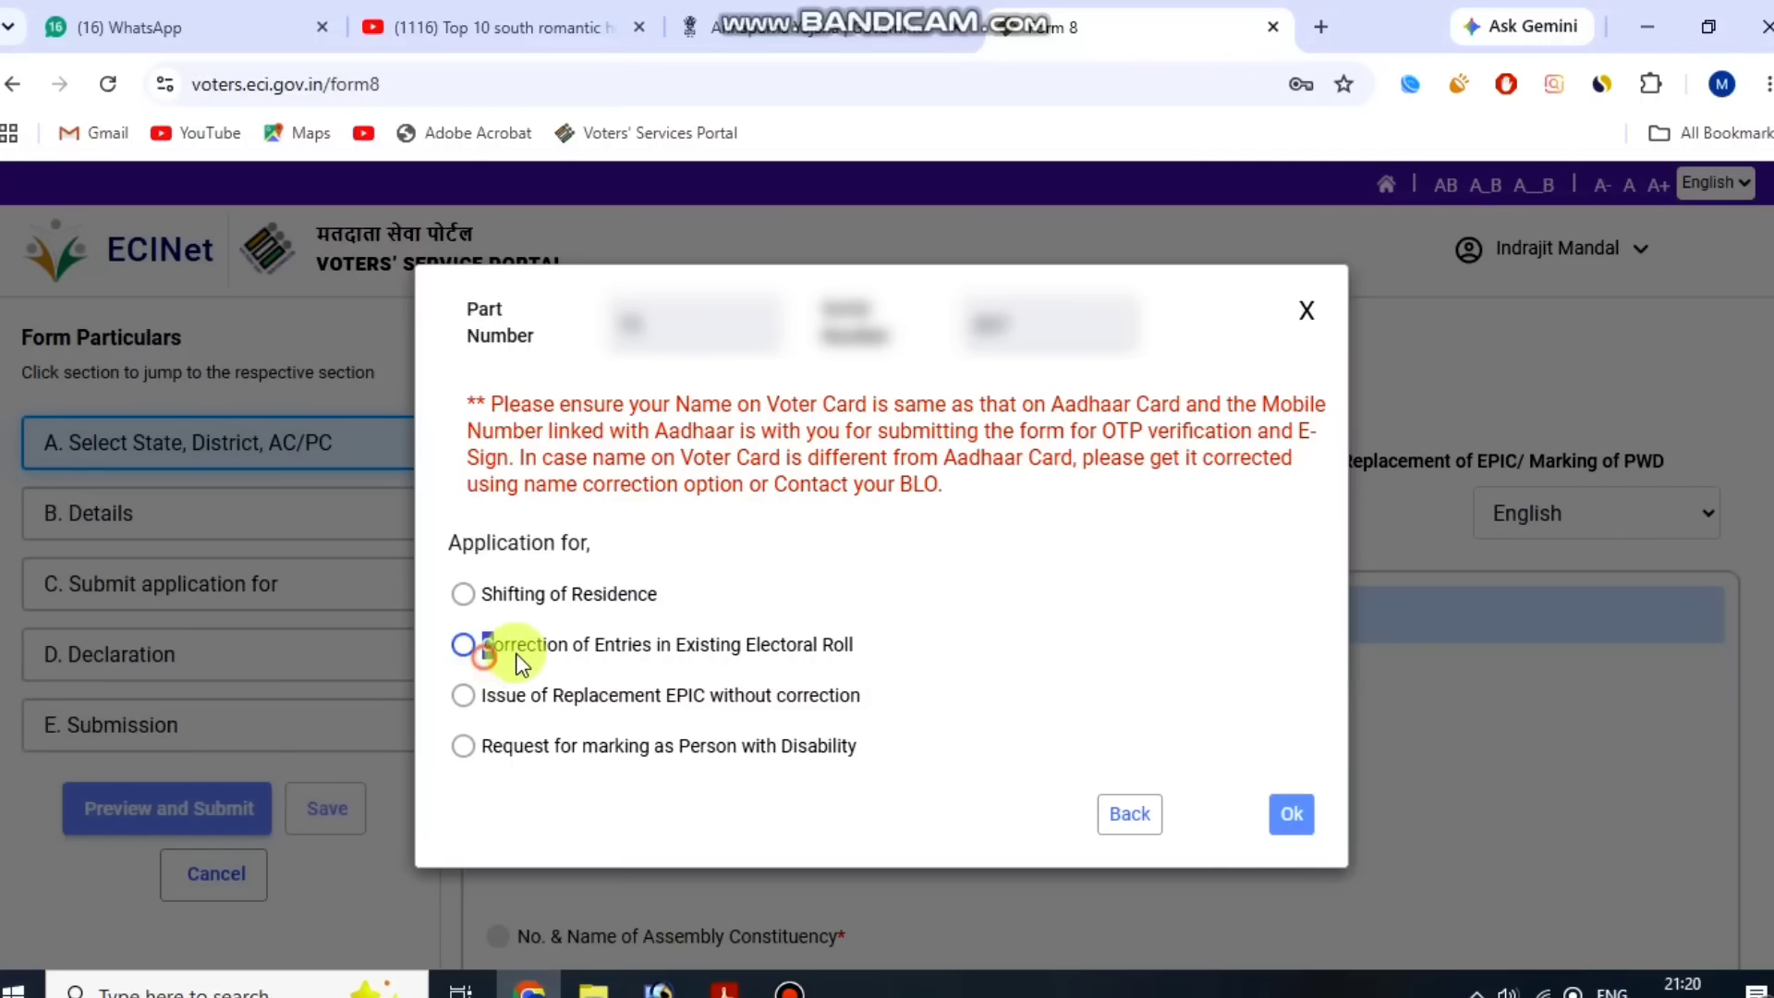
{"action": "left_click_drag", "start_coordinate": [483, 656], "coordinate": [827, 645]}
{"action": "left_click", "coordinate": [555, 645]}
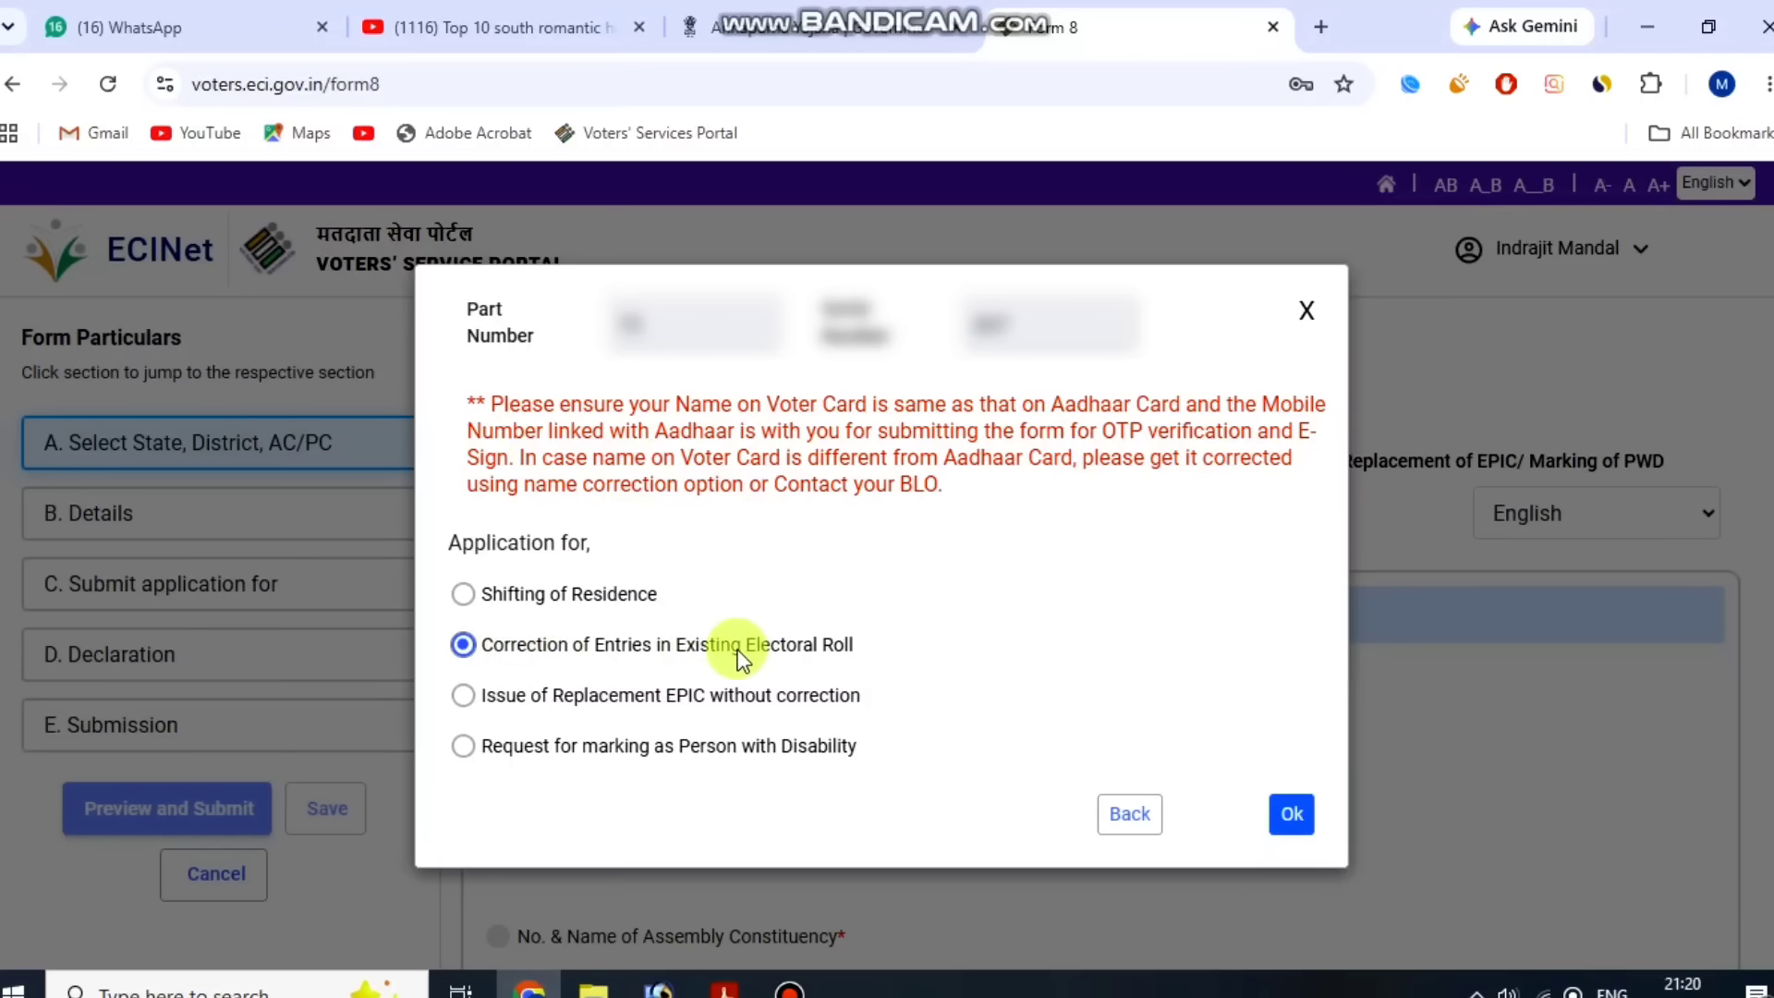
{"action": "left_click", "coordinate": [1289, 813]}
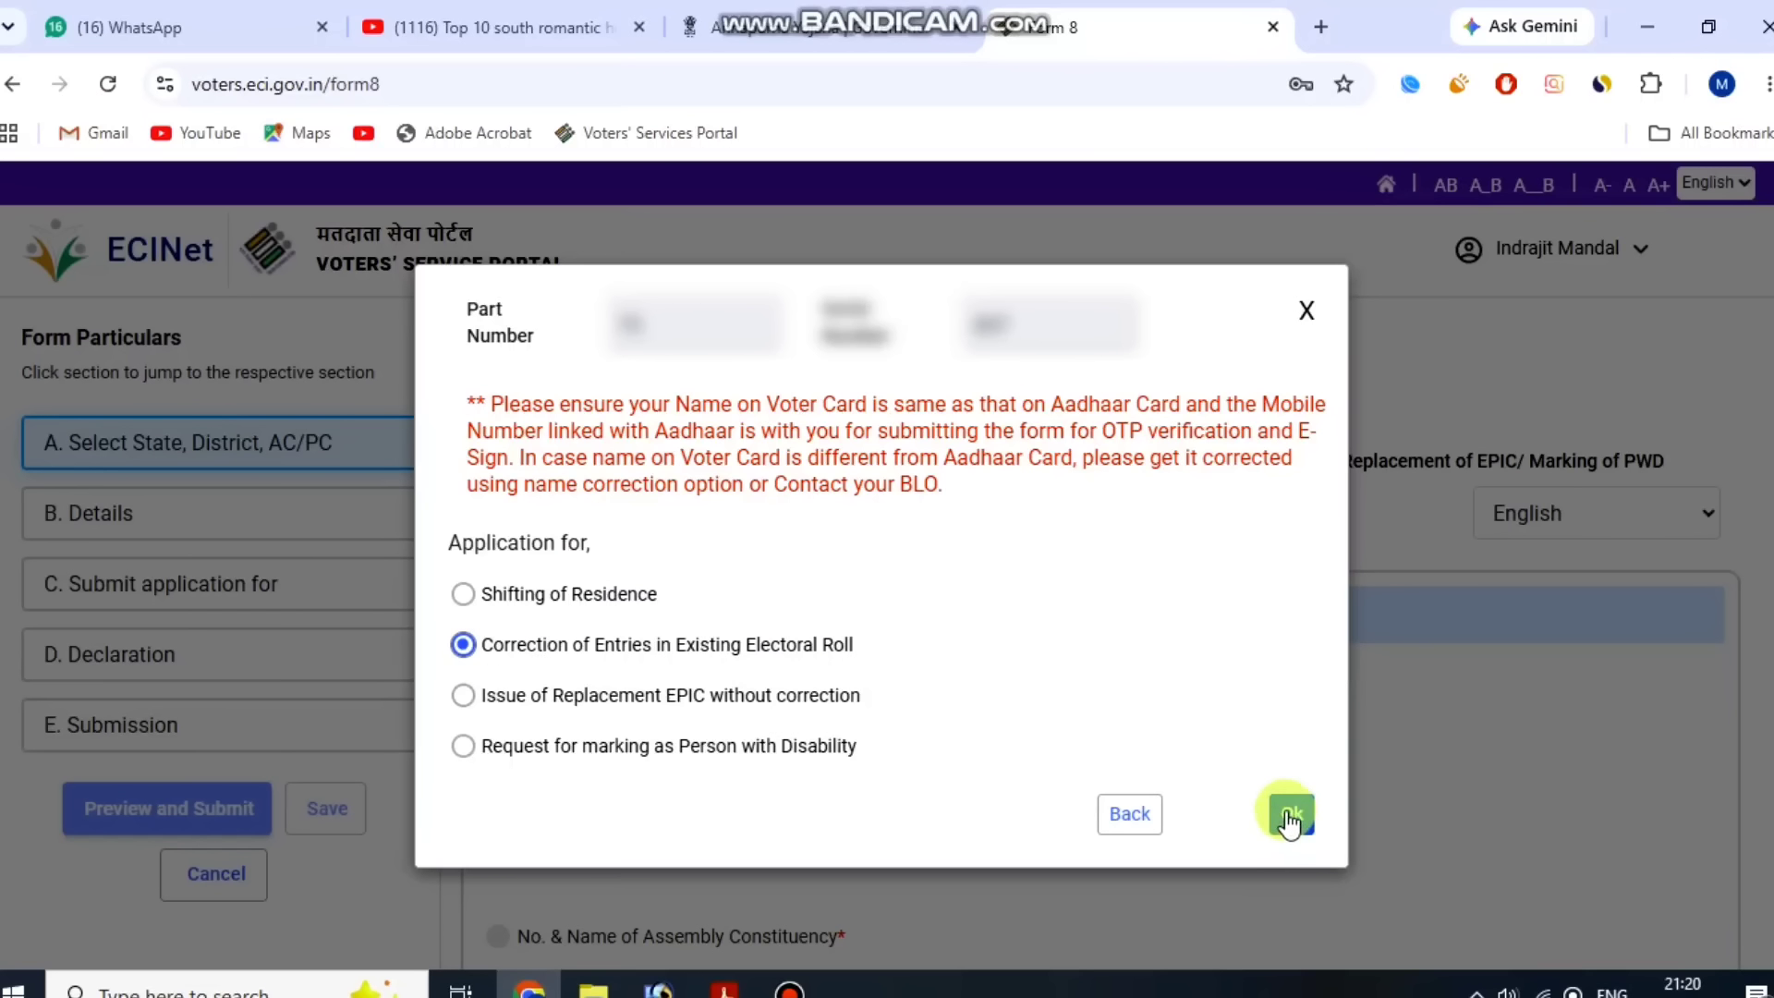
{"action": "scroll", "coordinate": [1233, 662], "scroll_direction": "down", "scroll_amount": 5}
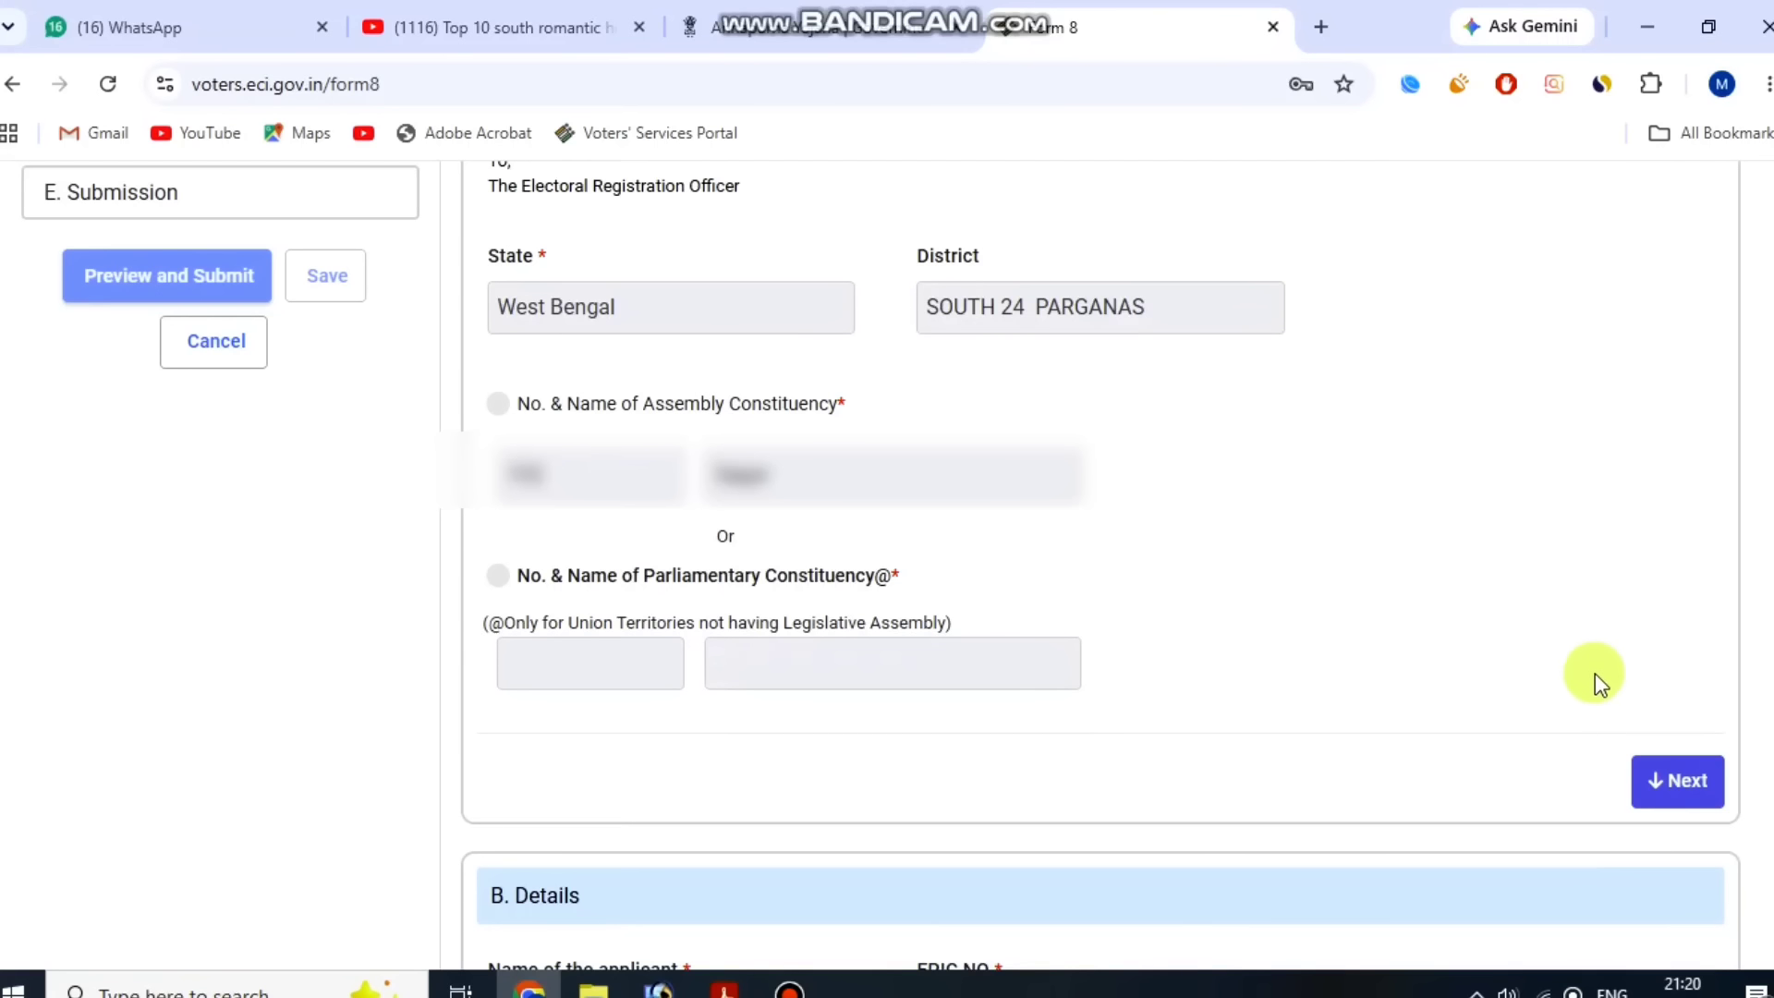
Advance to the Details section and tick the Aadhaar Number option.
{"action": "left_click", "coordinate": [1668, 785]}
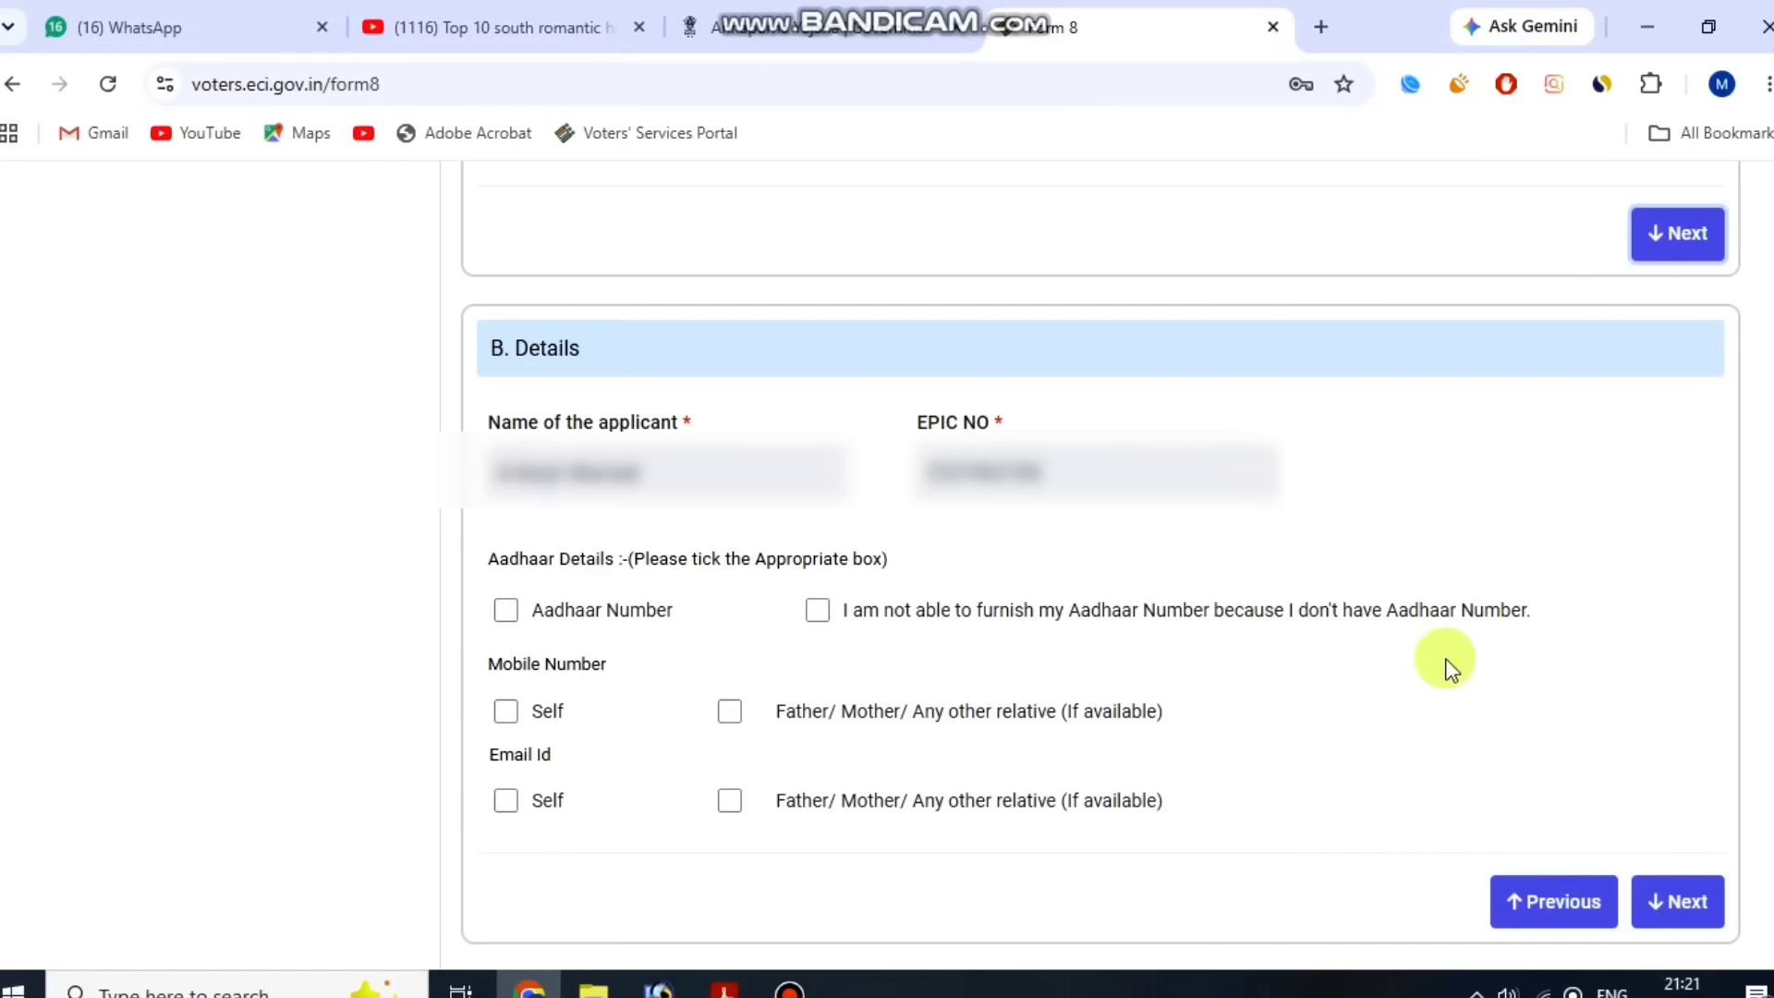
{"action": "left_click_drag", "start_coordinate": [586, 416], "coordinate": [806, 412]}
{"action": "left_click", "coordinate": [809, 410]}
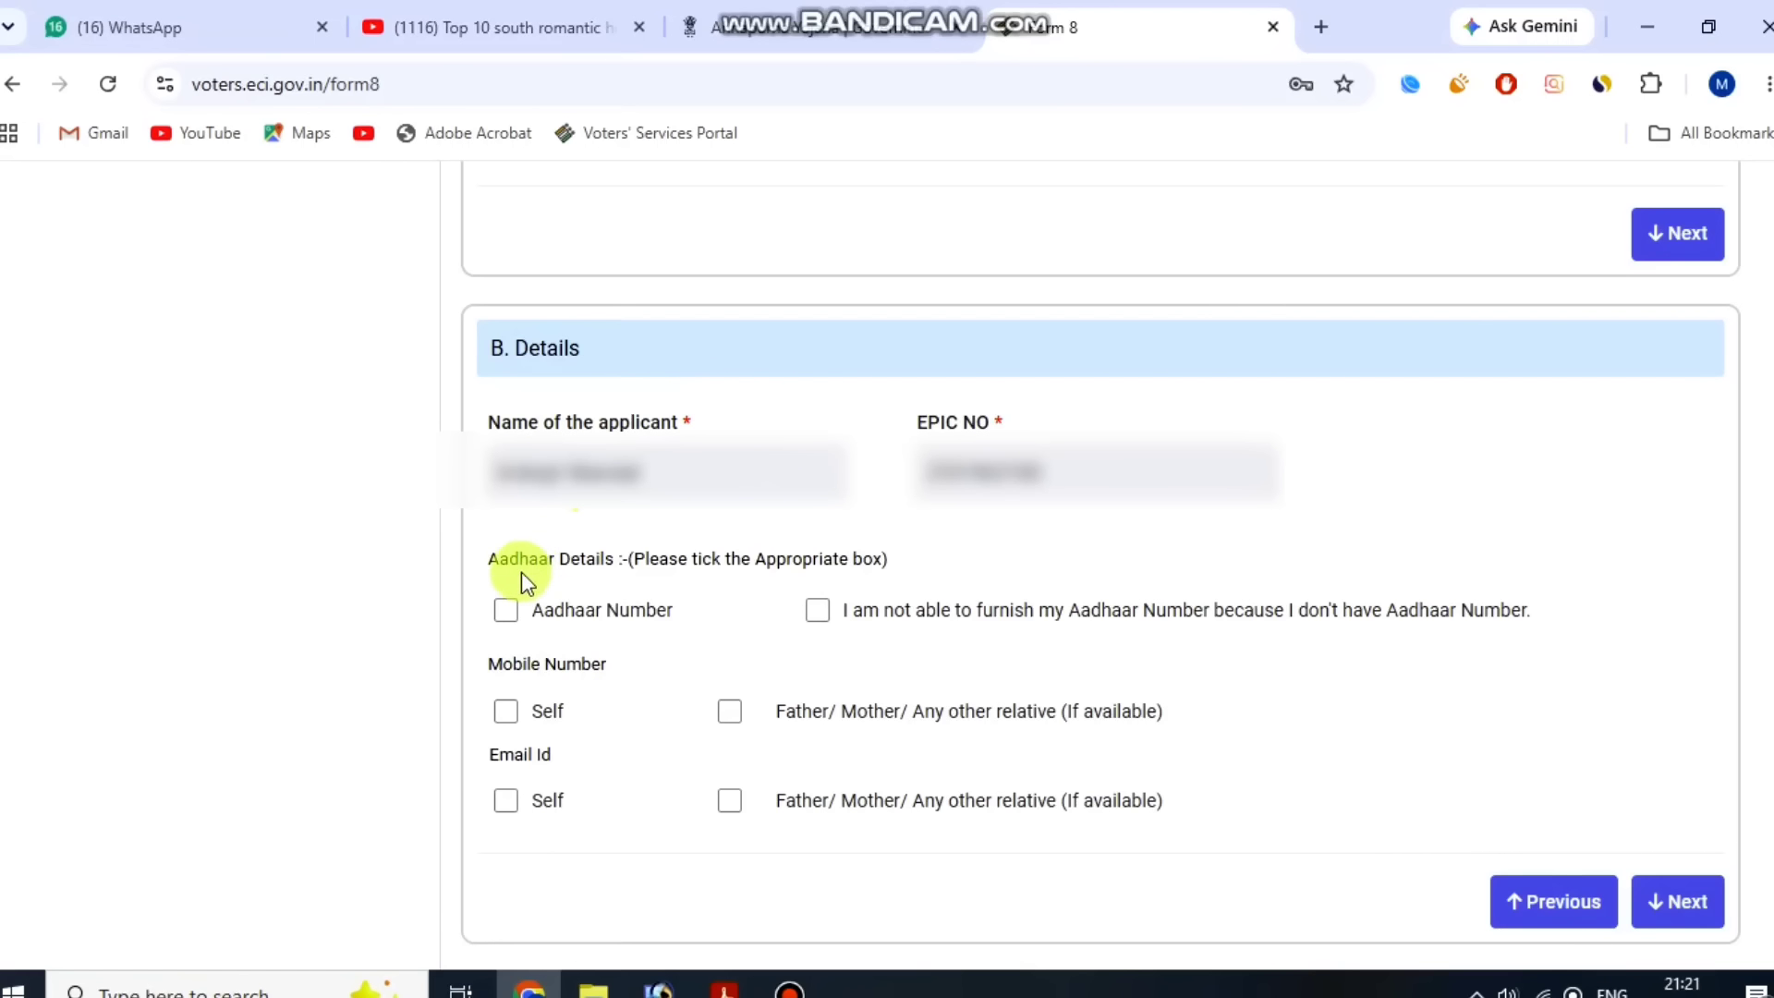
{"action": "left_click_drag", "start_coordinate": [492, 570], "coordinate": [788, 555]}
{"action": "left_click", "coordinate": [792, 554]}
{"action": "left_click", "coordinate": [717, 560]}
{"action": "left_click", "coordinate": [506, 610]}
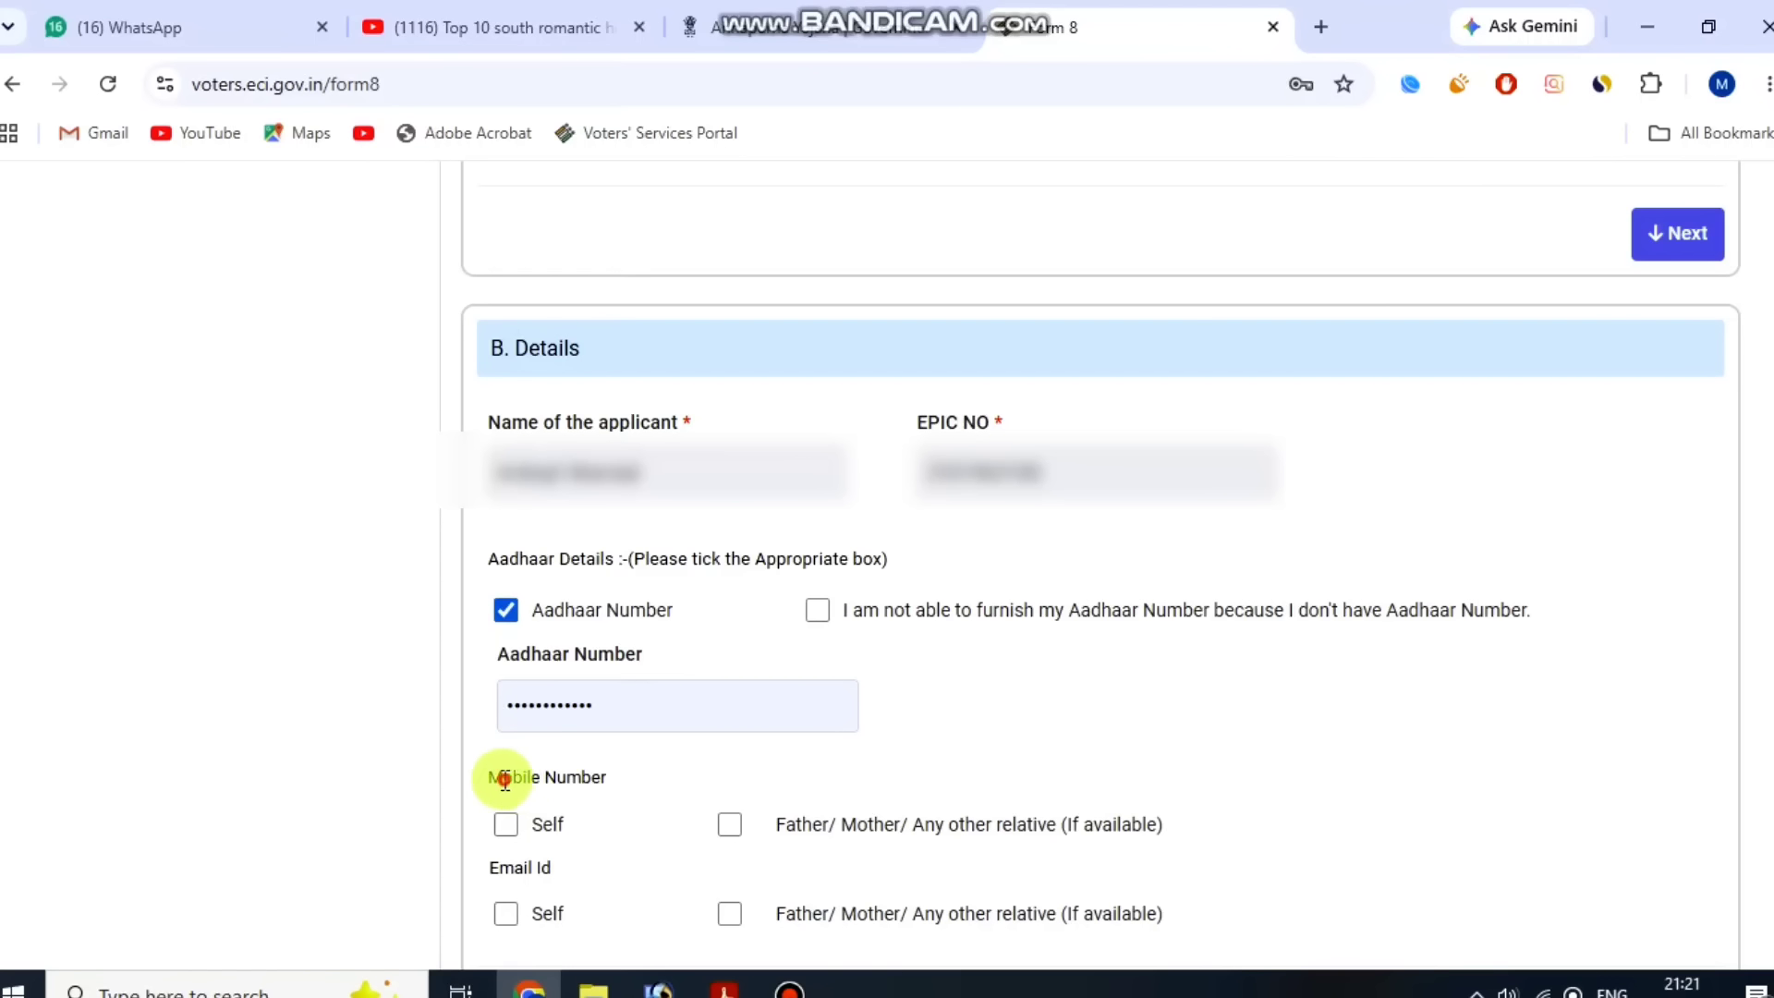
Tick Self as the source of both the mobile number and the e-mail ID.
{"action": "left_click_drag", "start_coordinate": [505, 780], "coordinate": [606, 777]}
{"action": "left_click", "coordinate": [790, 987]}
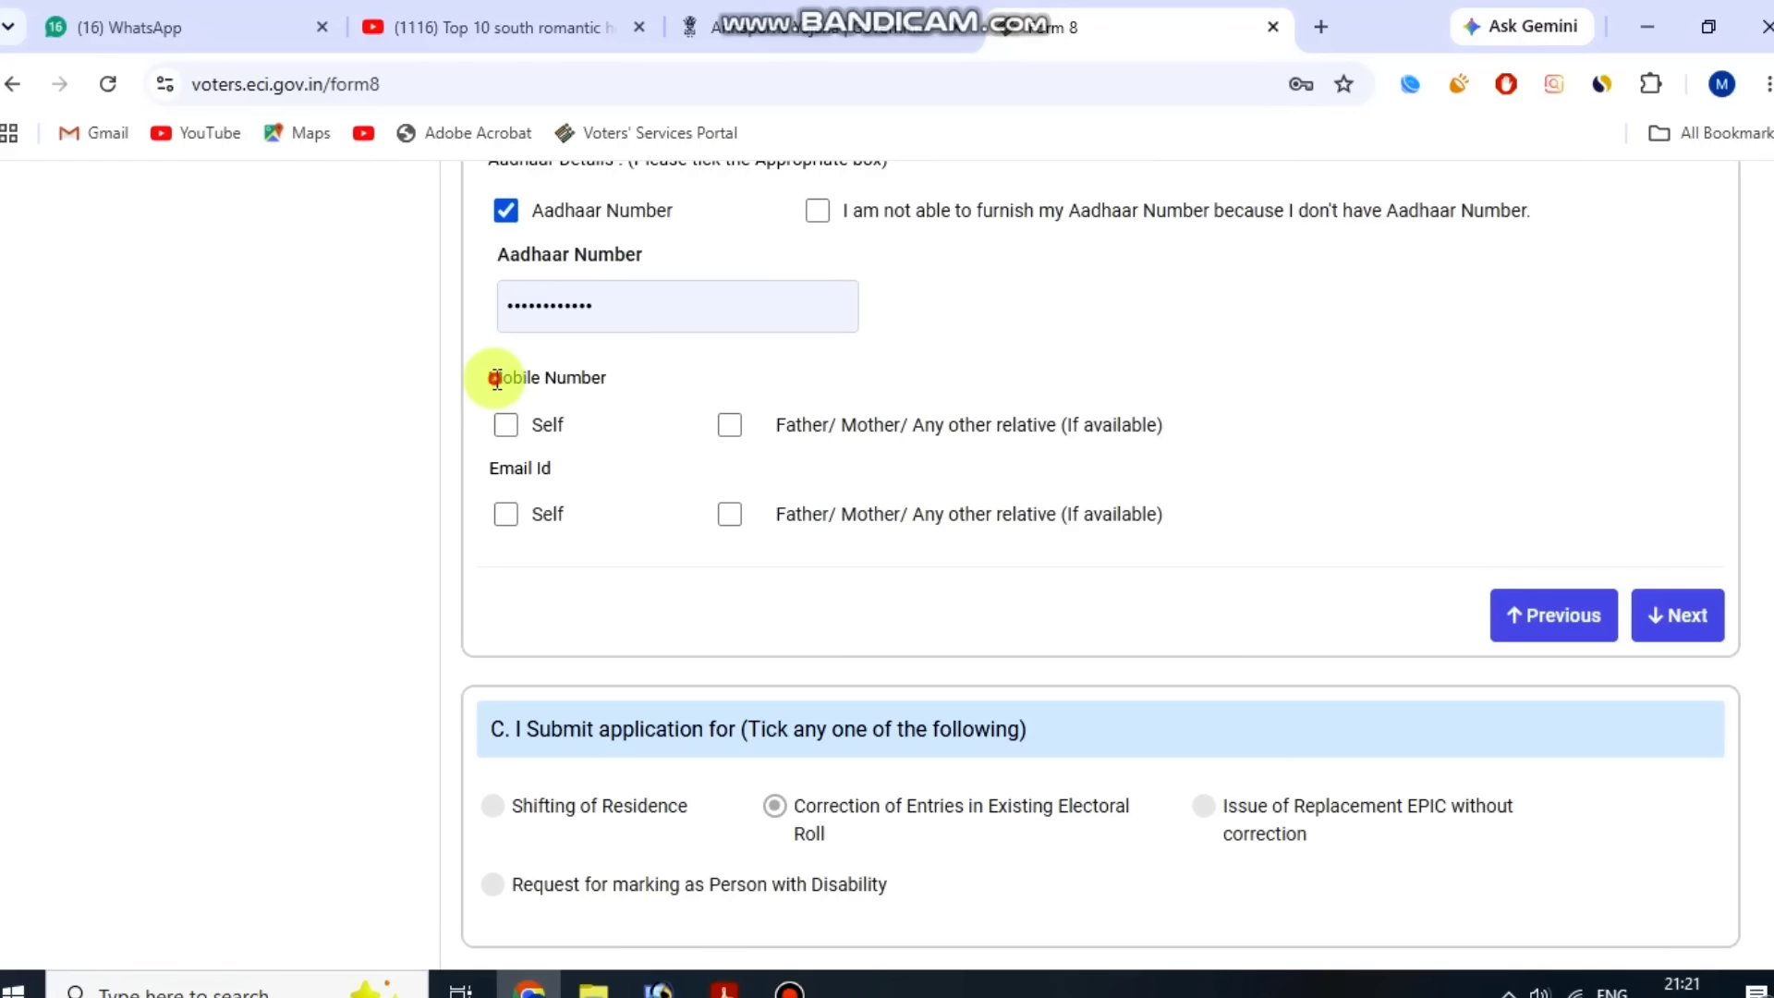
{"action": "left_click_drag", "start_coordinate": [487, 378], "coordinate": [617, 379]}
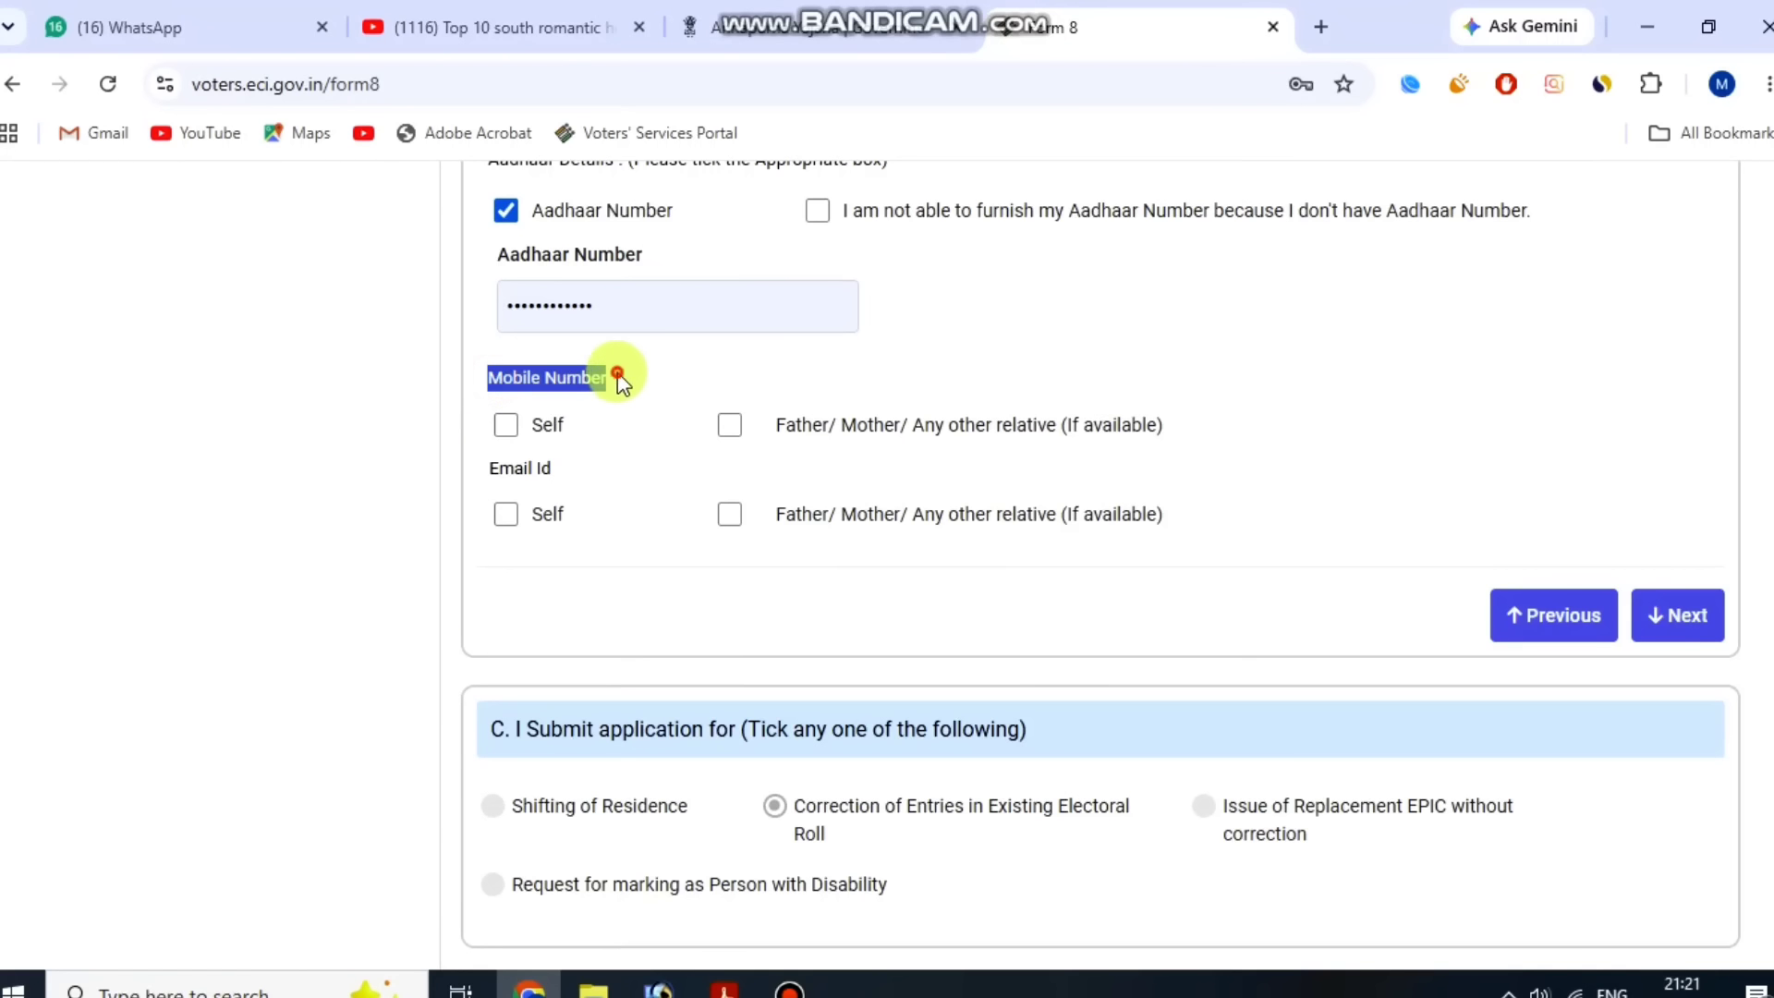
{"action": "left_click", "coordinate": [617, 379]}
{"action": "left_click", "coordinate": [505, 426]}
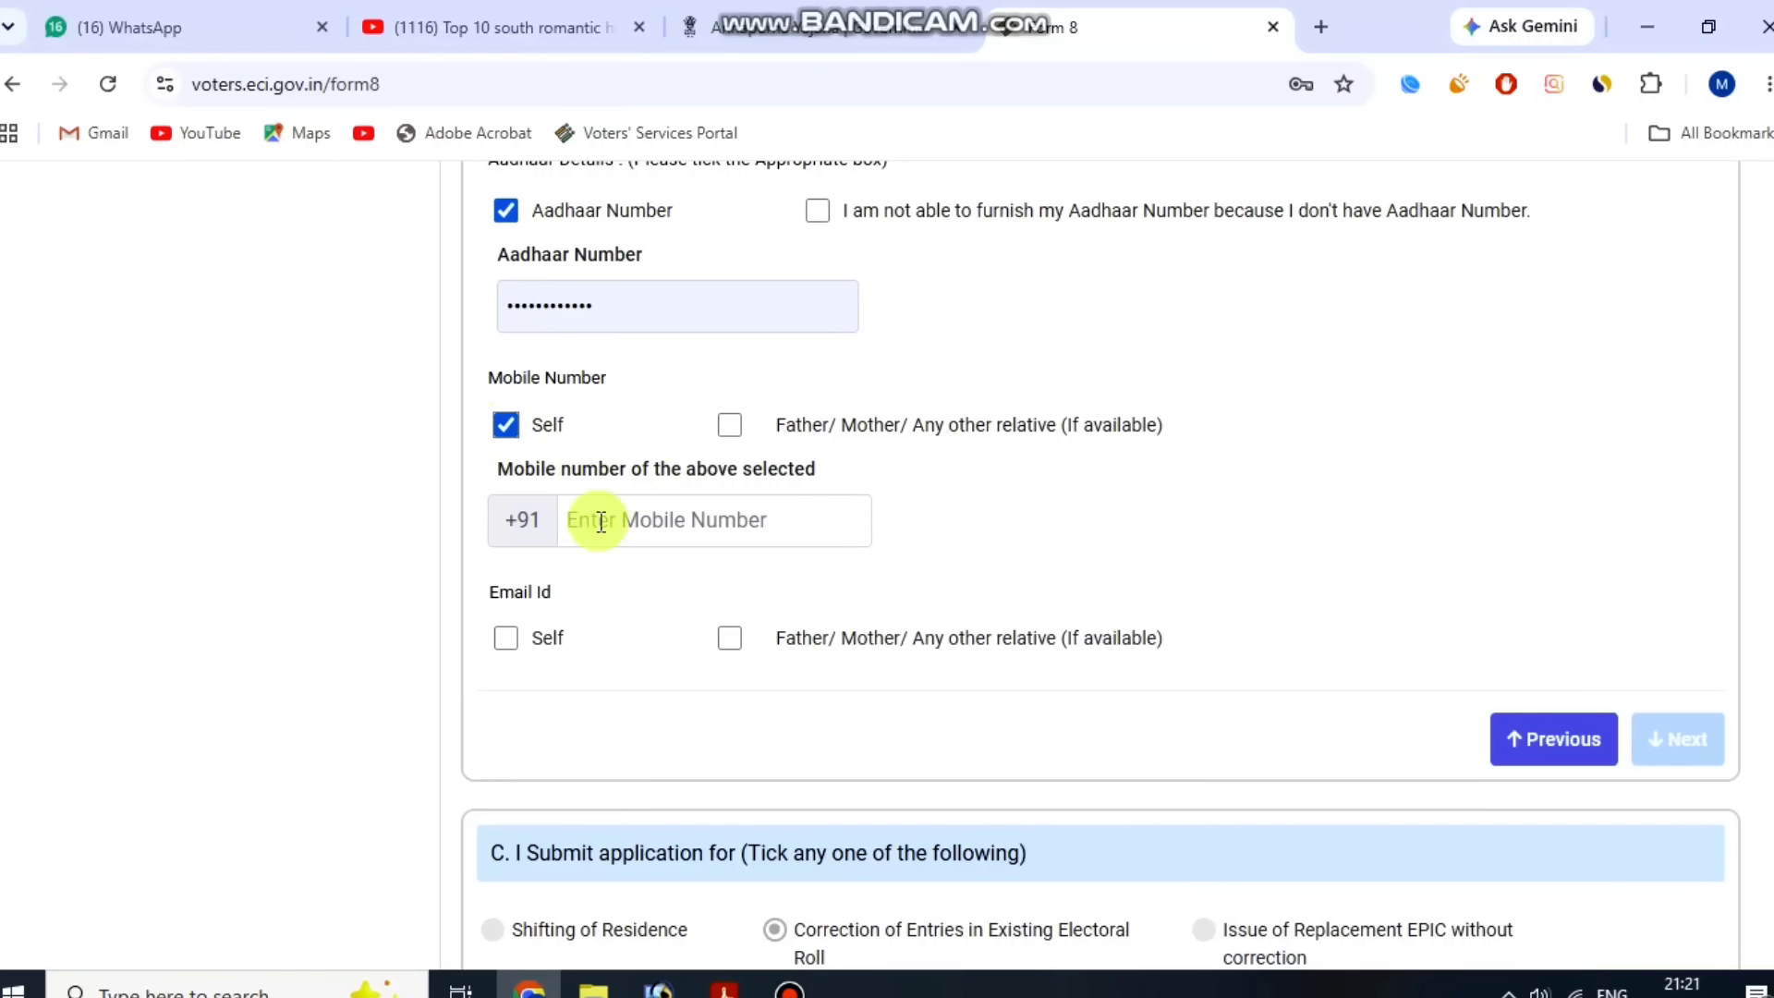
{"action": "left_click_drag", "start_coordinate": [502, 584], "coordinate": [551, 585]}
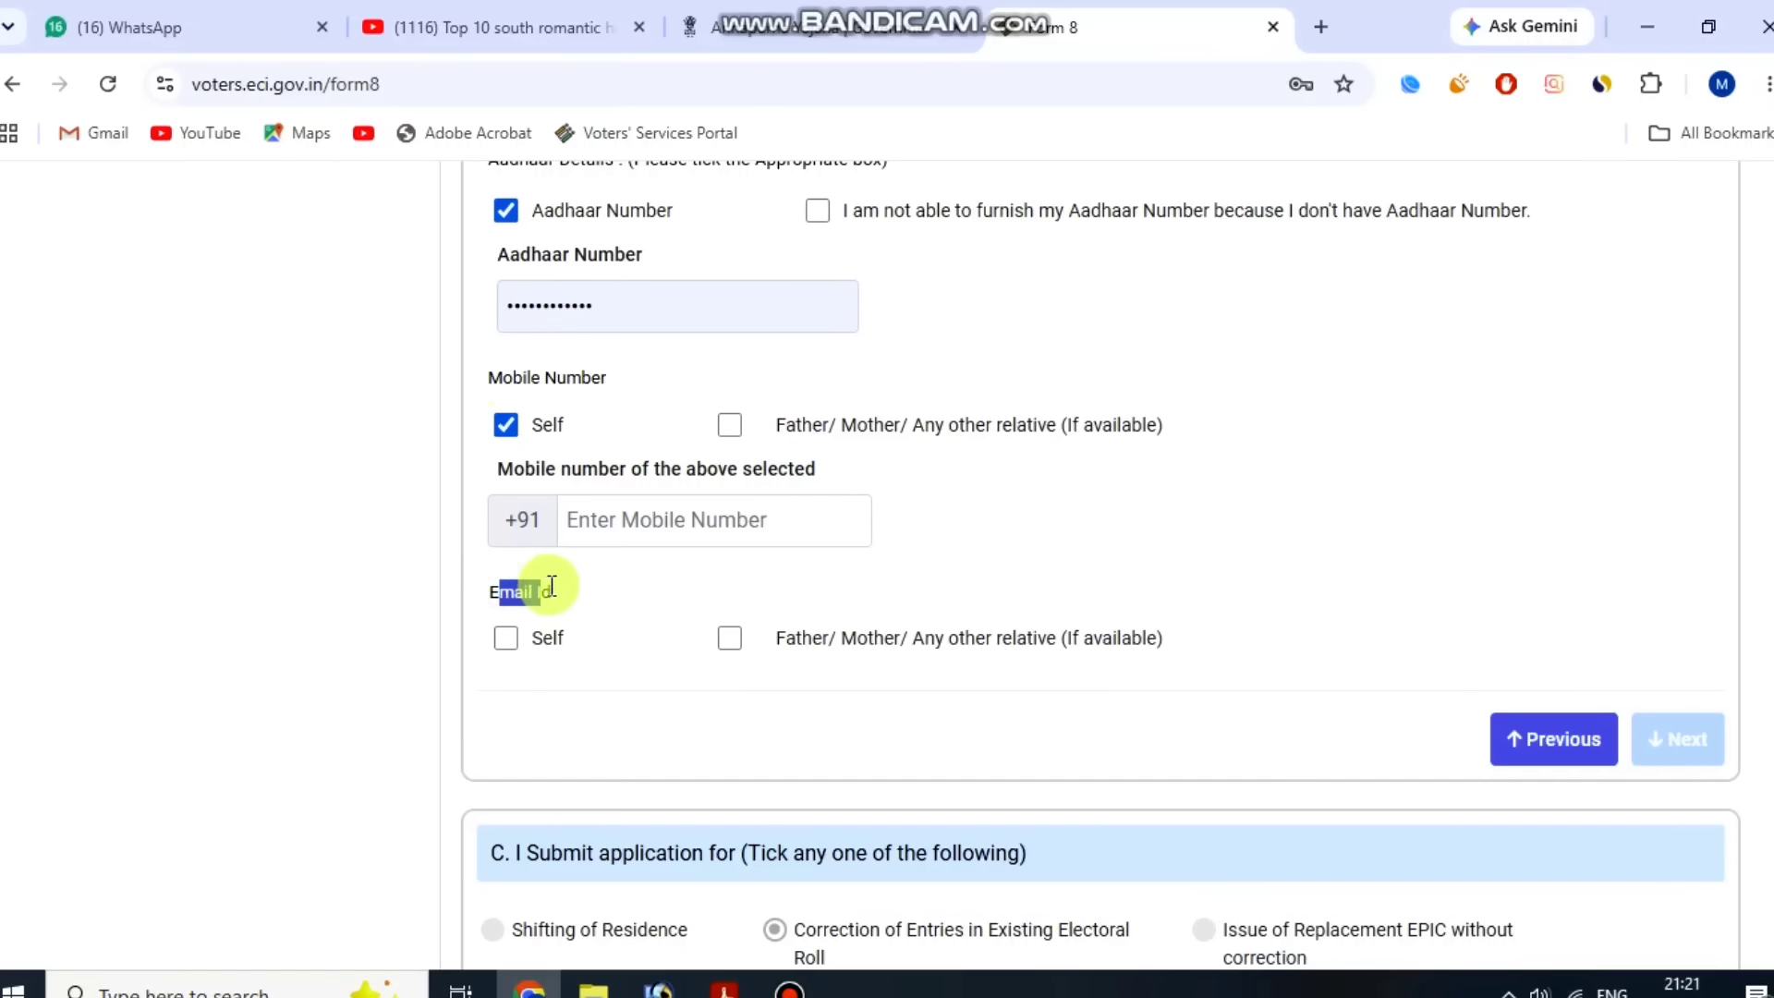
{"action": "left_click", "coordinate": [507, 638]}
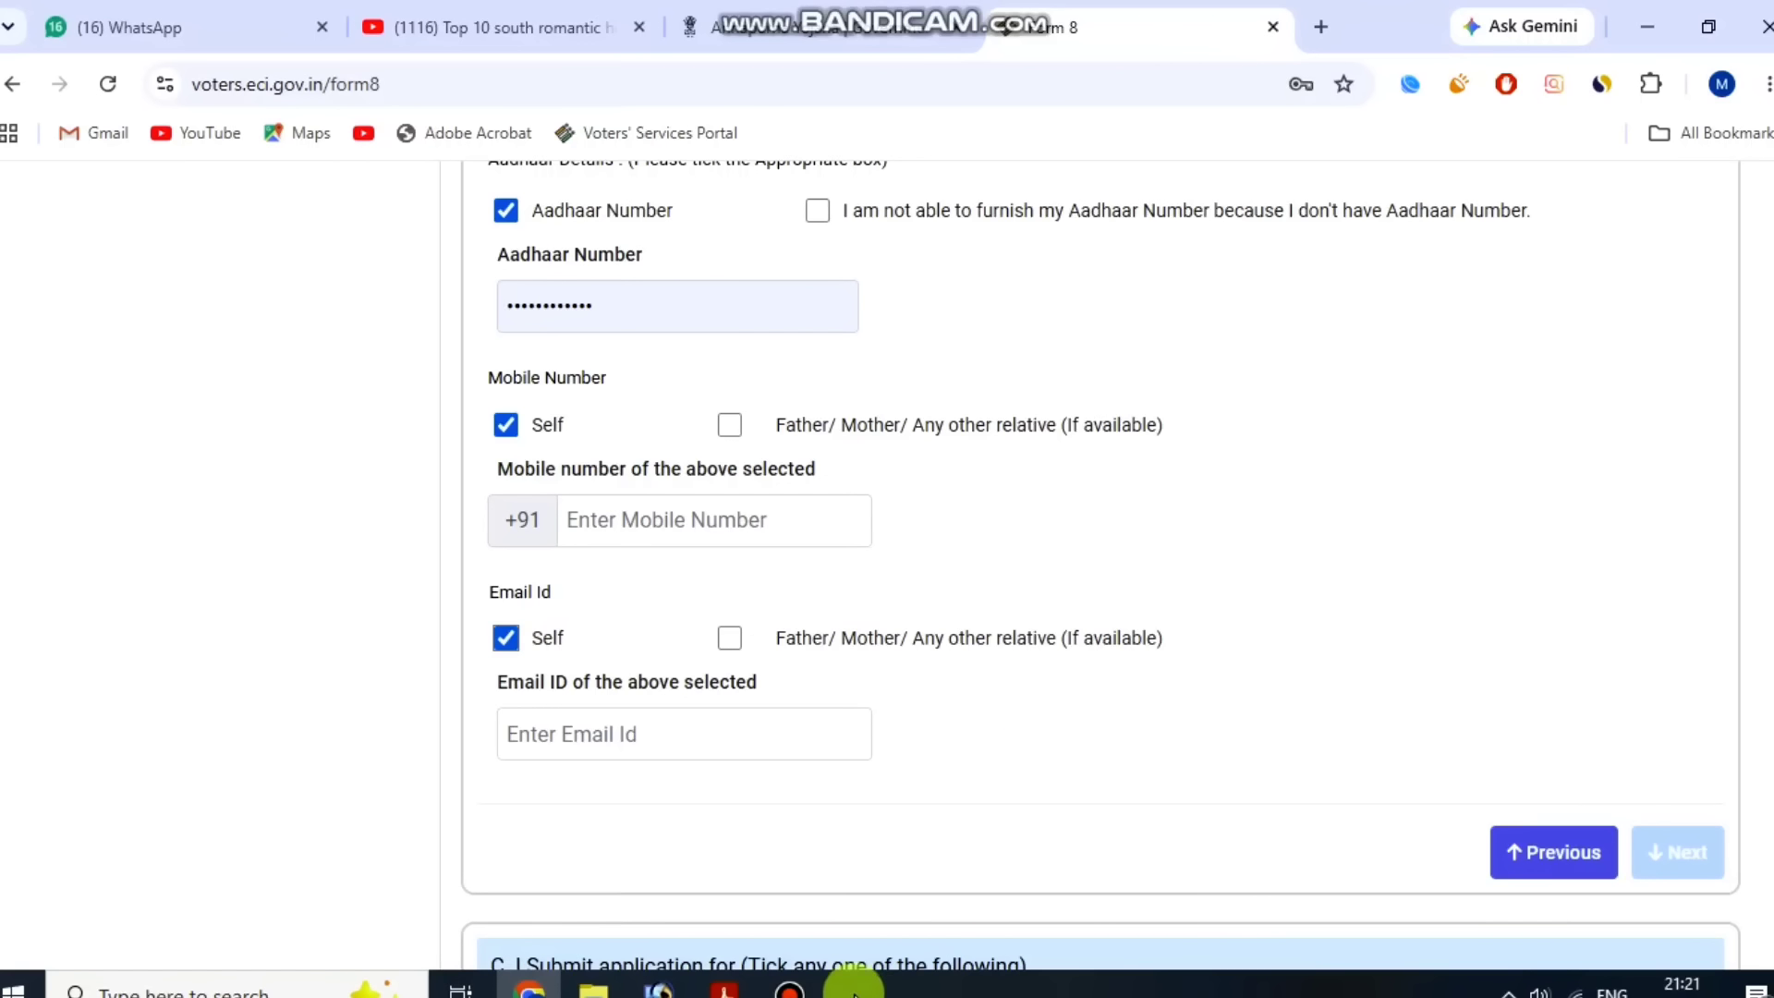
Tick Name and Address as entries to correct in the existing electoral roll.
{"action": "left_click", "coordinate": [816, 990]}
{"action": "left_click", "coordinate": [1209, 180]}
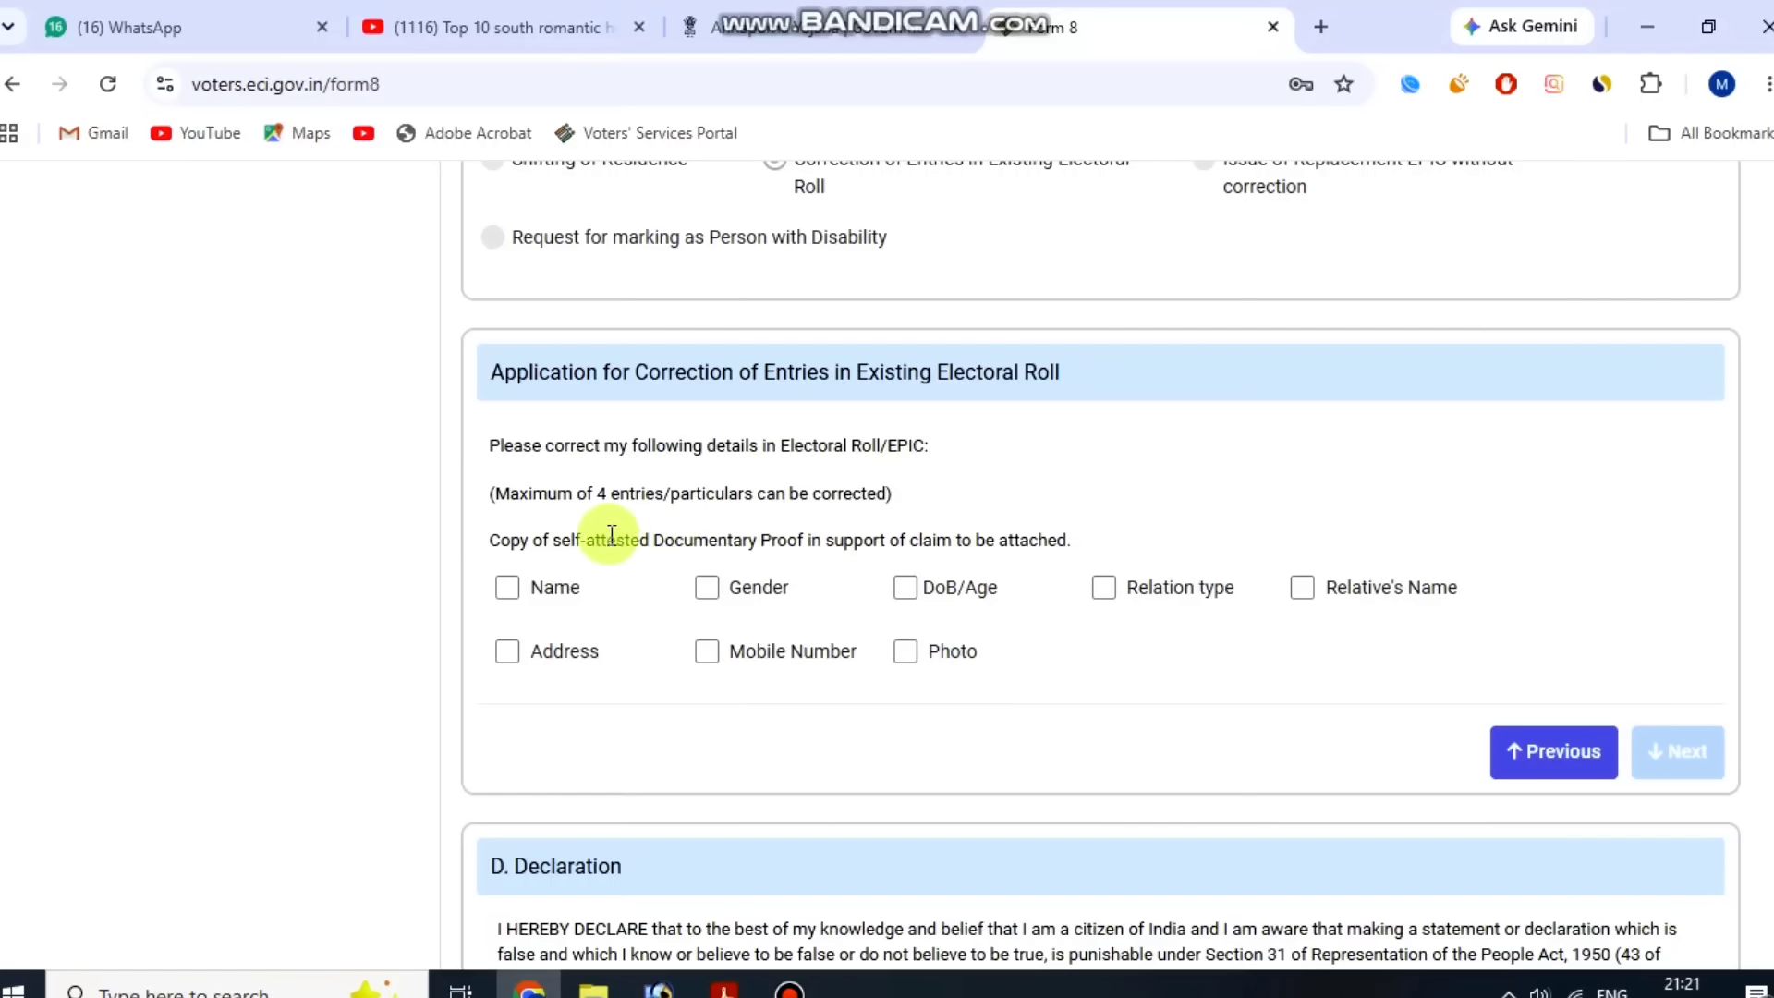
{"action": "scroll", "coordinate": [678, 542], "scroll_direction": "down", "scroll_amount": 1}
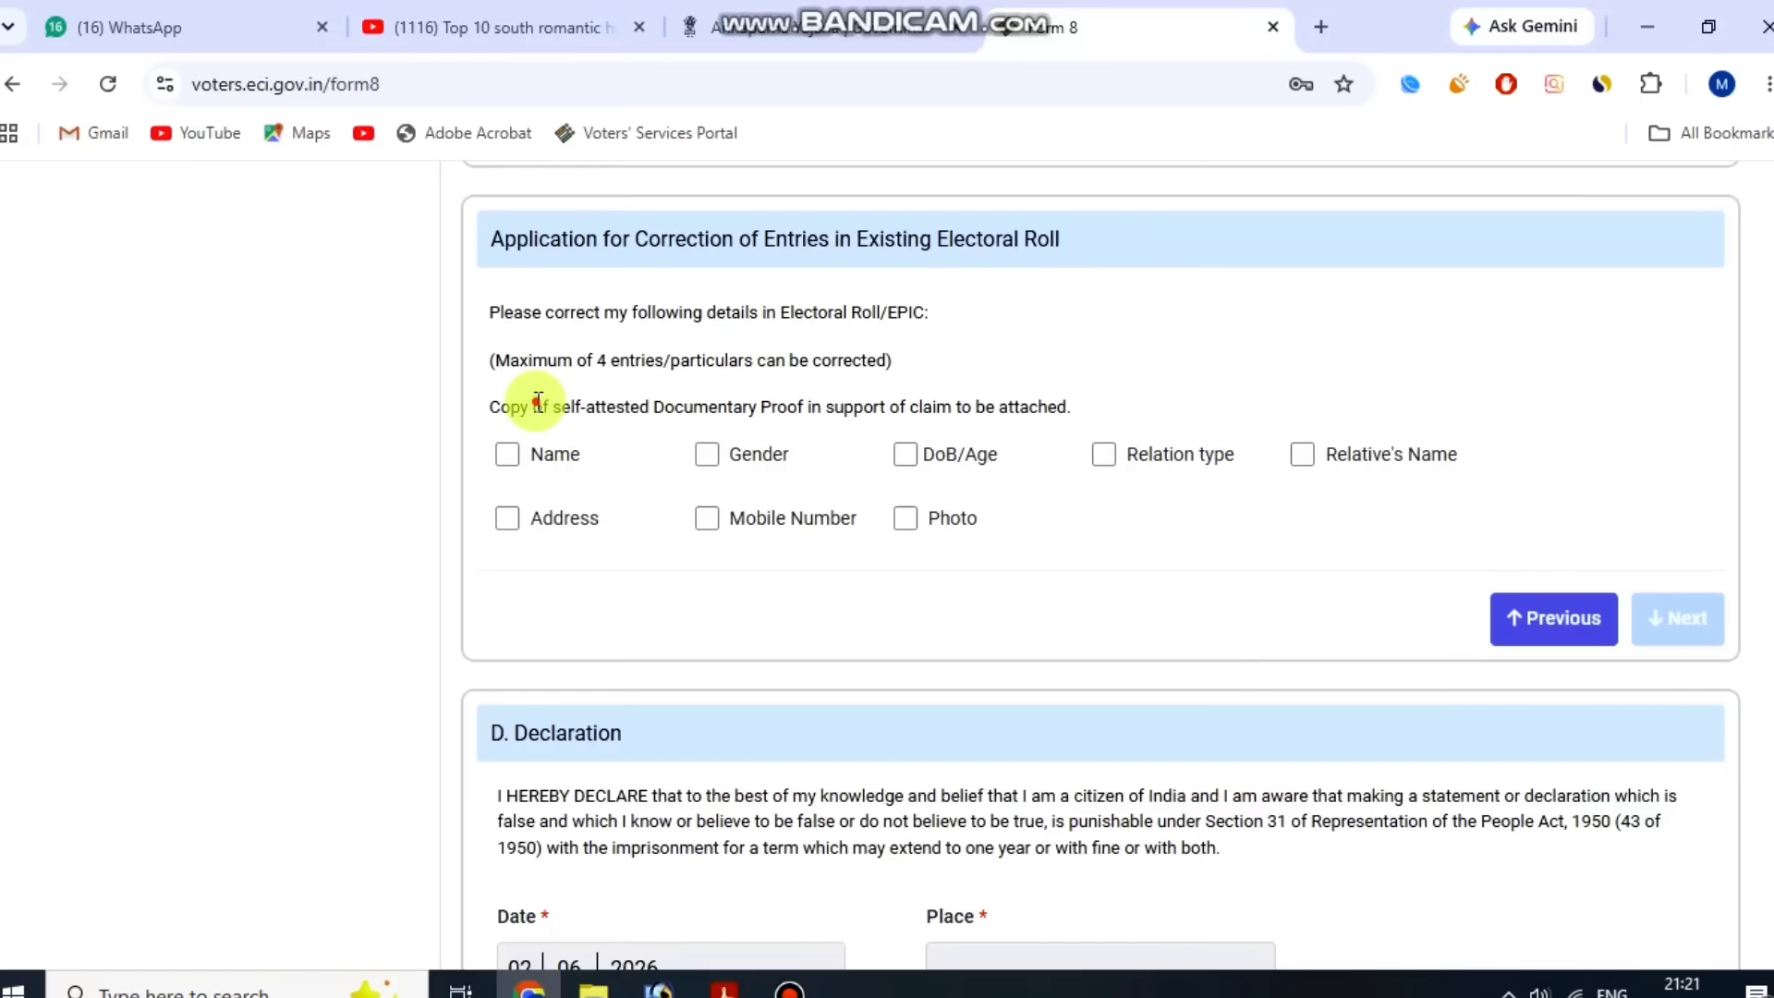
{"action": "left_click_drag", "start_coordinate": [537, 400], "coordinate": [1049, 388]}
{"action": "left_click", "coordinate": [1101, 366]}
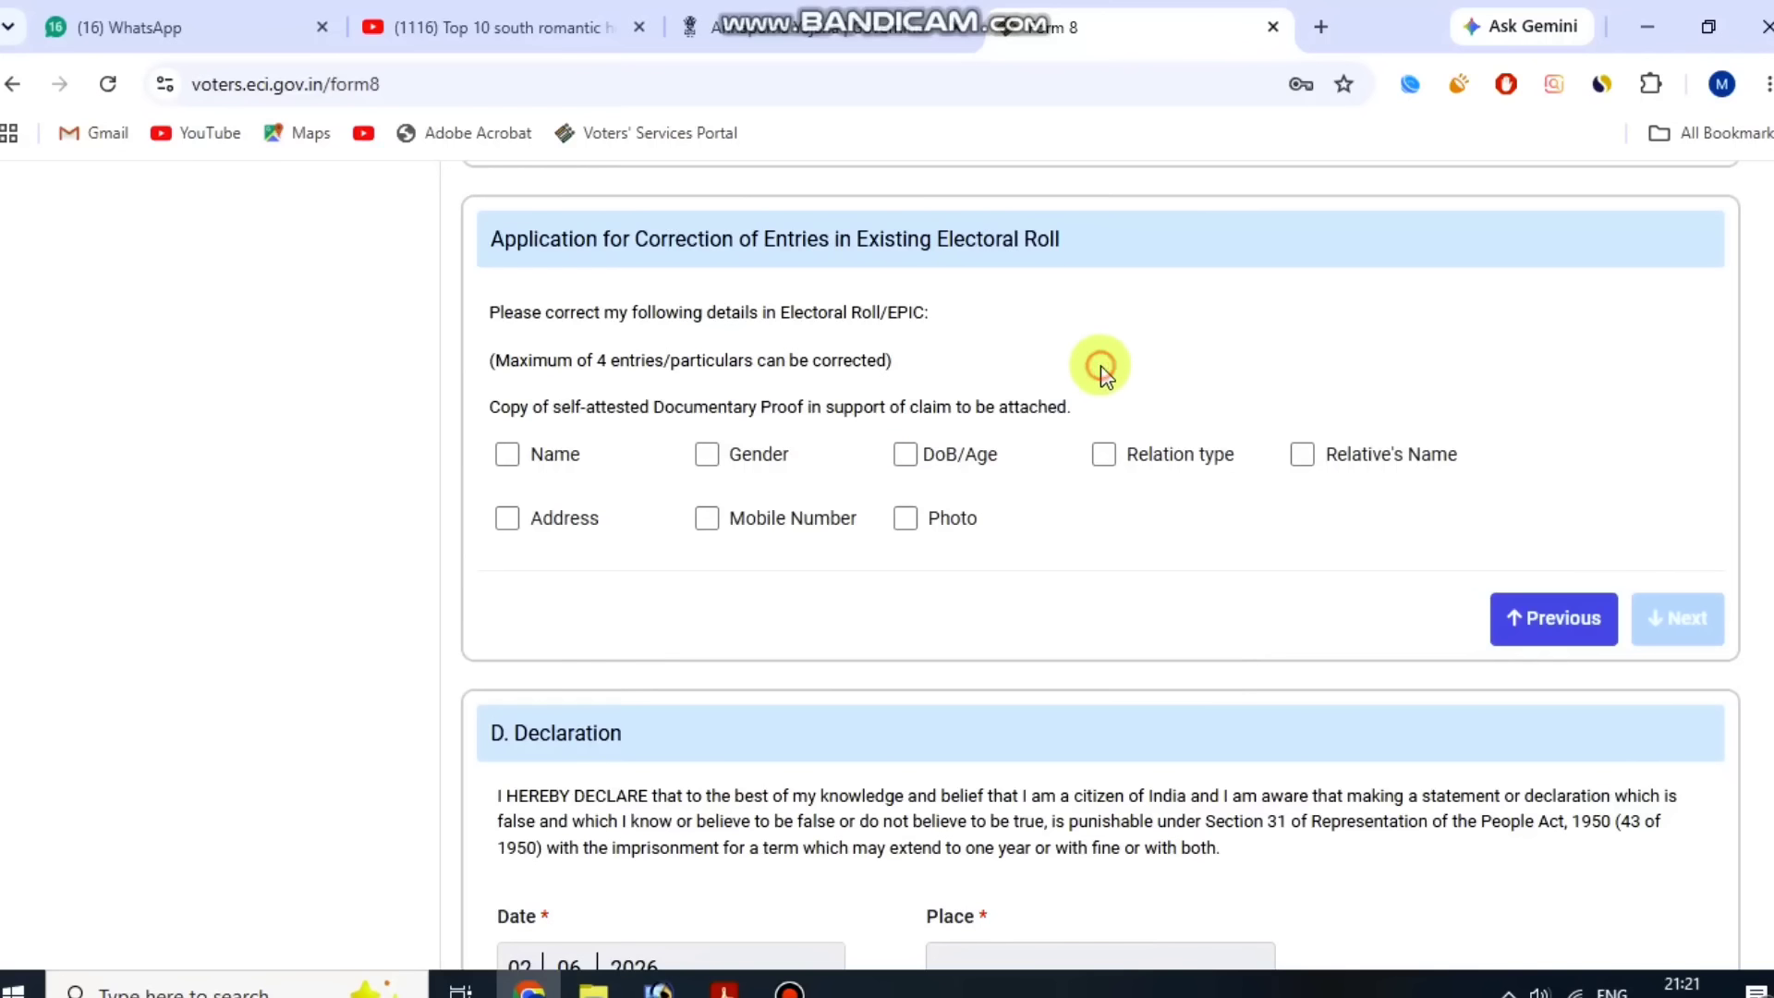
{"action": "left_click", "coordinate": [508, 455]}
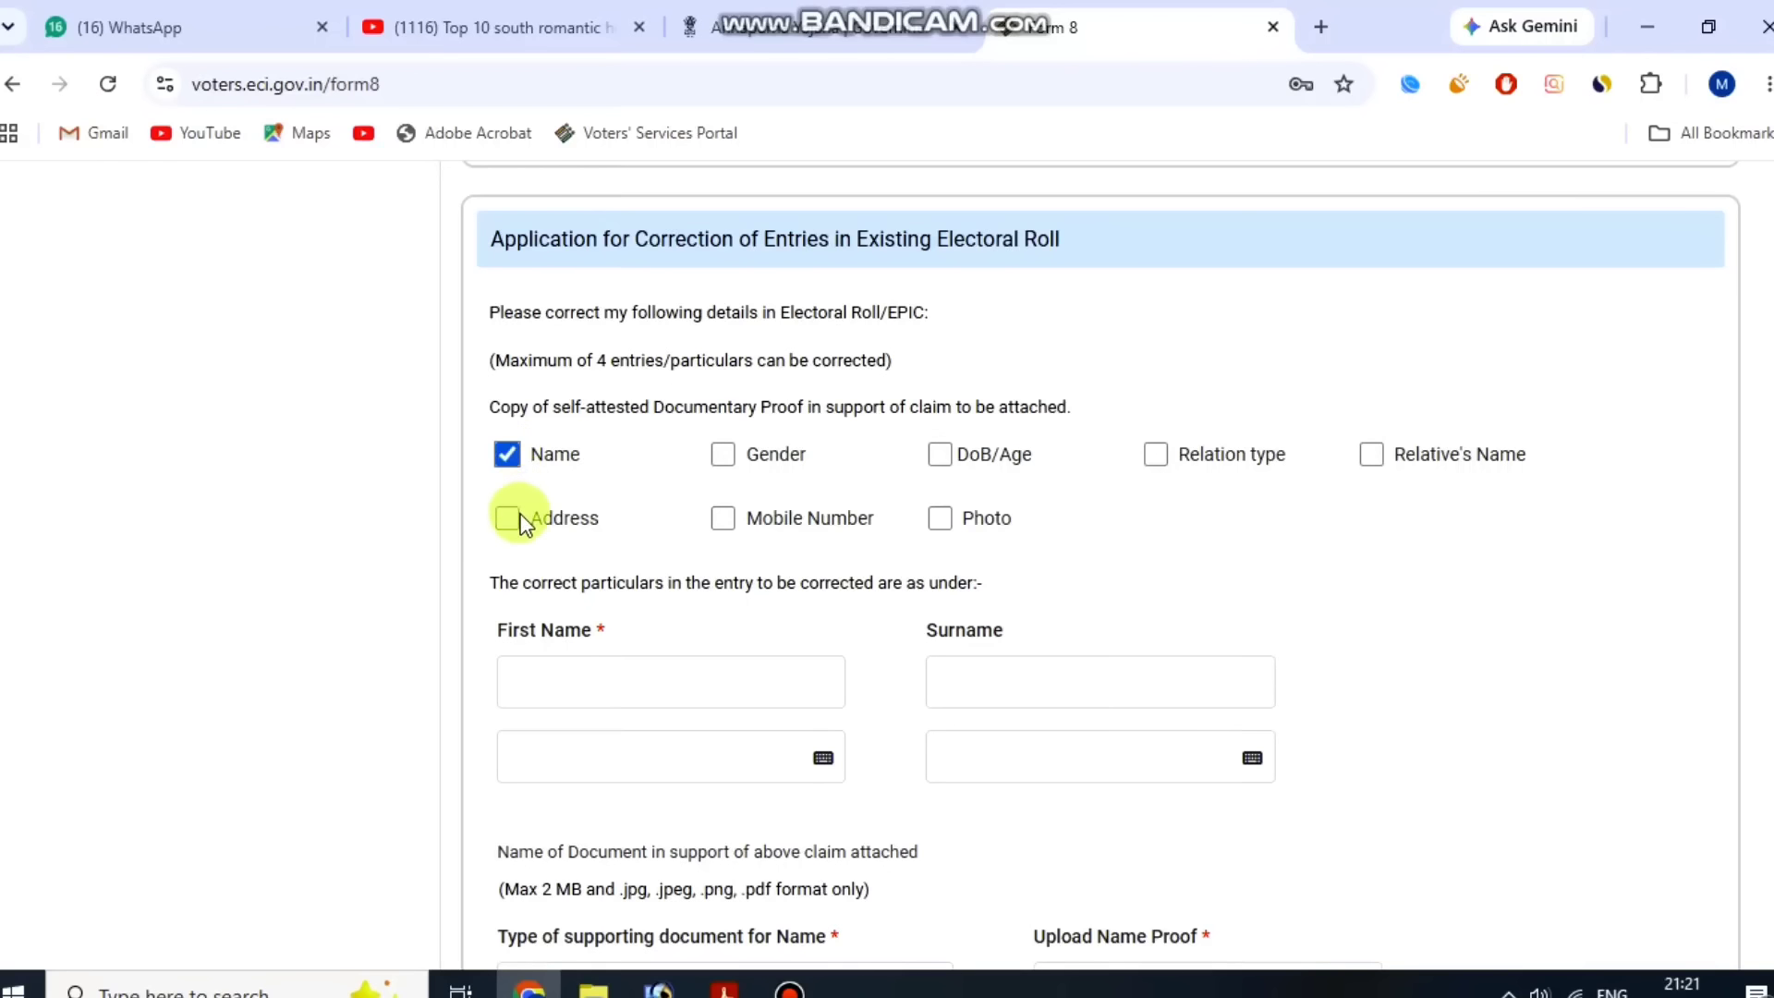
{"action": "left_click", "coordinate": [510, 520]}
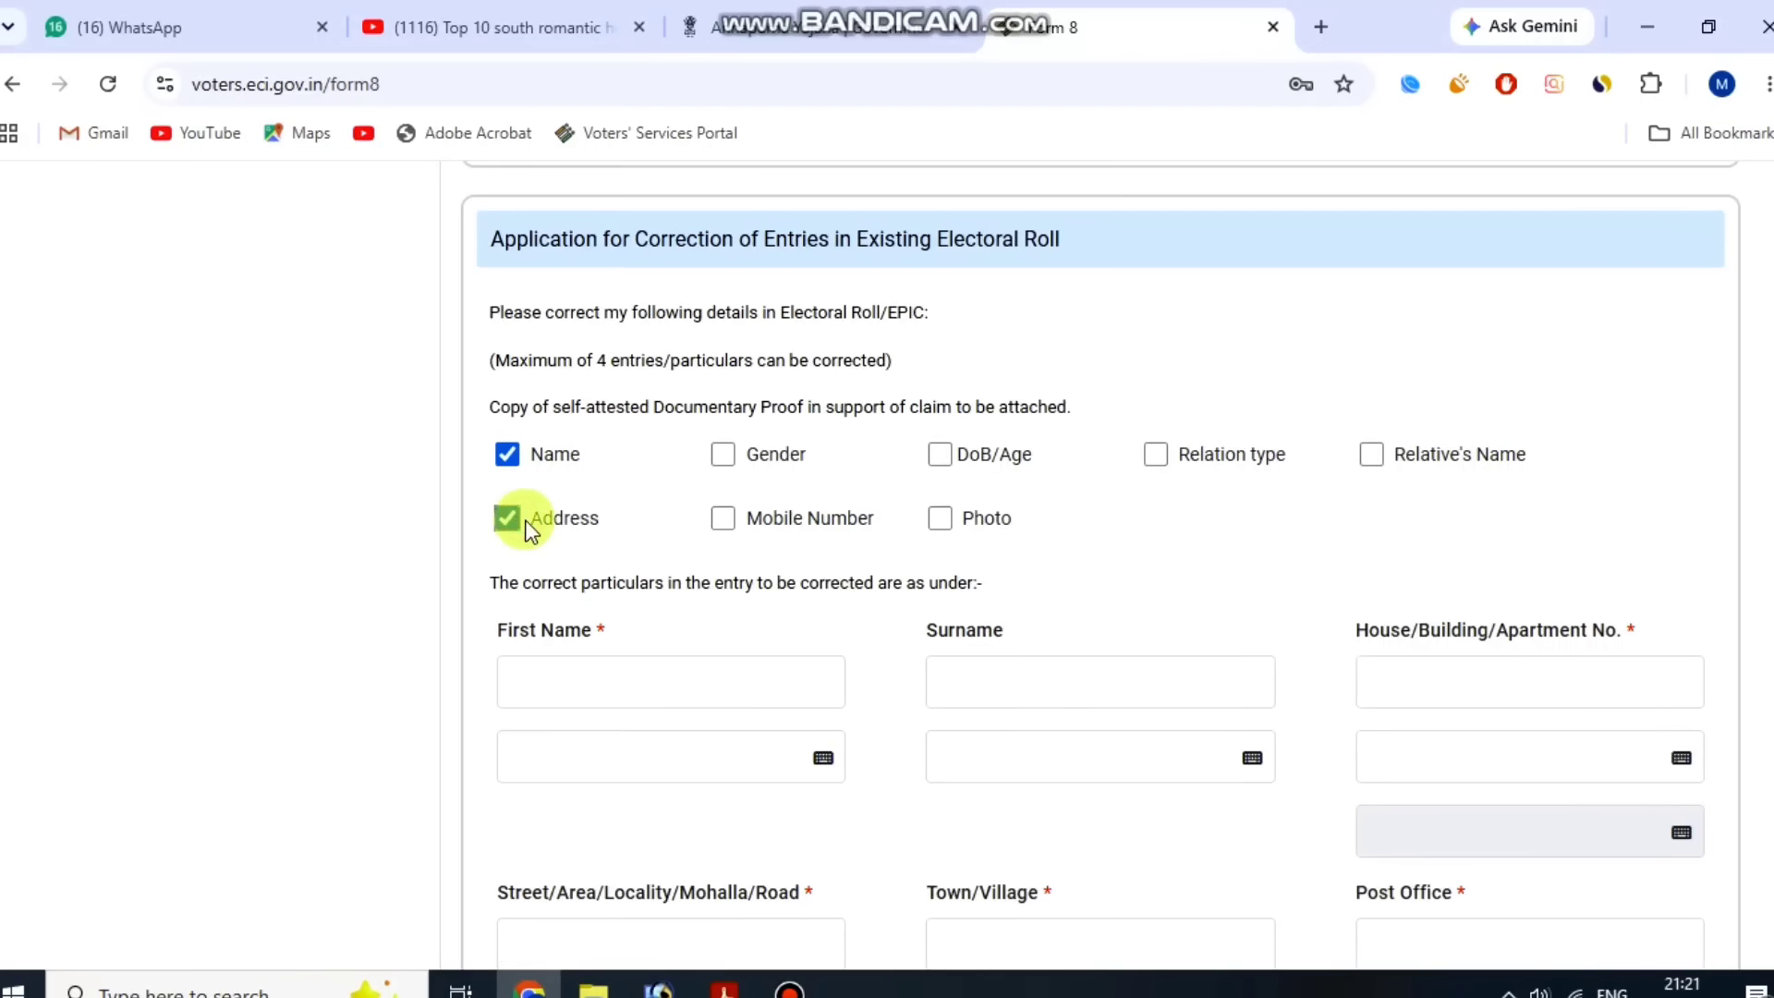
Tick Gender and Mobile Number as further entries to correct.
{"action": "left_click", "coordinate": [726, 455]}
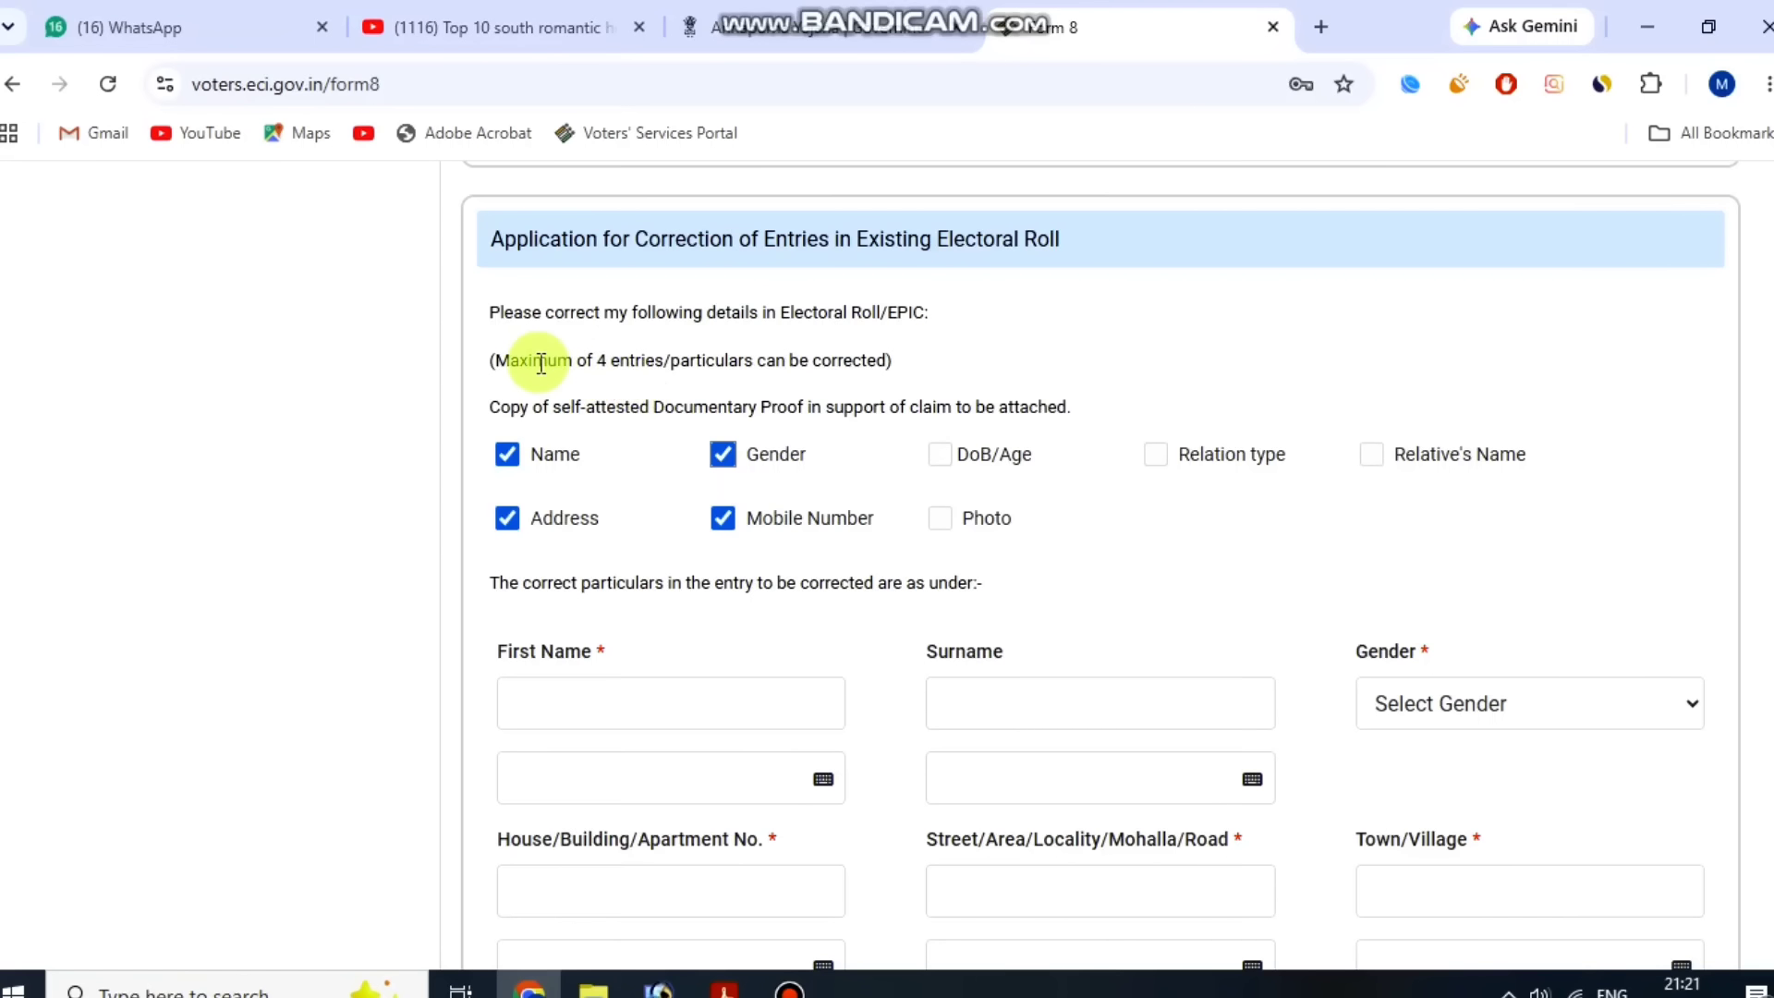
{"action": "left_click_drag", "start_coordinate": [539, 362], "coordinate": [819, 354]}
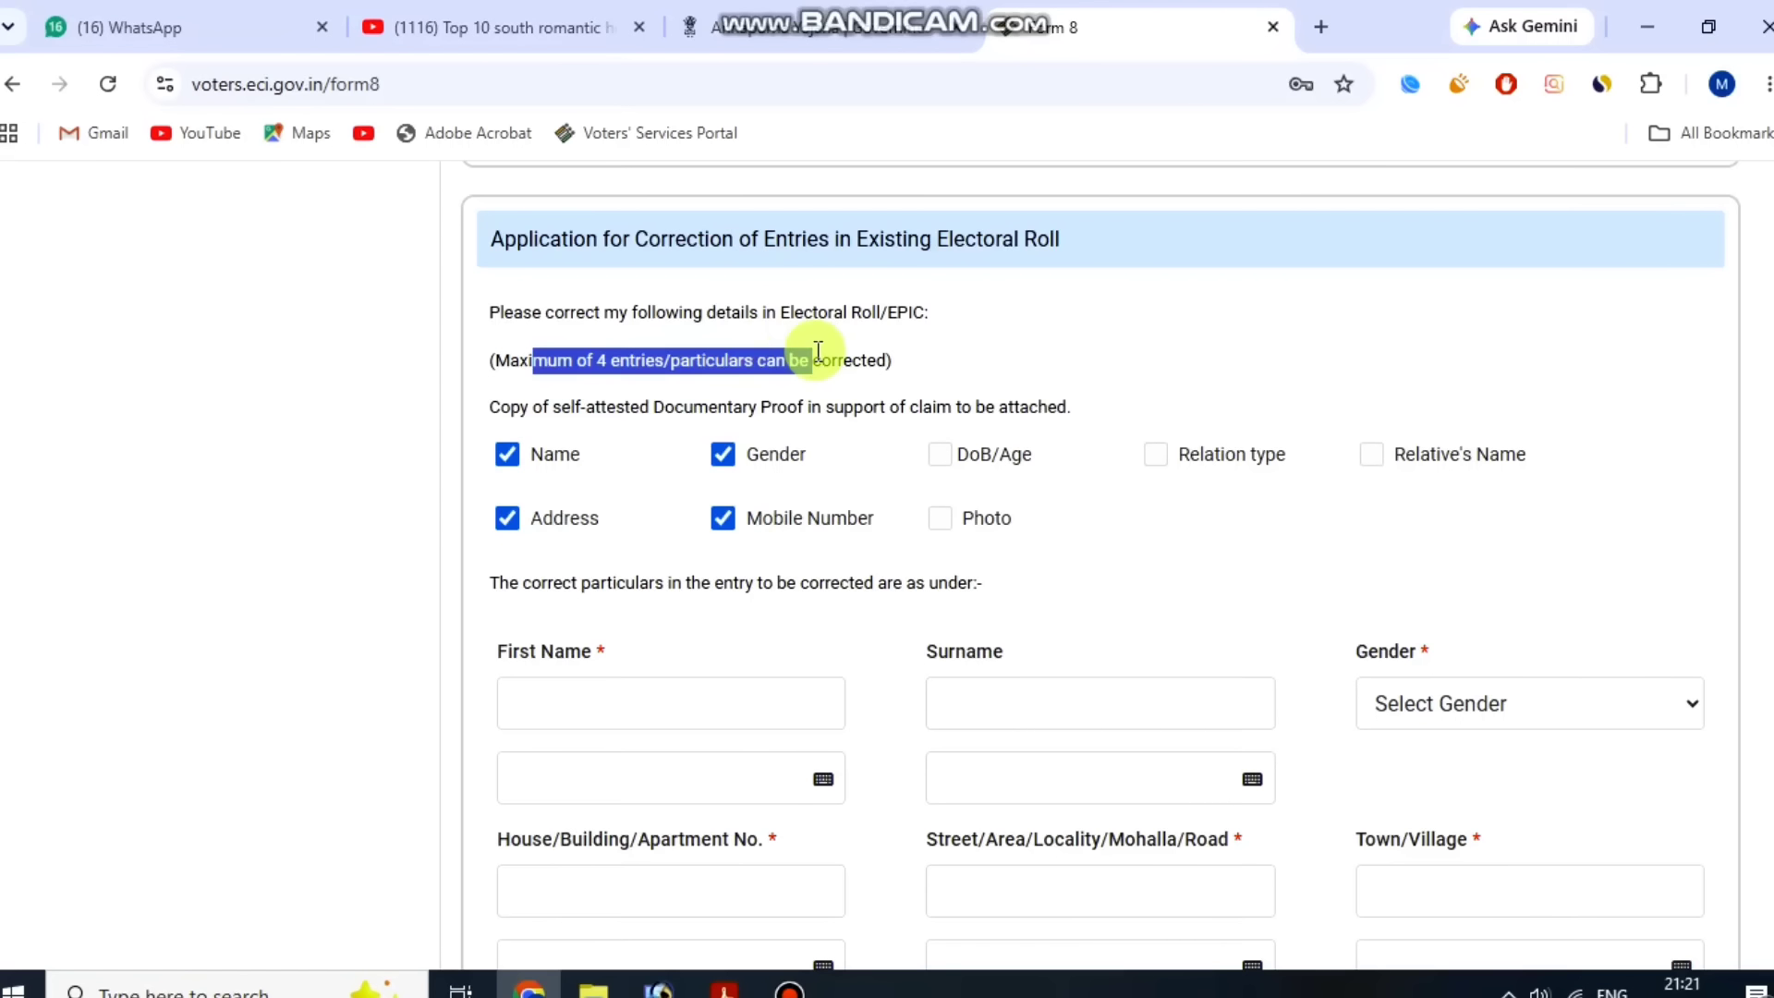
{"action": "left_click", "coordinate": [817, 358]}
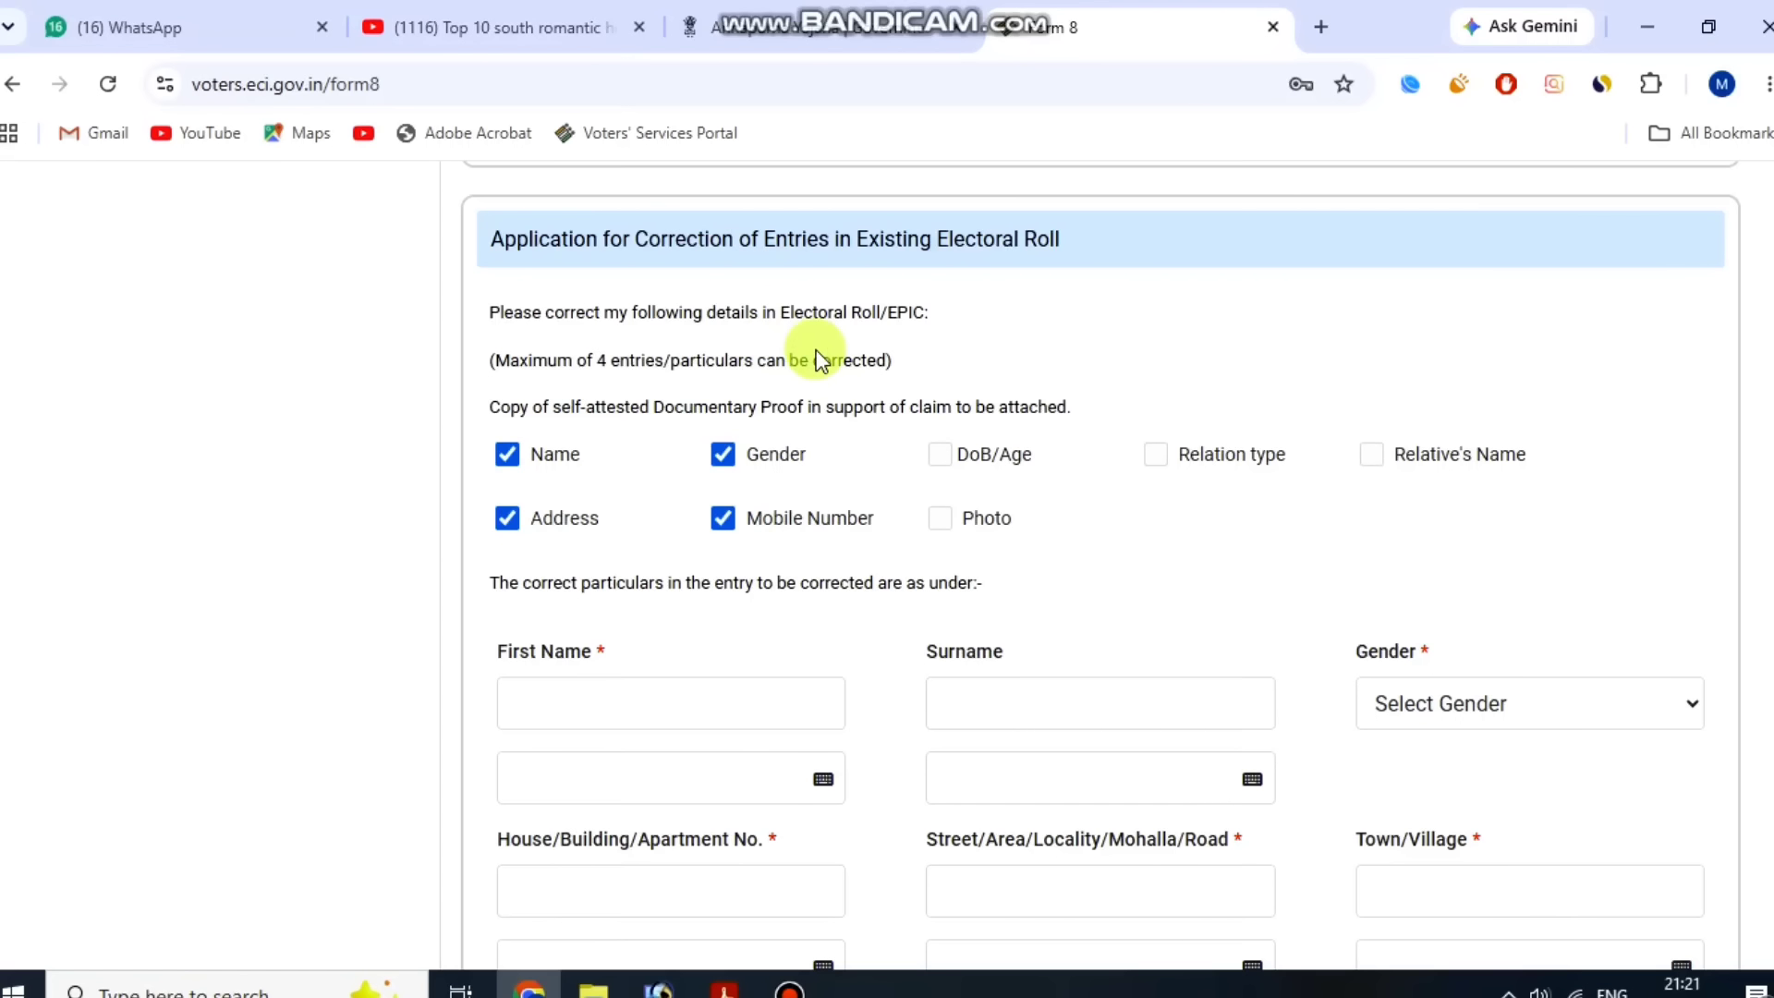
Untick Mobile Number and Gender and tick DoB/Age and Photo instead.
{"action": "left_click", "coordinate": [724, 517]}
{"action": "left_click", "coordinate": [950, 453]}
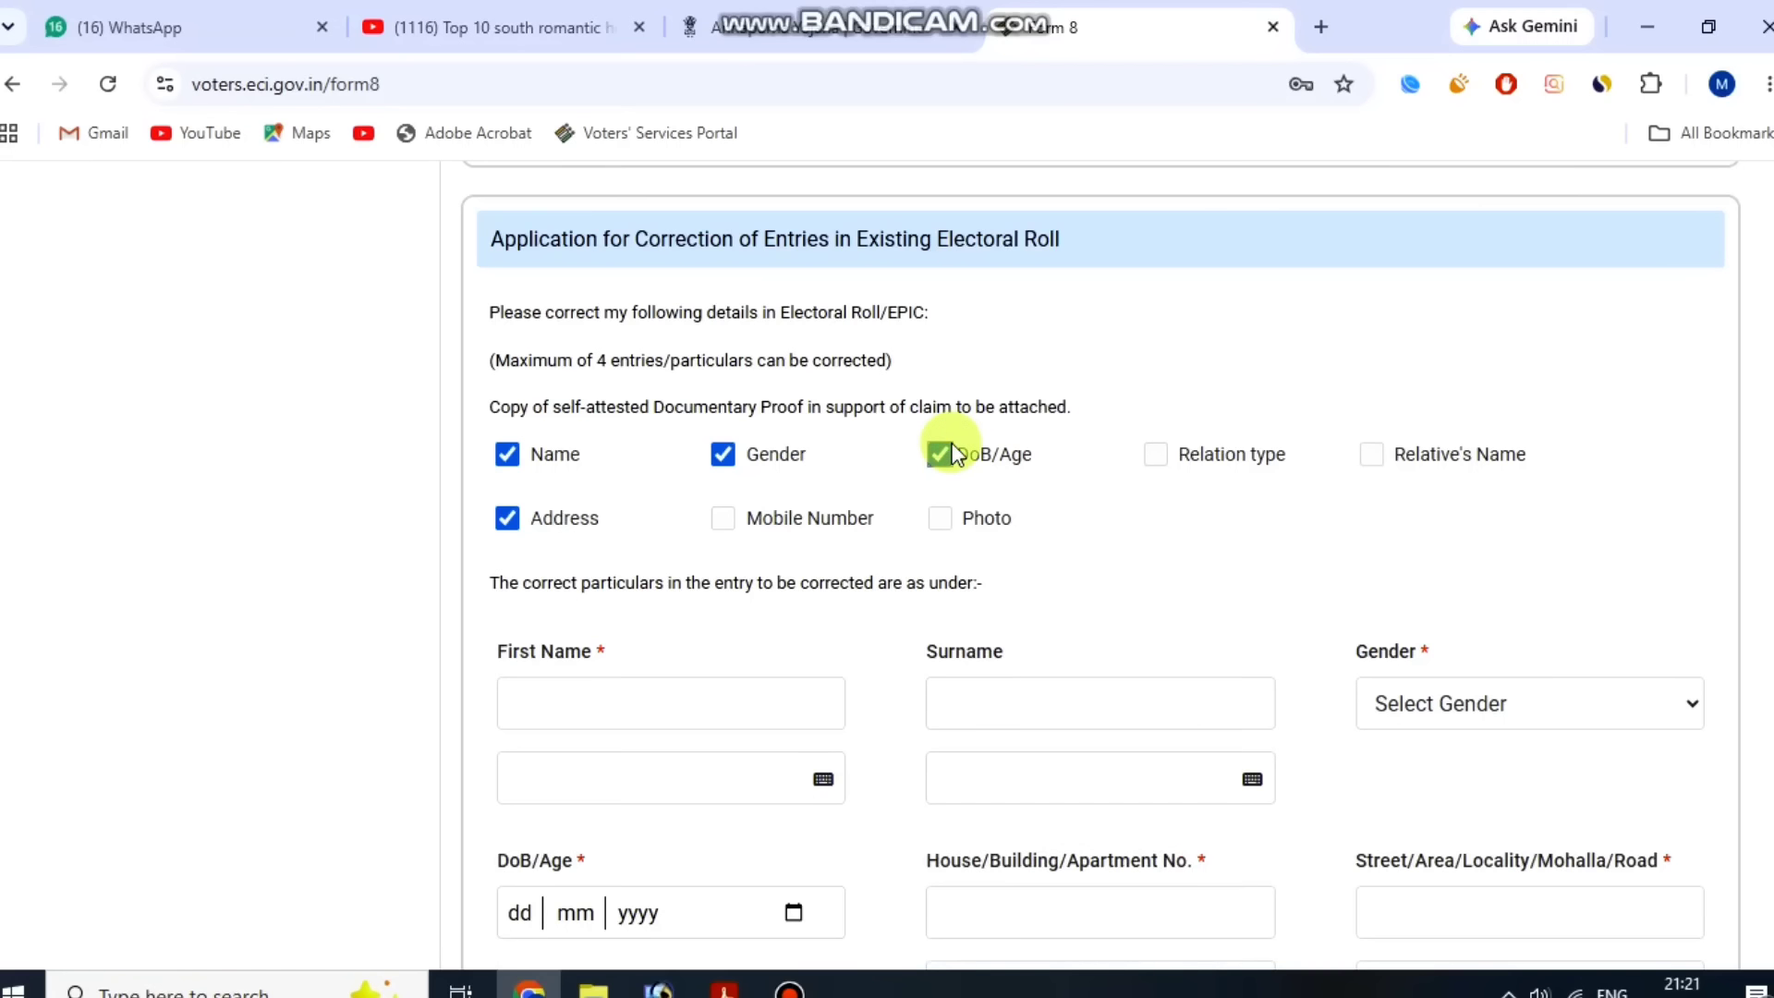
{"action": "left_click", "coordinate": [723, 454]}
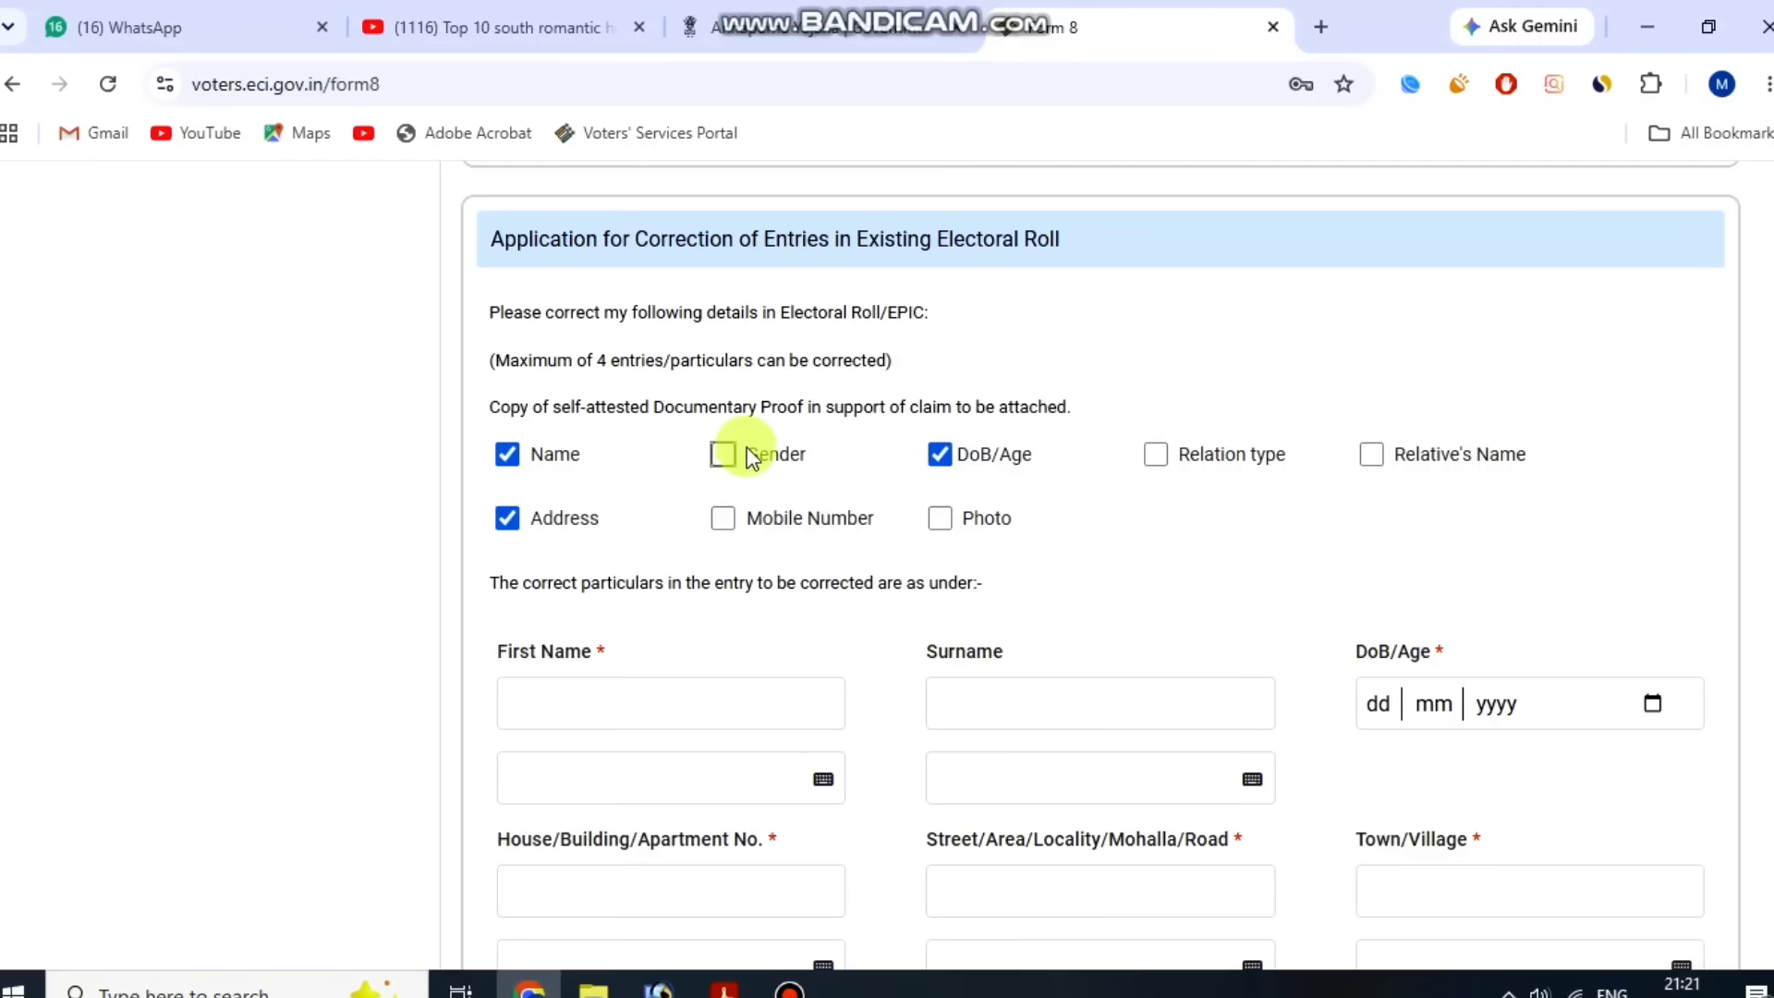
{"action": "left_click", "coordinate": [952, 522]}
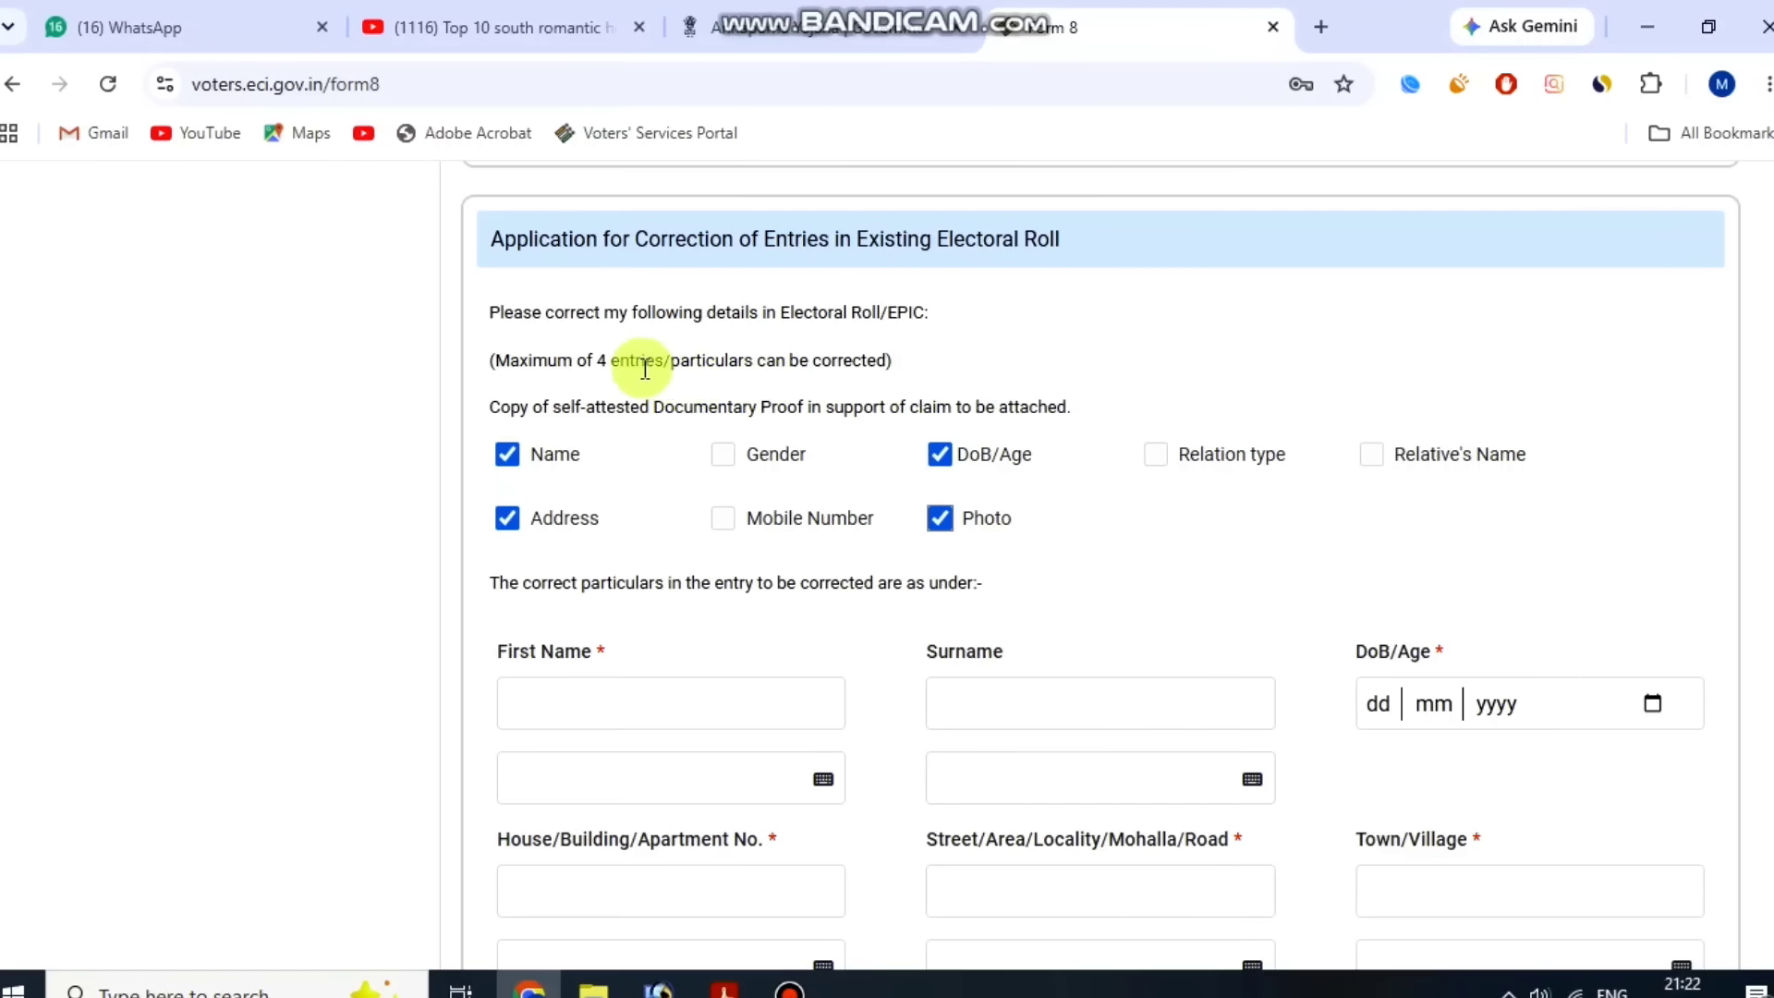
{"action": "left_click", "coordinate": [606, 362]}
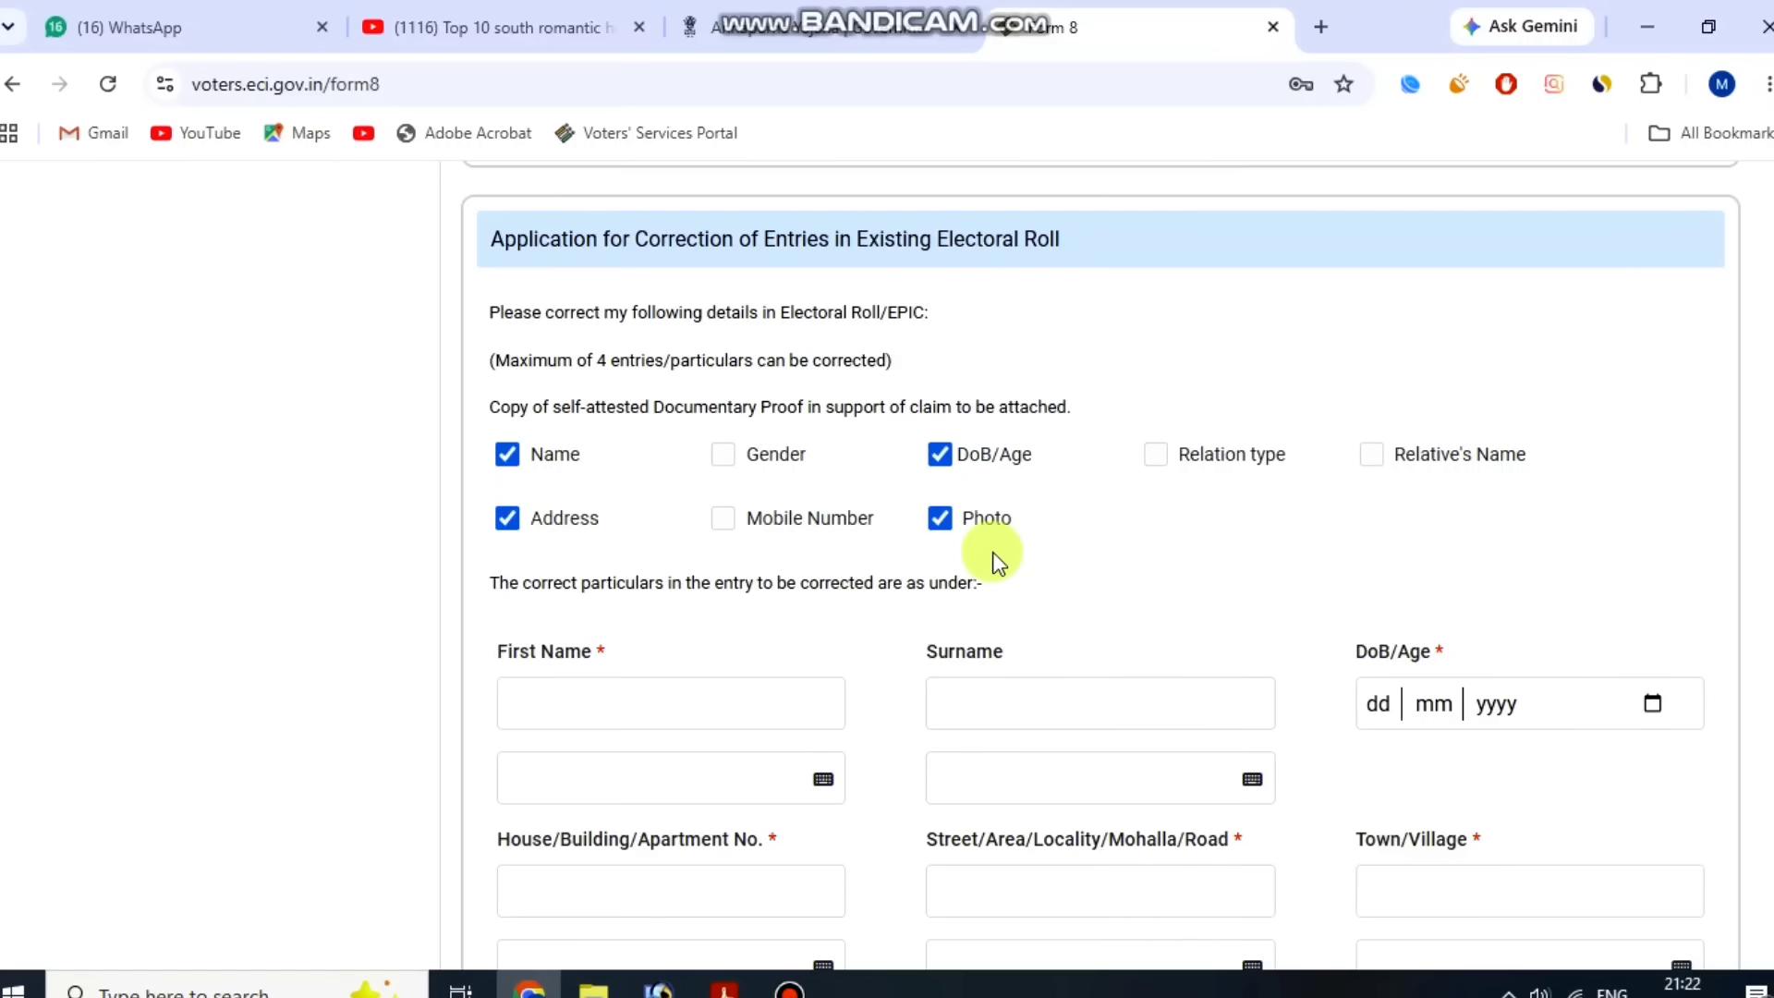
Enter the elector's corrected first name and choose its Bengali transliteration in the field below.
{"action": "scroll", "coordinate": [727, 382], "scroll_direction": "down", "scroll_amount": 3}
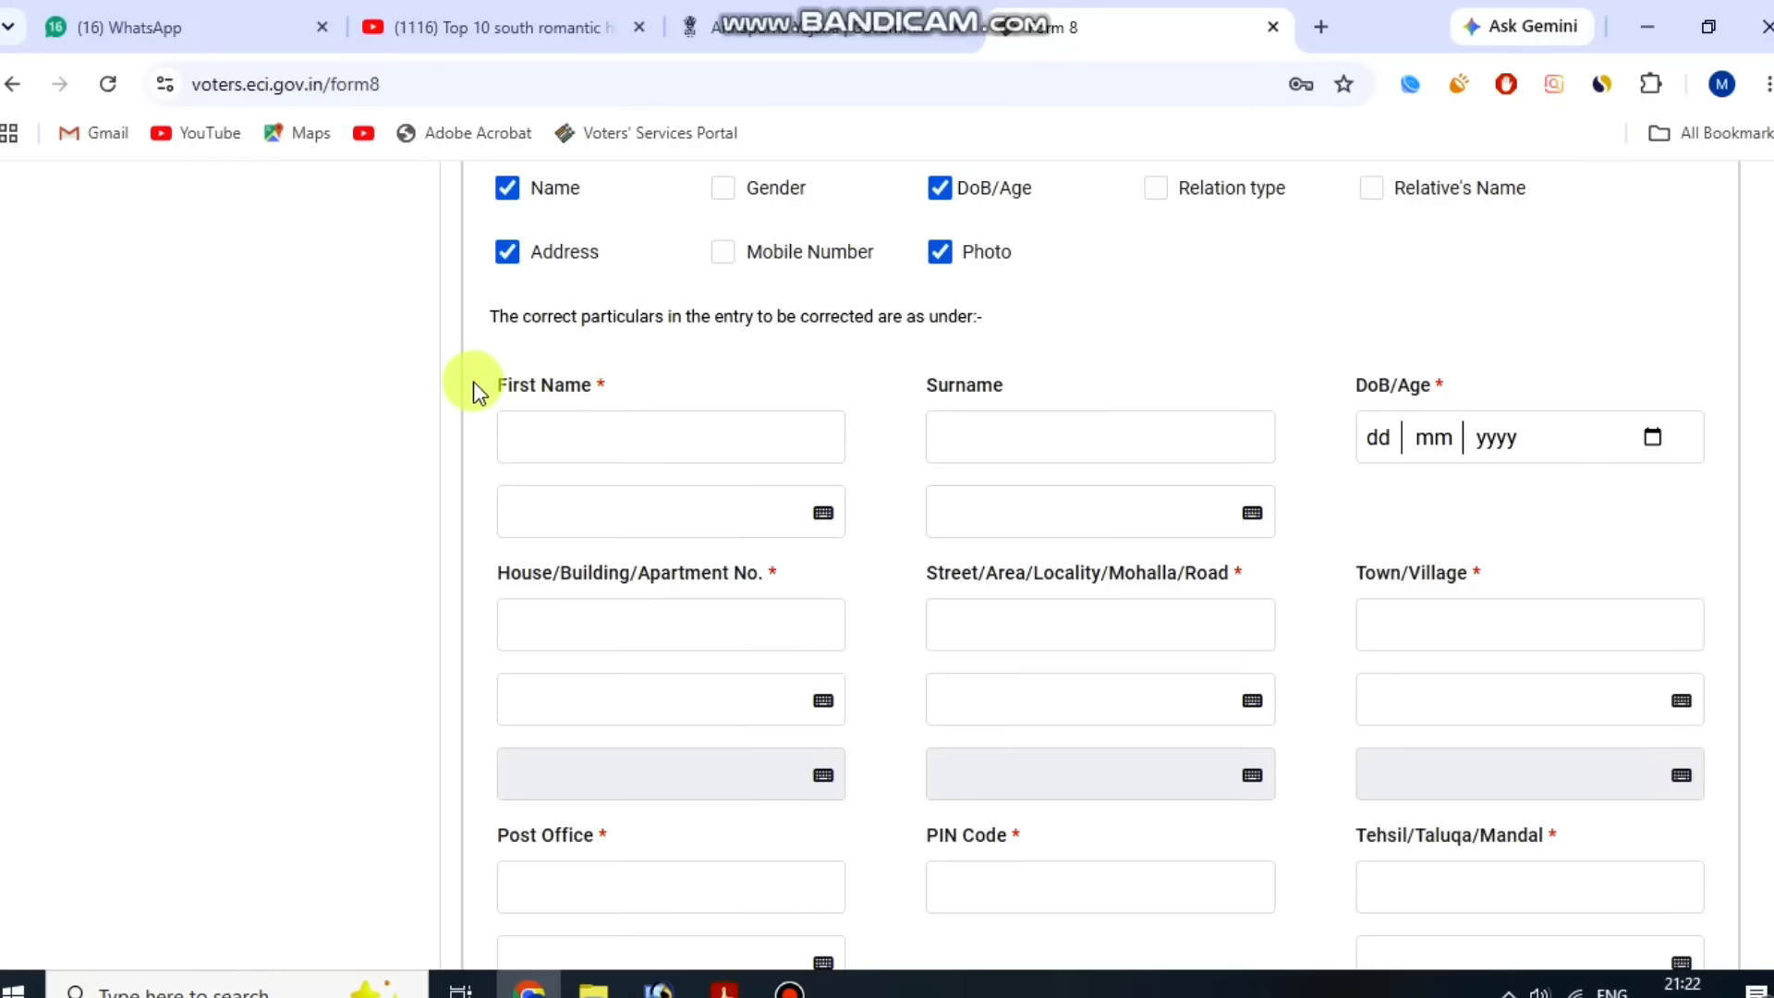
{"action": "left_click_drag", "start_coordinate": [473, 381], "coordinate": [625, 378]}
{"action": "left_click", "coordinate": [623, 379]}
{"action": "left_click", "coordinate": [610, 434]}
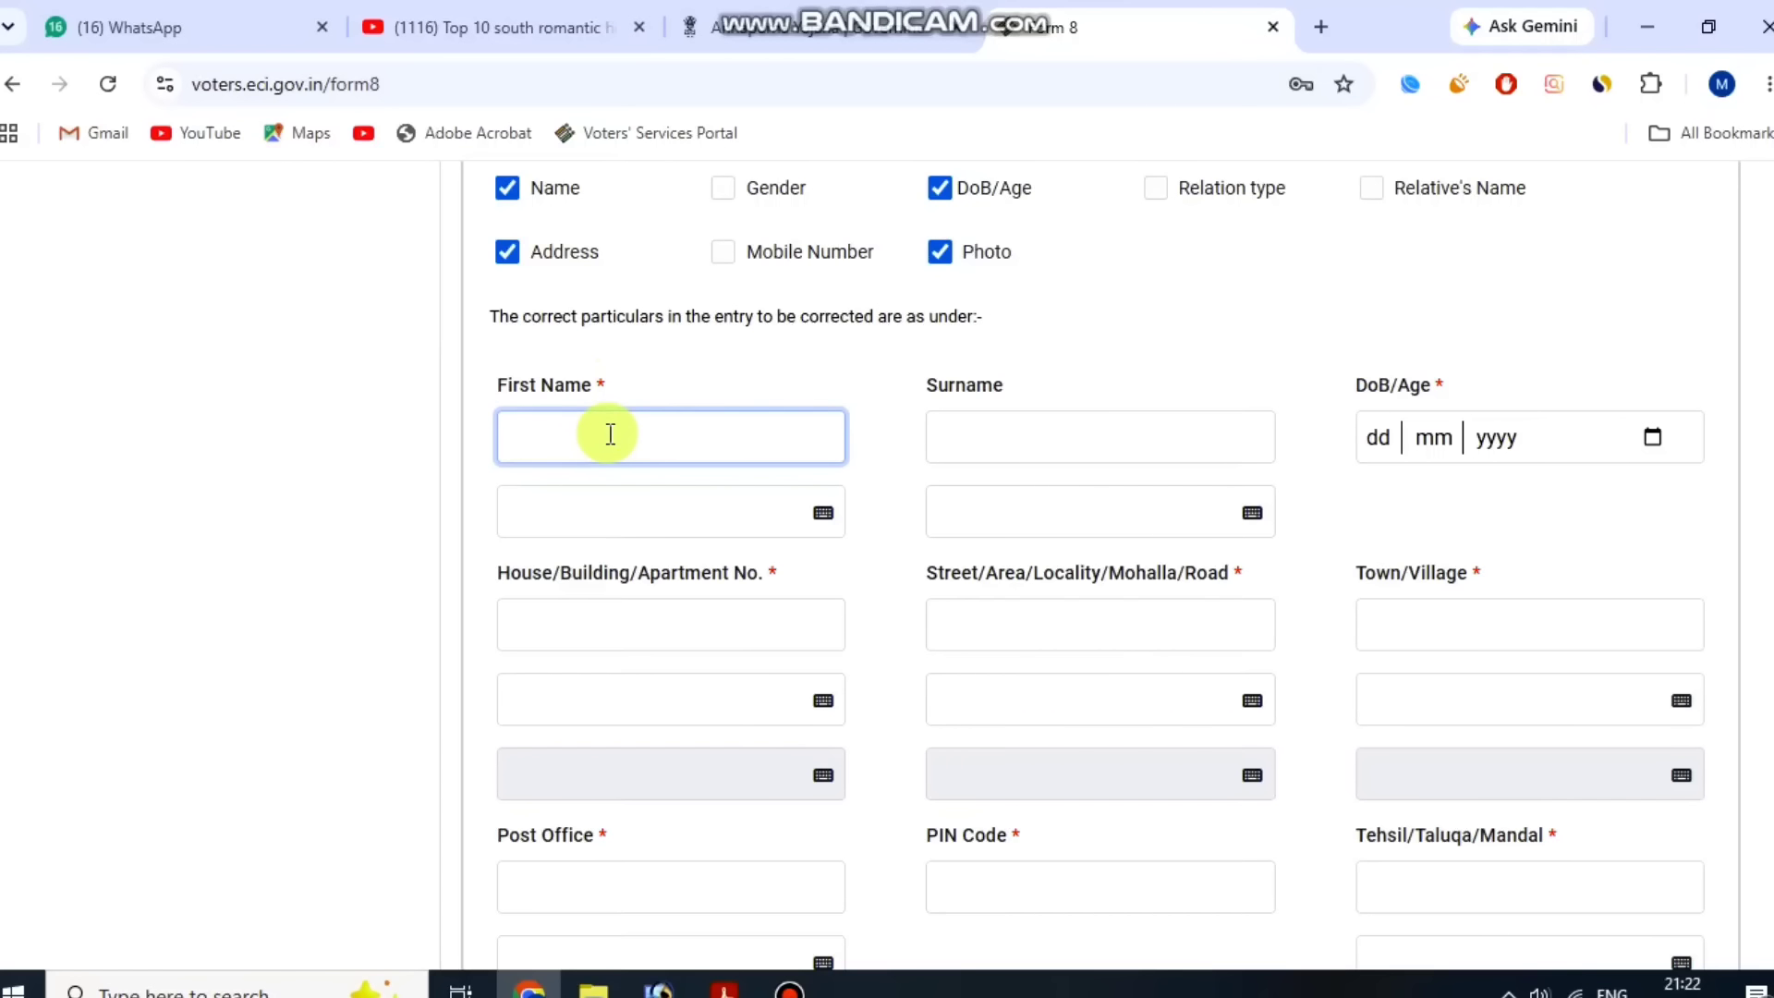
{"action": "type", "text": "indrajit"}
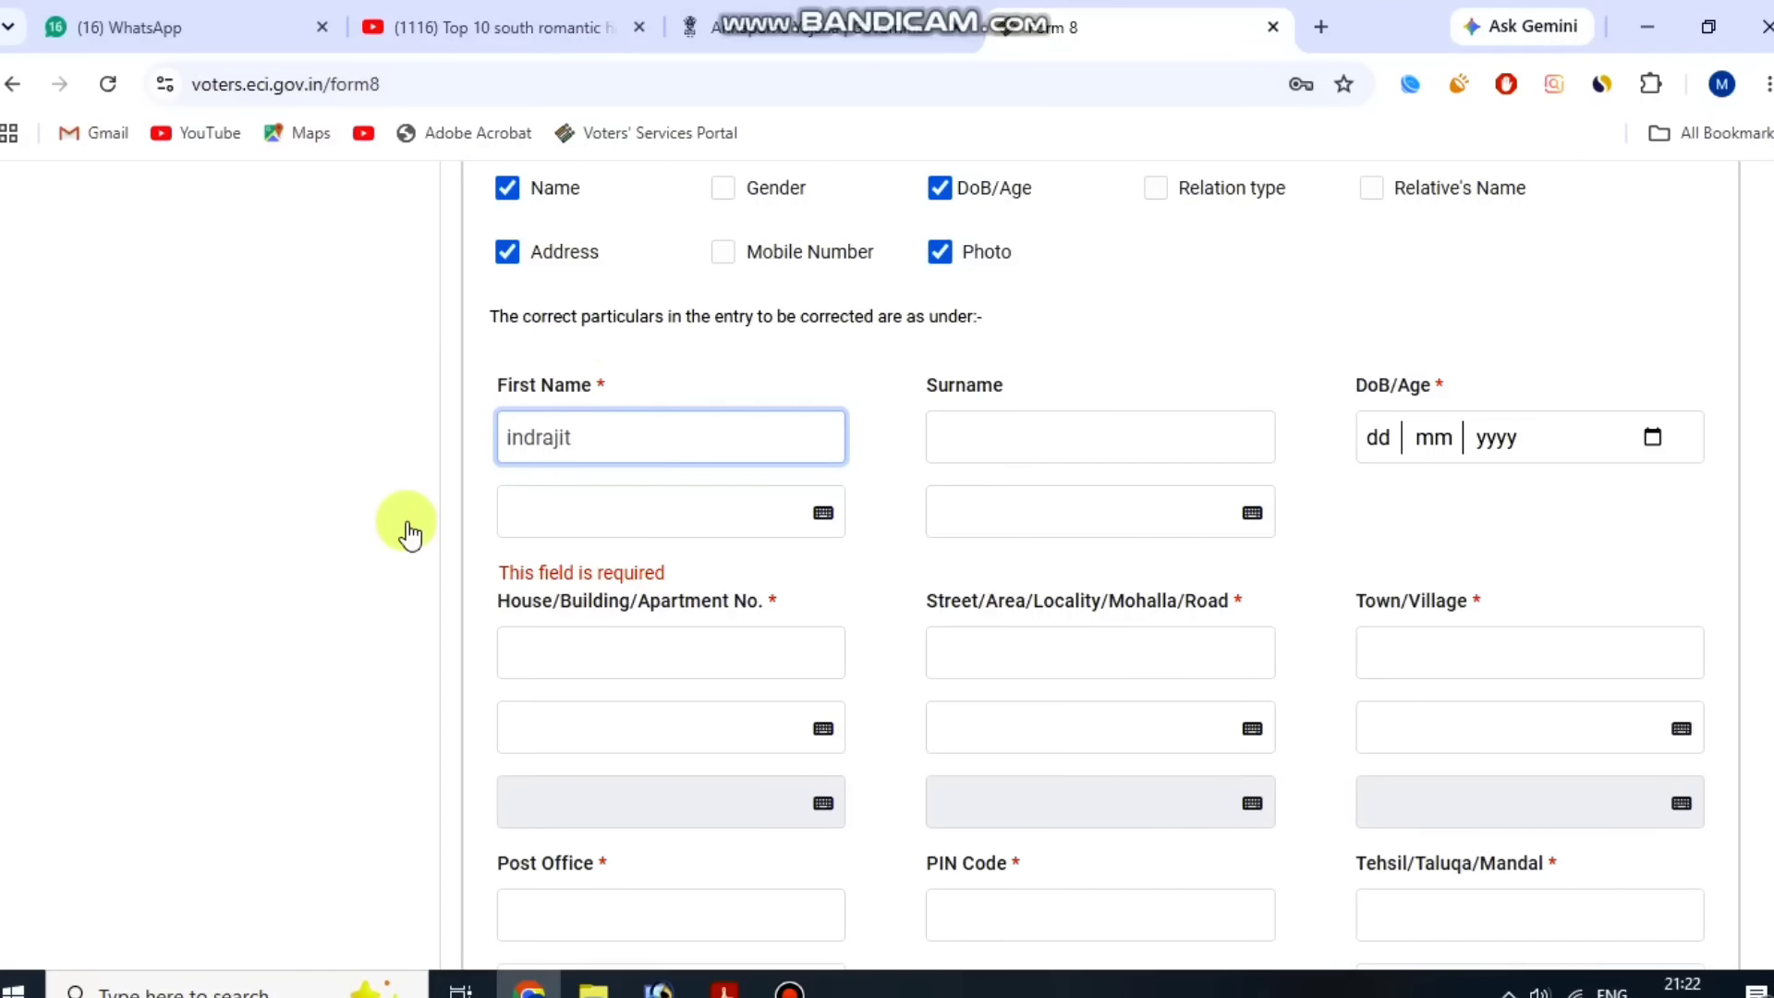
{"action": "key", "text": "Tab"}
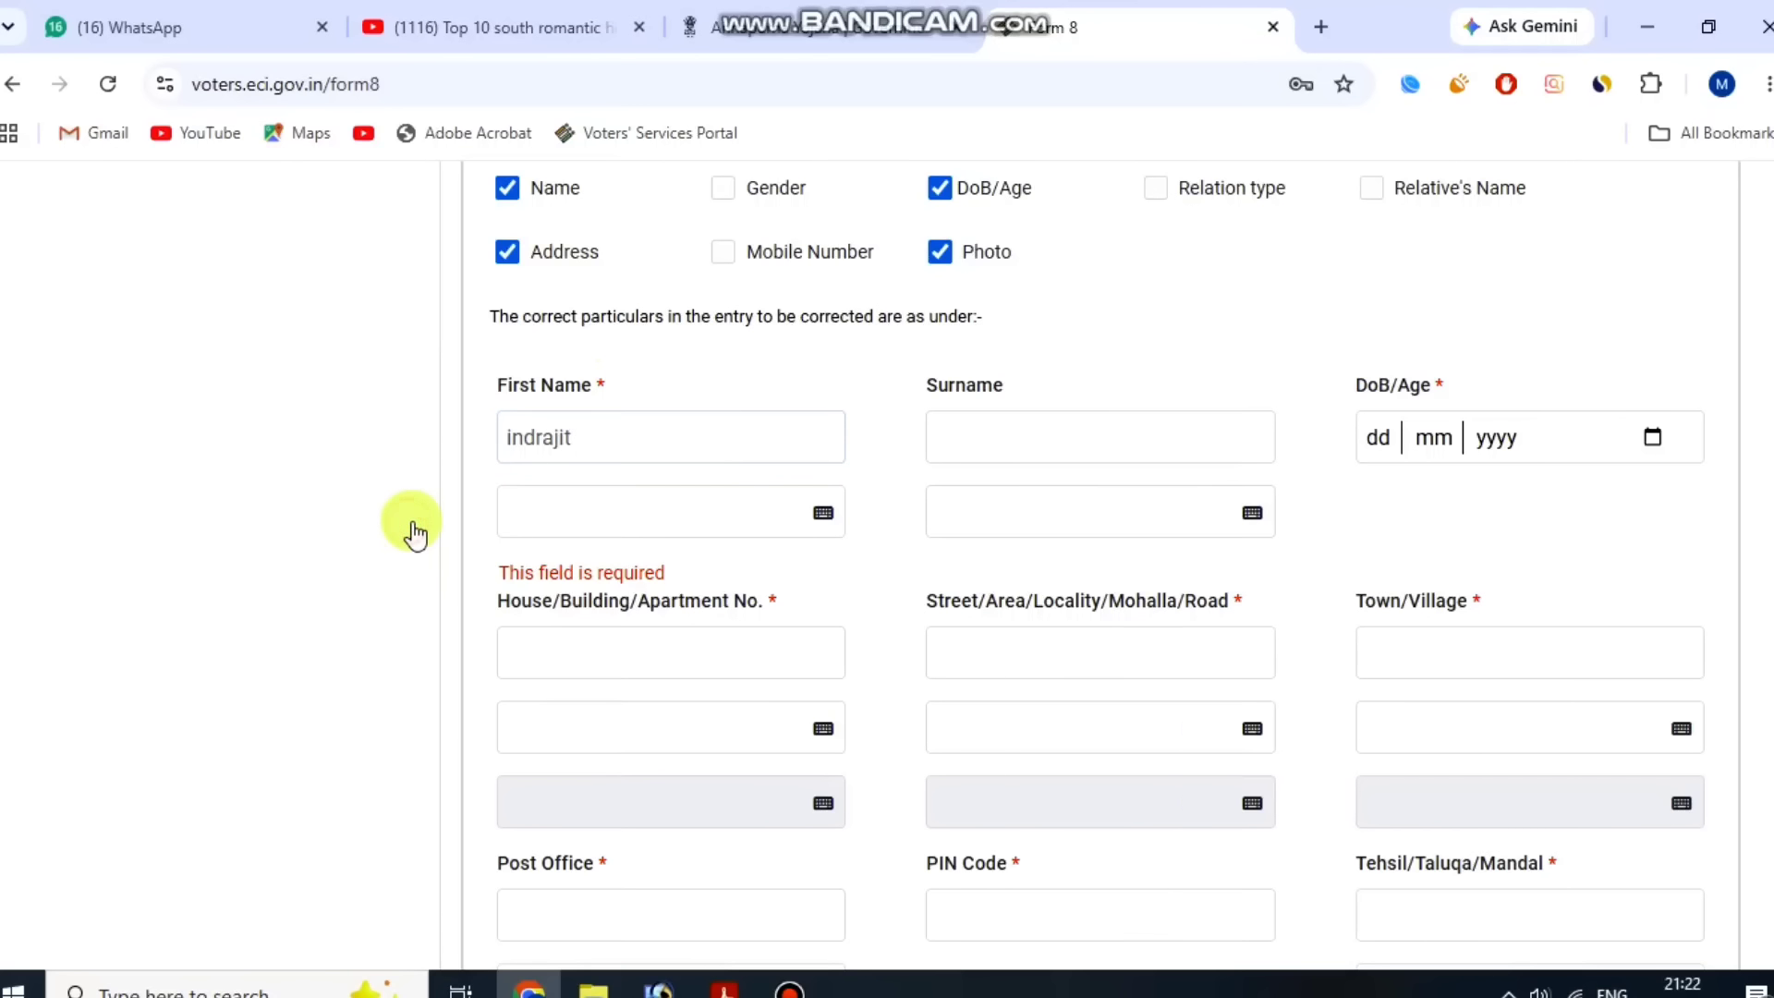
{"action": "left_click", "coordinate": [550, 454]}
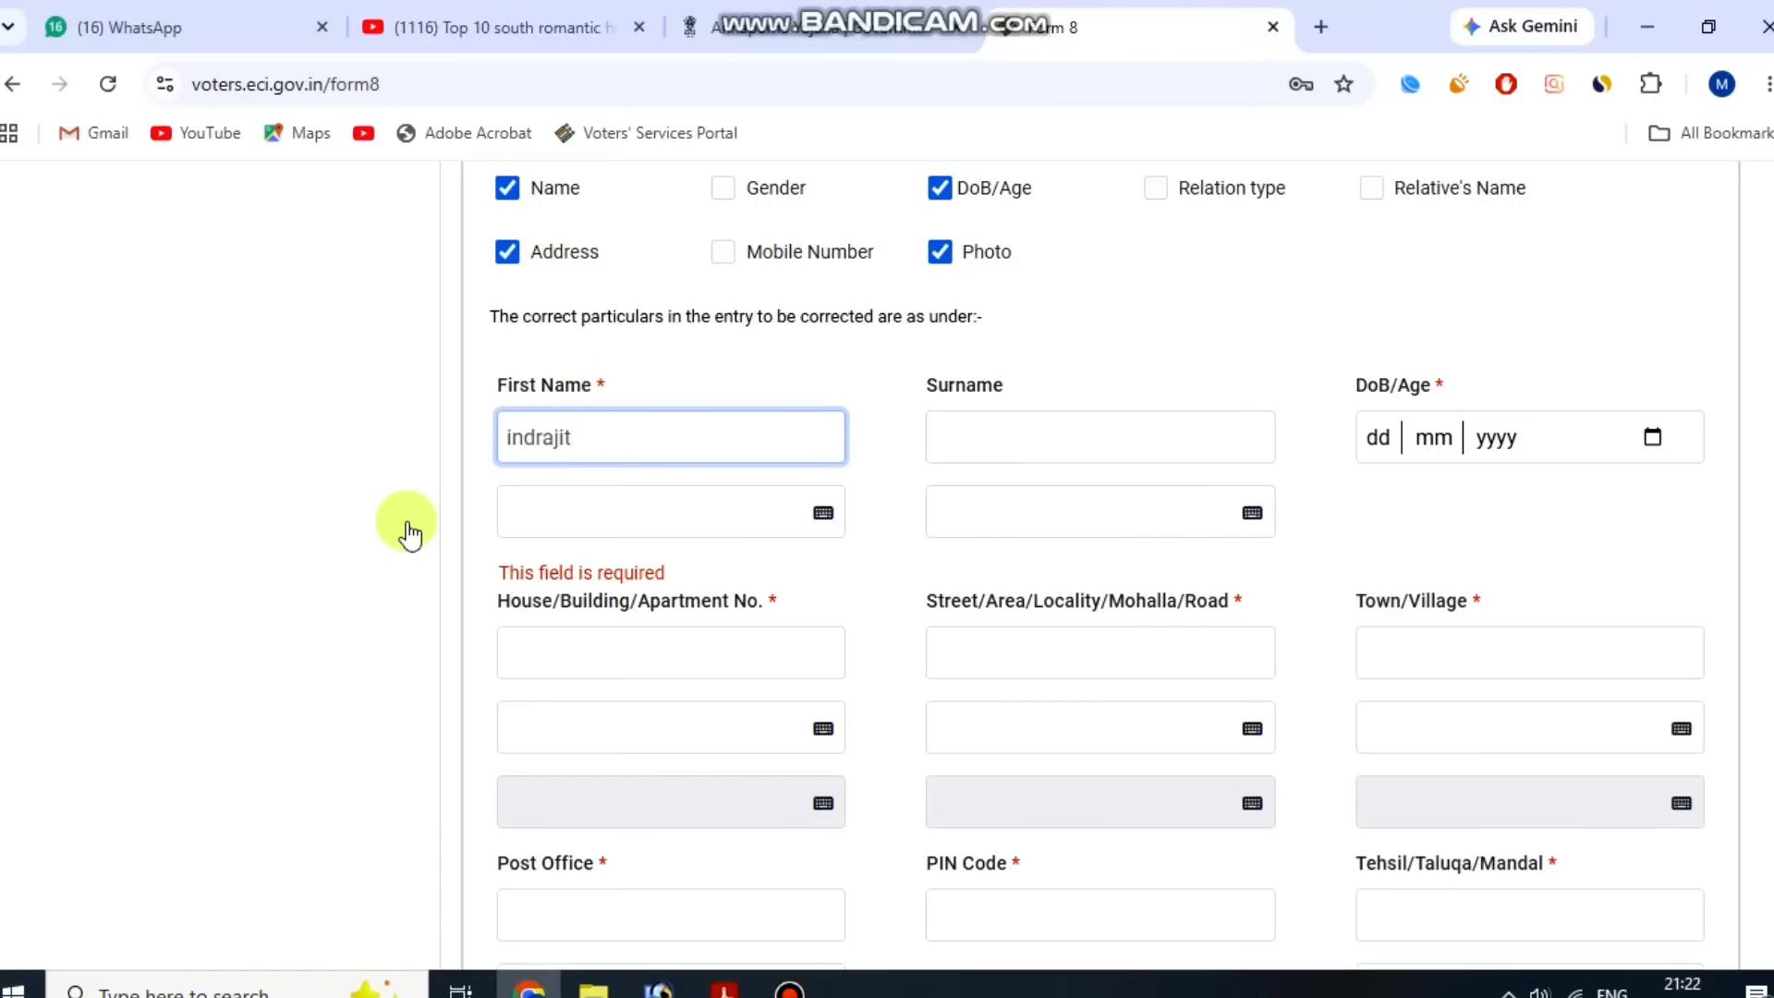
{"action": "left_click", "coordinate": [409, 524]}
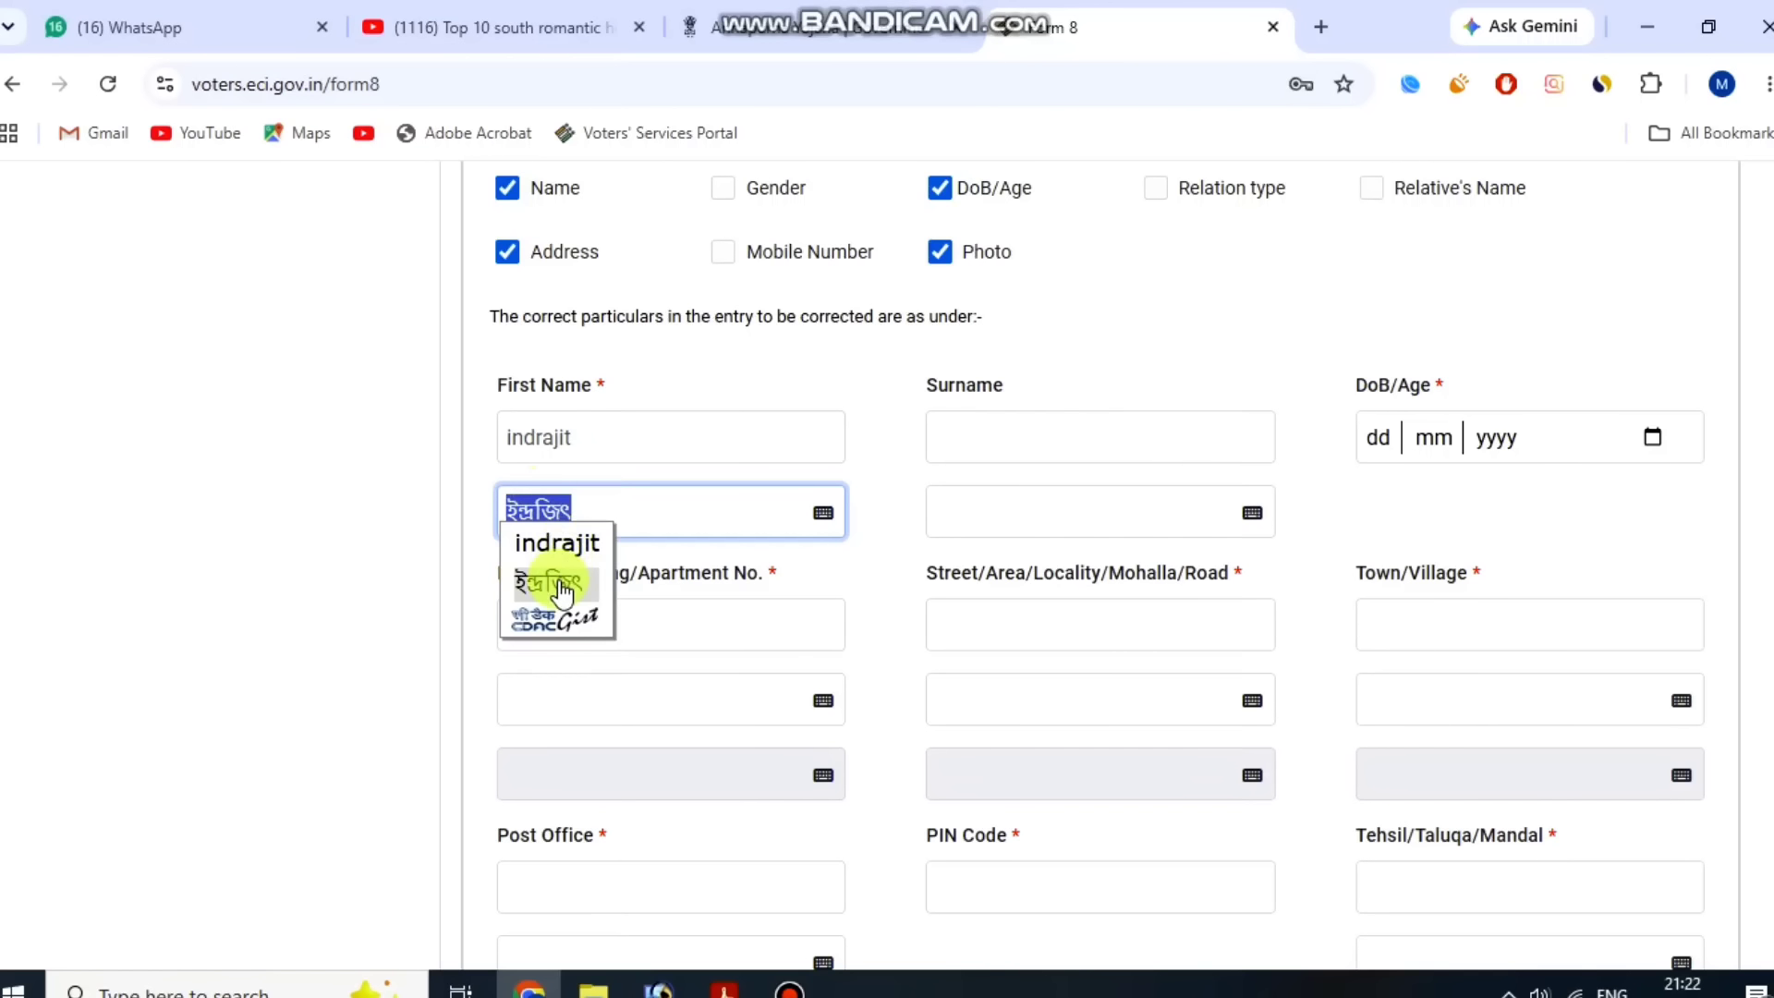
{"action": "left_click", "coordinate": [563, 585]}
{"action": "left_click", "coordinate": [376, 492]}
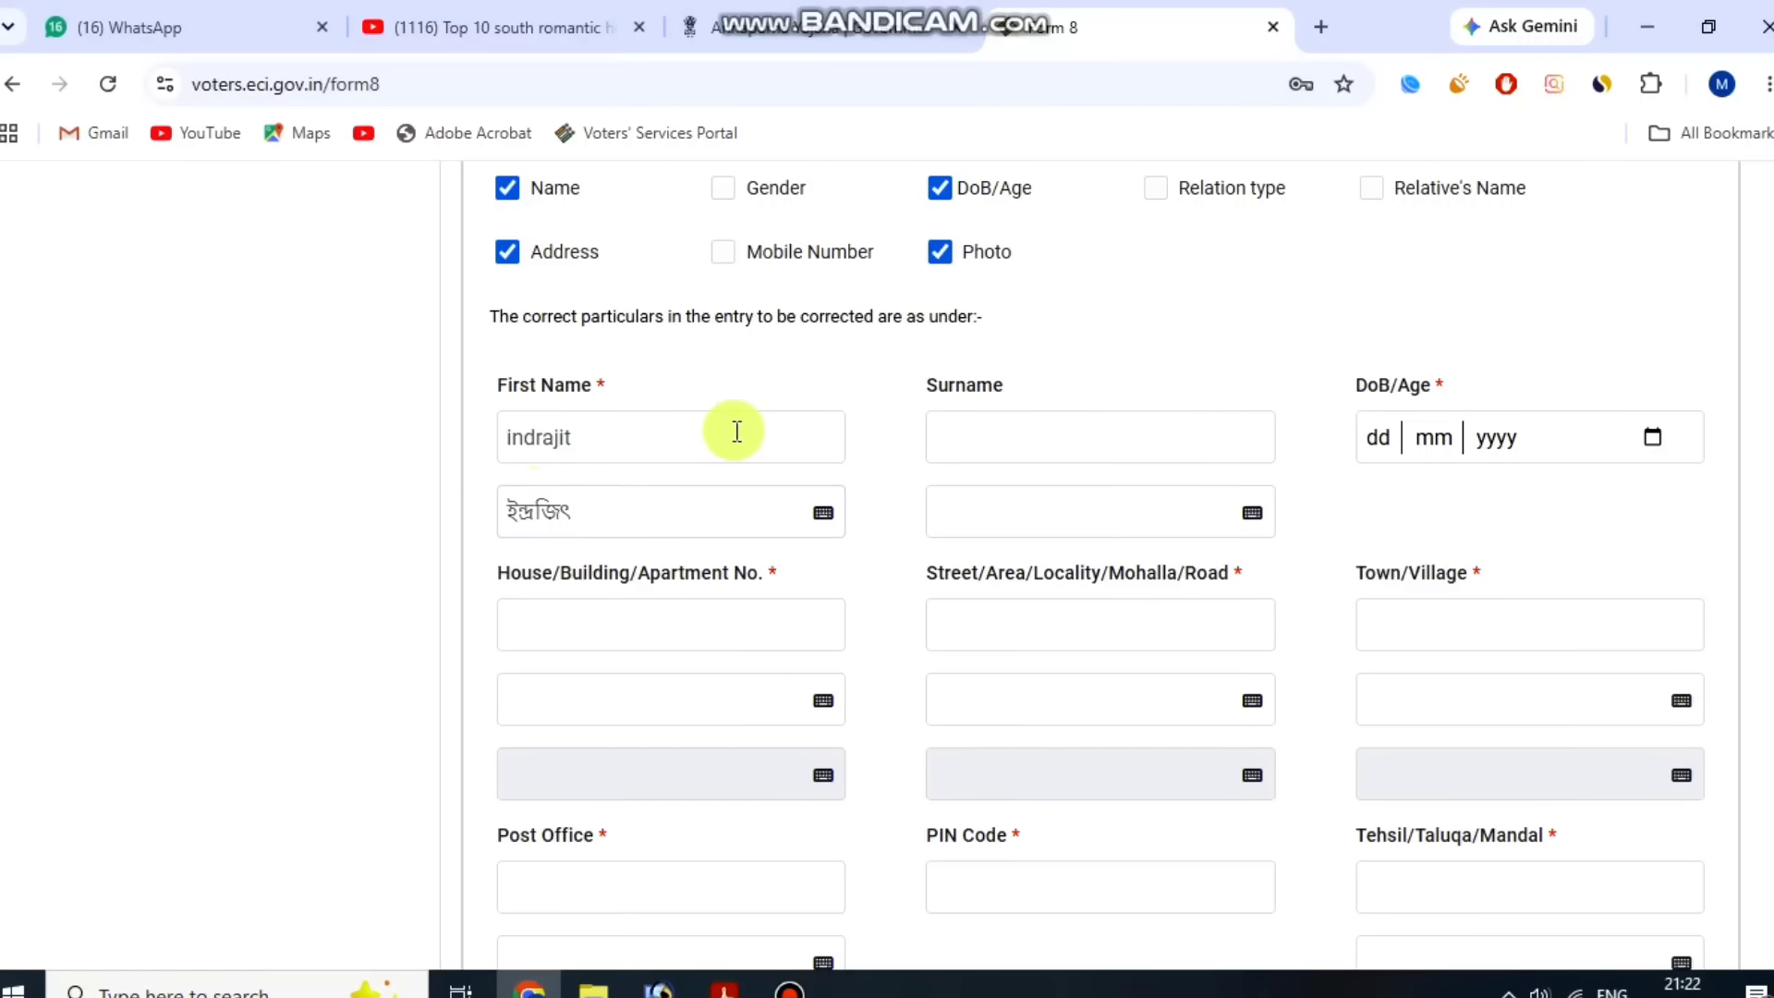
Examine the Surname and DoB/Age fields of the correction form.
{"action": "left_click", "coordinate": [1052, 385]}
{"action": "left_click", "coordinate": [1472, 379]}
{"action": "left_click", "coordinate": [1515, 436]}
{"action": "left_click", "coordinate": [1355, 384]}
{"action": "left_click", "coordinate": [1460, 377]}
{"action": "scroll", "coordinate": [1680, 475], "scroll_direction": "down", "scroll_amount": 3}
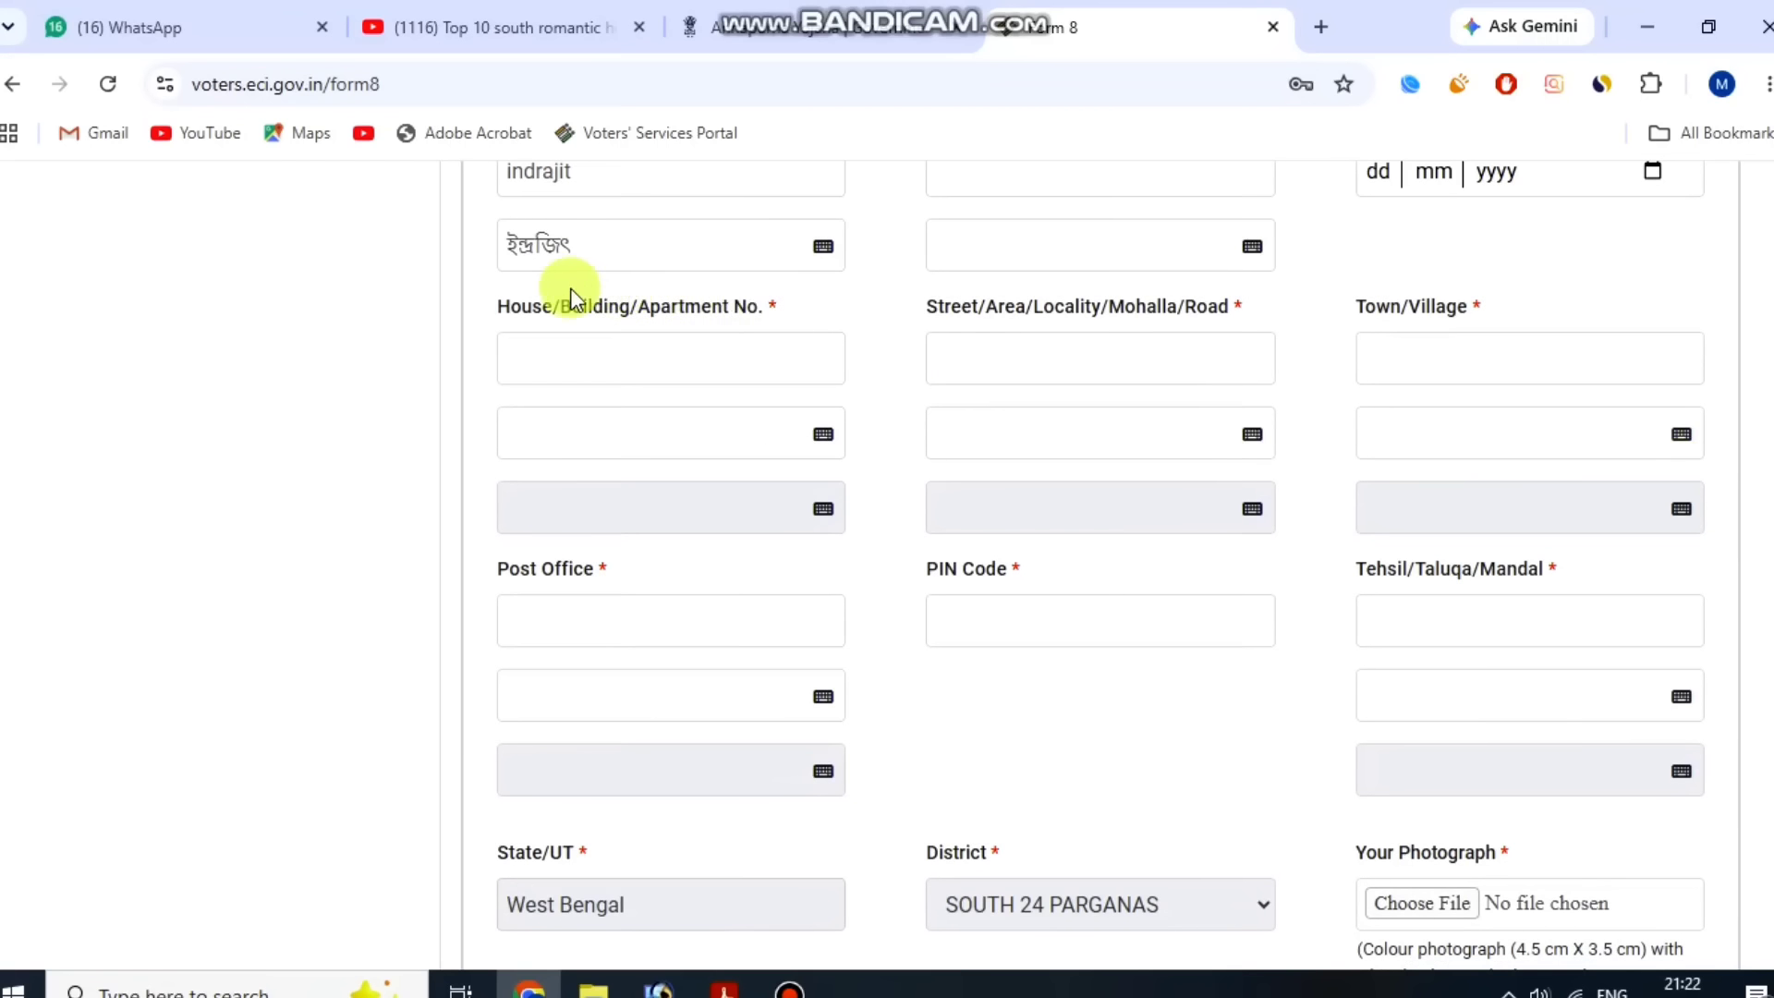
Examine the House/Building/Apartment No., Street/Area/Locality and Town/Village address fields.
{"action": "left_click_drag", "start_coordinate": [524, 304], "coordinate": [798, 320]}
{"action": "left_click", "coordinate": [793, 313]}
{"action": "left_click_drag", "start_coordinate": [950, 301], "coordinate": [1279, 286]}
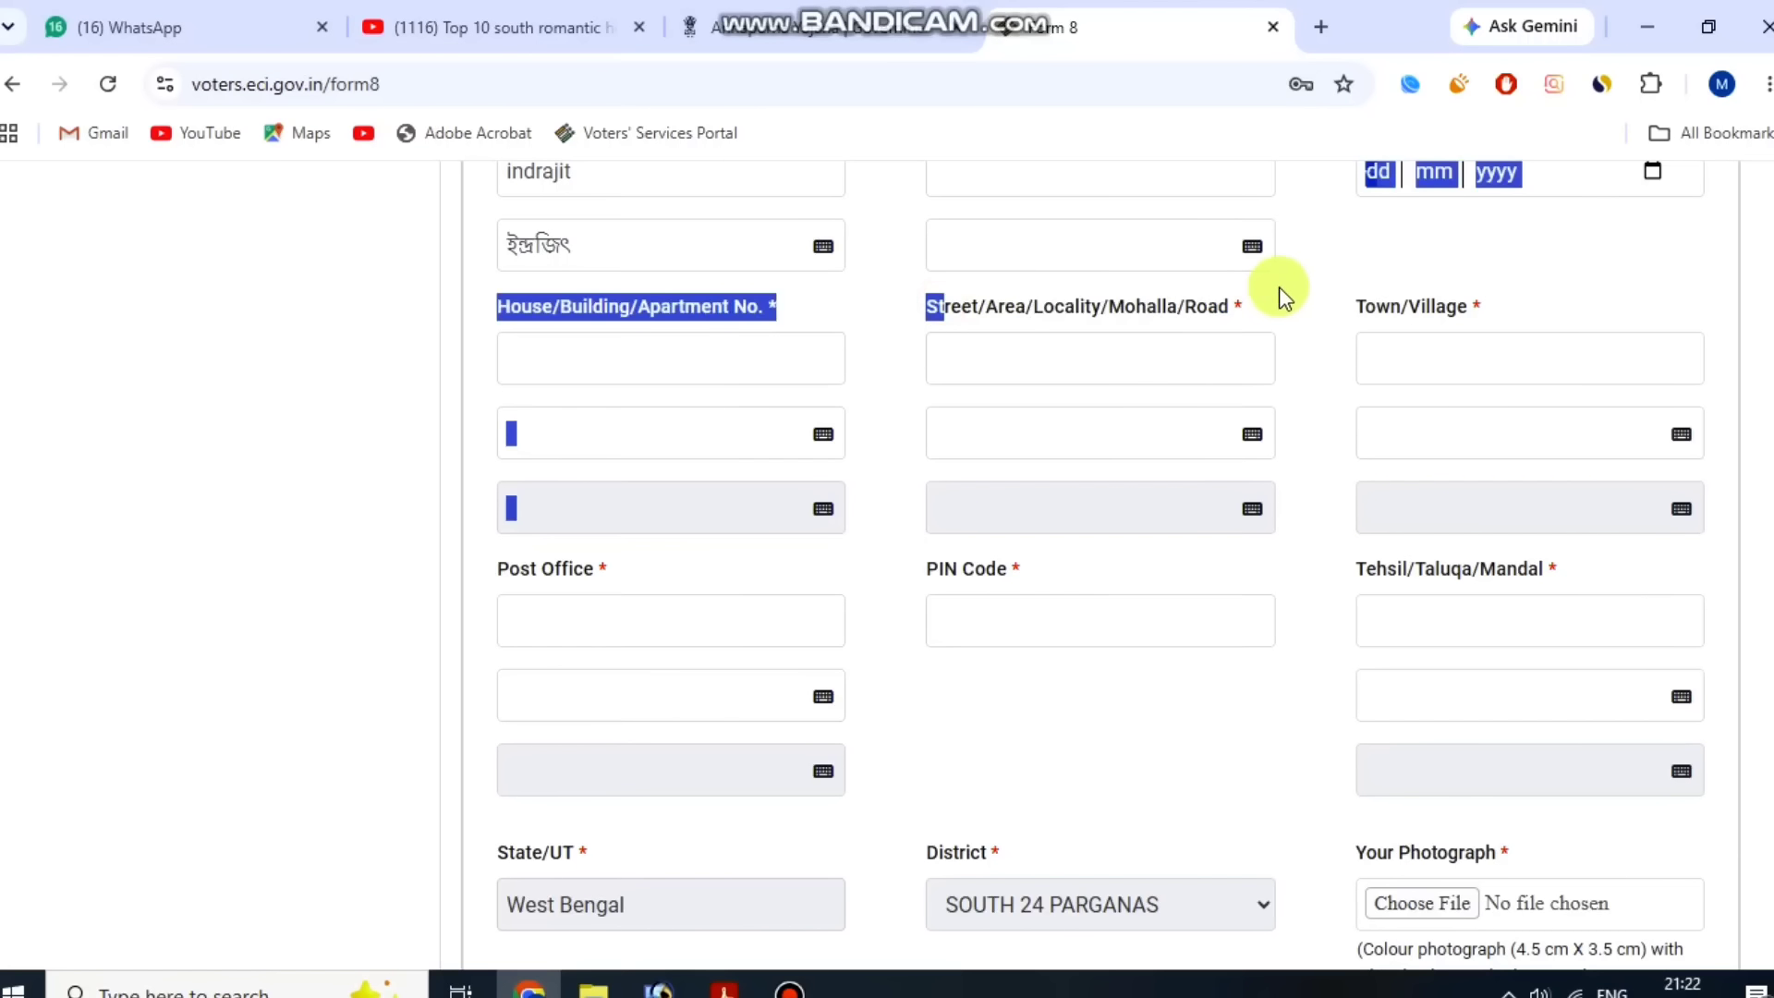
{"action": "left_click", "coordinate": [802, 472]}
{"action": "left_click_drag", "start_coordinate": [951, 305], "coordinate": [1257, 289]}
{"action": "double_click", "coordinate": [1216, 311]}
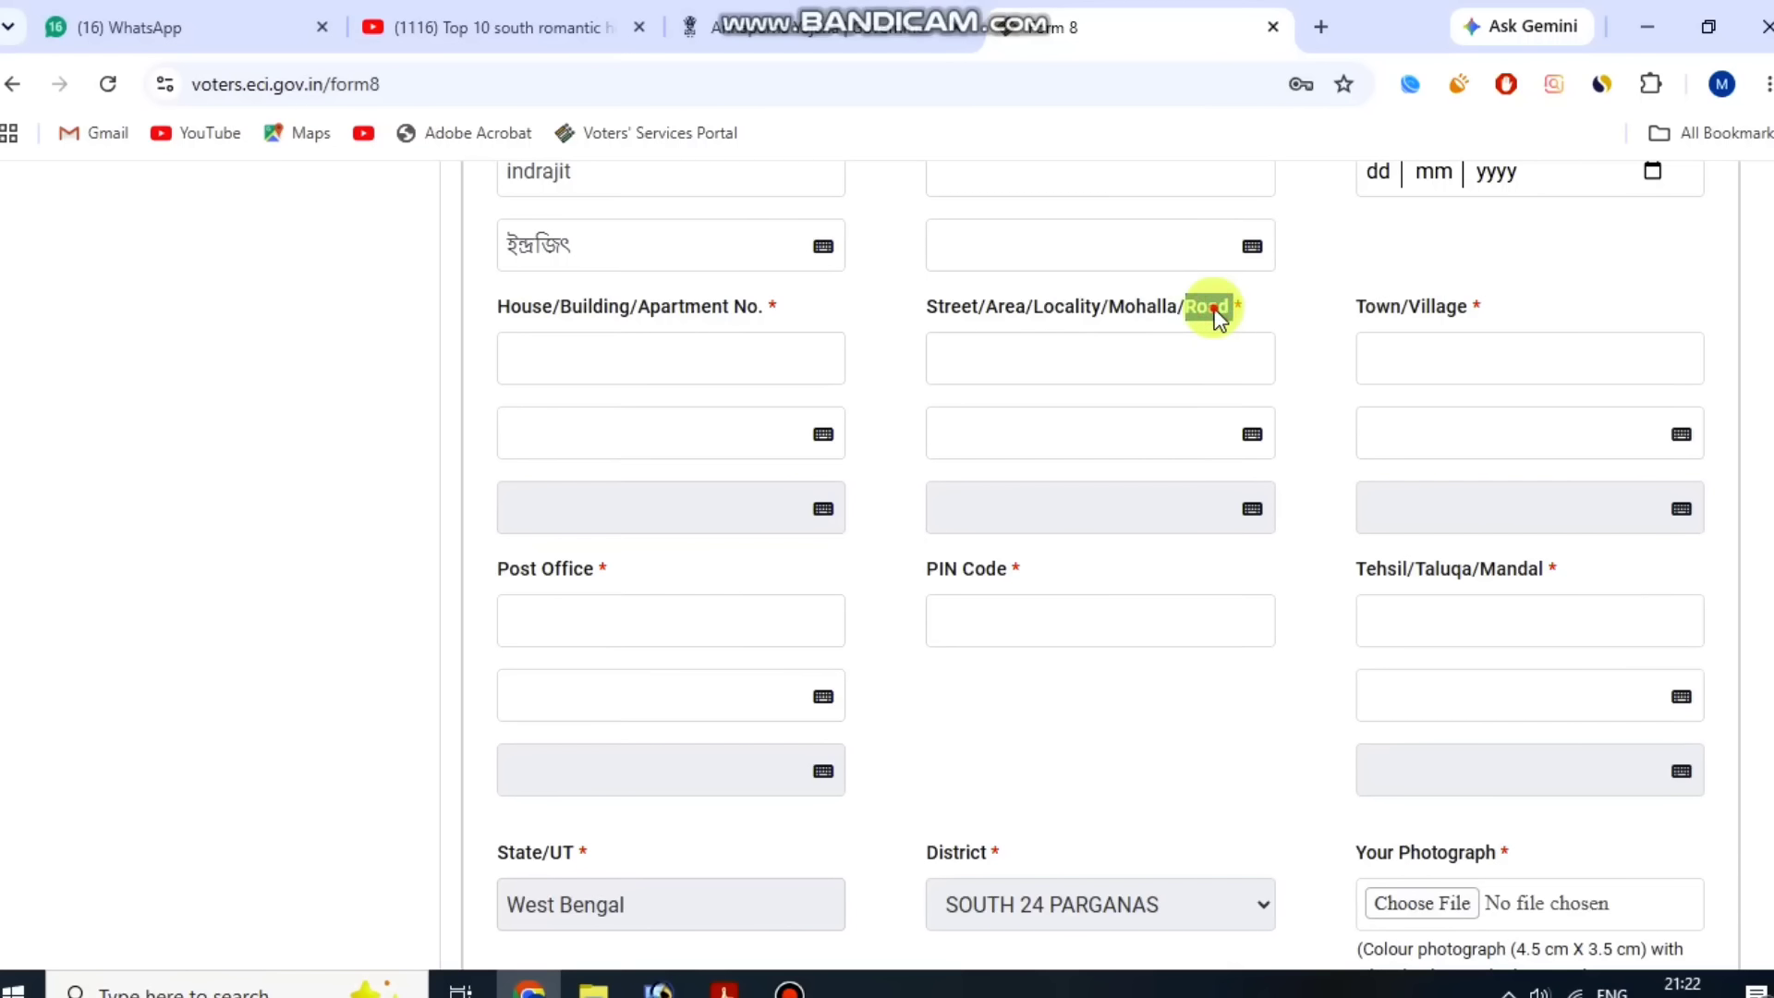
{"action": "left_click", "coordinate": [1216, 311]}
{"action": "left_click", "coordinate": [1213, 312]}
{"action": "left_click_drag", "start_coordinate": [1360, 301], "coordinate": [1530, 305]}
{"action": "left_click", "coordinate": [1529, 305]}
{"action": "scroll", "coordinate": [554, 465], "scroll_direction": "down", "scroll_amount": 2}
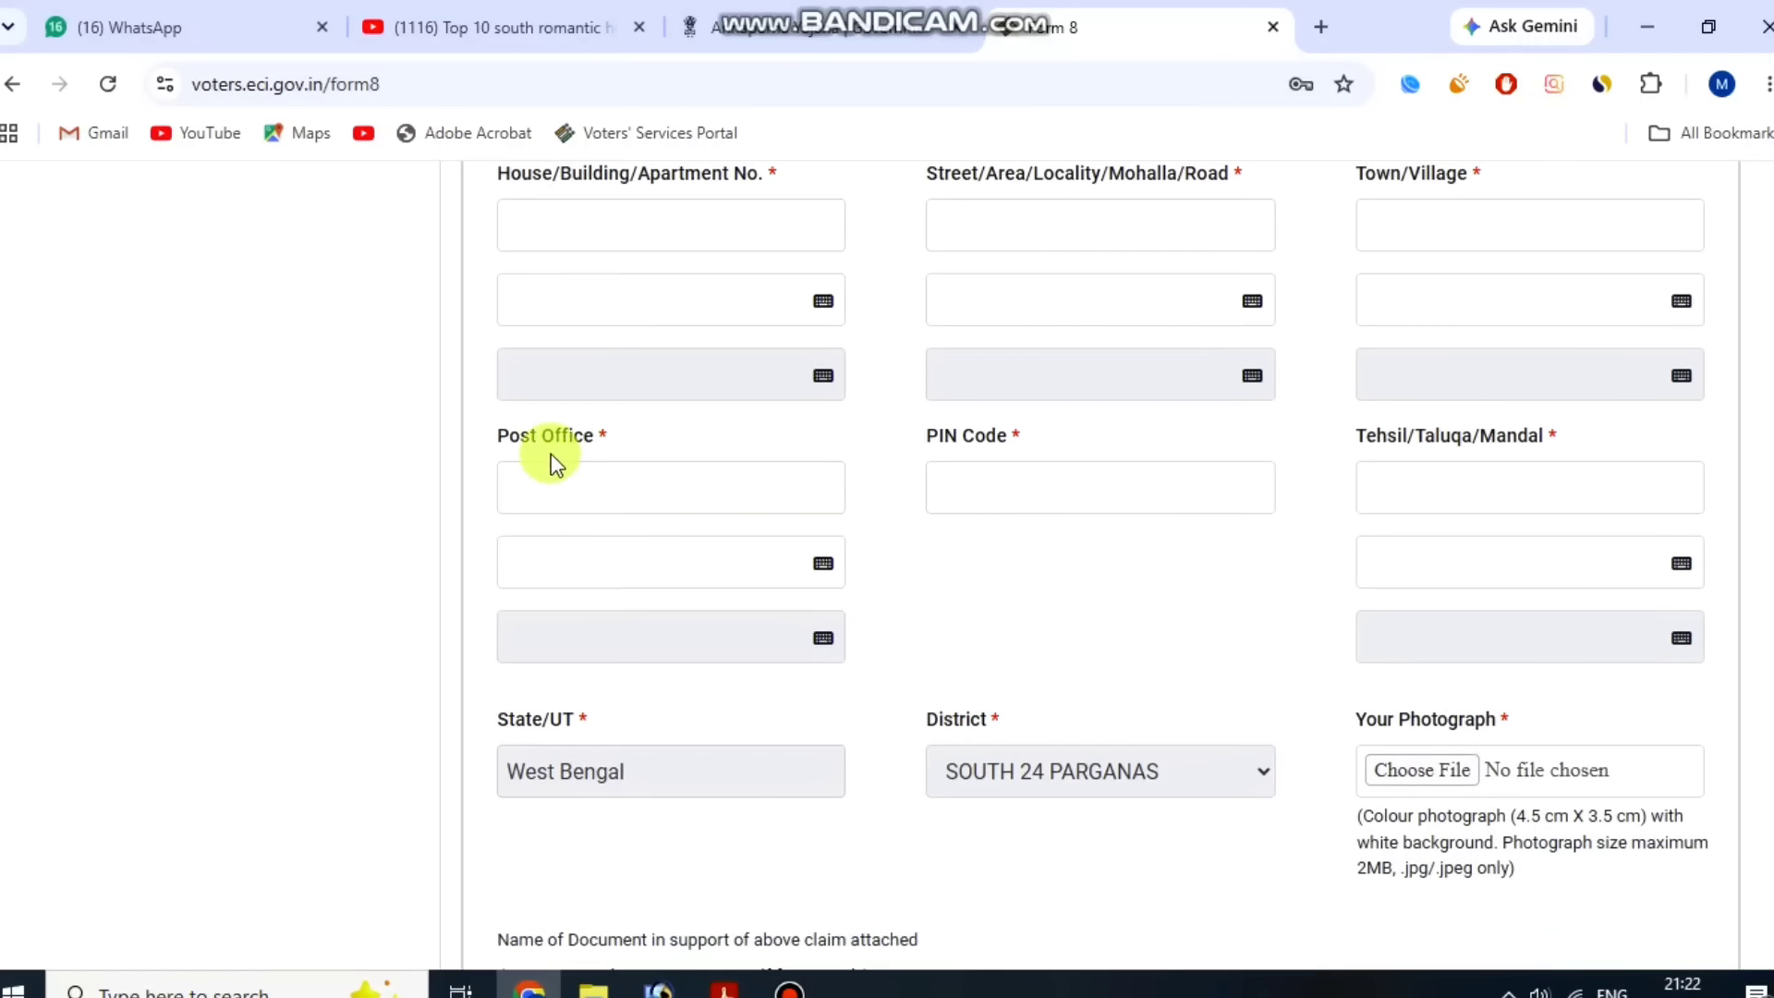
Examine the Post Office, PIN Code and Tehsil fields and the photograph upload requirements.
{"action": "left_click_drag", "start_coordinate": [507, 435], "coordinate": [653, 416]}
{"action": "left_click", "coordinate": [614, 435]}
{"action": "left_click_drag", "start_coordinate": [923, 435], "coordinate": [1057, 435]}
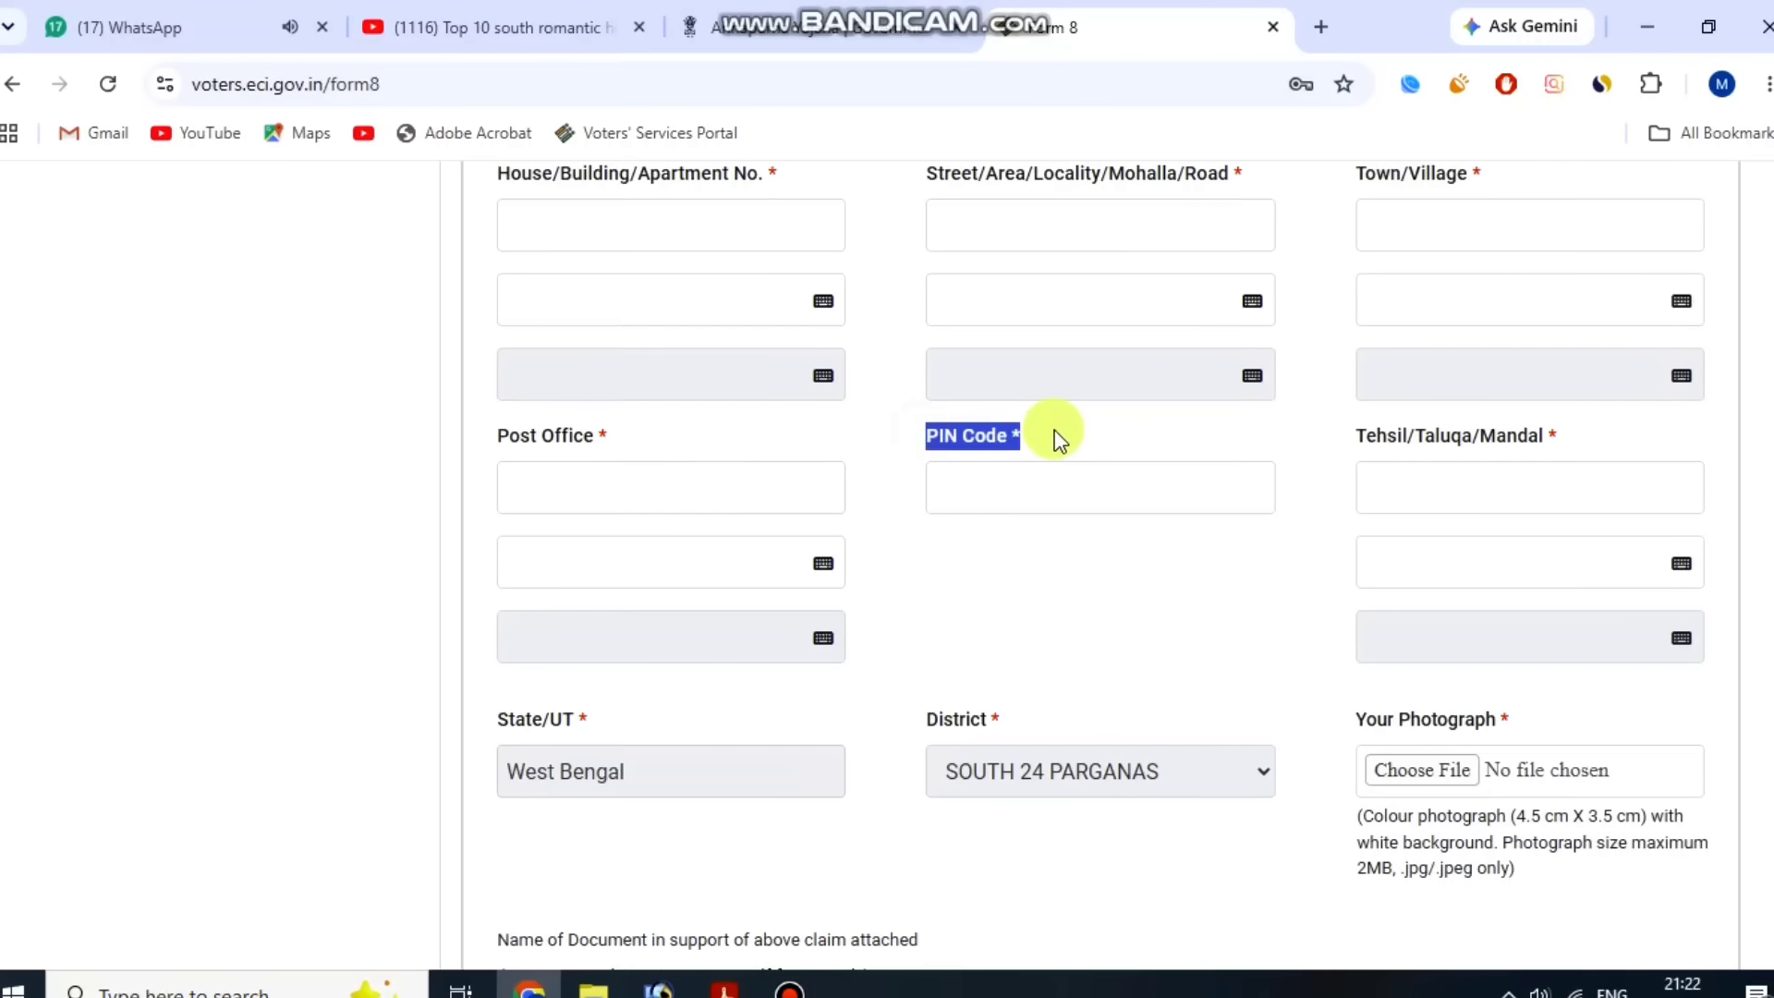
{"action": "left_click", "coordinate": [1054, 432]}
{"action": "left_click_drag", "start_coordinate": [1358, 438], "coordinate": [1576, 440]}
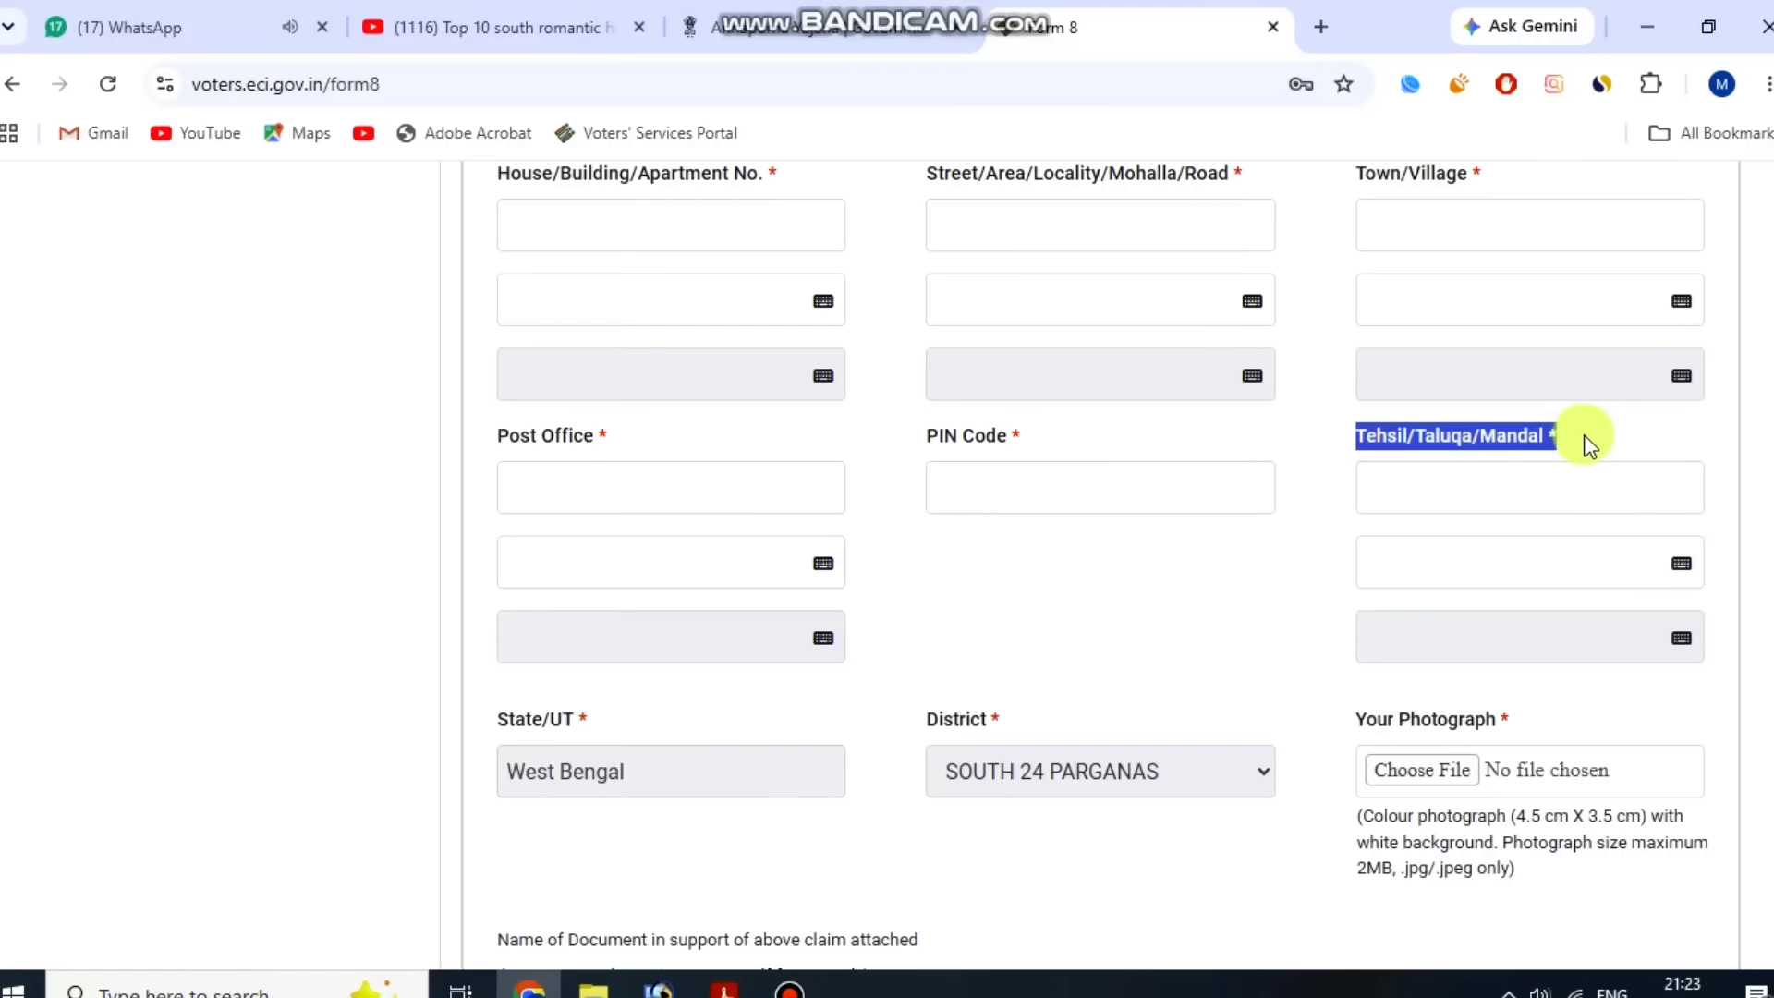
{"action": "left_click", "coordinate": [1638, 443]}
{"action": "scroll", "coordinate": [1642, 447], "scroll_direction": "down", "scroll_amount": 2}
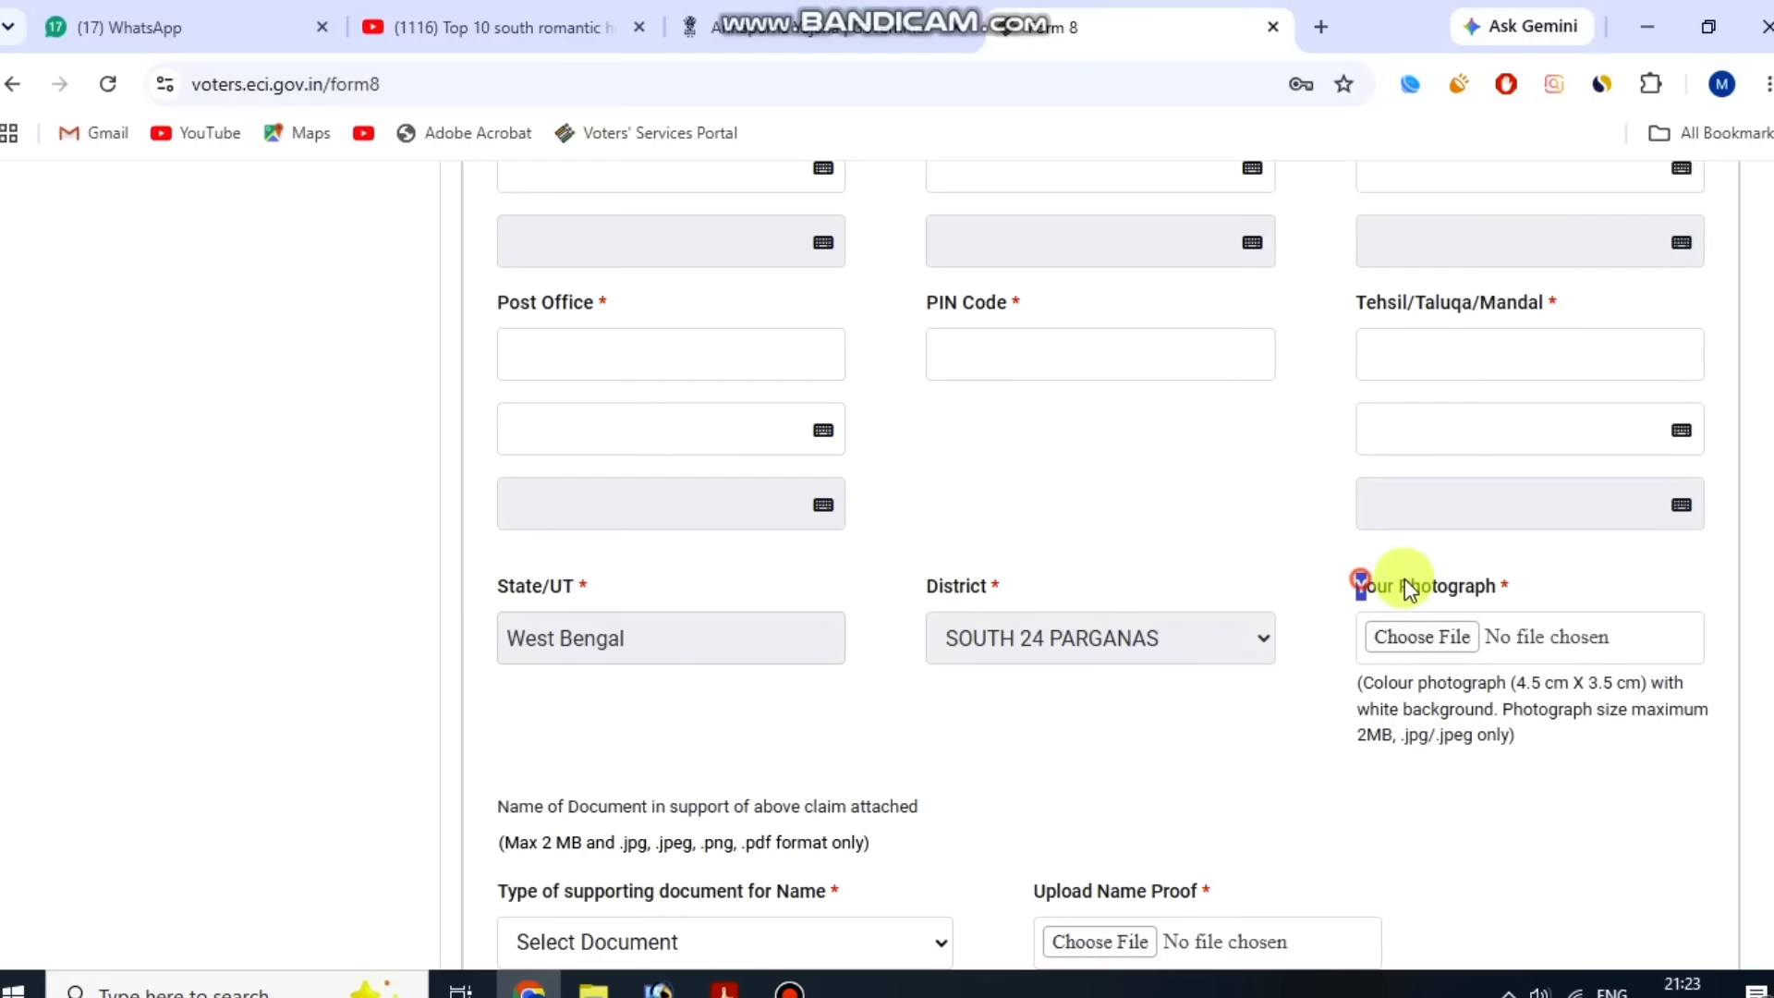
{"action": "left_click_drag", "start_coordinate": [1408, 589], "coordinate": [1497, 574]}
{"action": "left_click", "coordinate": [1530, 569]}
{"action": "scroll", "coordinate": [1604, 611], "scroll_direction": "down", "scroll_amount": 2}
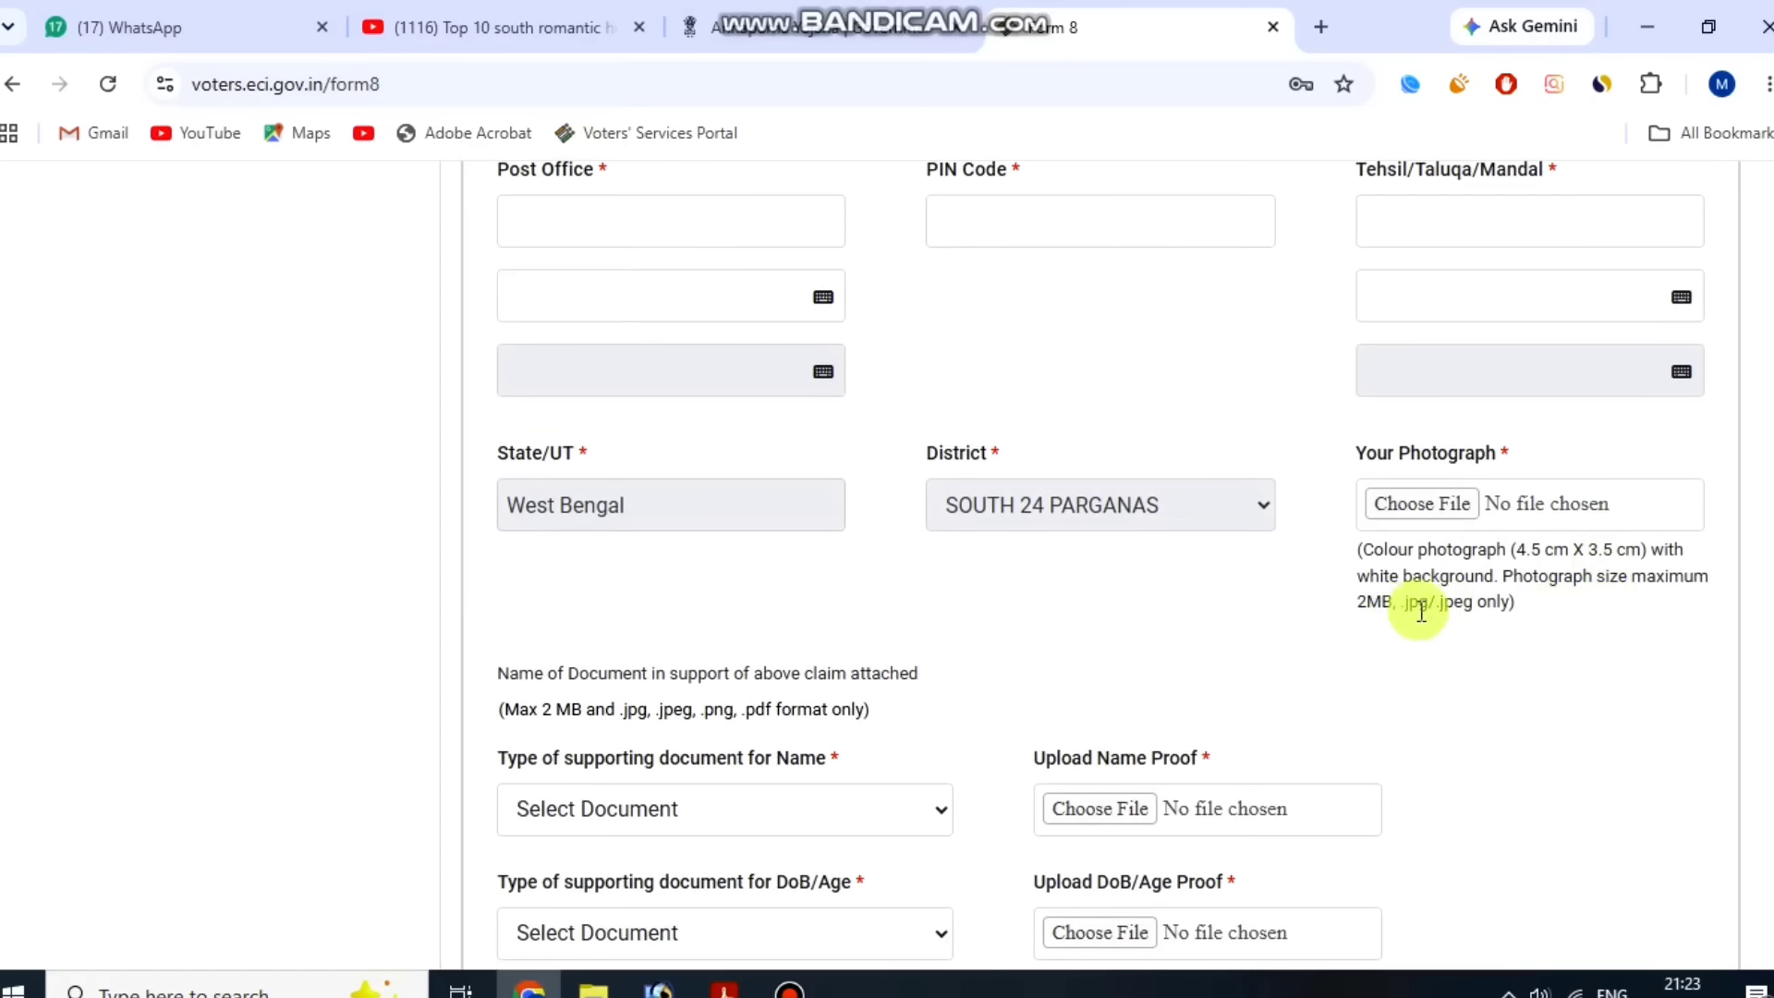
{"action": "left_click_drag", "start_coordinate": [1369, 601], "coordinate": [1520, 604]}
{"action": "left_click", "coordinate": [1538, 606]}
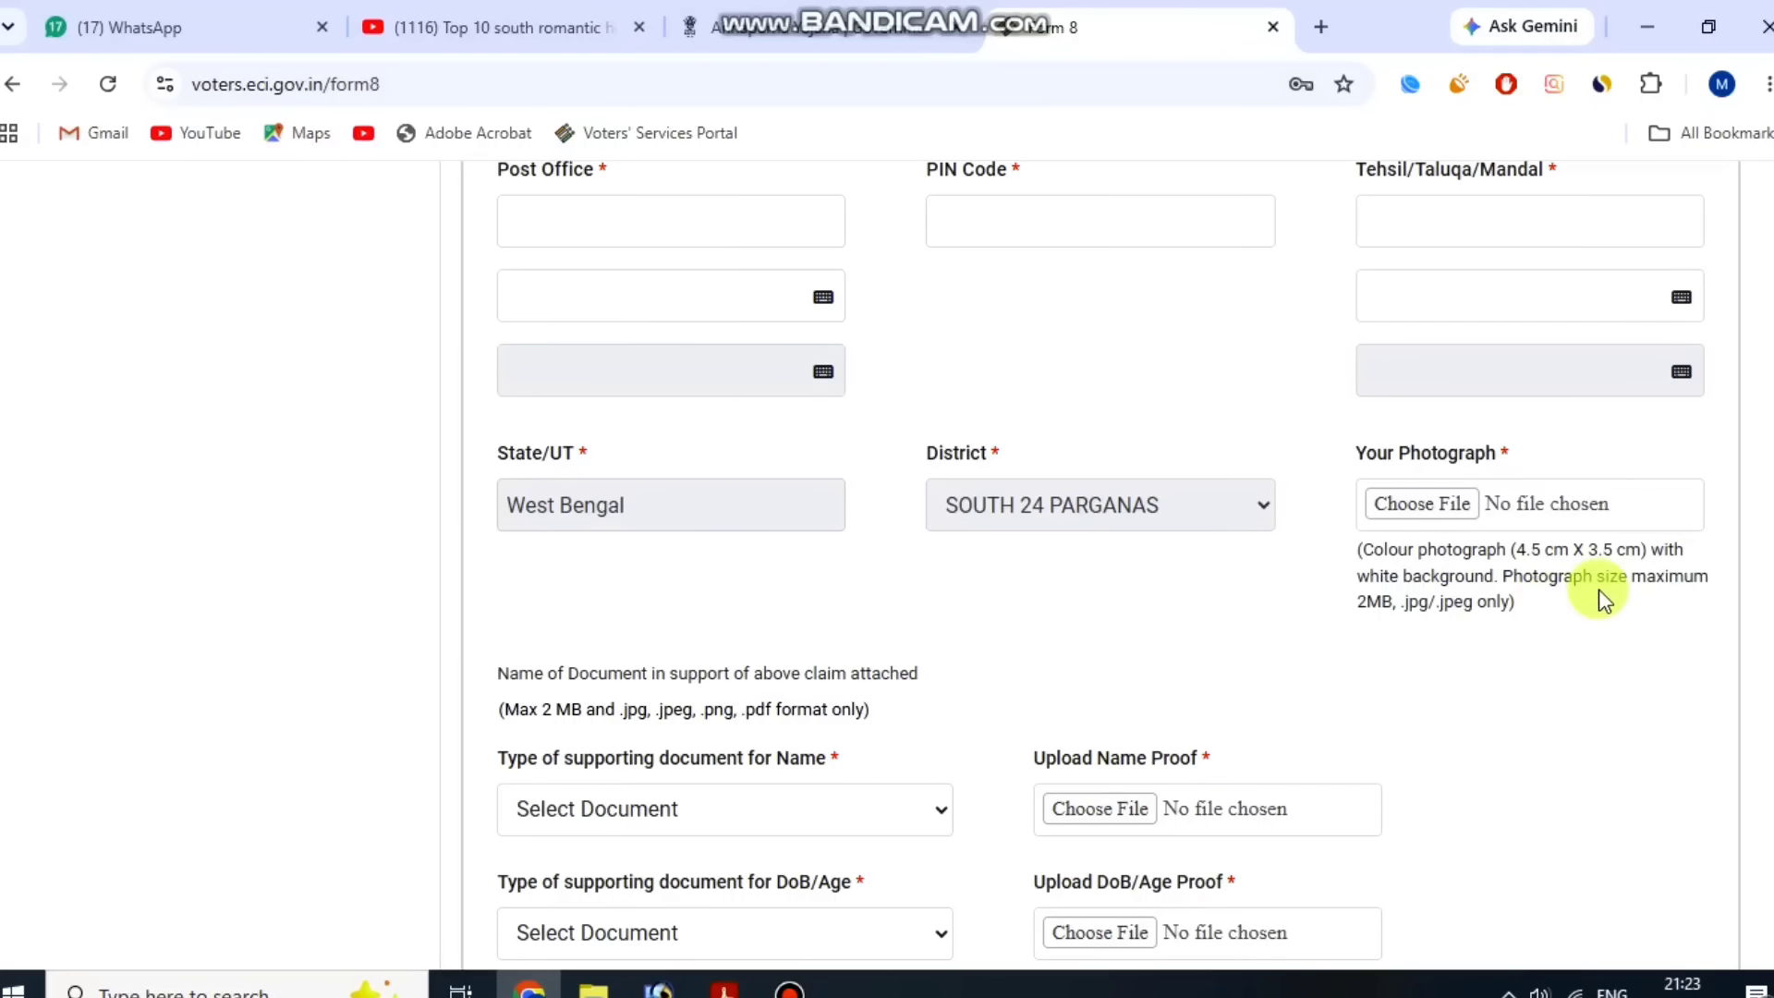
Upload m-03.JPG as the elector's photograph, save the crop, and acknowledge the face-detection notice.
{"action": "left_click", "coordinate": [1460, 507]}
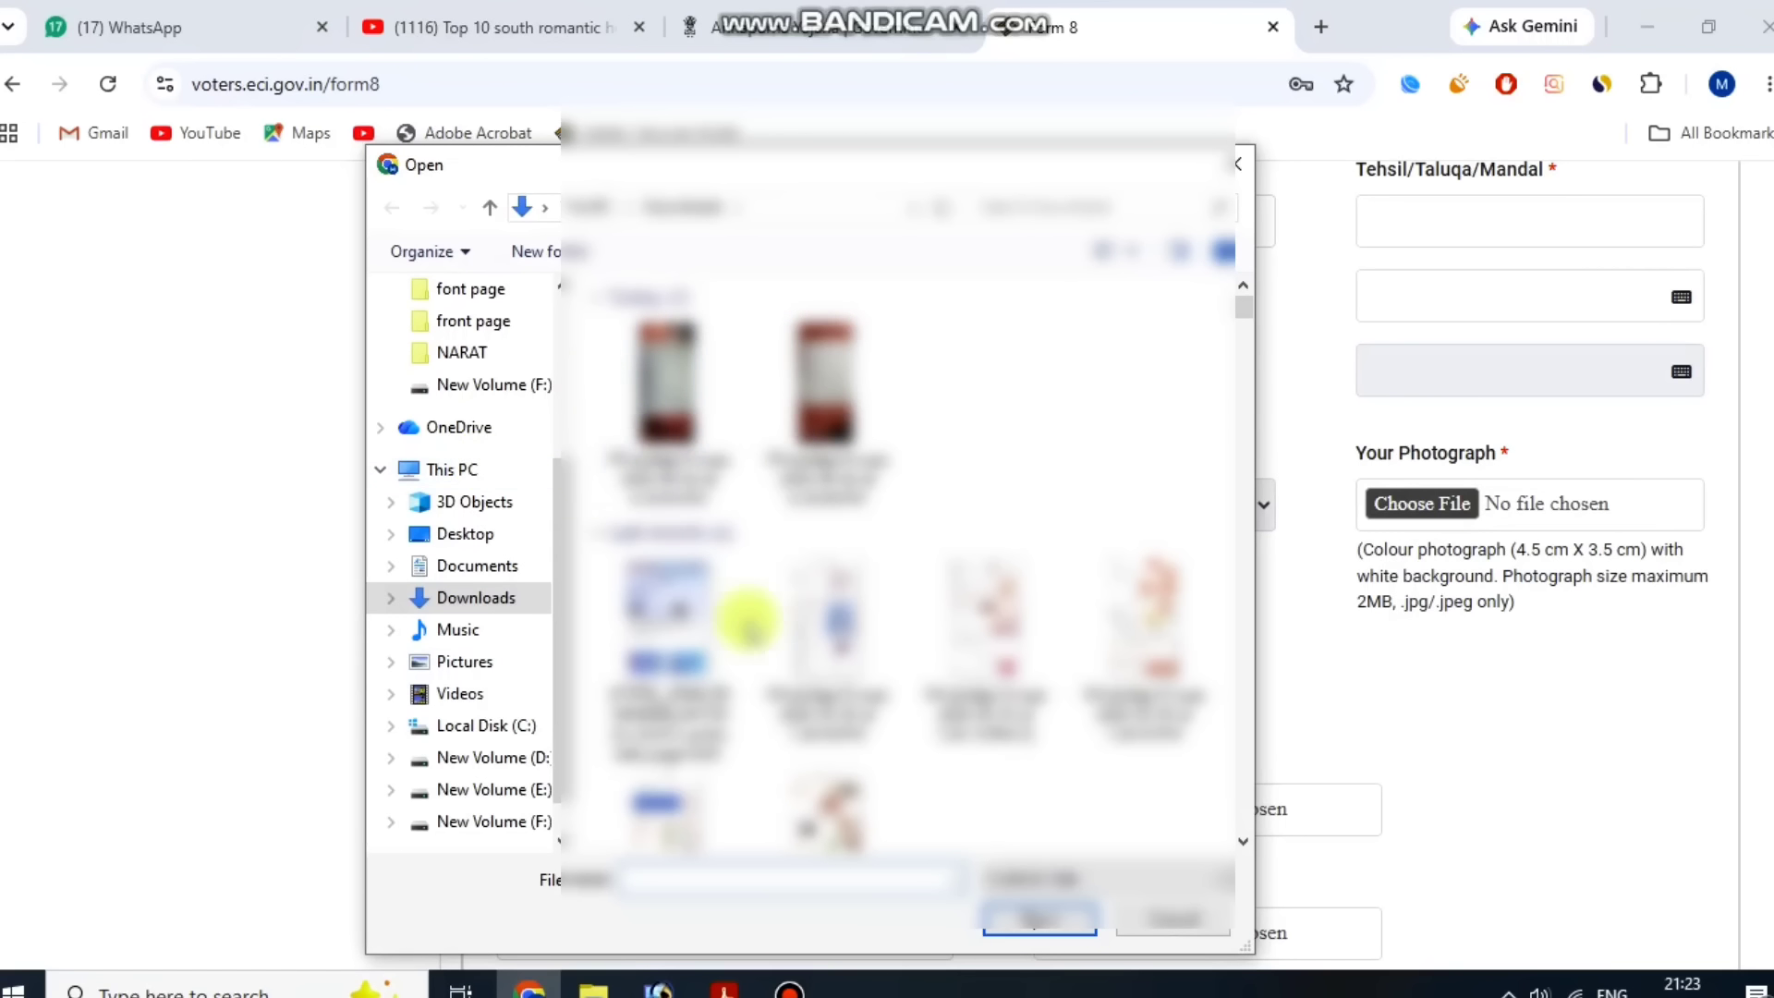
{"action": "left_click", "coordinate": [790, 986]}
{"action": "left_click", "coordinate": [1206, 180]}
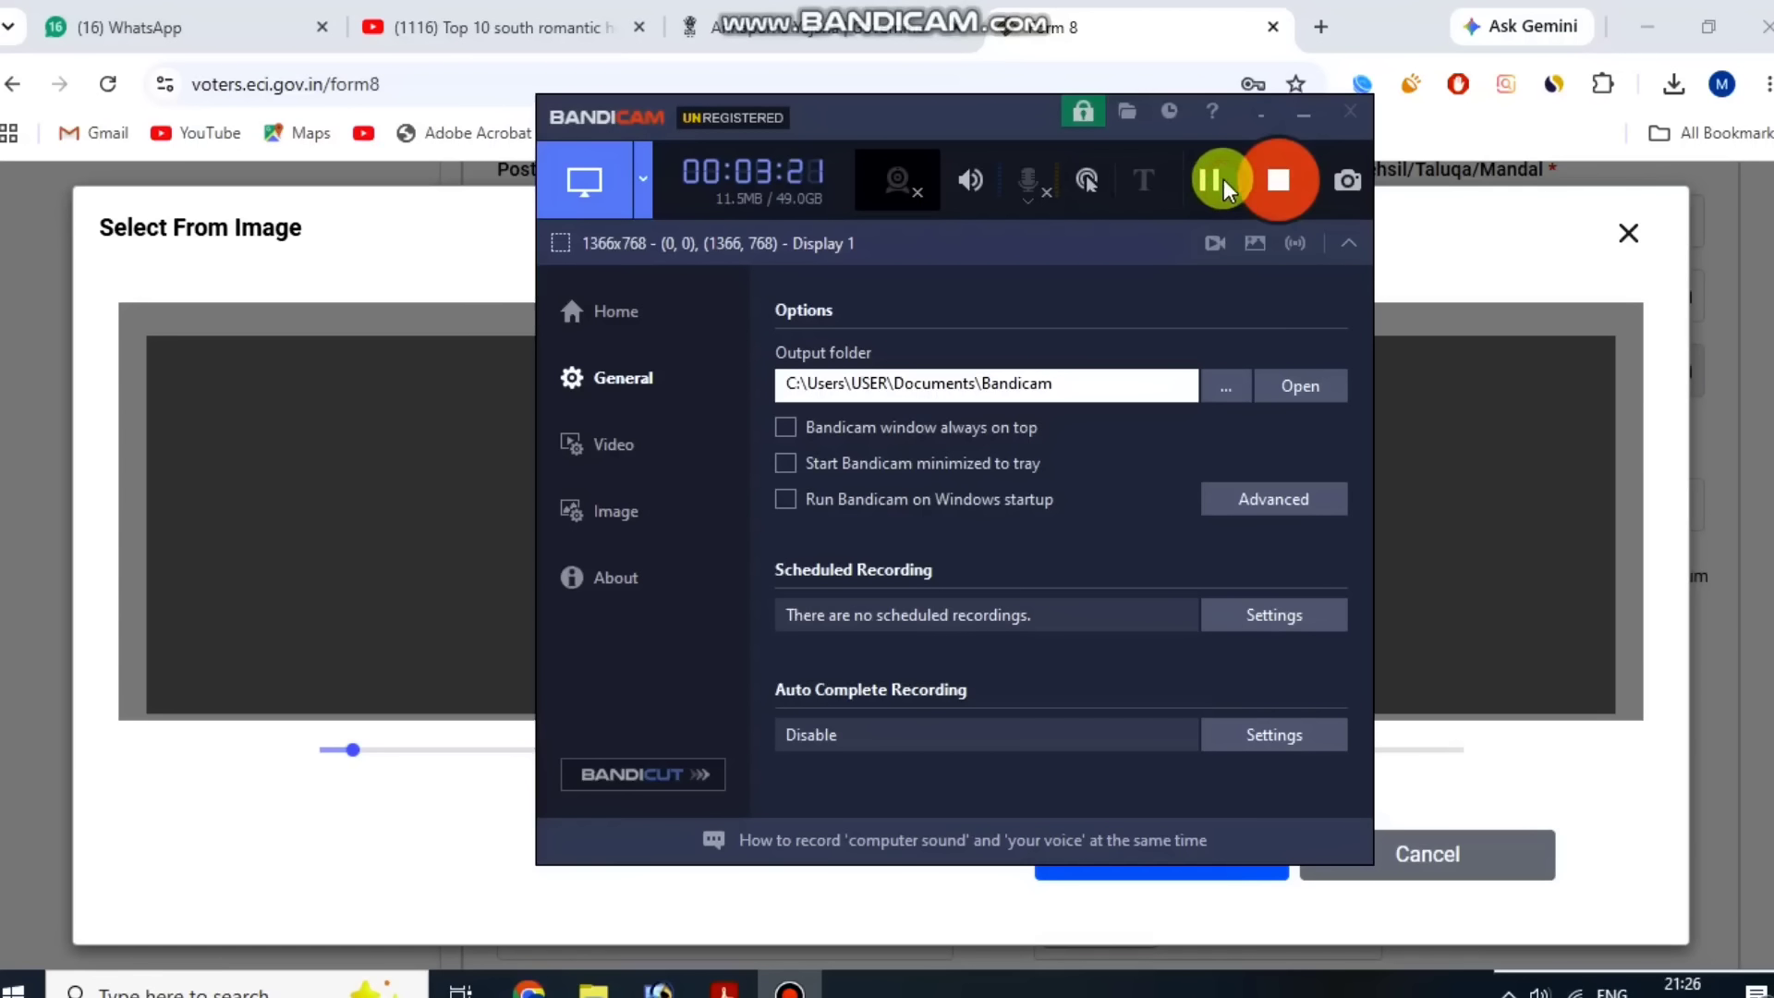
{"action": "left_click", "coordinate": [1304, 115]}
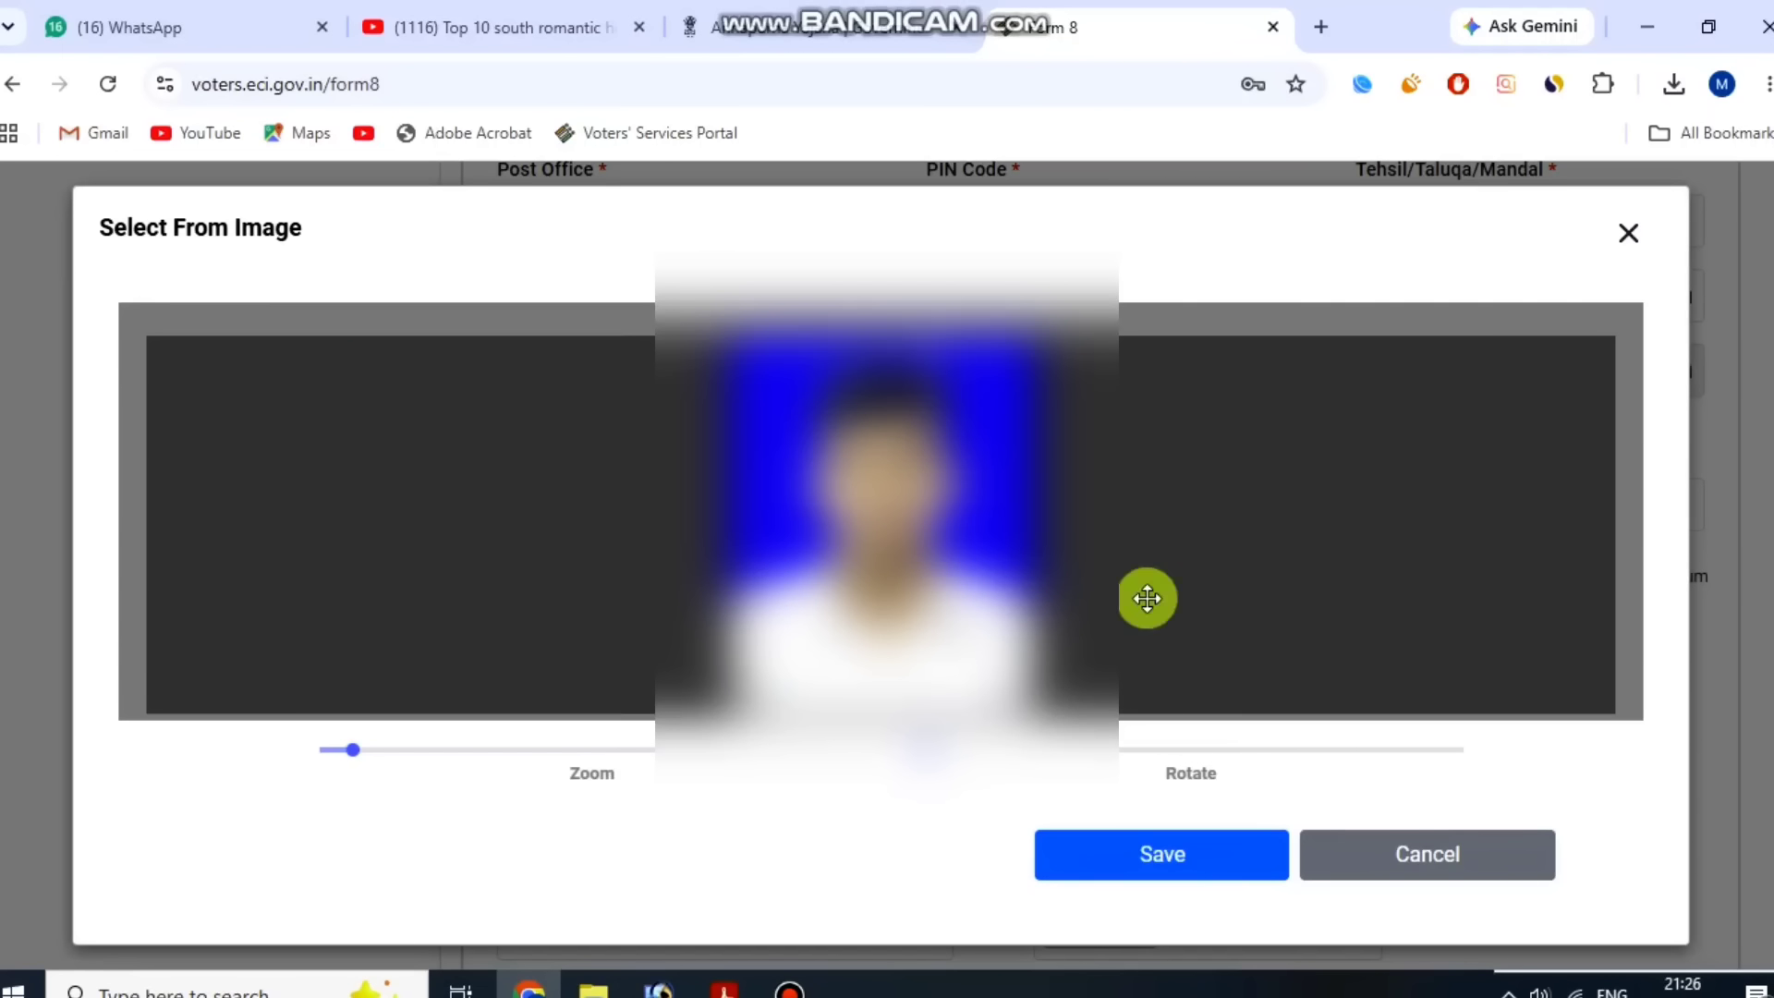
{"action": "left_click", "coordinate": [1187, 878]}
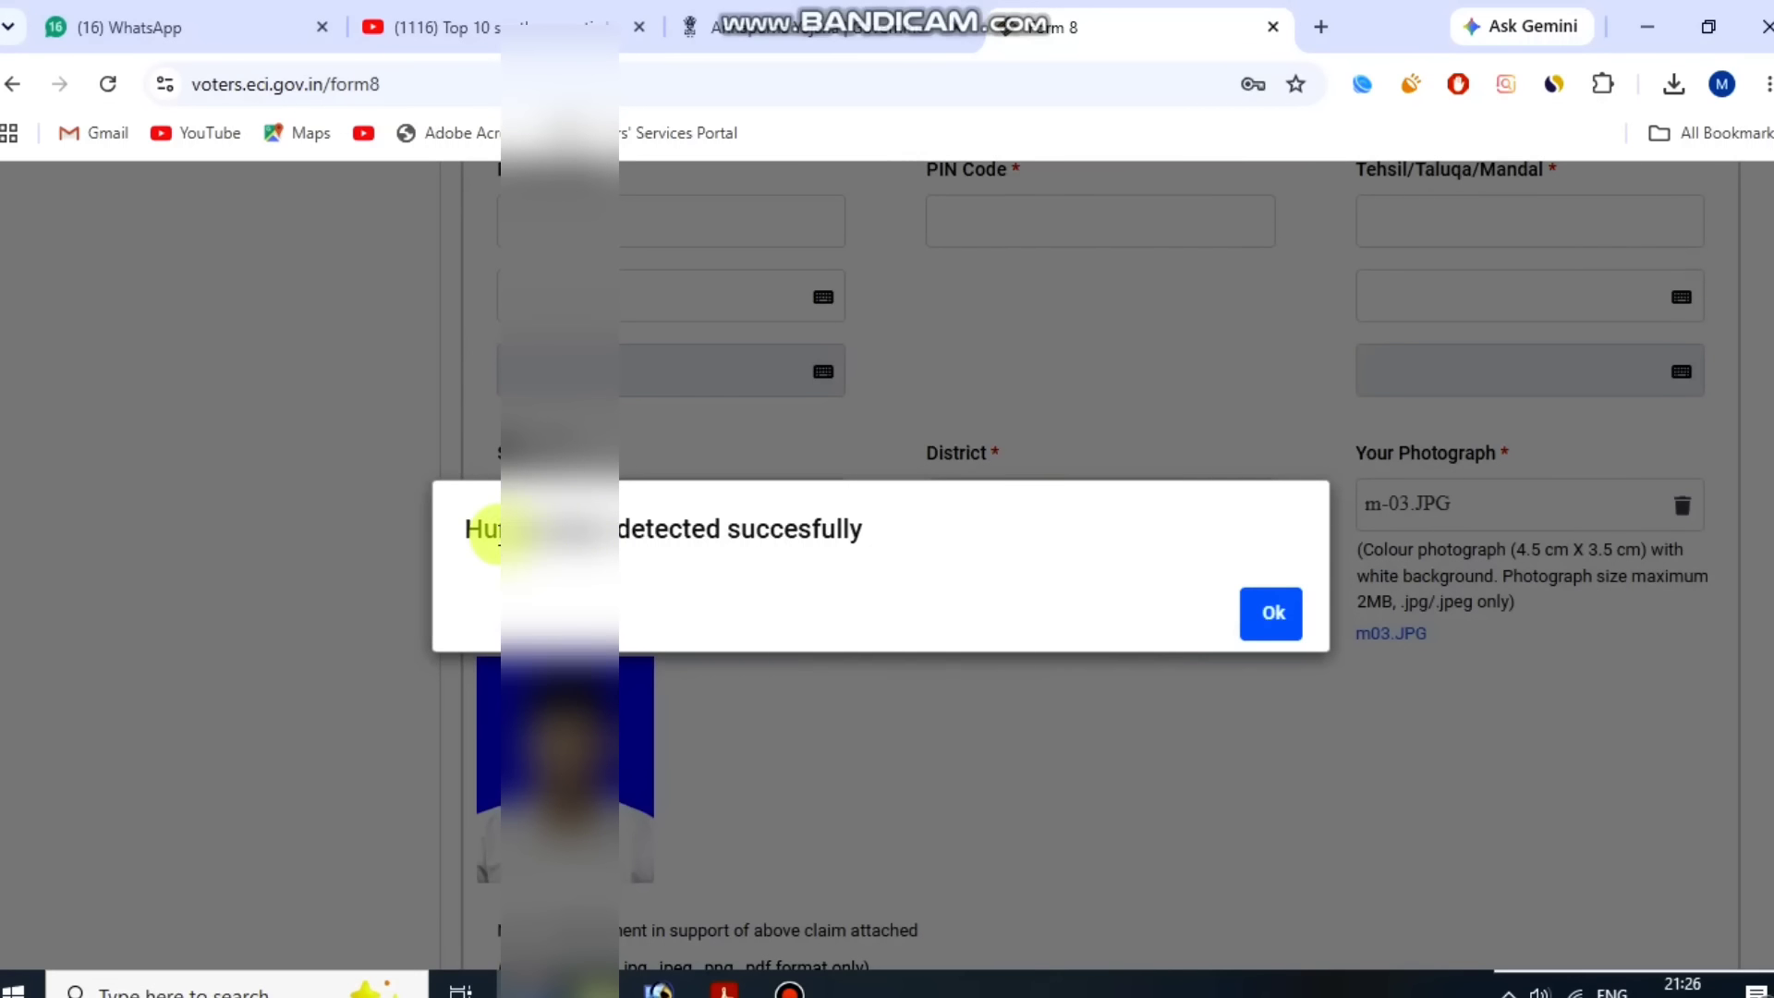
{"action": "left_click_drag", "start_coordinate": [483, 527], "coordinate": [813, 527]}
{"action": "left_click", "coordinate": [812, 527]}
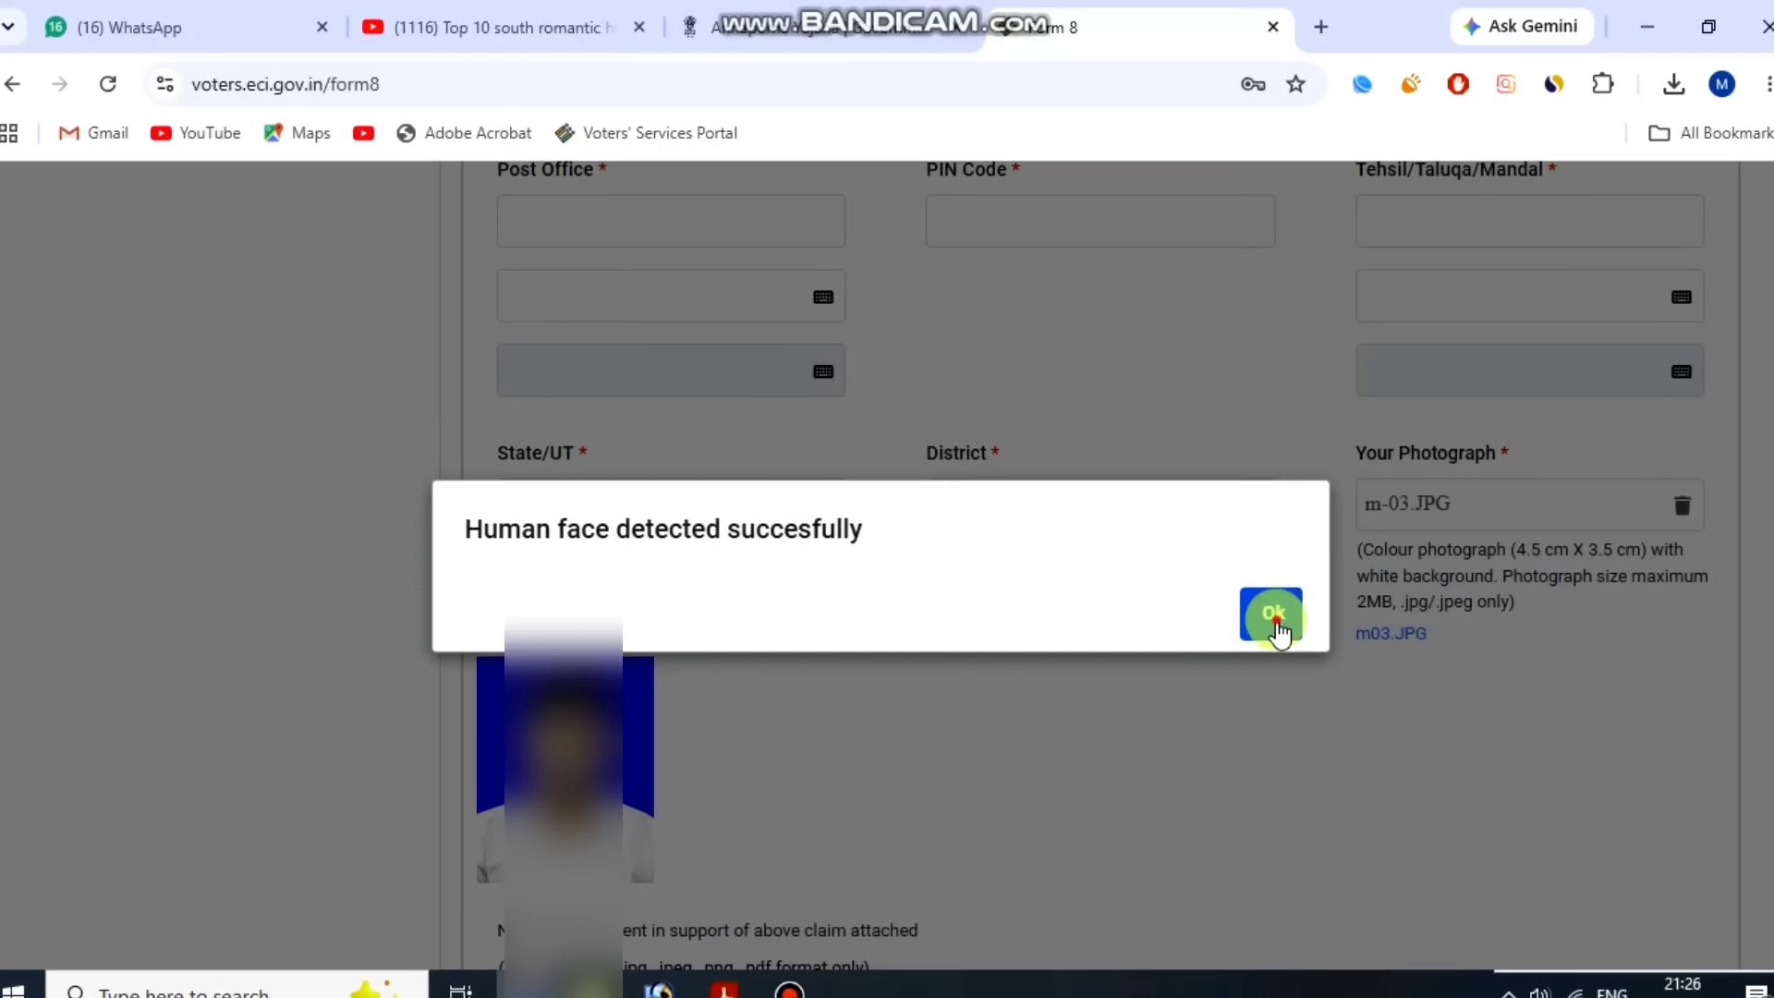
{"action": "left_click", "coordinate": [1289, 611]}
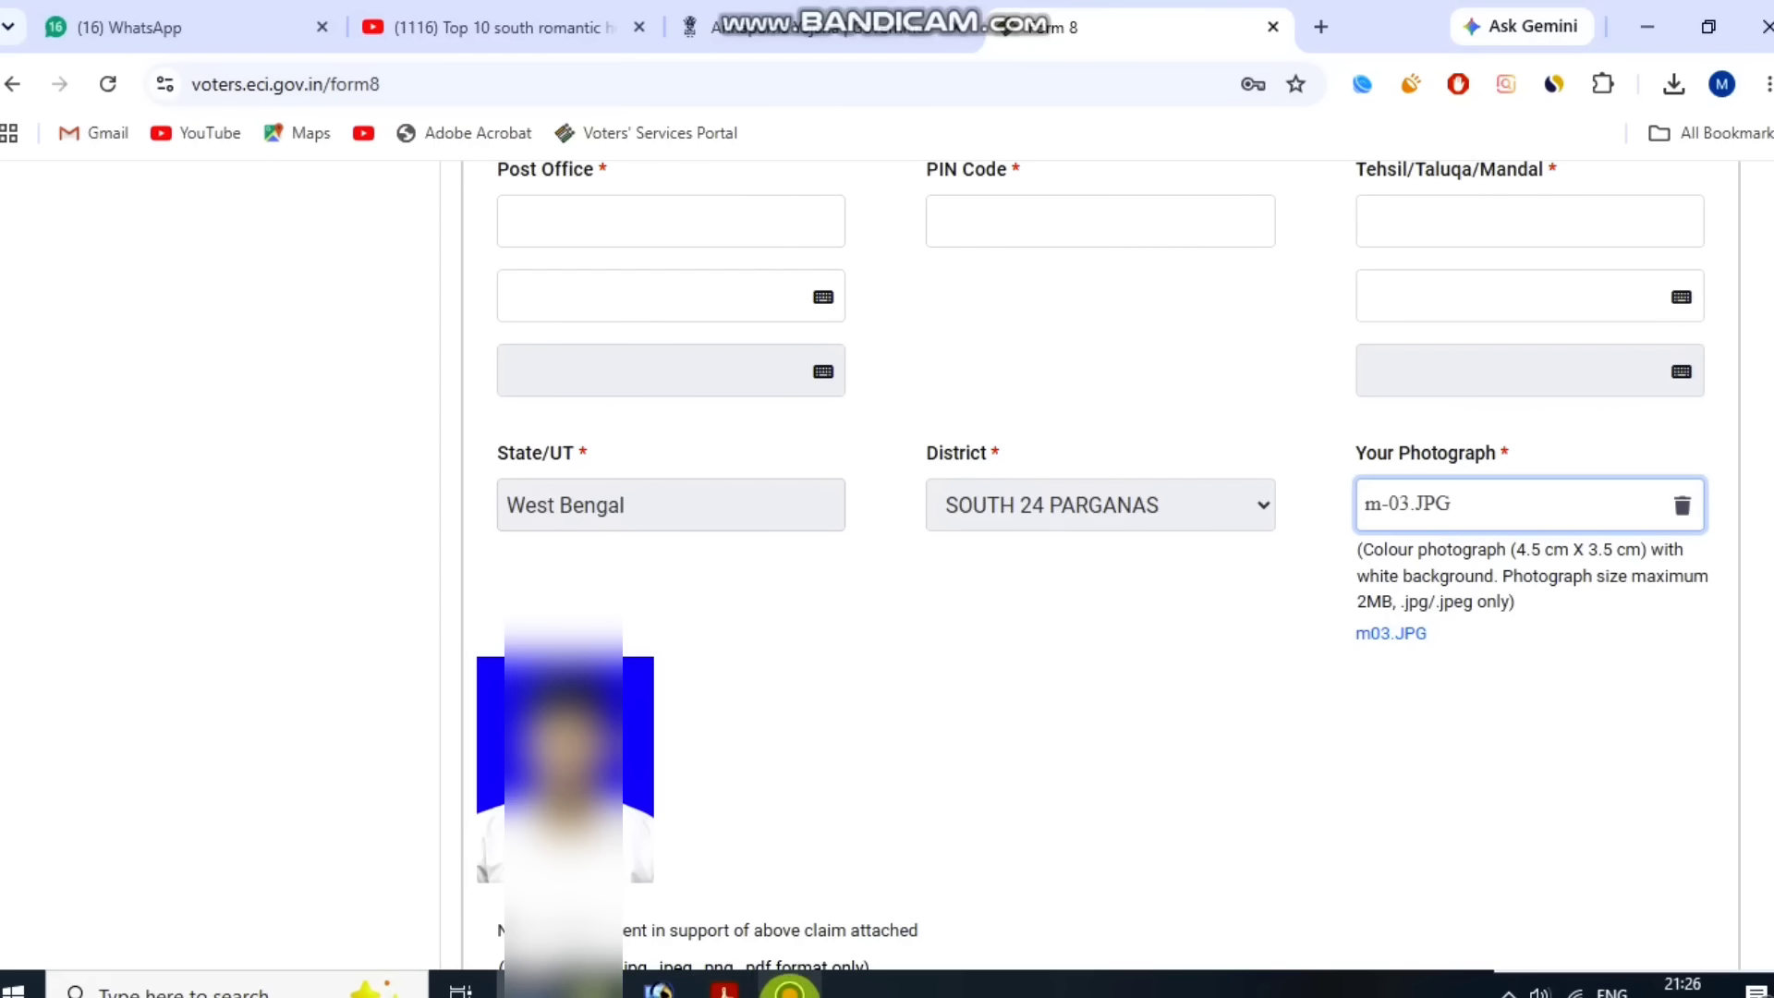
Choose Aadhaar Card as the type of supporting document for Name.
{"action": "left_click", "coordinate": [790, 988]}
{"action": "left_click", "coordinate": [1208, 181]}
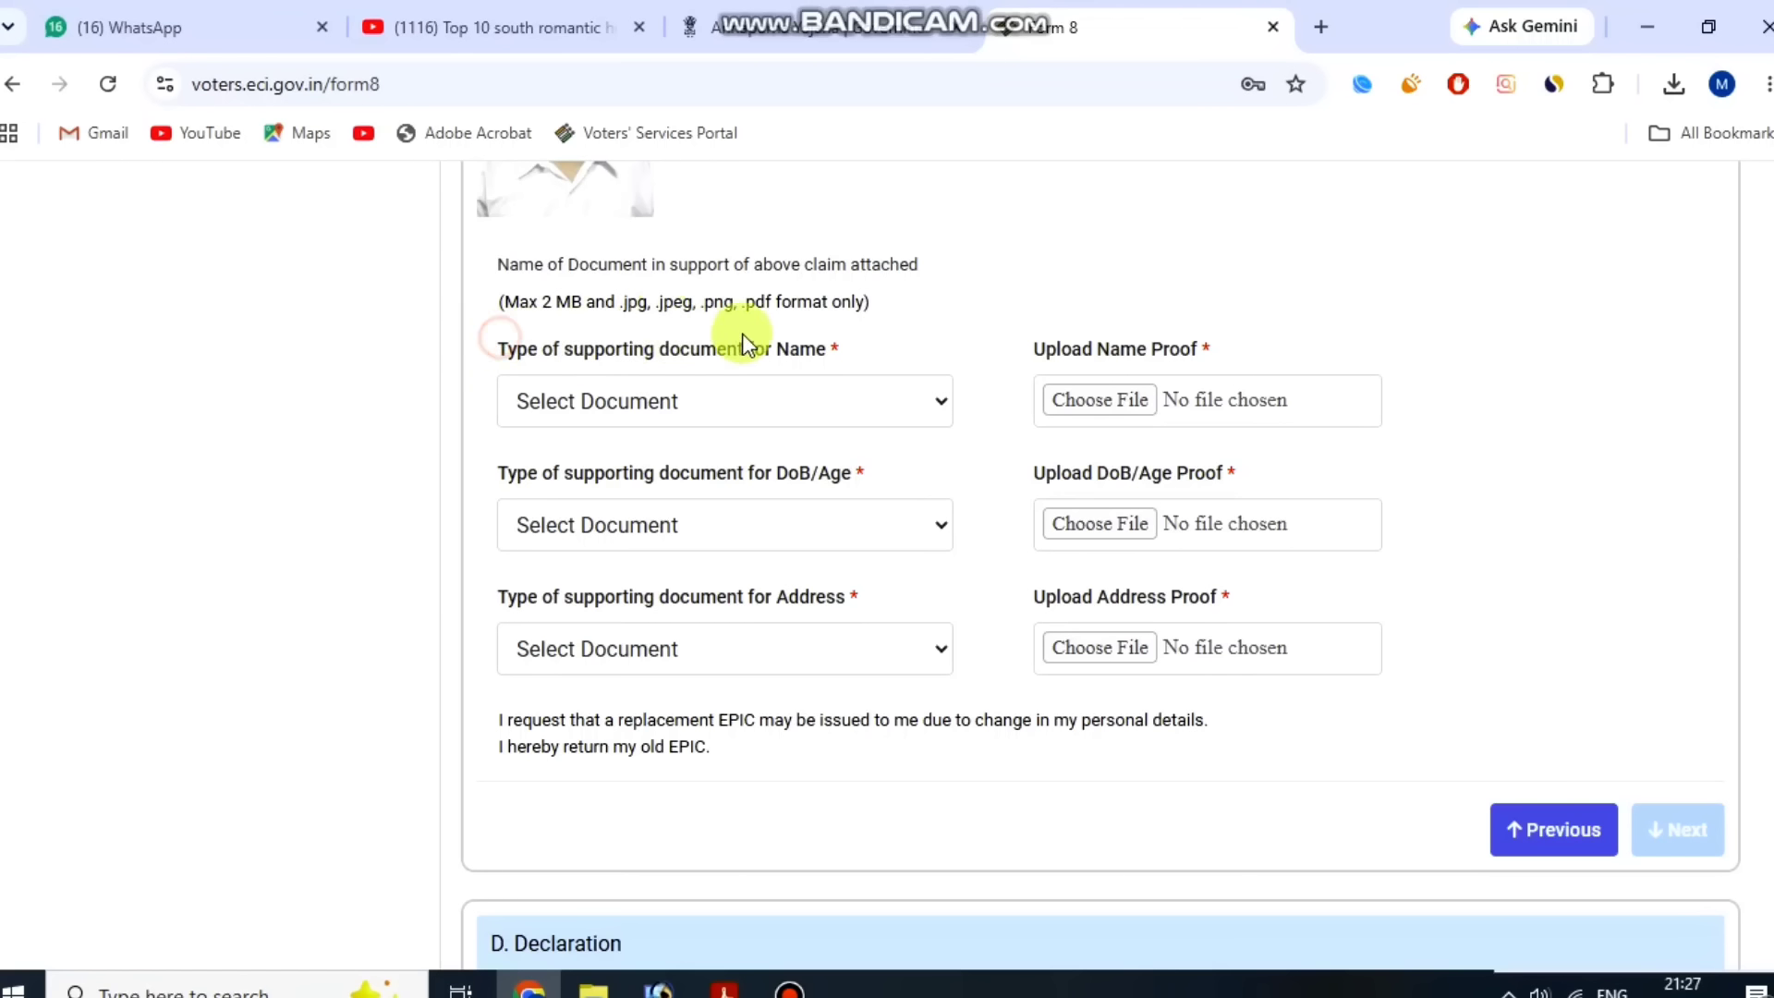
{"action": "left_click", "coordinate": [742, 408]}
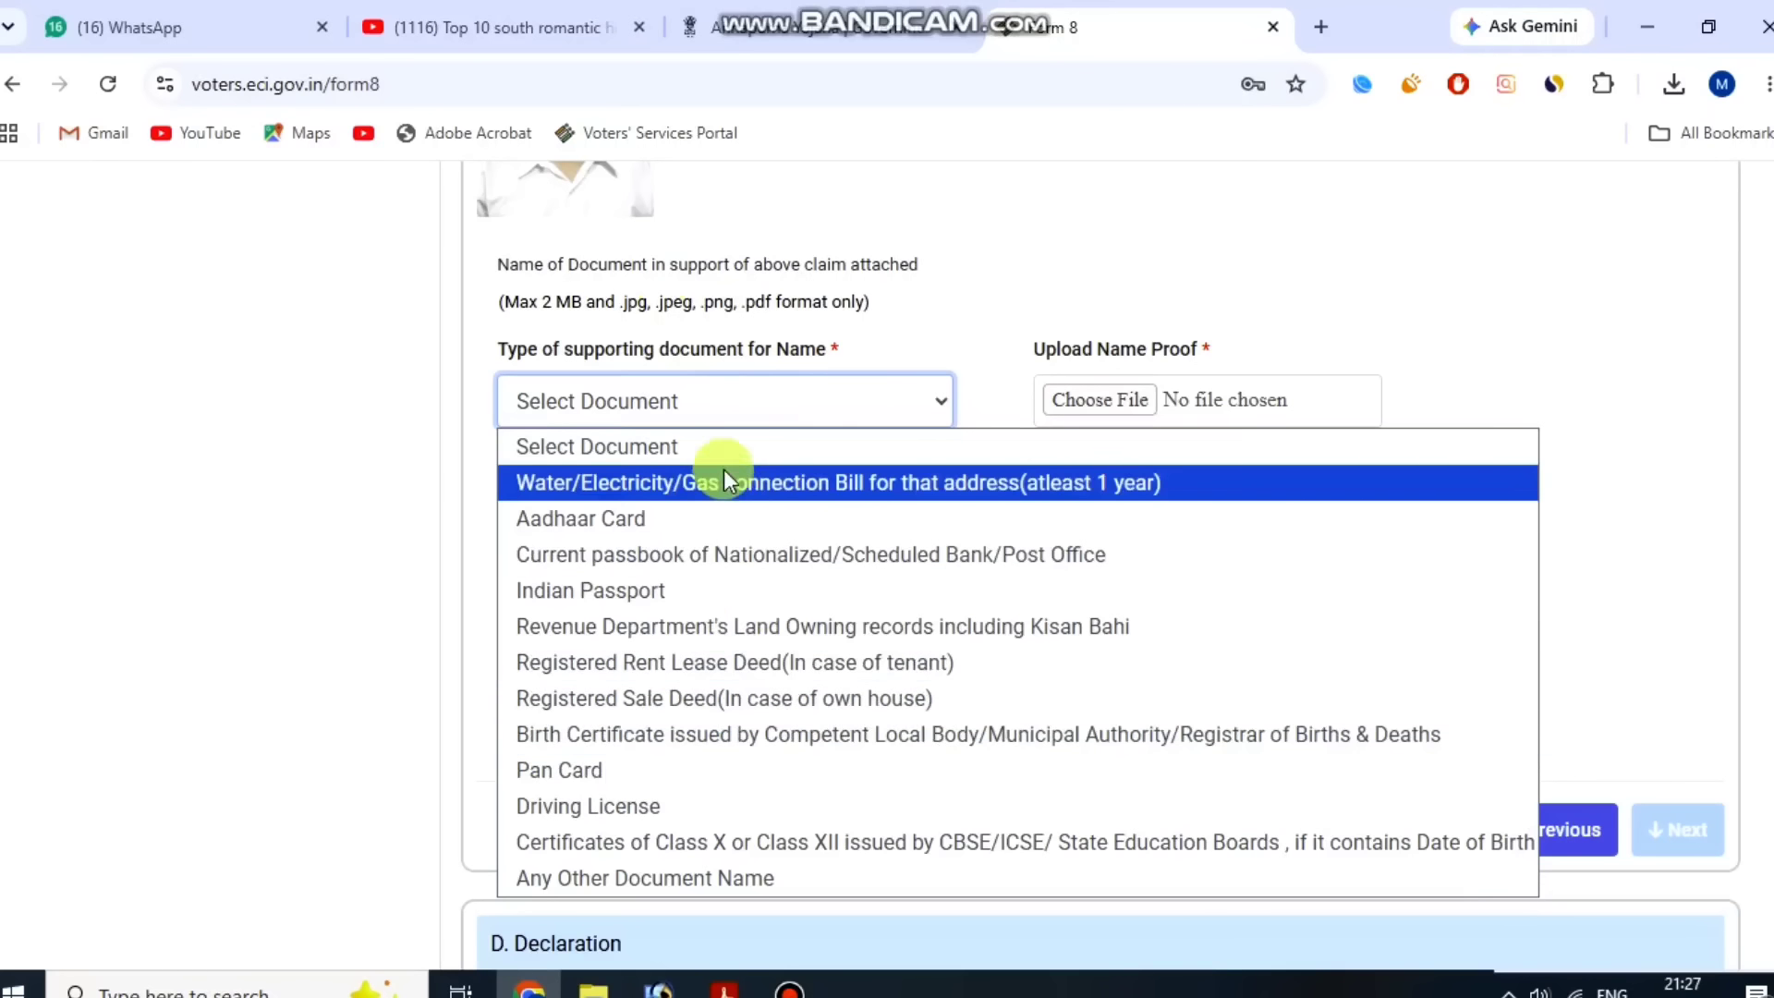
{"action": "left_click", "coordinate": [721, 525]}
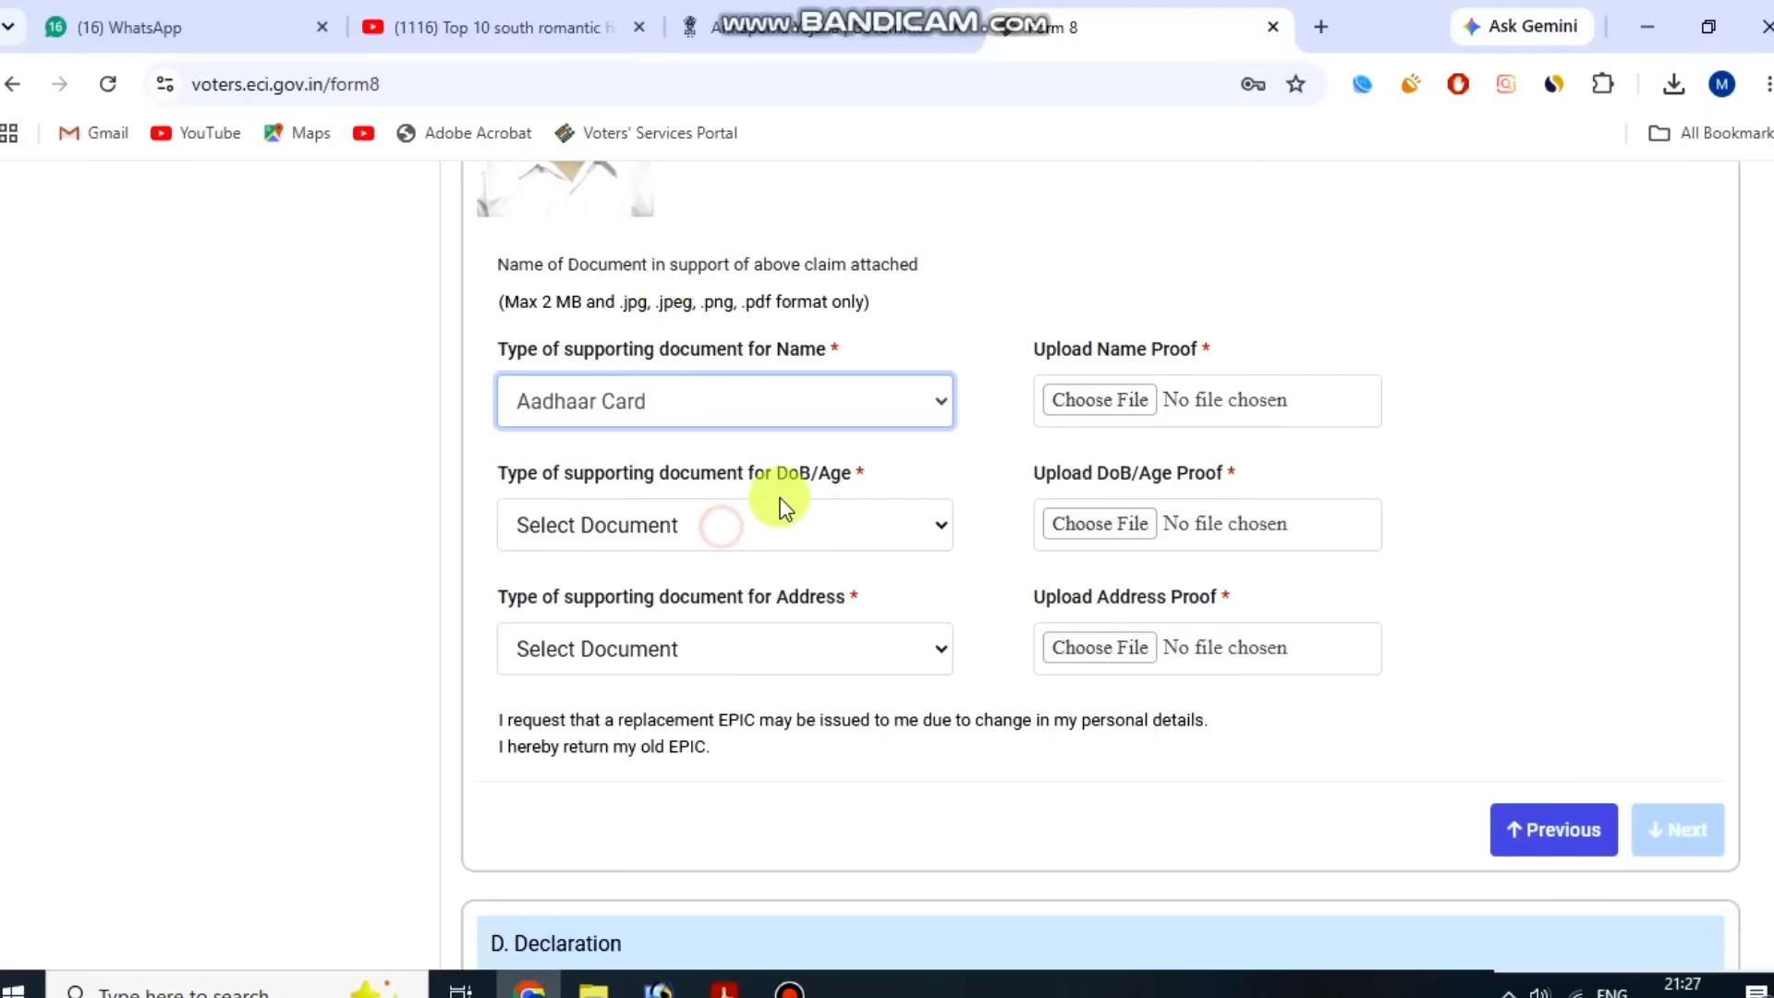
{"action": "left_click_drag", "start_coordinate": [1028, 347], "coordinate": [1229, 325]}
{"action": "left_click", "coordinate": [1229, 323]}
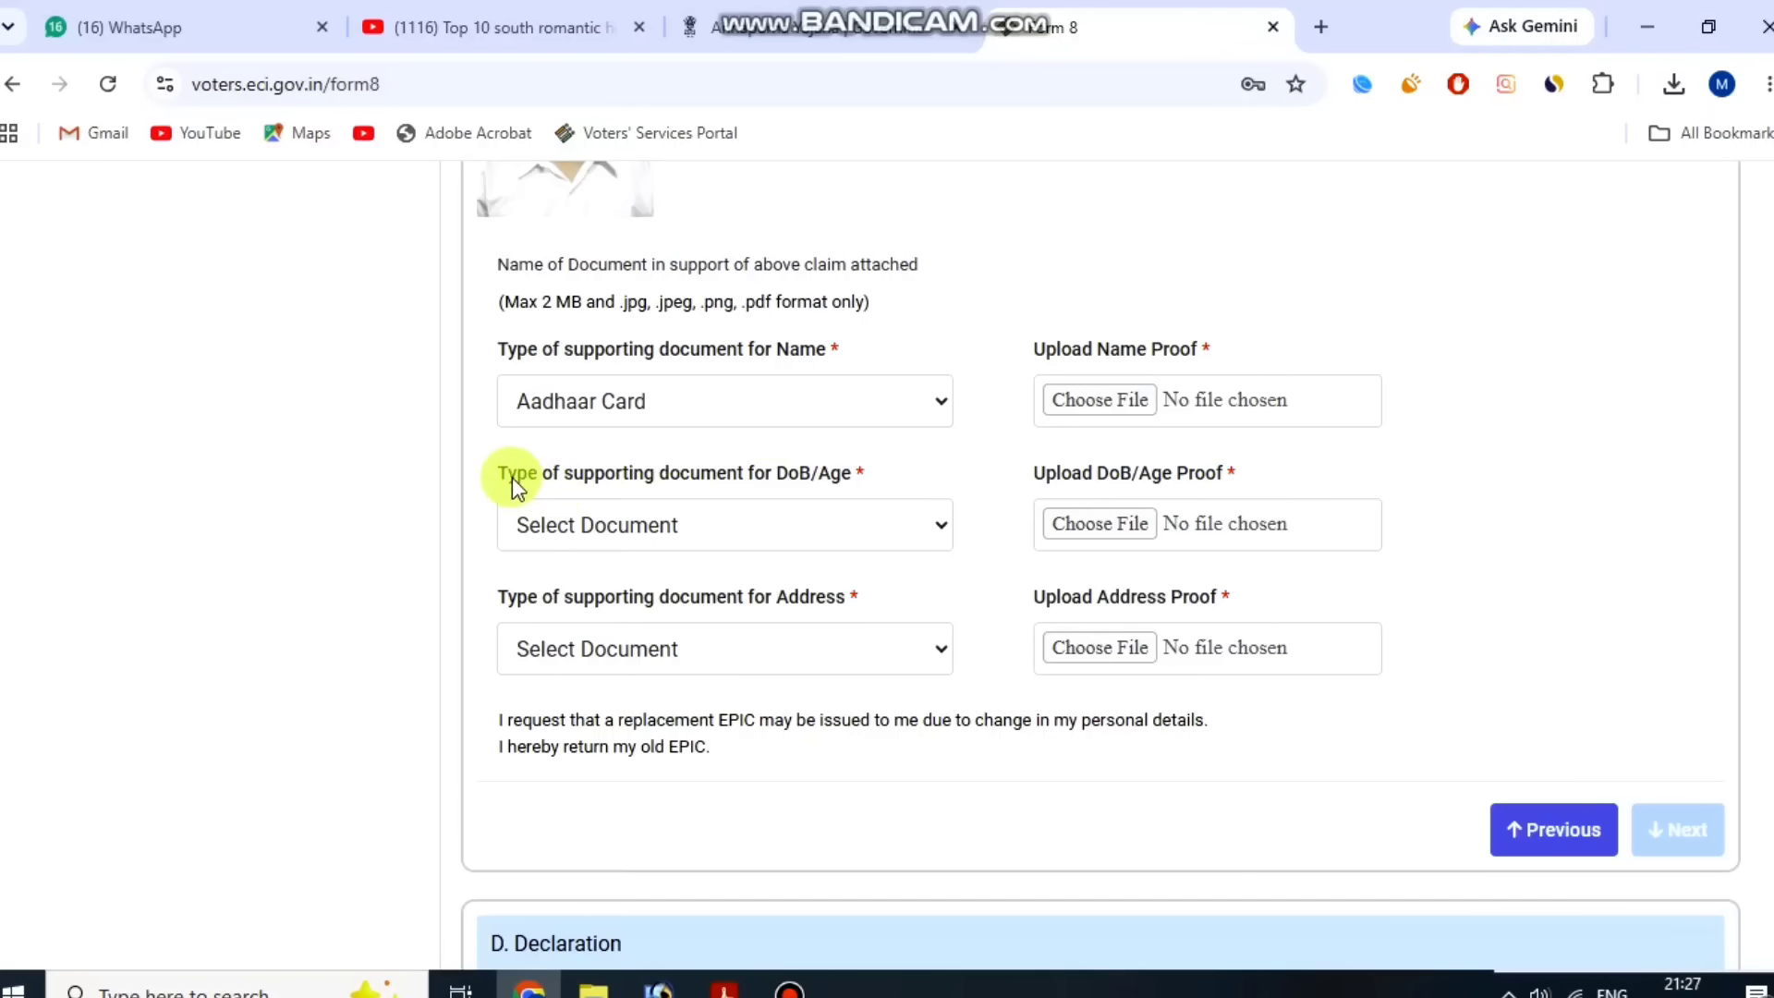
Choose Aadhaar Card as the type of supporting document for DoB/Age.
{"action": "left_click_drag", "start_coordinate": [497, 471], "coordinate": [828, 470]}
{"action": "left_click", "coordinate": [828, 462]}
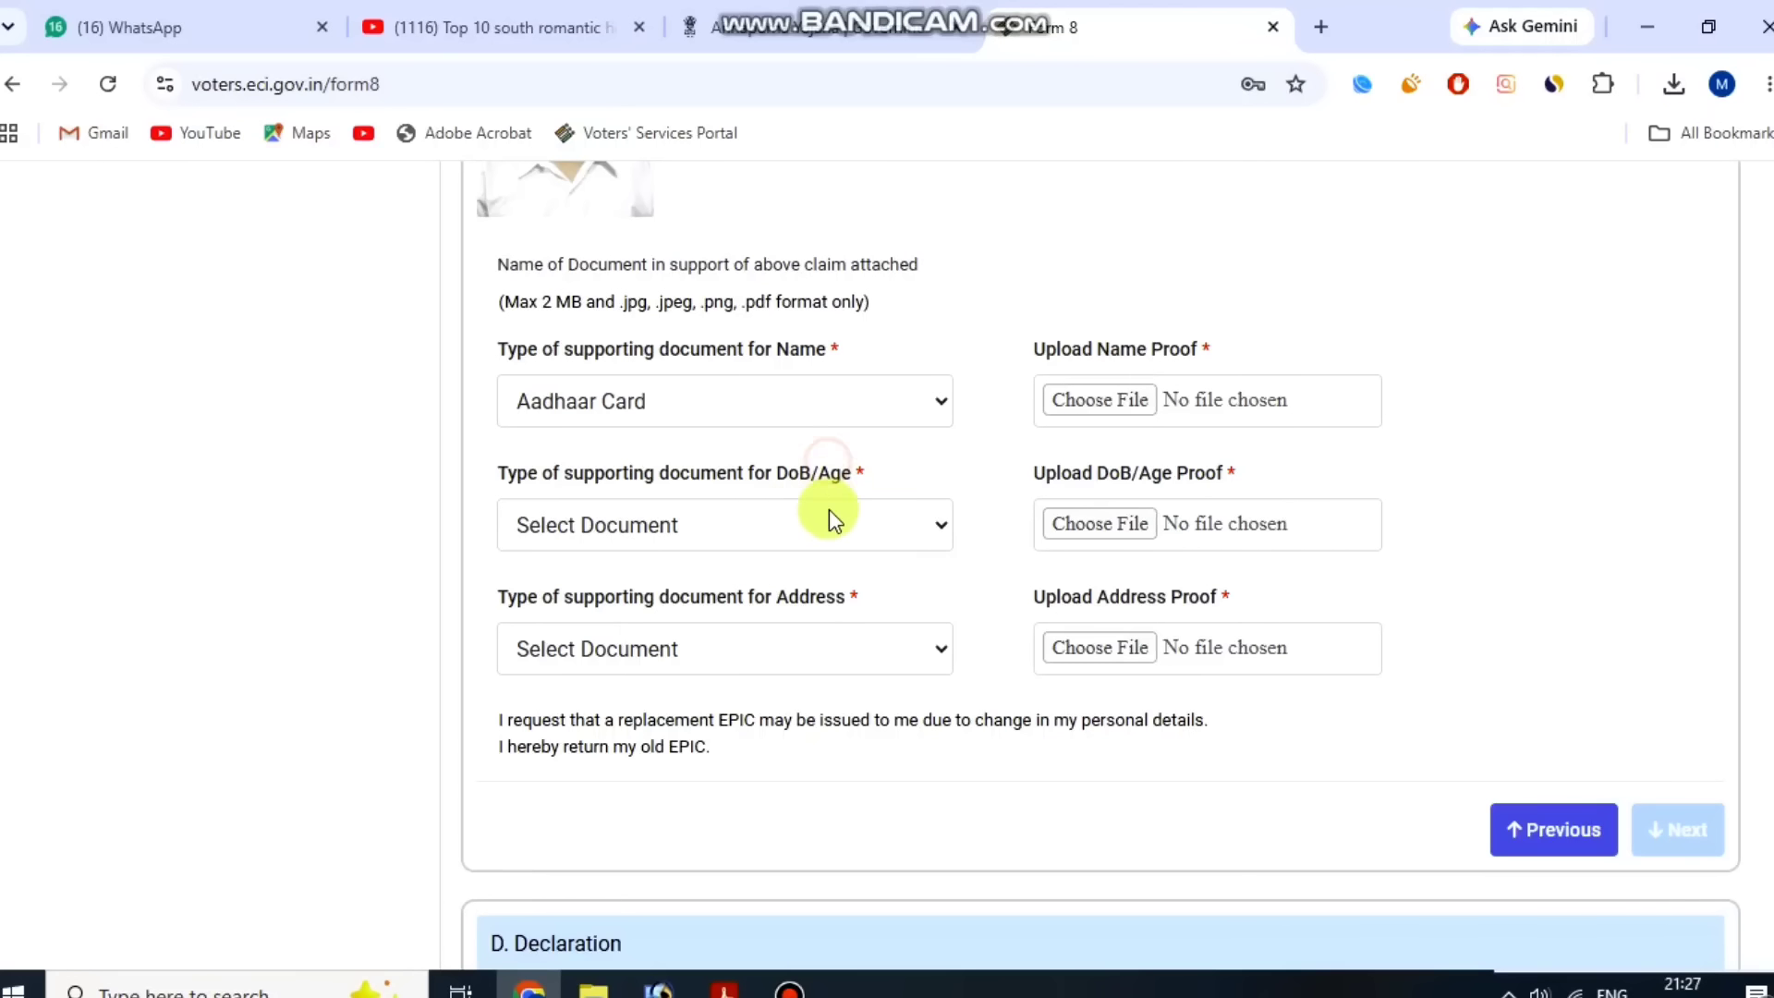
{"action": "left_click", "coordinate": [767, 534]}
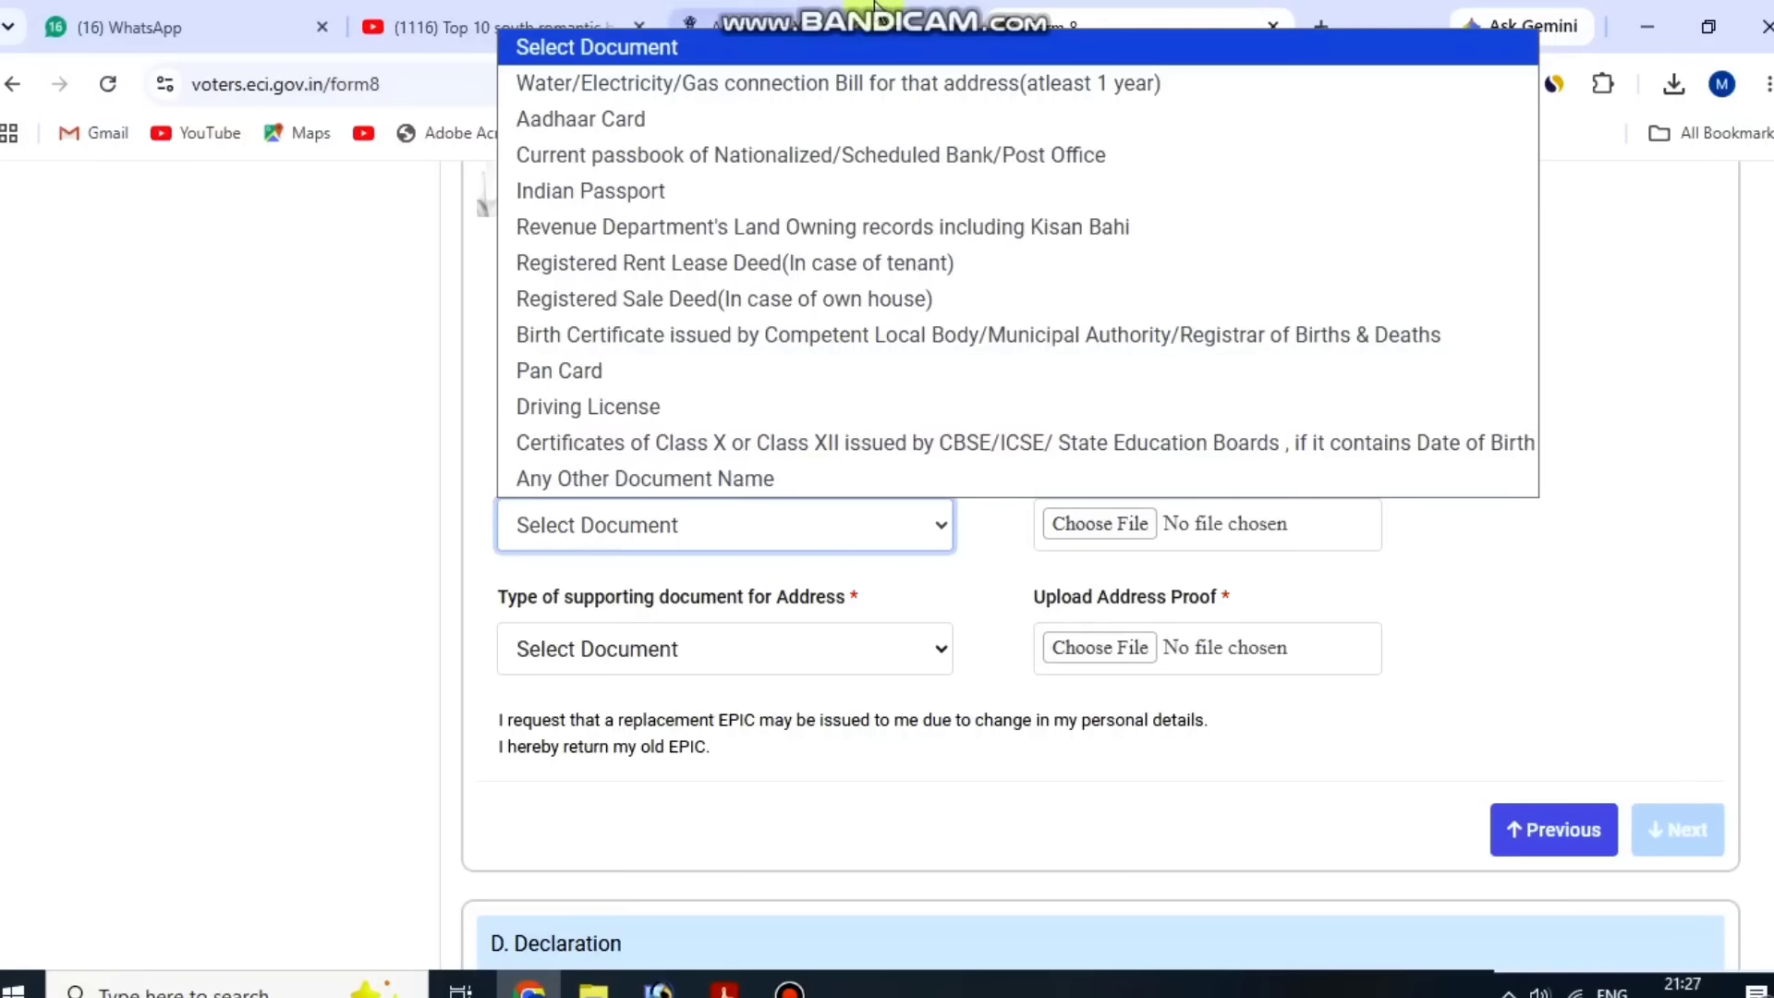
{"action": "left_click", "coordinate": [856, 126]}
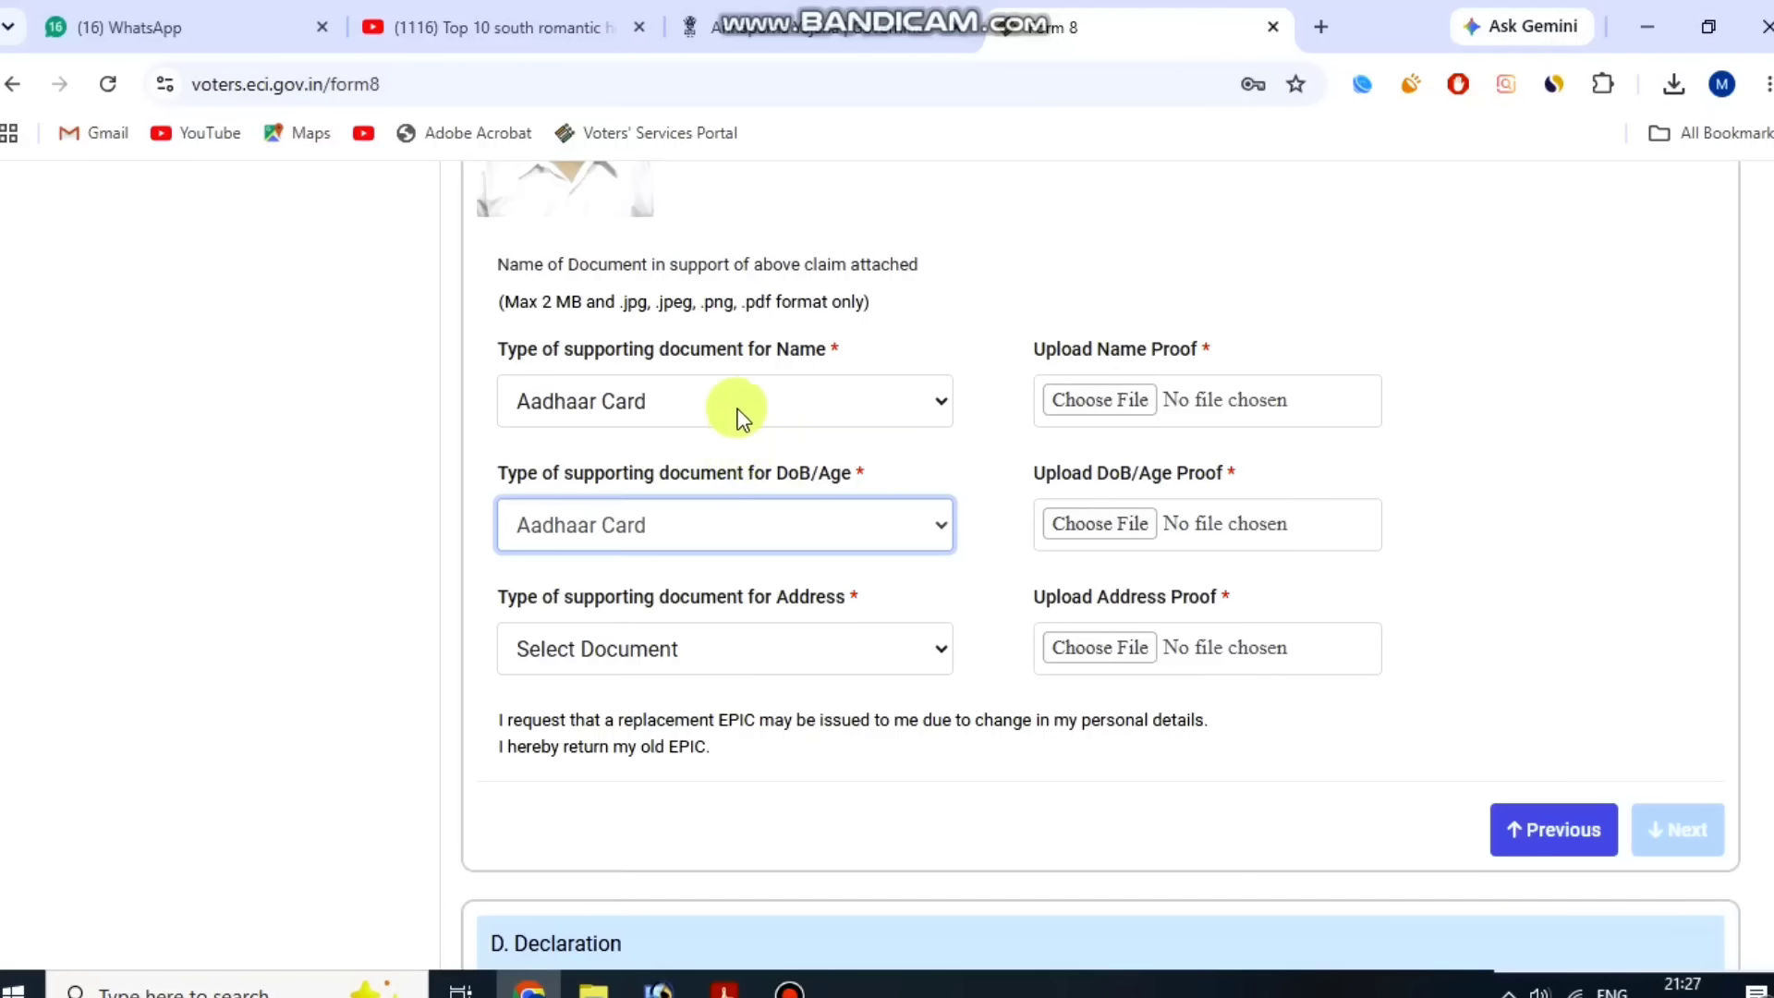
Change the Name supporting document to the Birth Certificate issued by Competent Local Body/Municipal Authority/Registrar of Births & Deaths.
{"action": "left_click", "coordinate": [761, 392]}
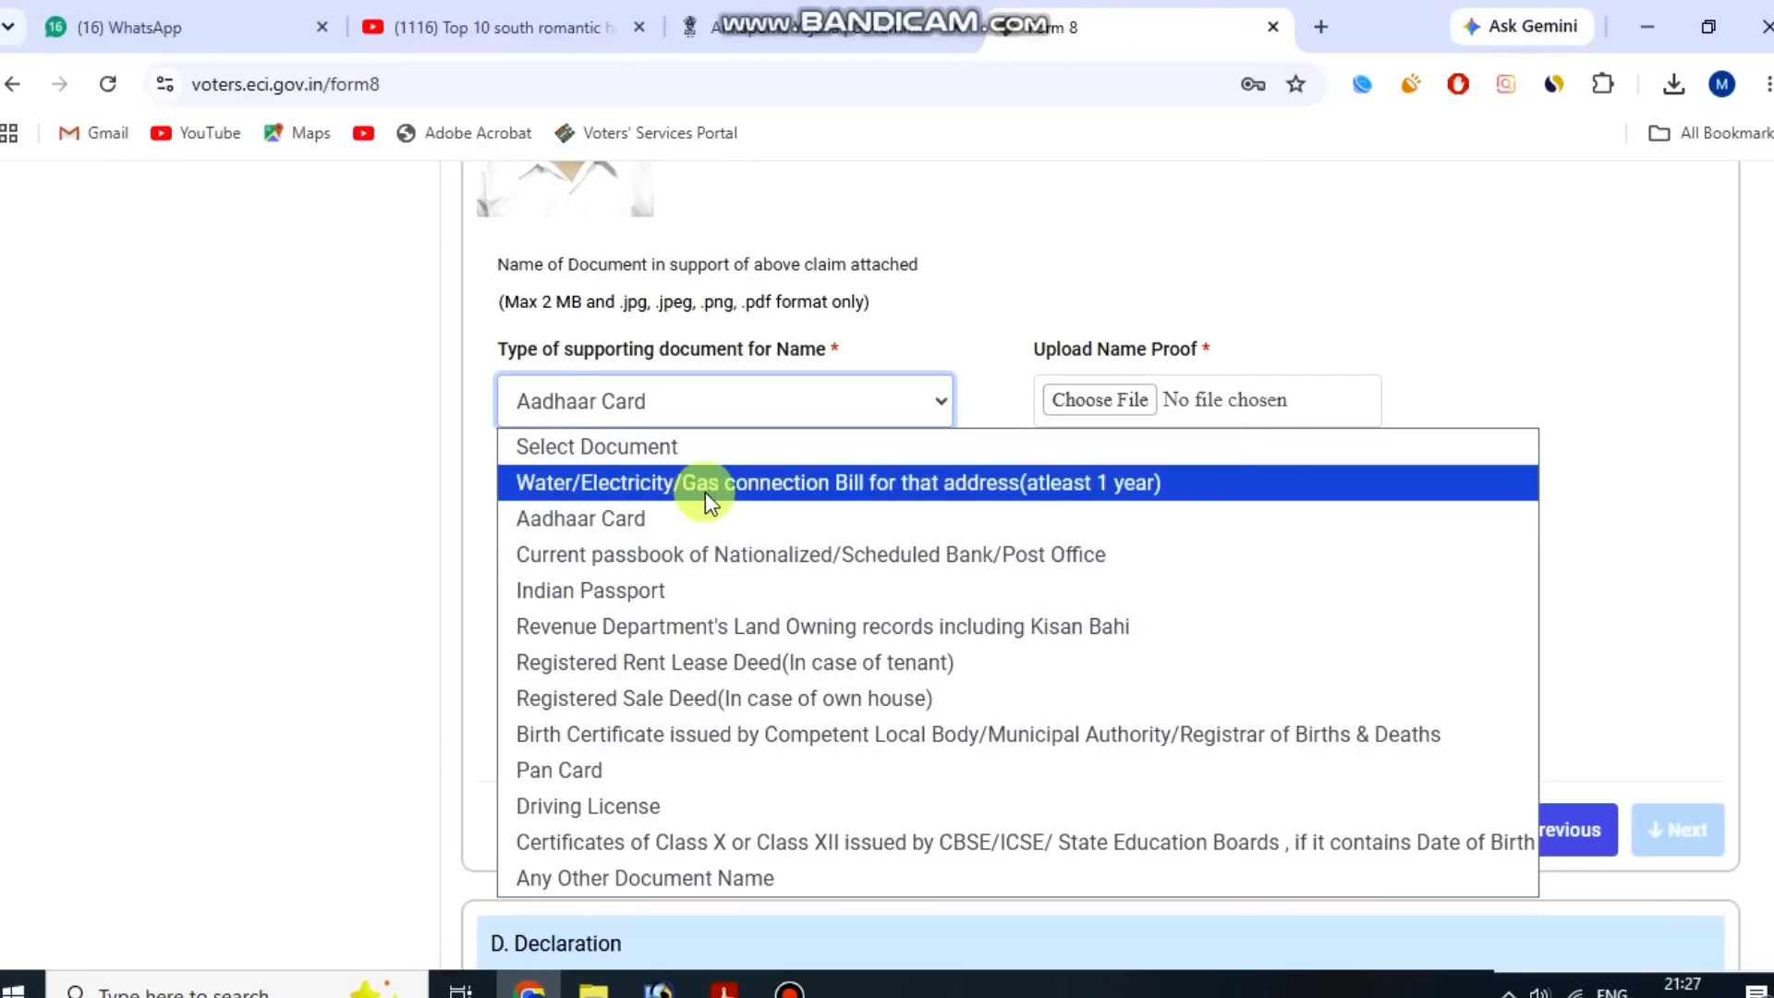
{"action": "left_click", "coordinate": [739, 739]}
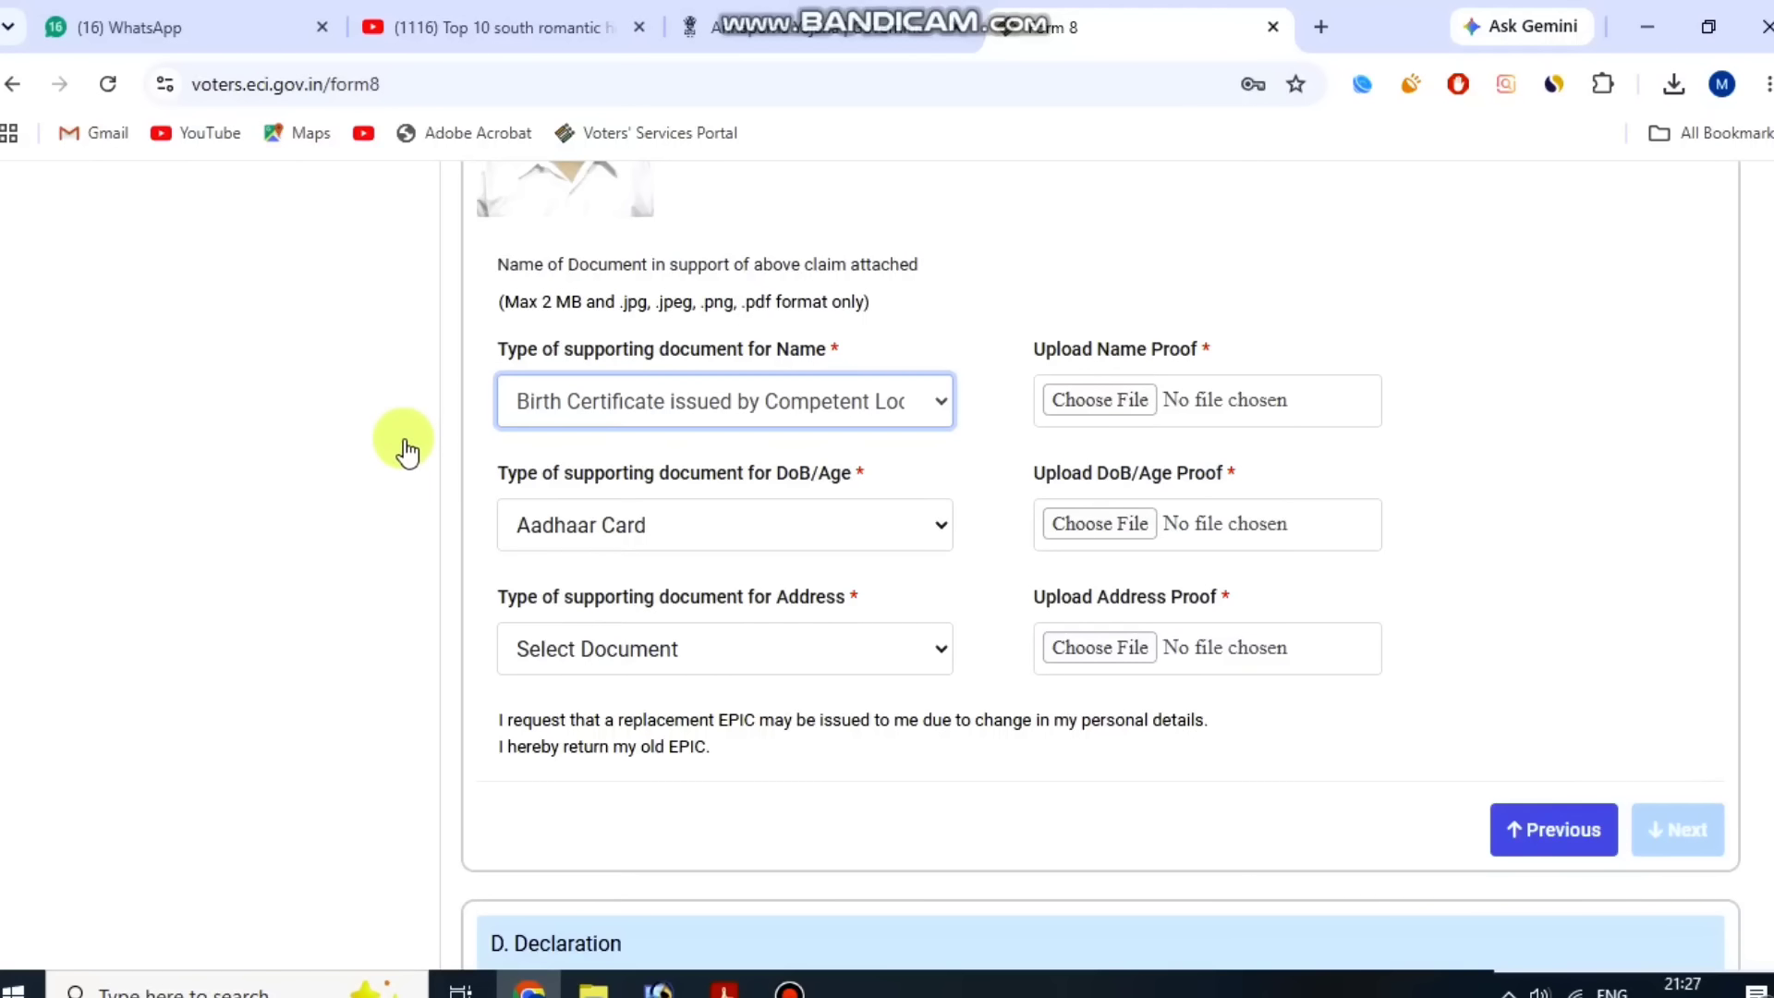
{"action": "left_click", "coordinate": [778, 510]}
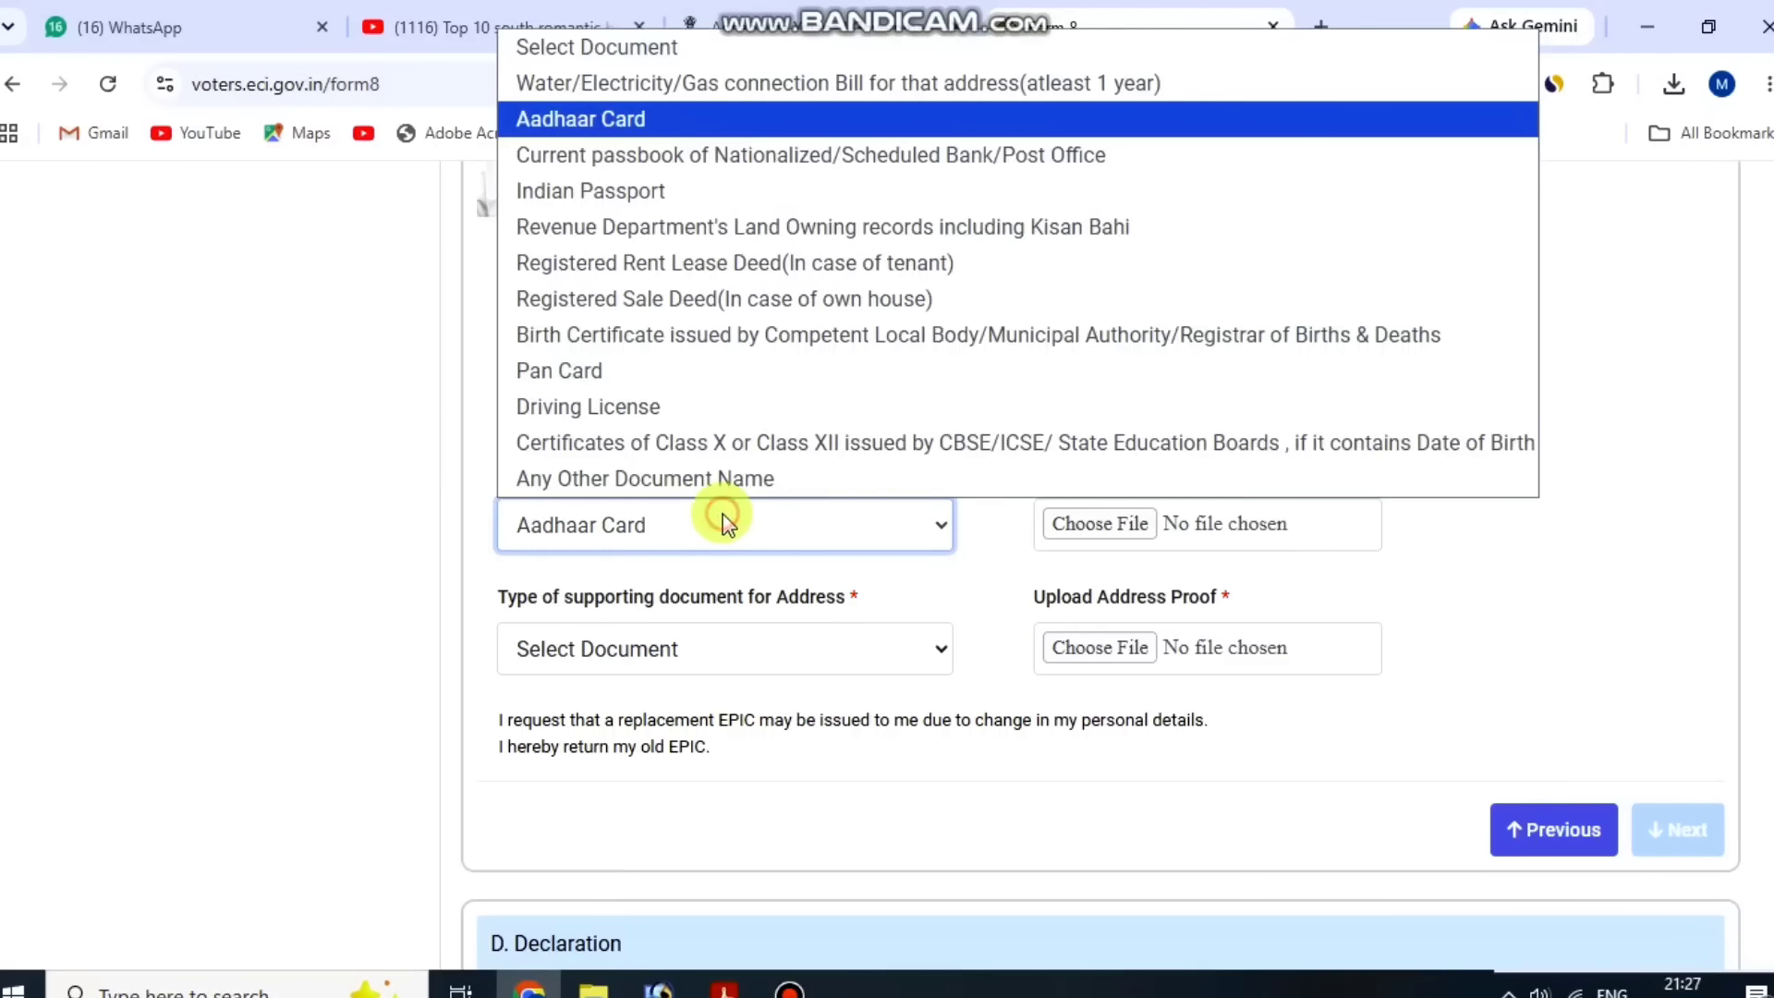
{"action": "left_click", "coordinate": [353, 547]}
{"action": "left_click_drag", "start_coordinate": [541, 596], "coordinate": [835, 600]}
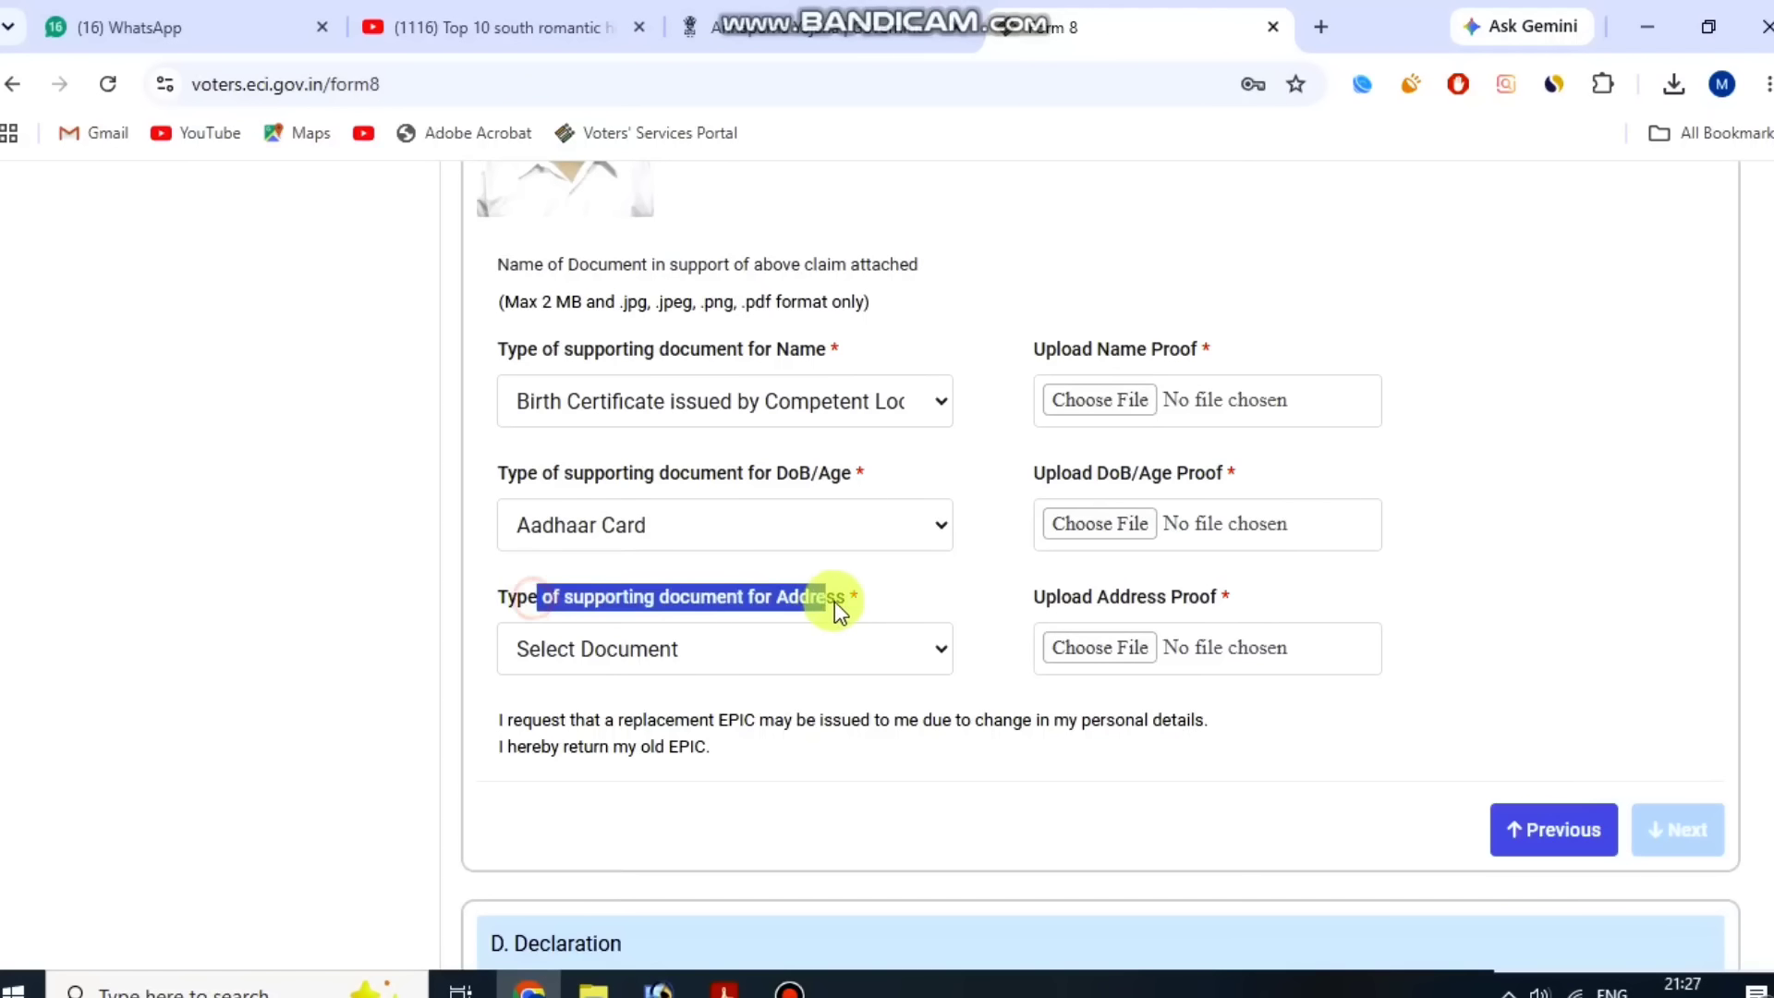
Choose Aadhaar Card as the type of supporting document for Address.
{"action": "left_click", "coordinate": [746, 647]}
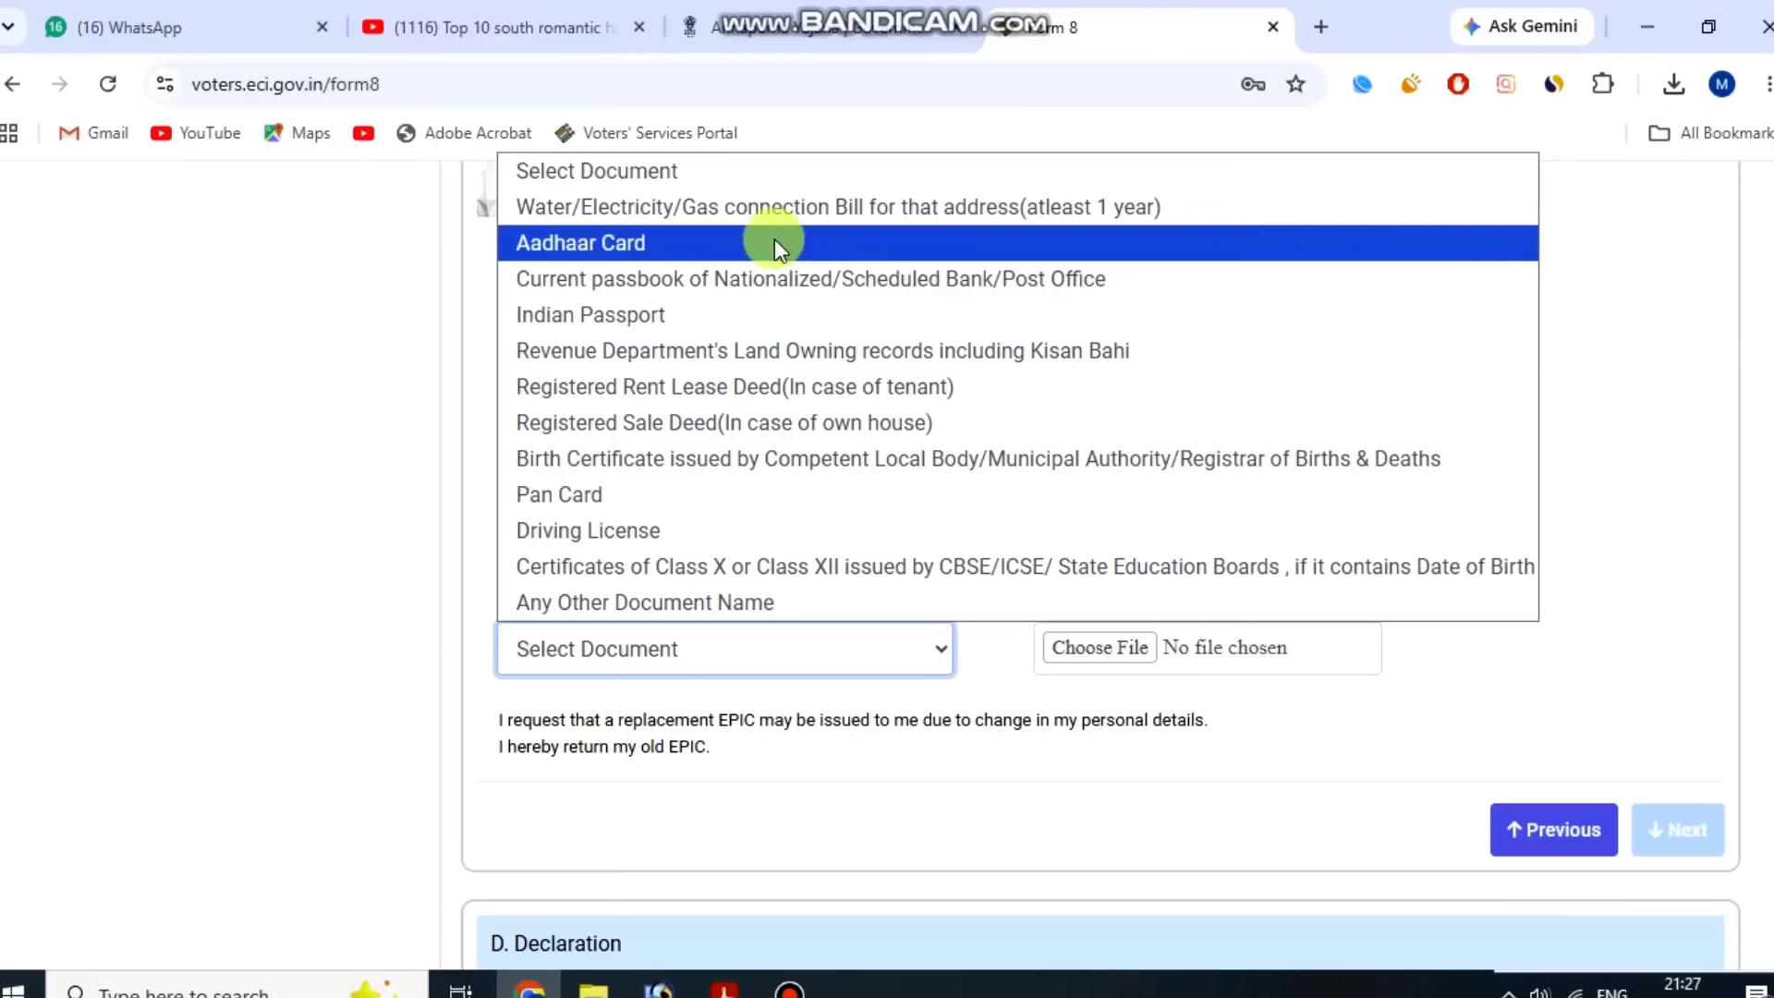
{"action": "left_click", "coordinate": [772, 207]}
{"action": "left_click", "coordinate": [705, 642]}
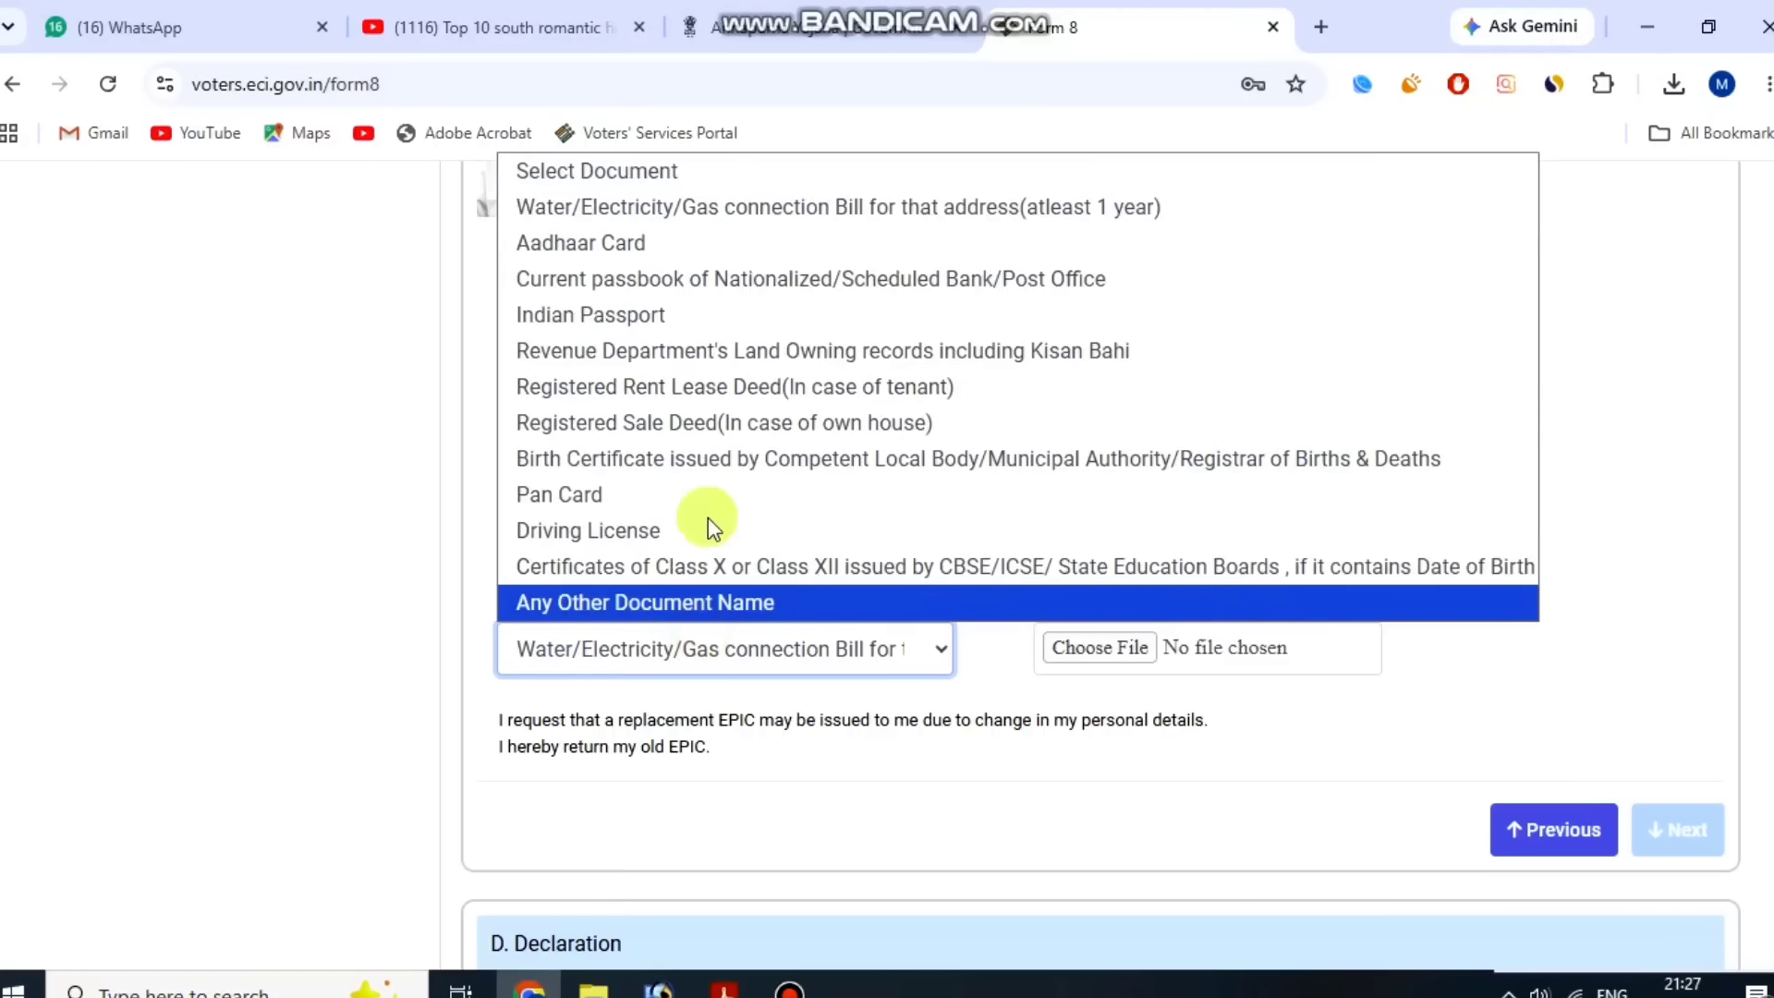
{"action": "left_click", "coordinate": [674, 252]}
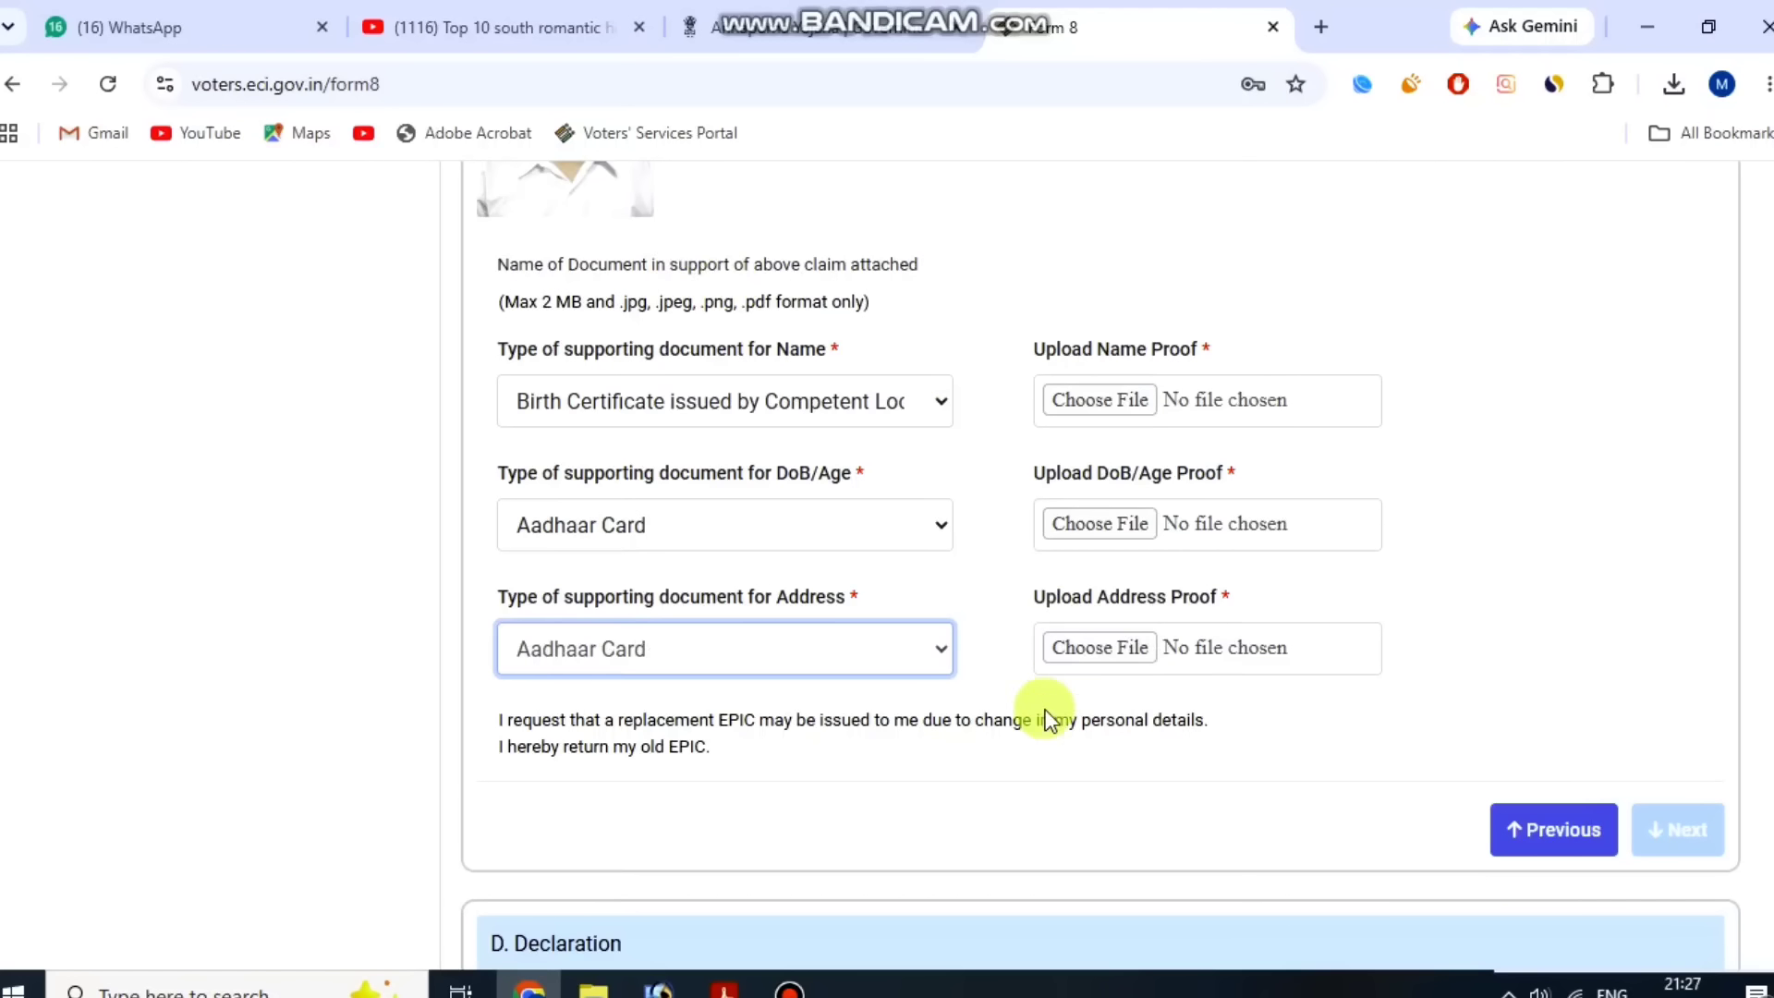
{"action": "left_click", "coordinate": [1017, 744]}
{"action": "left_click_drag", "start_coordinate": [1026, 568], "coordinate": [1212, 584]}
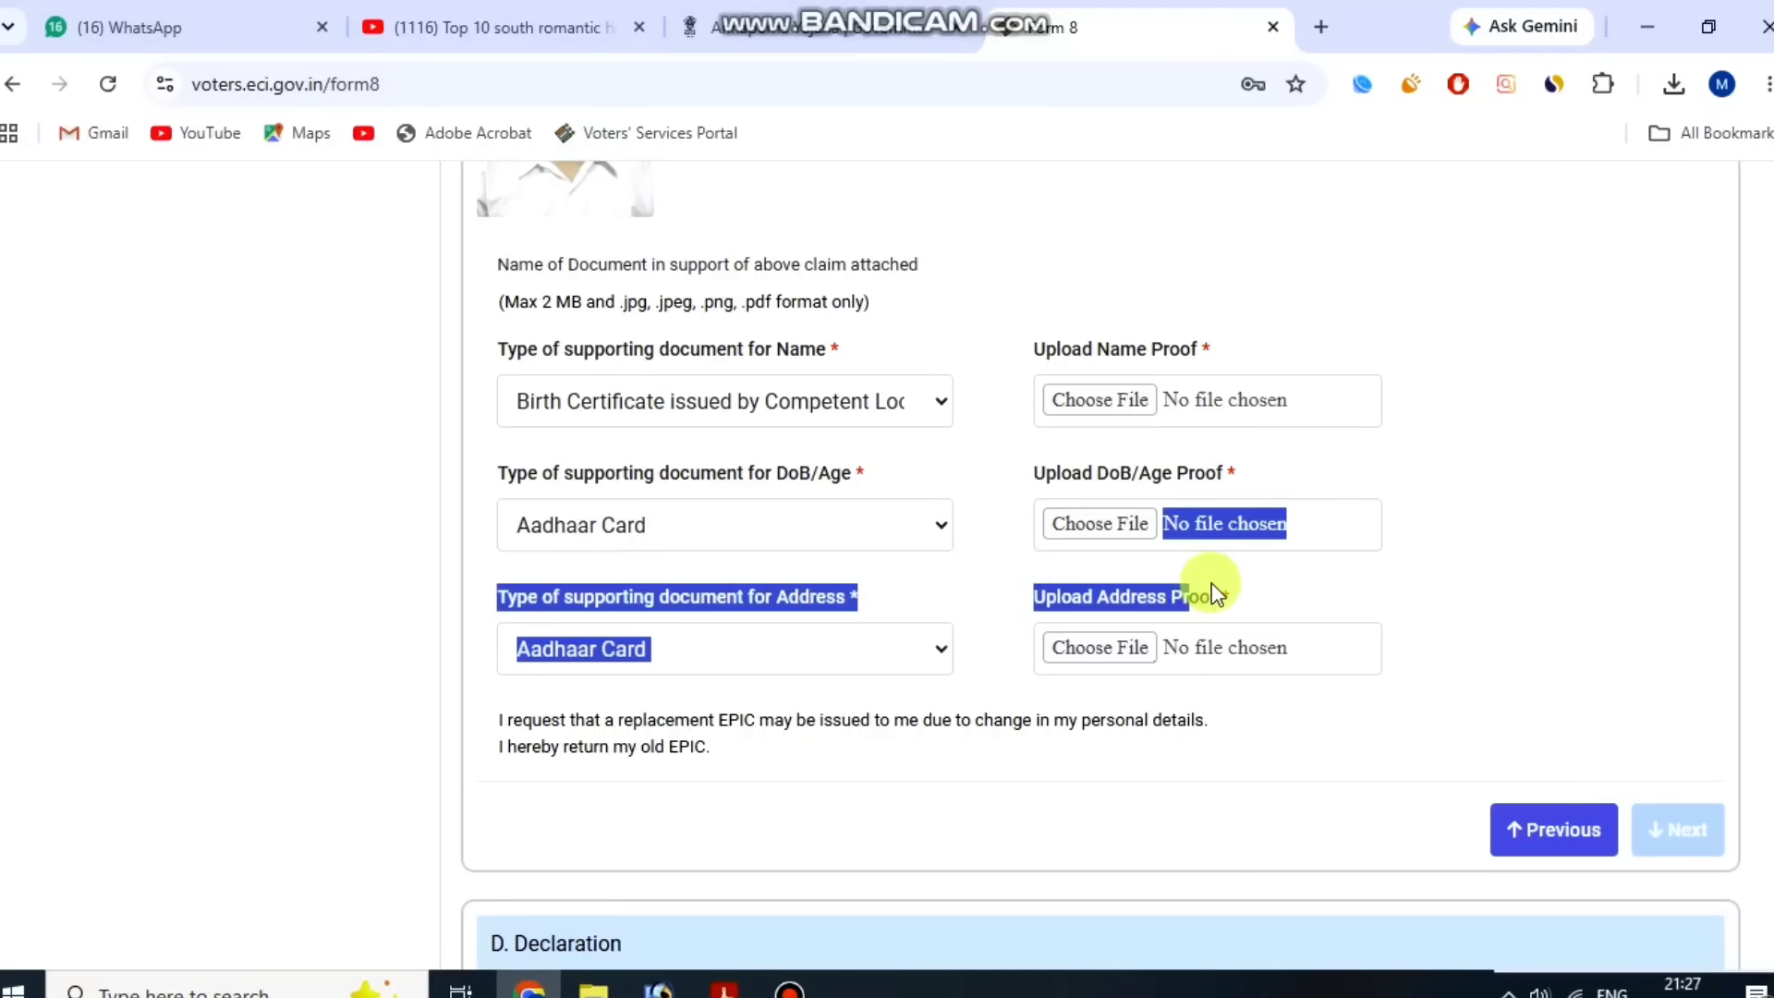
{"action": "left_click", "coordinate": [1287, 588]}
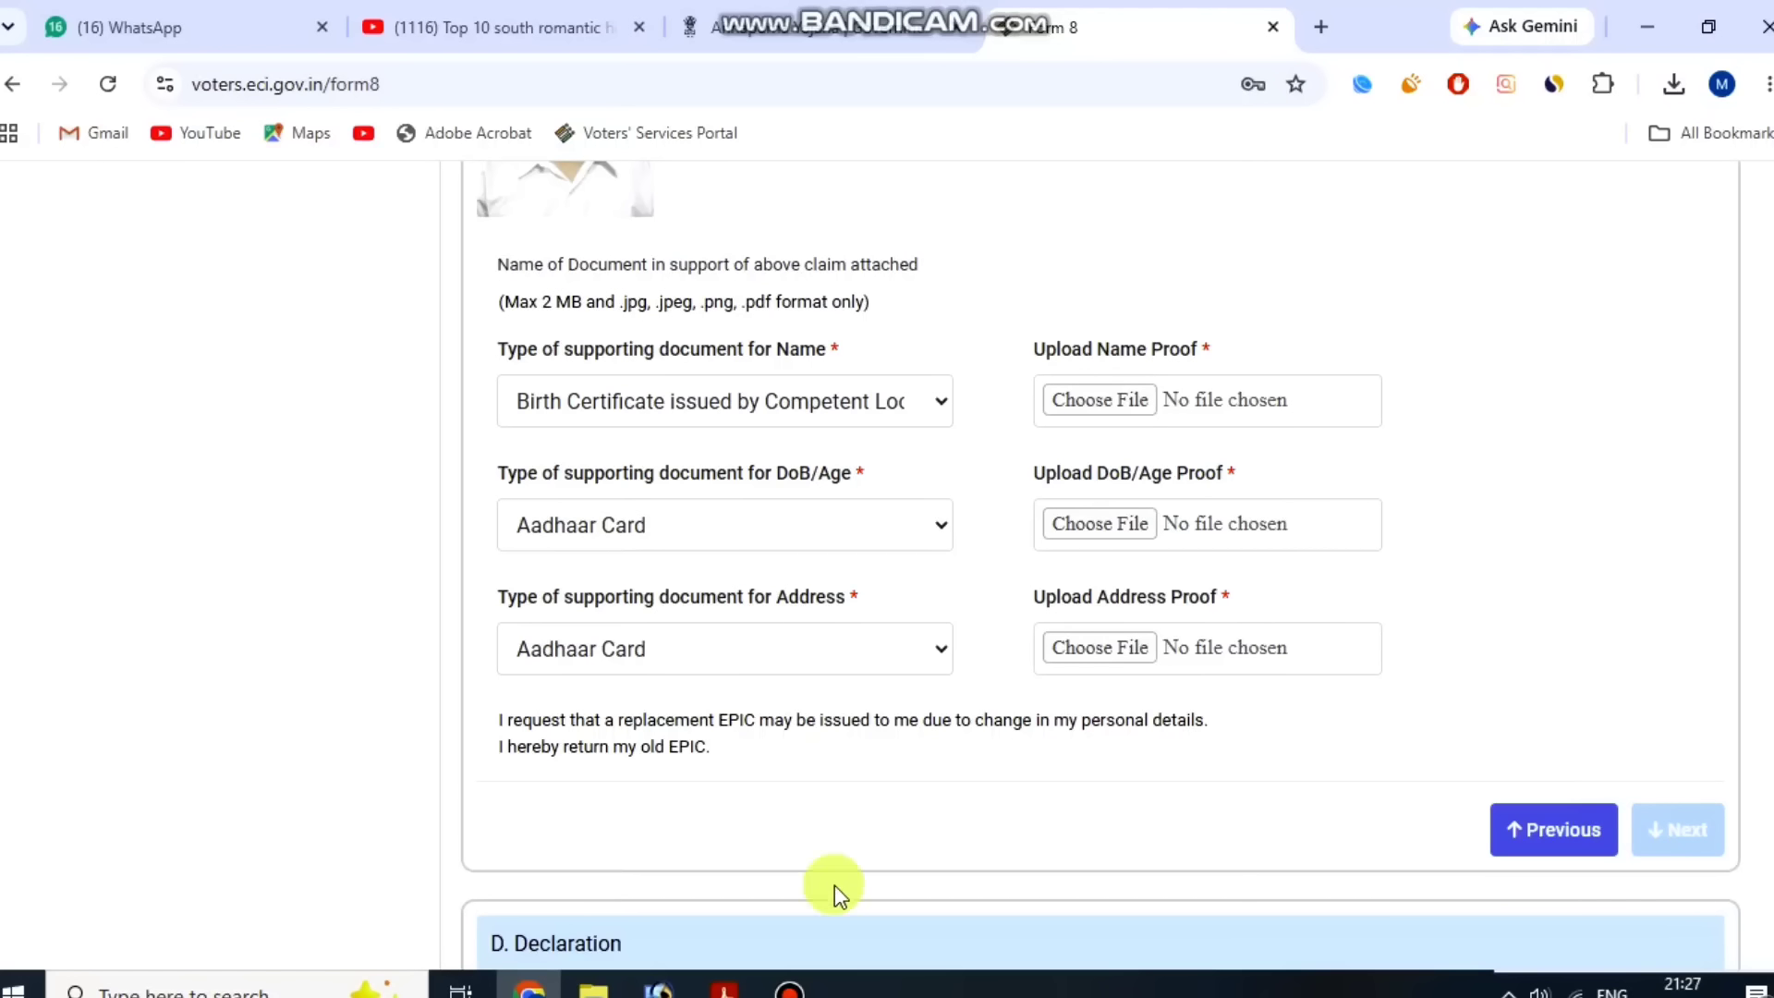
{"action": "left_click", "coordinate": [790, 989]}
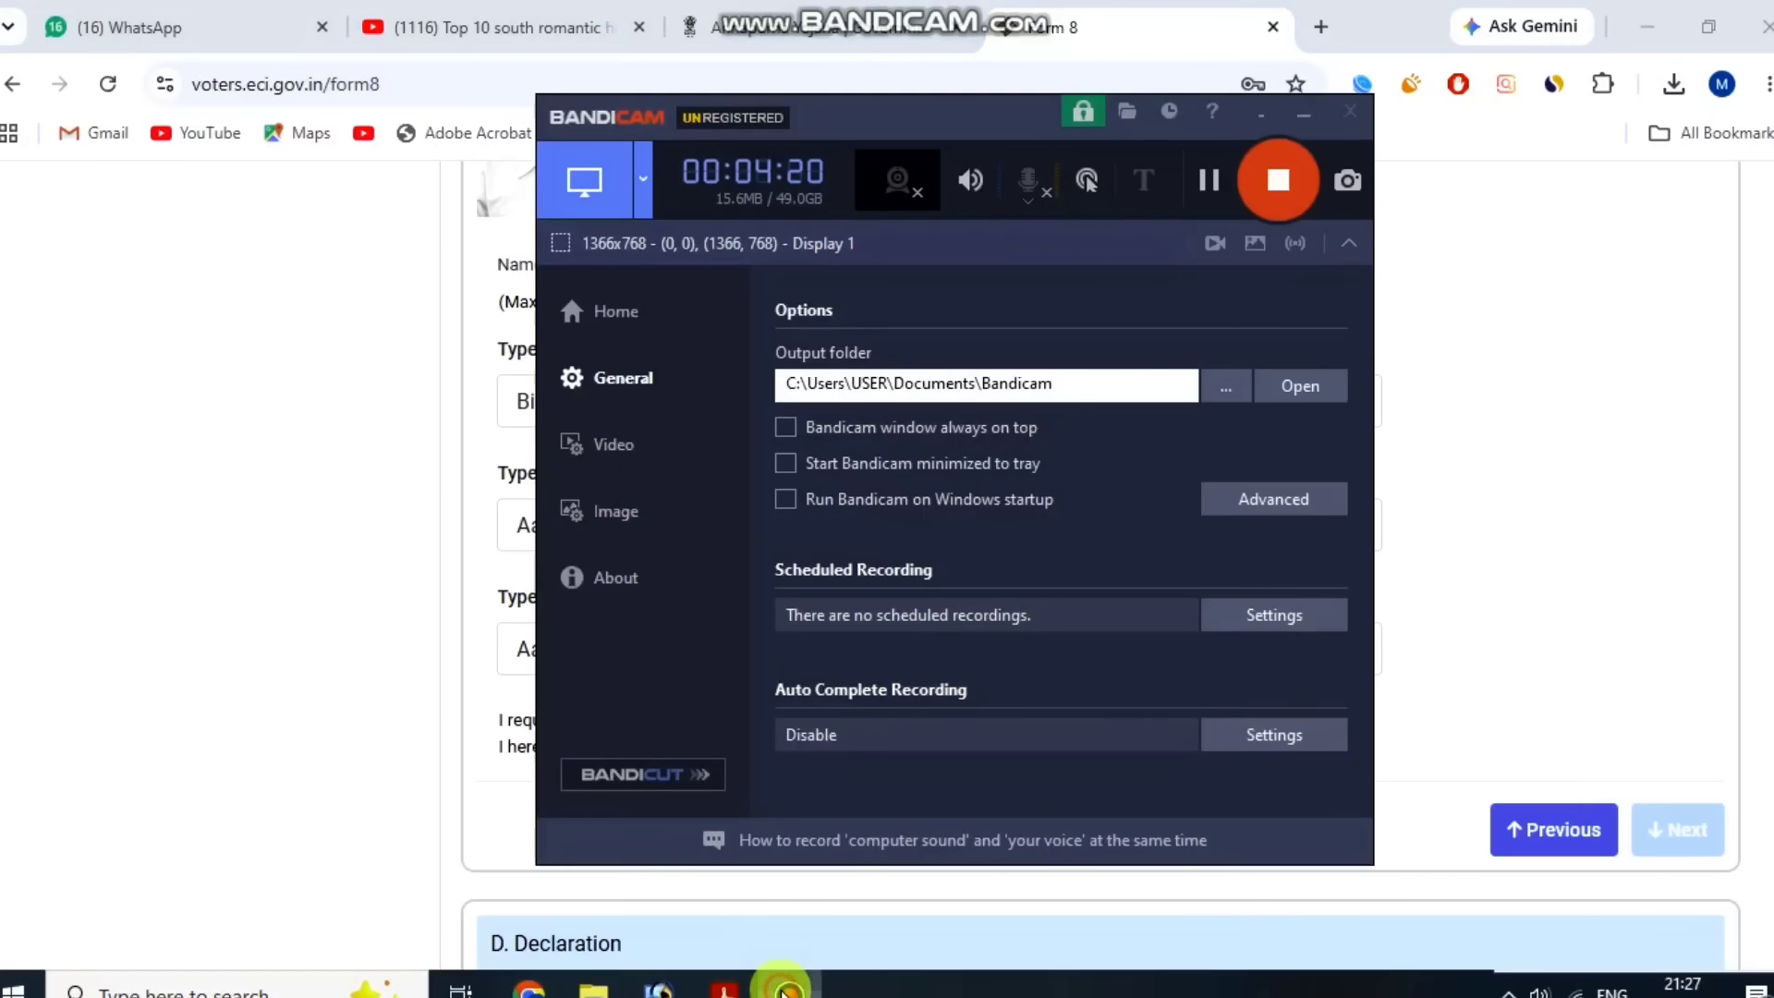
{"action": "left_click", "coordinate": [1212, 182]}
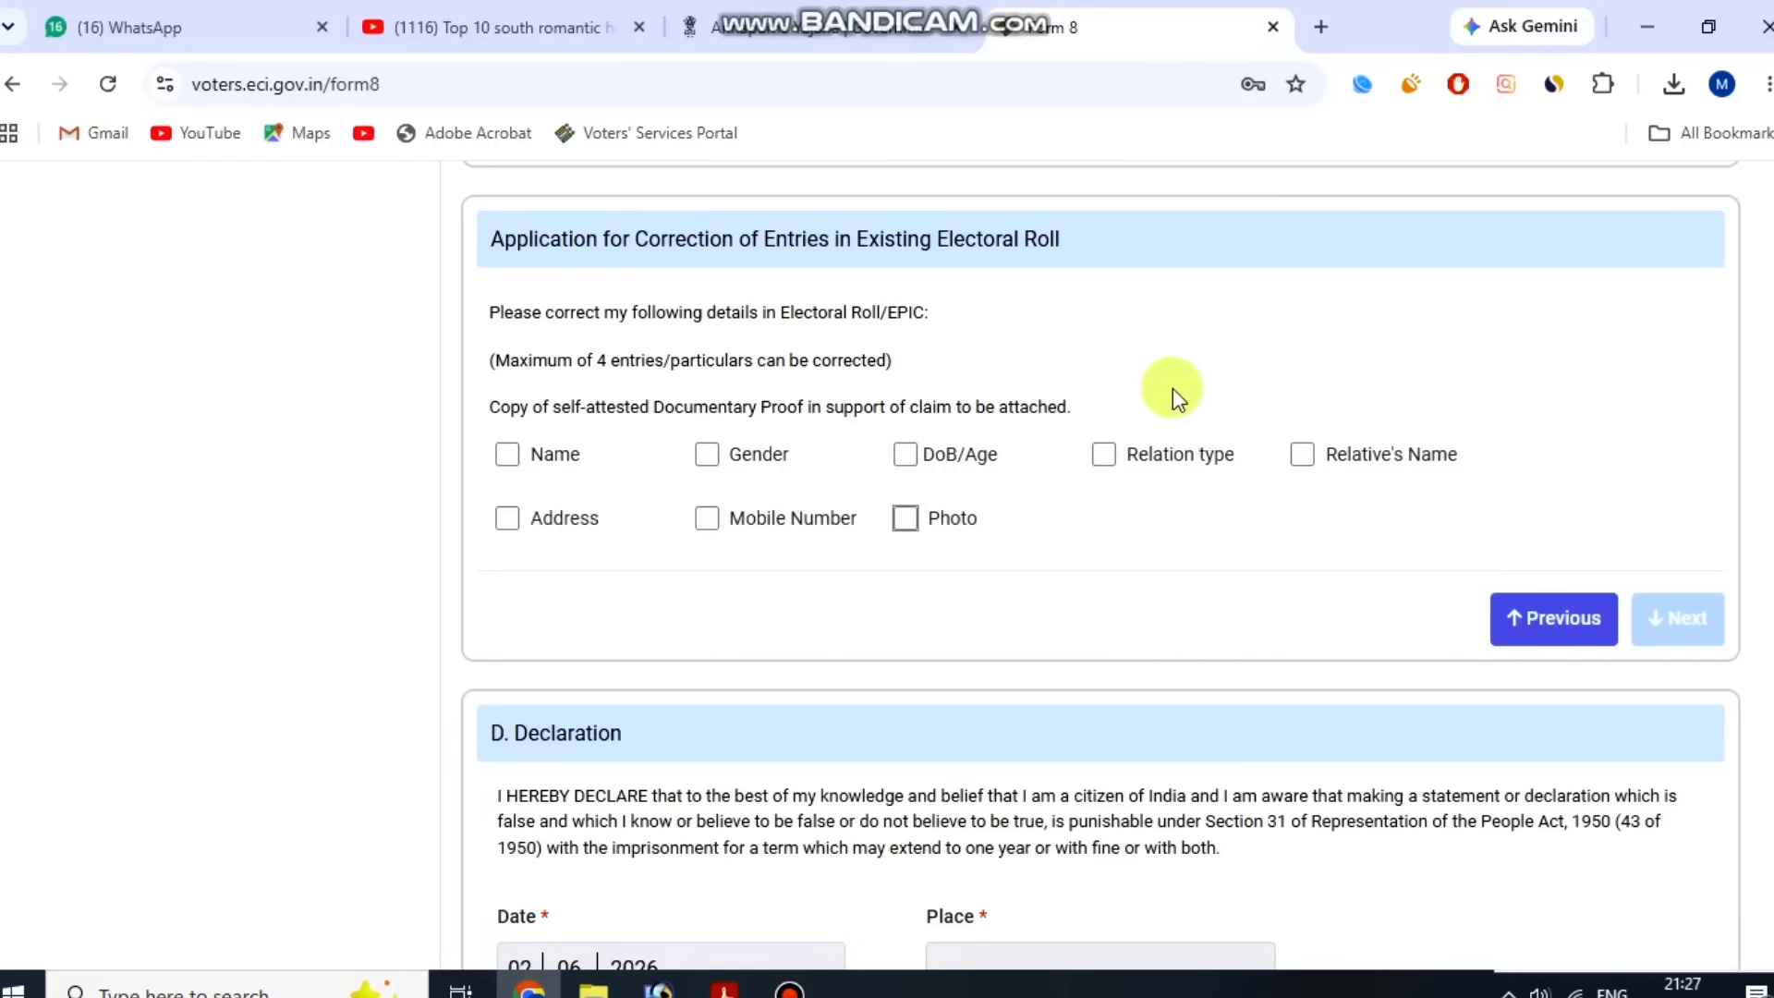
Tick Gender, Mobile Number, Relation type and Relative's Name as the entries to be corrected.
{"action": "left_click", "coordinate": [708, 456]}
{"action": "left_click", "coordinate": [728, 520]}
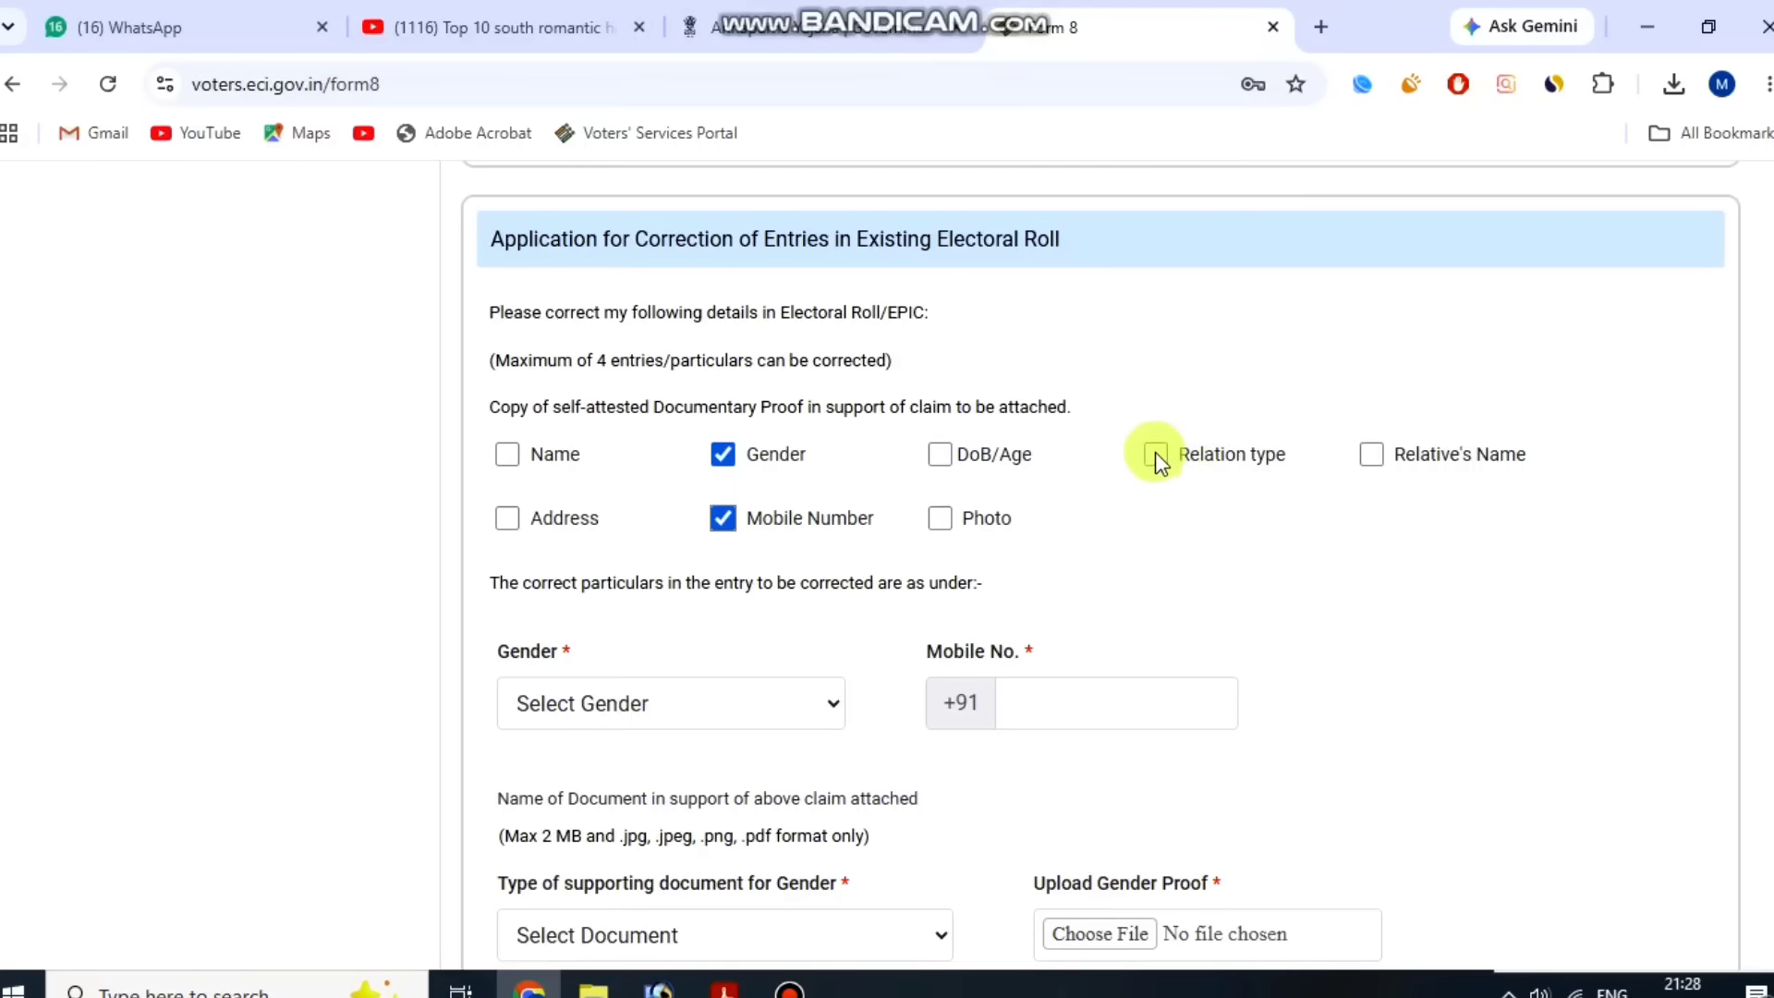
{"action": "left_click", "coordinate": [1155, 453]}
{"action": "left_click", "coordinate": [1373, 452]}
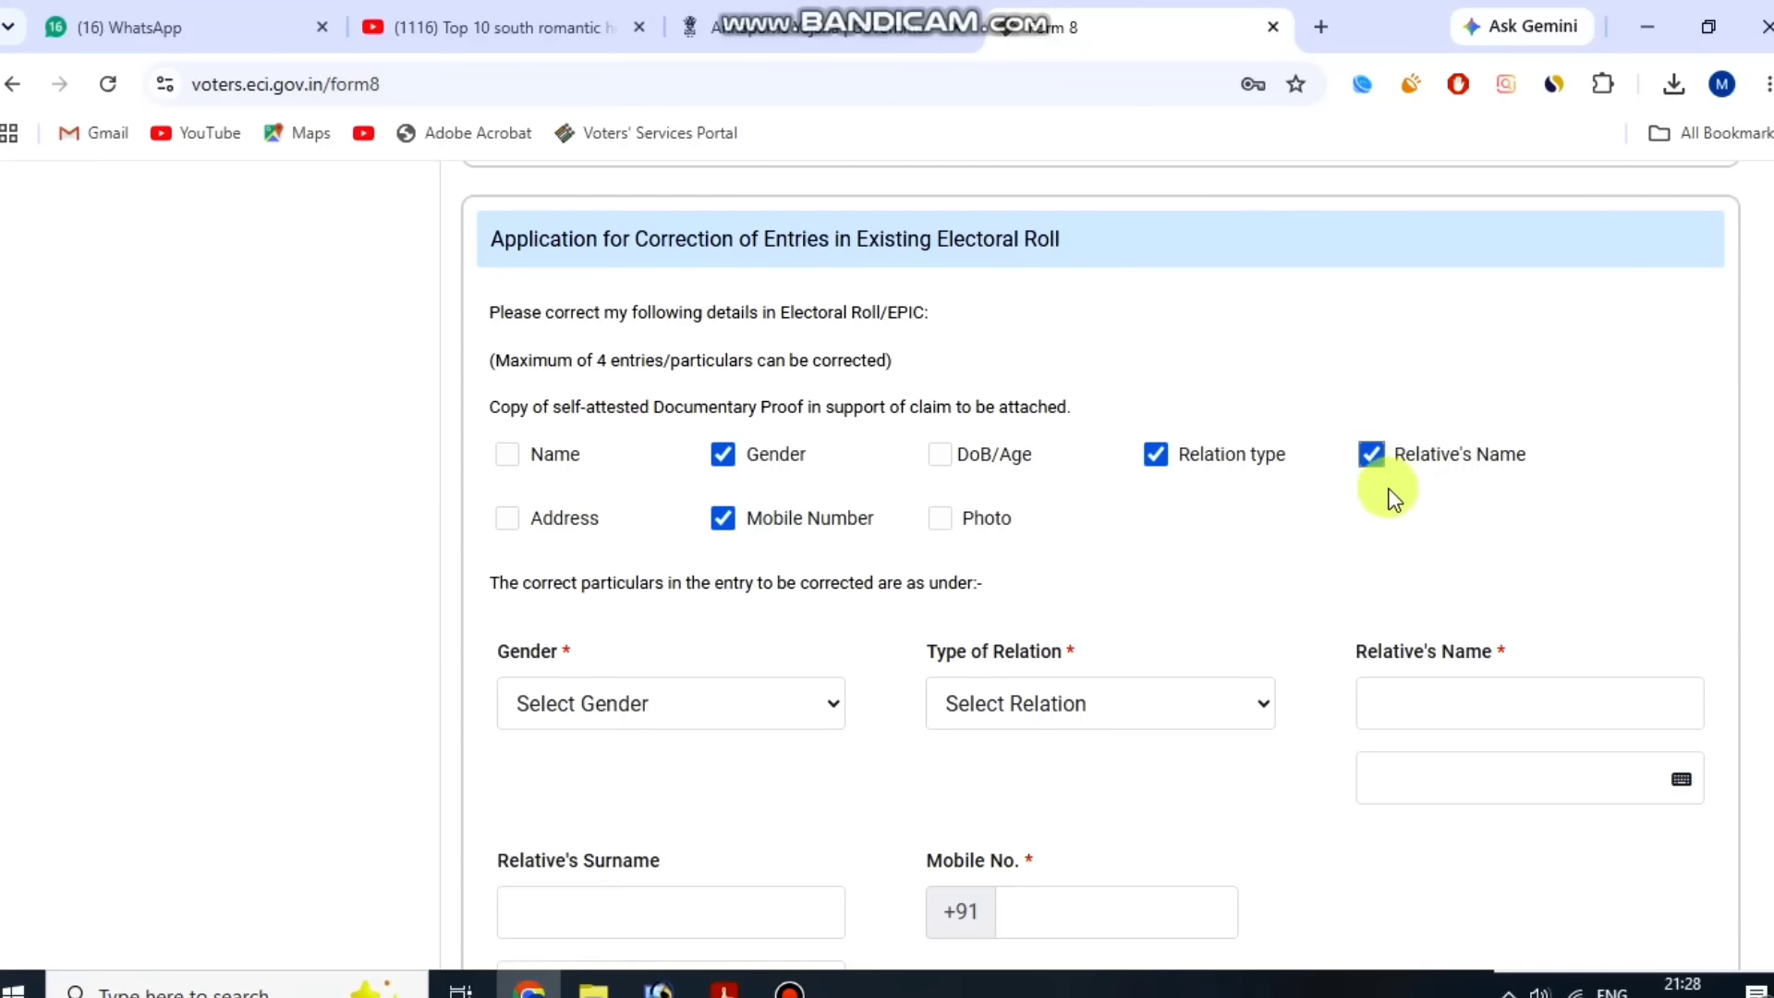
Set the corrected gender to FEMALE.
{"action": "left_click_drag", "start_coordinate": [541, 661], "coordinate": [693, 695]}
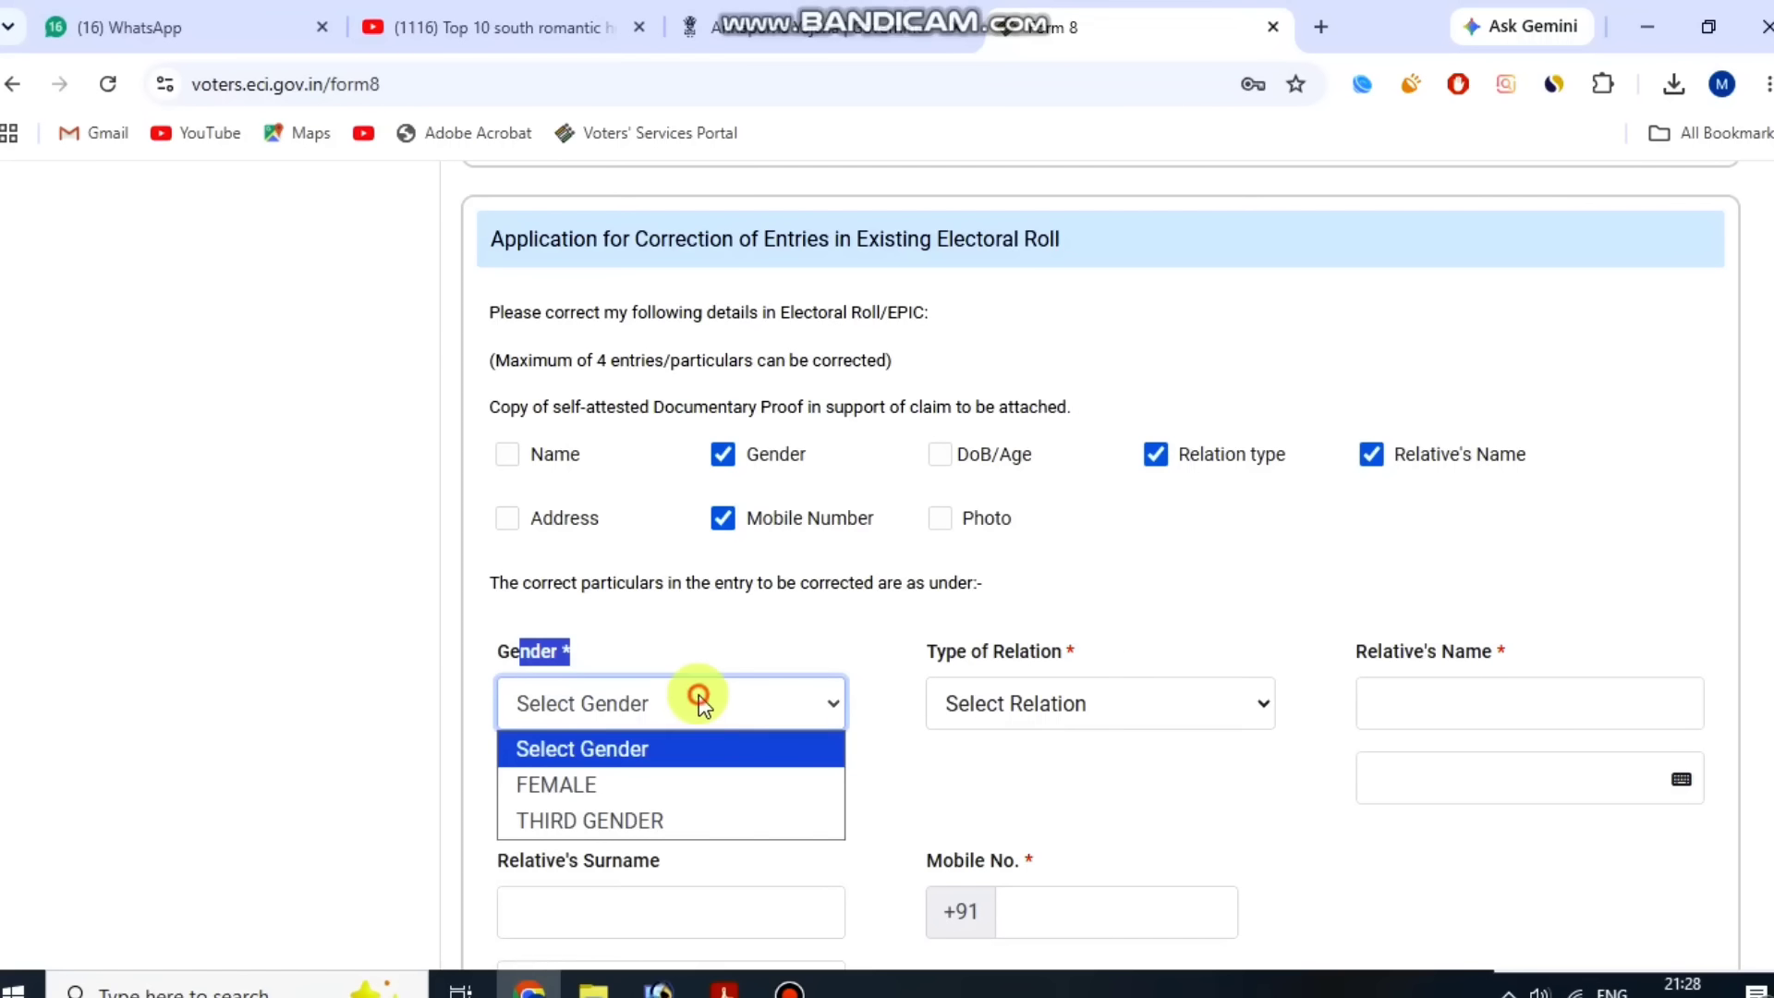
{"action": "left_click", "coordinate": [665, 783]}
{"action": "left_click", "coordinate": [765, 578]}
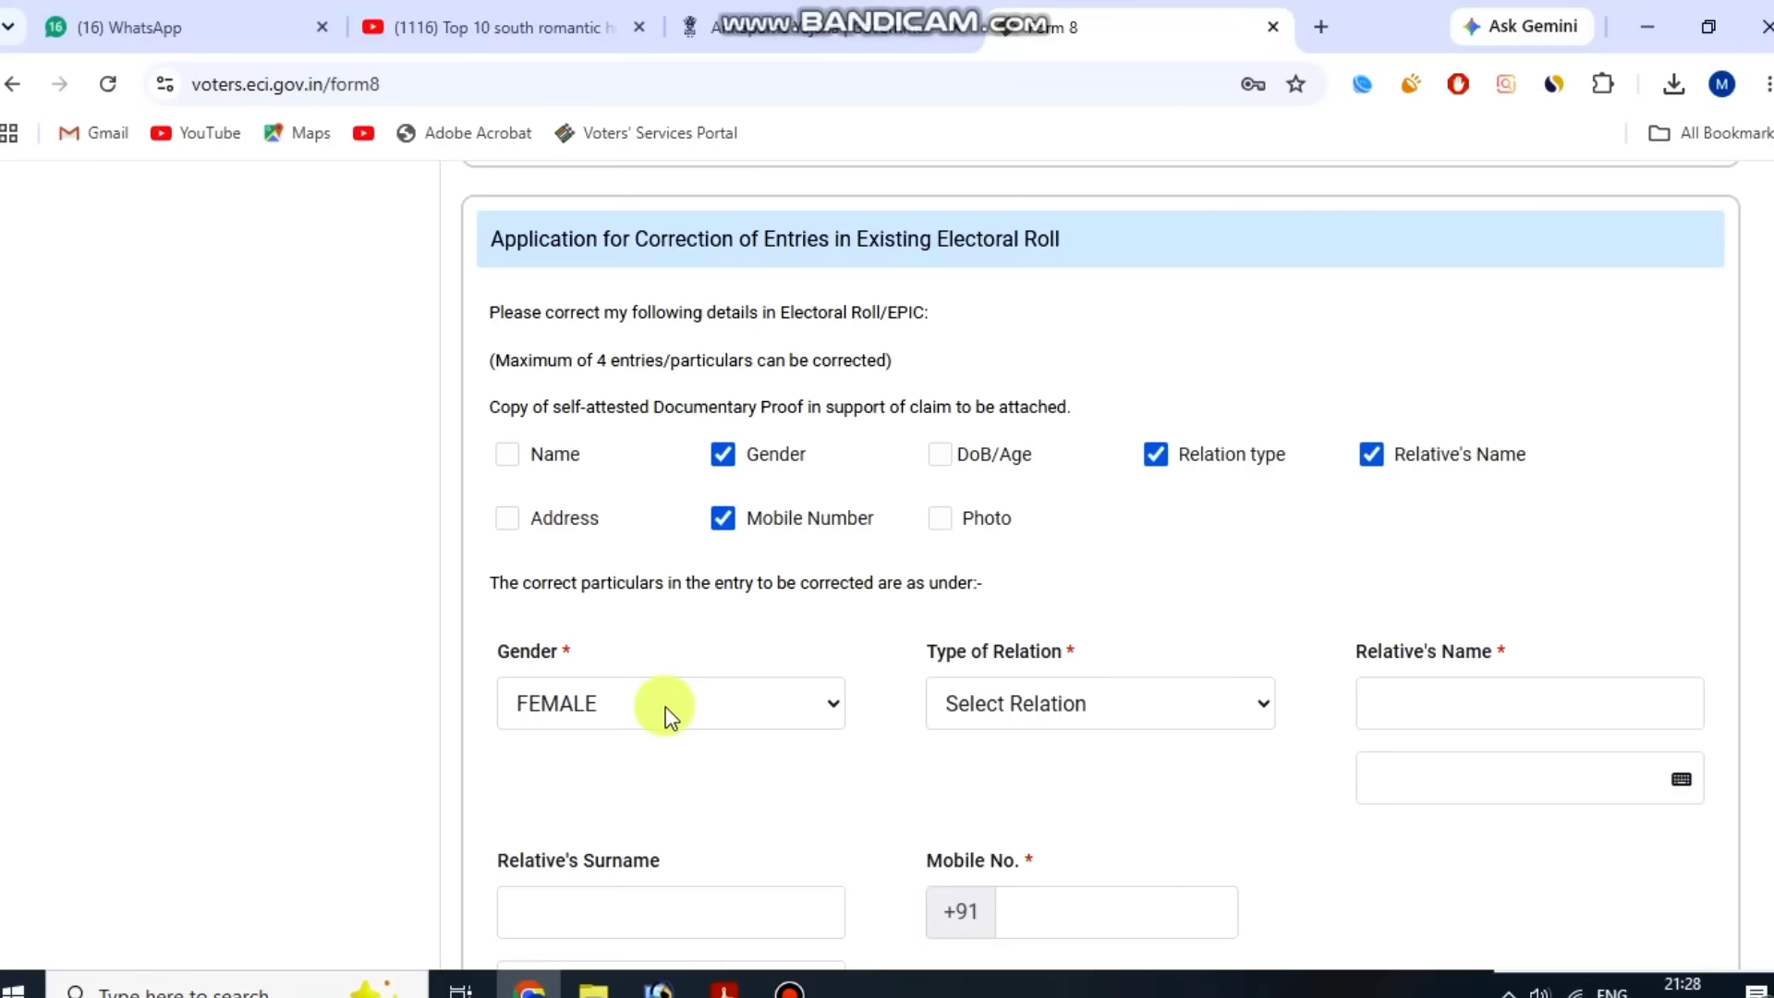
{"action": "left_click", "coordinate": [630, 728]}
{"action": "left_click", "coordinate": [626, 737]}
{"action": "left_click", "coordinate": [705, 607]}
Set the type of relation to Father.
{"action": "left_click_drag", "start_coordinate": [906, 646], "coordinate": [1121, 652]}
{"action": "left_click", "coordinate": [1094, 712]}
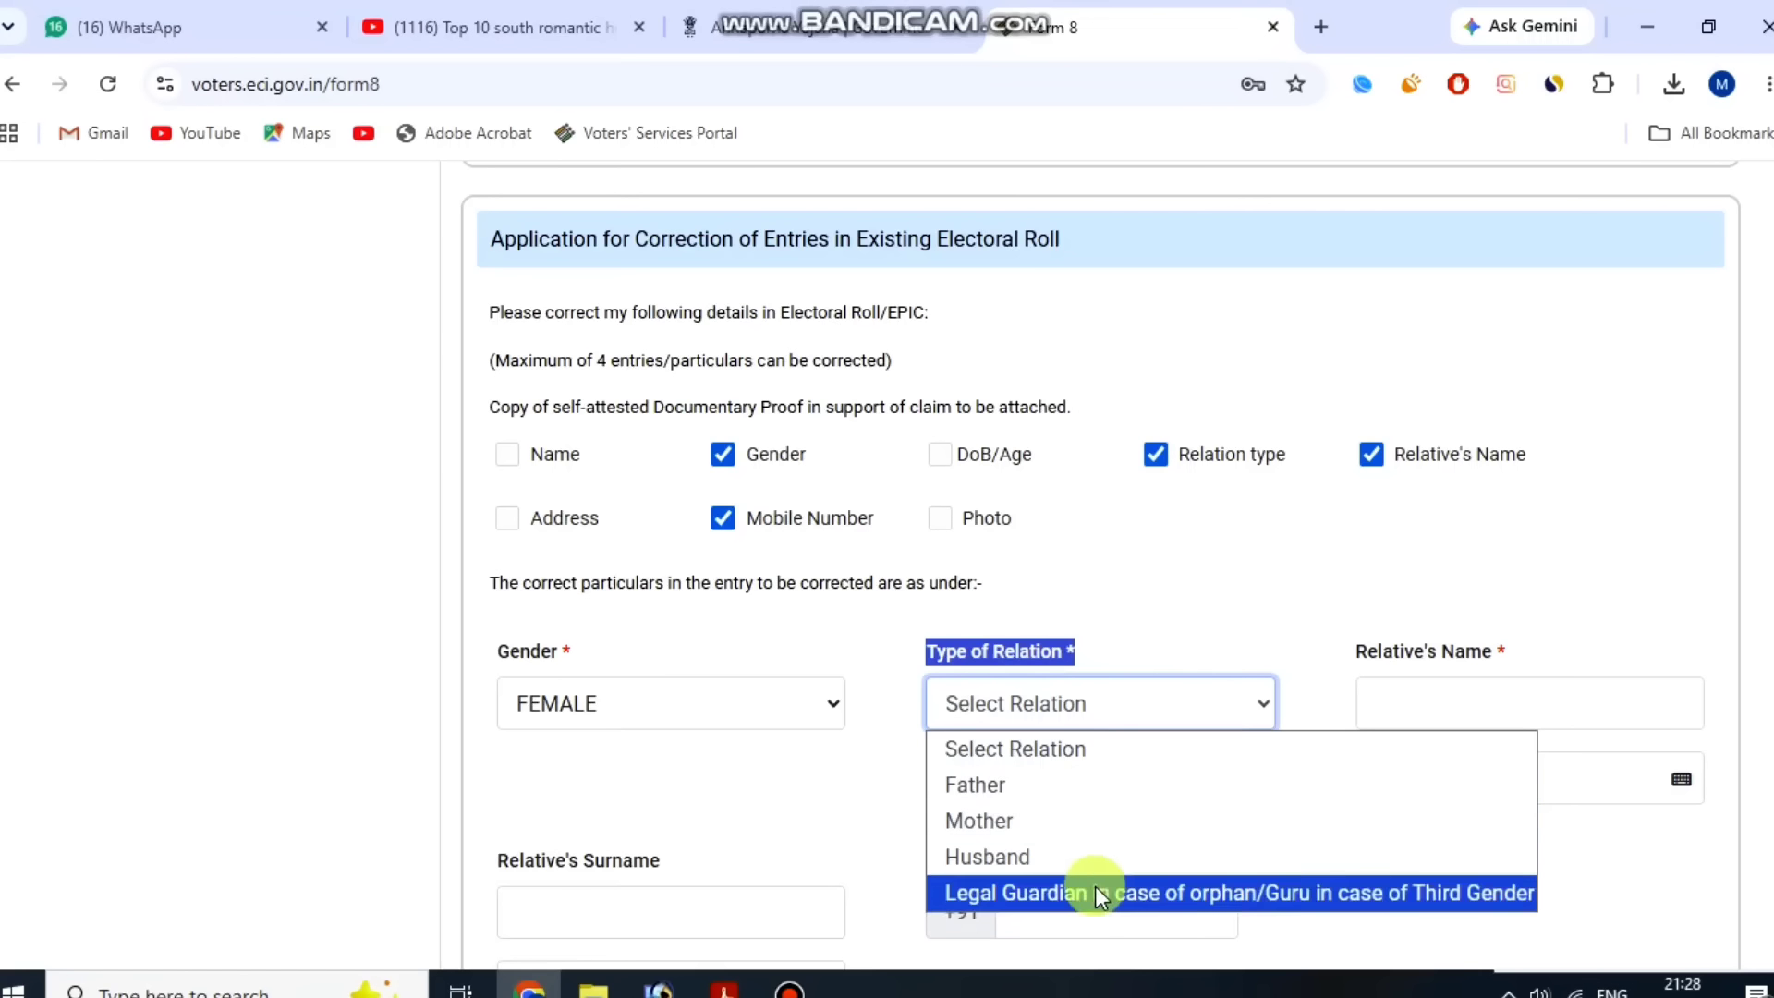
{"action": "left_click", "coordinate": [1077, 785]}
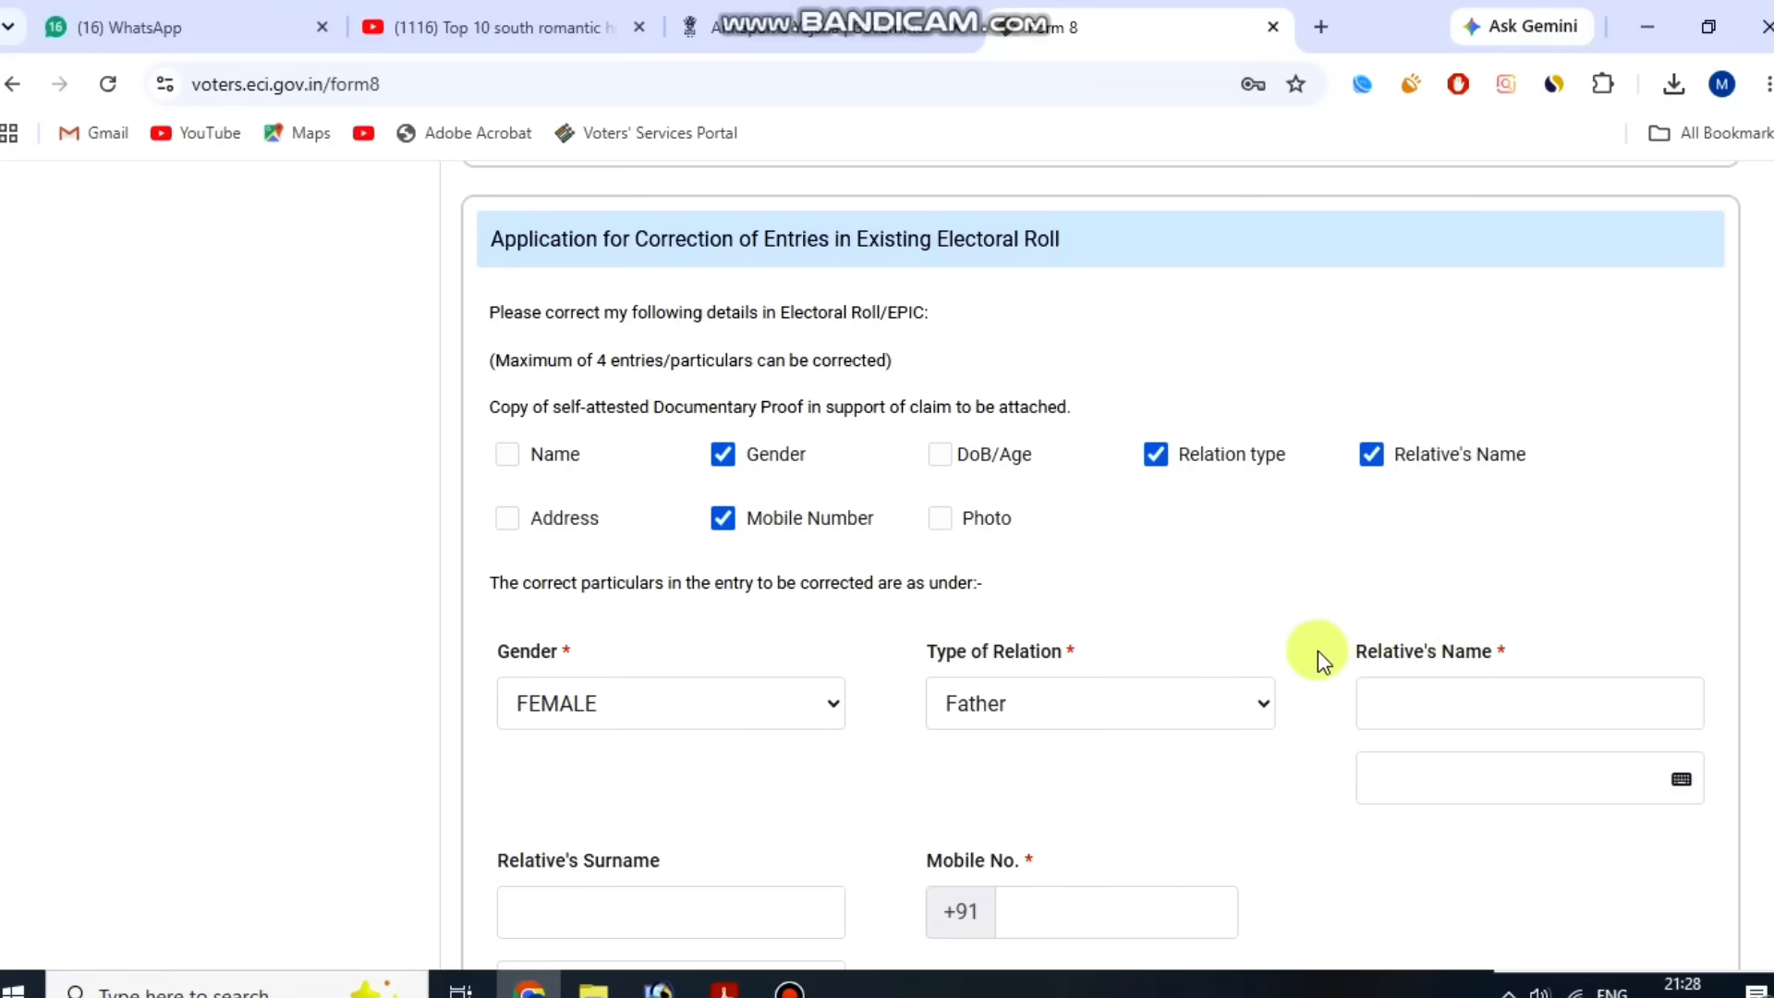
{"action": "left_click", "coordinate": [1511, 615]}
Examine the Relative's Name, Relative's Surname, Mobile No. and the supporting document fields for gender and relation.
{"action": "scroll", "coordinate": [1533, 642], "scroll_direction": "down", "scroll_amount": 1}
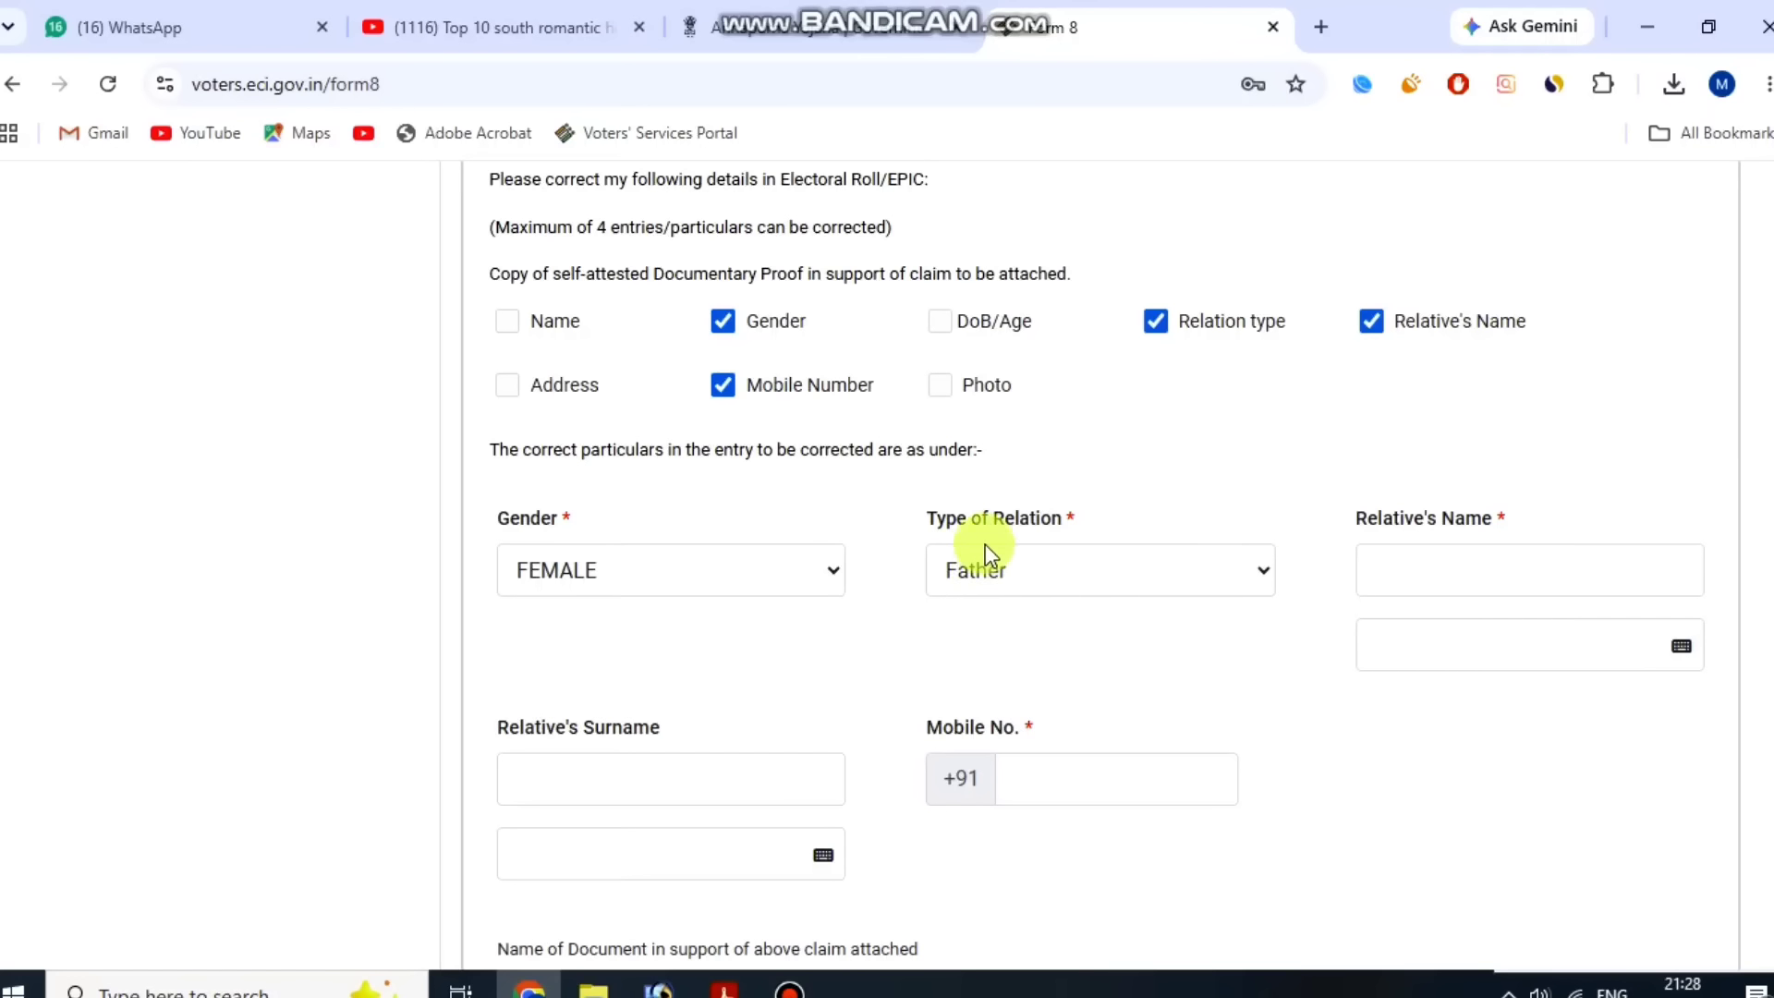
{"action": "left_click_drag", "start_coordinate": [928, 517], "coordinate": [1062, 507]}
{"action": "left_click", "coordinate": [1062, 507]}
{"action": "left_click_drag", "start_coordinate": [1357, 520], "coordinate": [1512, 534]}
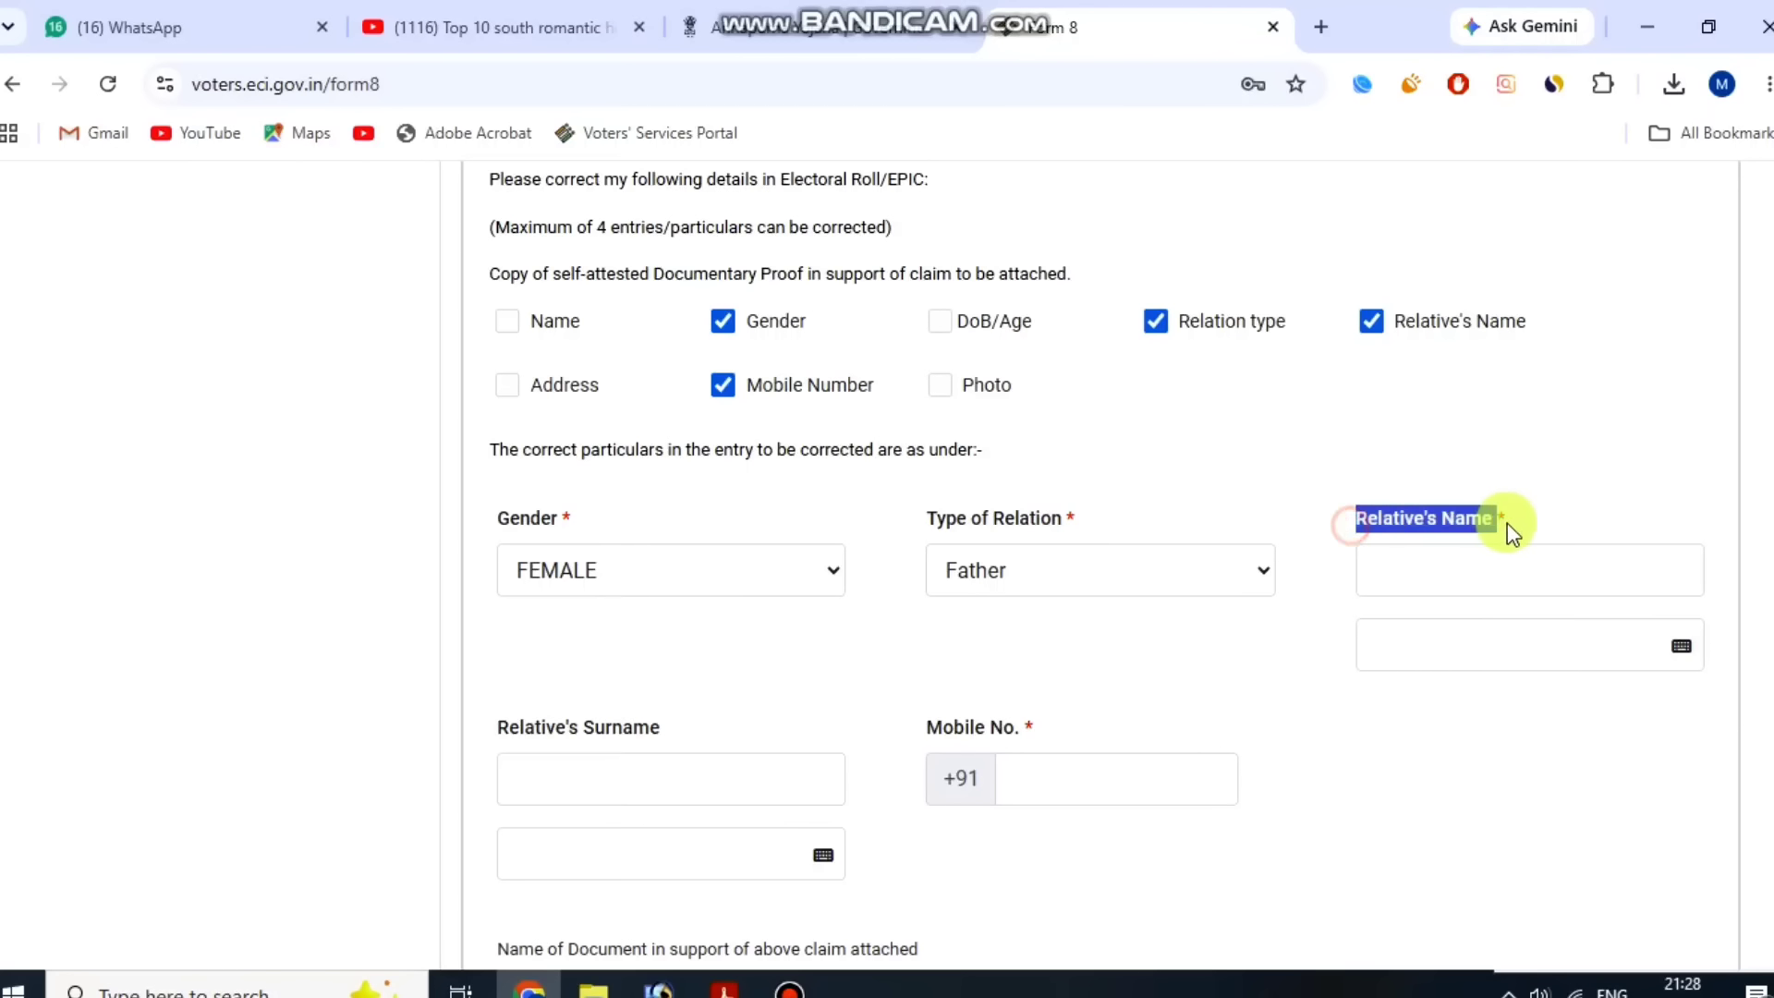
{"action": "left_click", "coordinate": [1511, 534]}
{"action": "left_click_drag", "start_coordinate": [526, 731], "coordinate": [690, 729]}
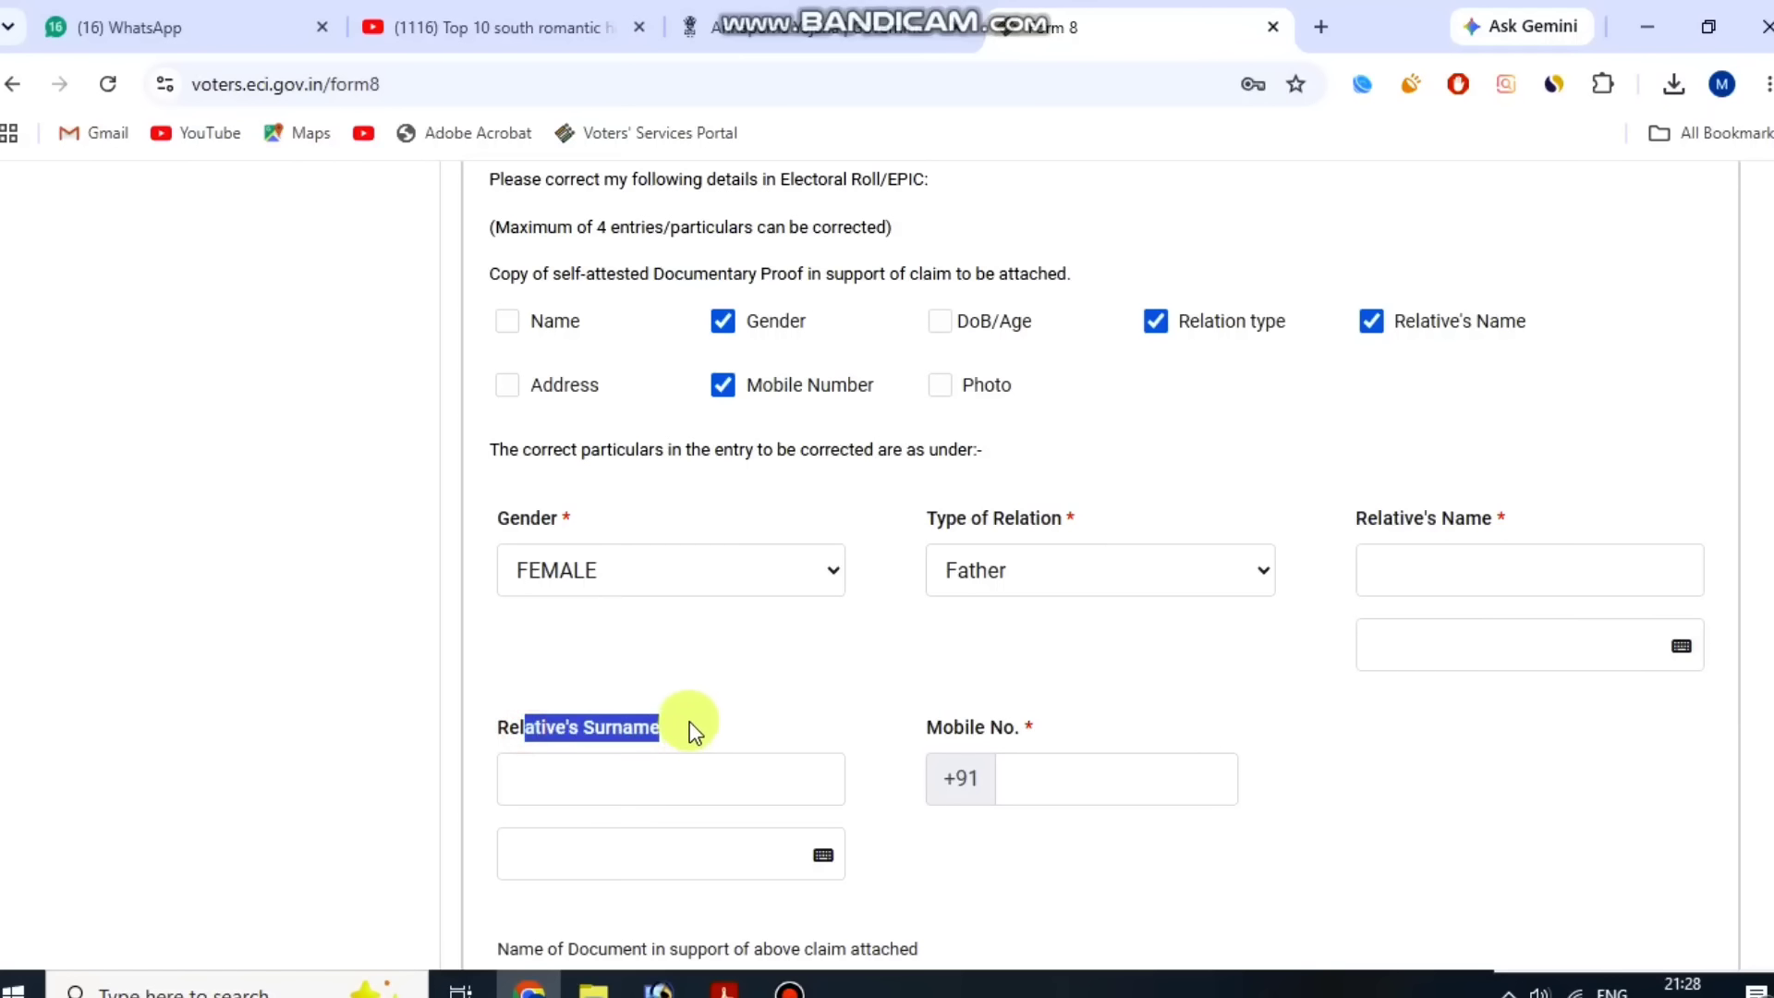
{"action": "left_click", "coordinate": [689, 729]}
{"action": "scroll", "coordinate": [937, 702], "scroll_direction": "down", "scroll_amount": 1}
{"action": "left_click_drag", "start_coordinate": [920, 599], "coordinate": [1060, 610]}
{"action": "left_click", "coordinate": [1114, 599]}
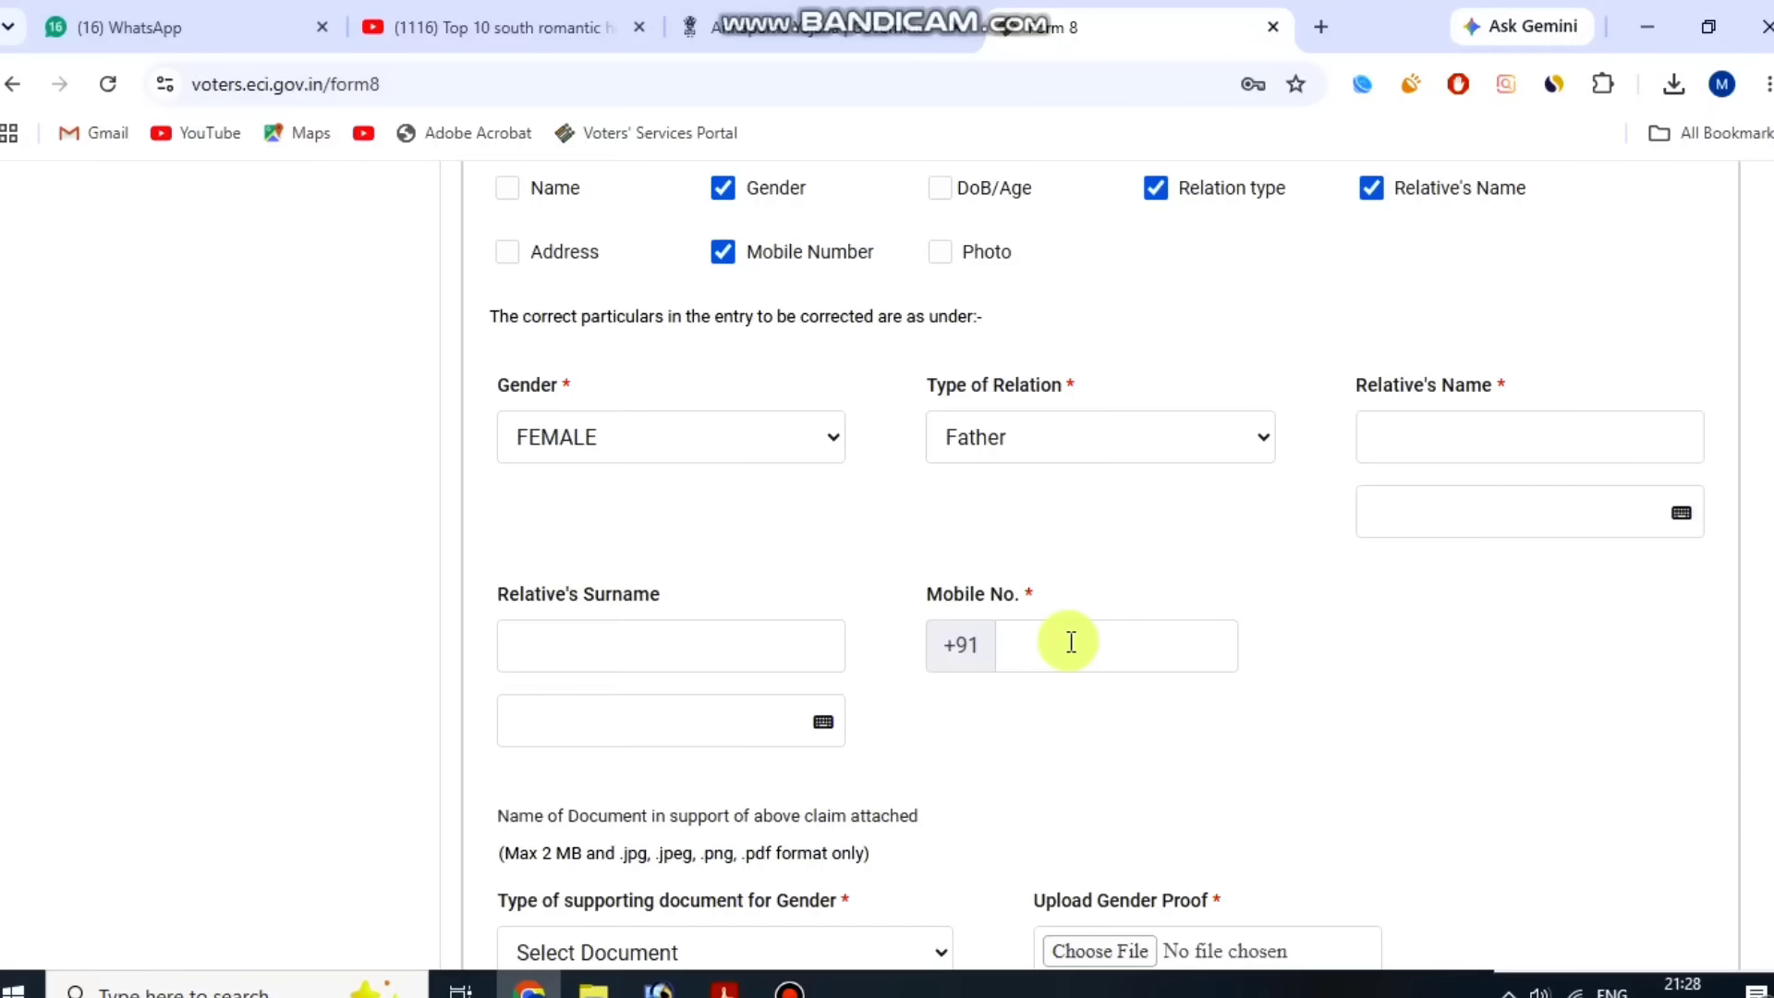
{"action": "scroll", "coordinate": [1073, 650], "scroll_direction": "down", "scroll_amount": 2}
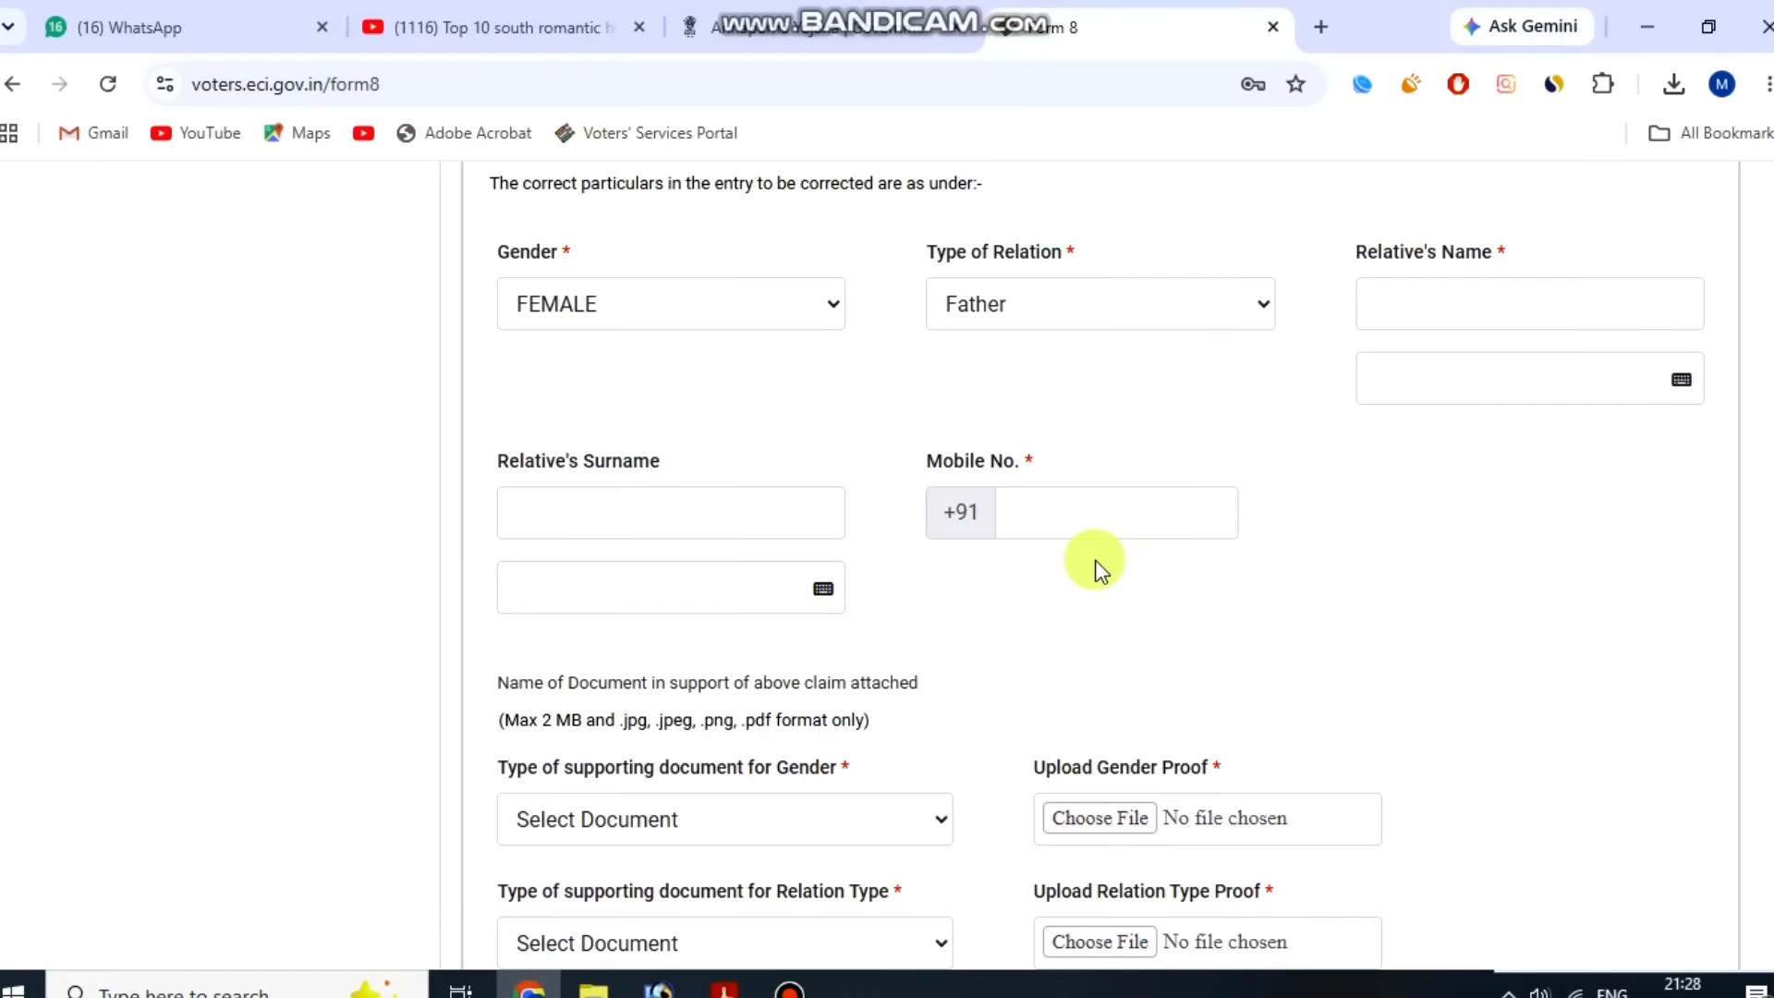
{"action": "scroll", "coordinate": [1096, 558], "scroll_direction": "down", "scroll_amount": 2}
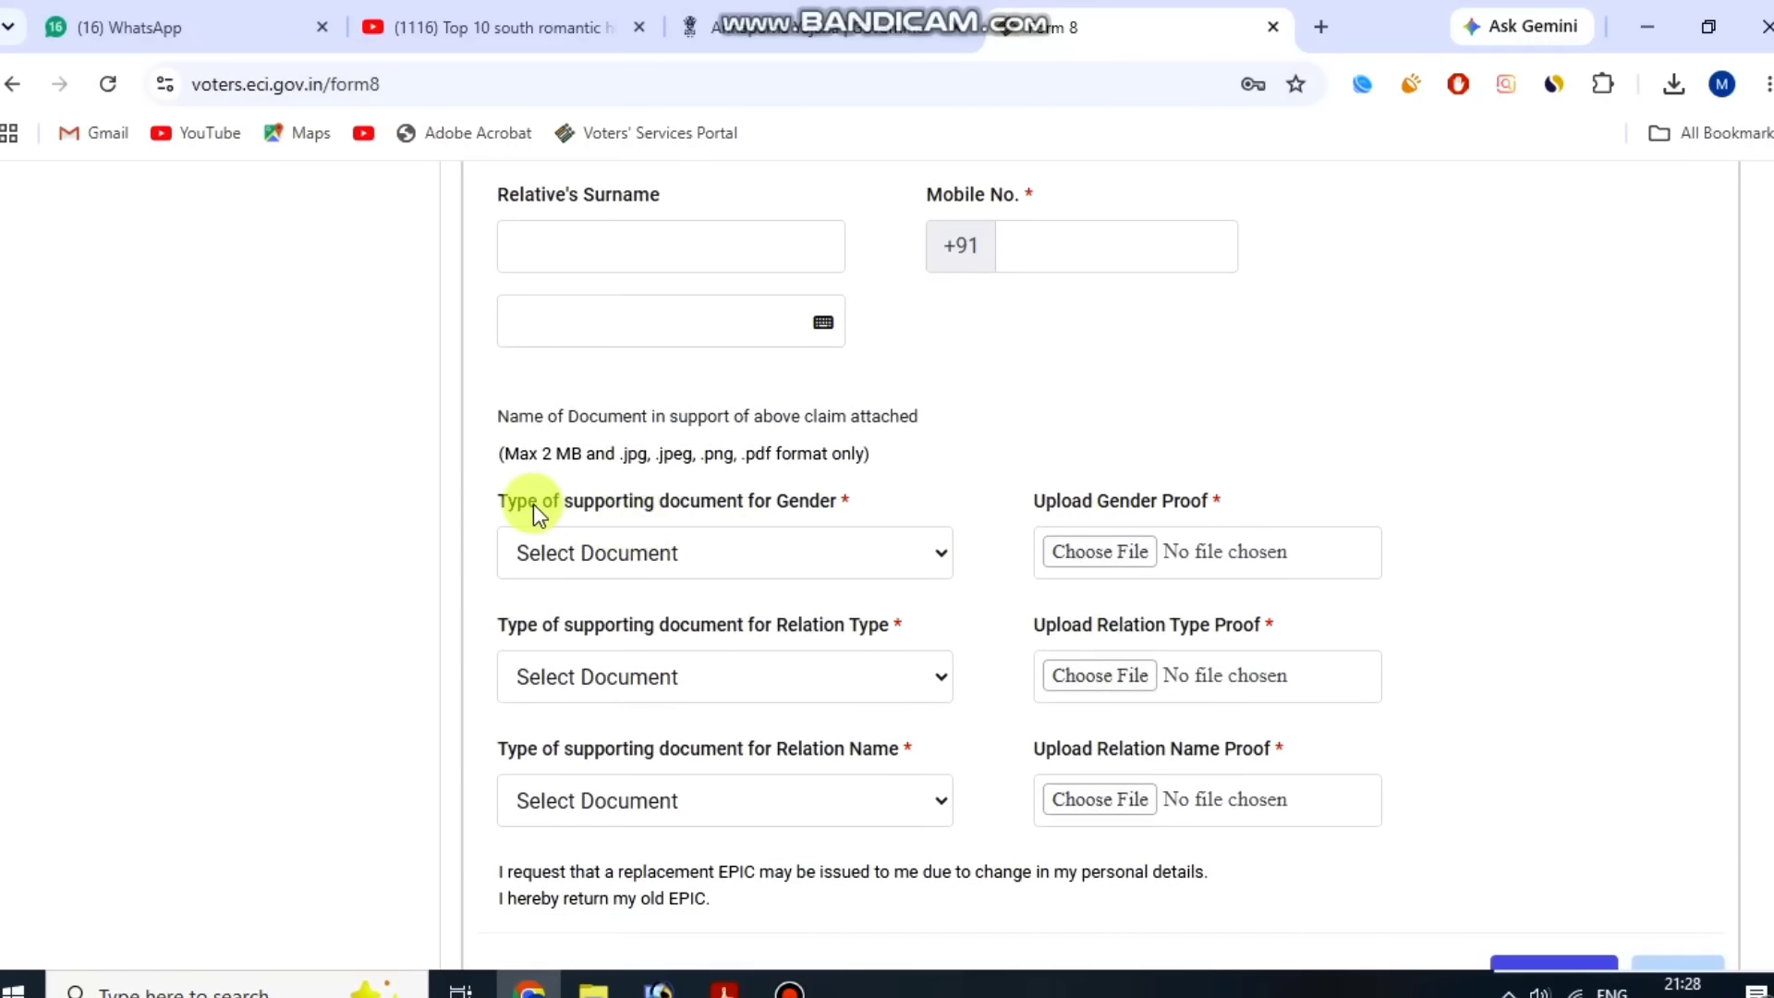
Choose Aadhaar Card as the supporting document type for Gender.
{"action": "left_click_drag", "start_coordinate": [499, 501], "coordinate": [507, 500]}
{"action": "left_click_drag", "start_coordinate": [739, 510], "coordinate": [823, 523]}
{"action": "left_click", "coordinate": [817, 525]}
{"action": "left_click", "coordinate": [784, 566]}
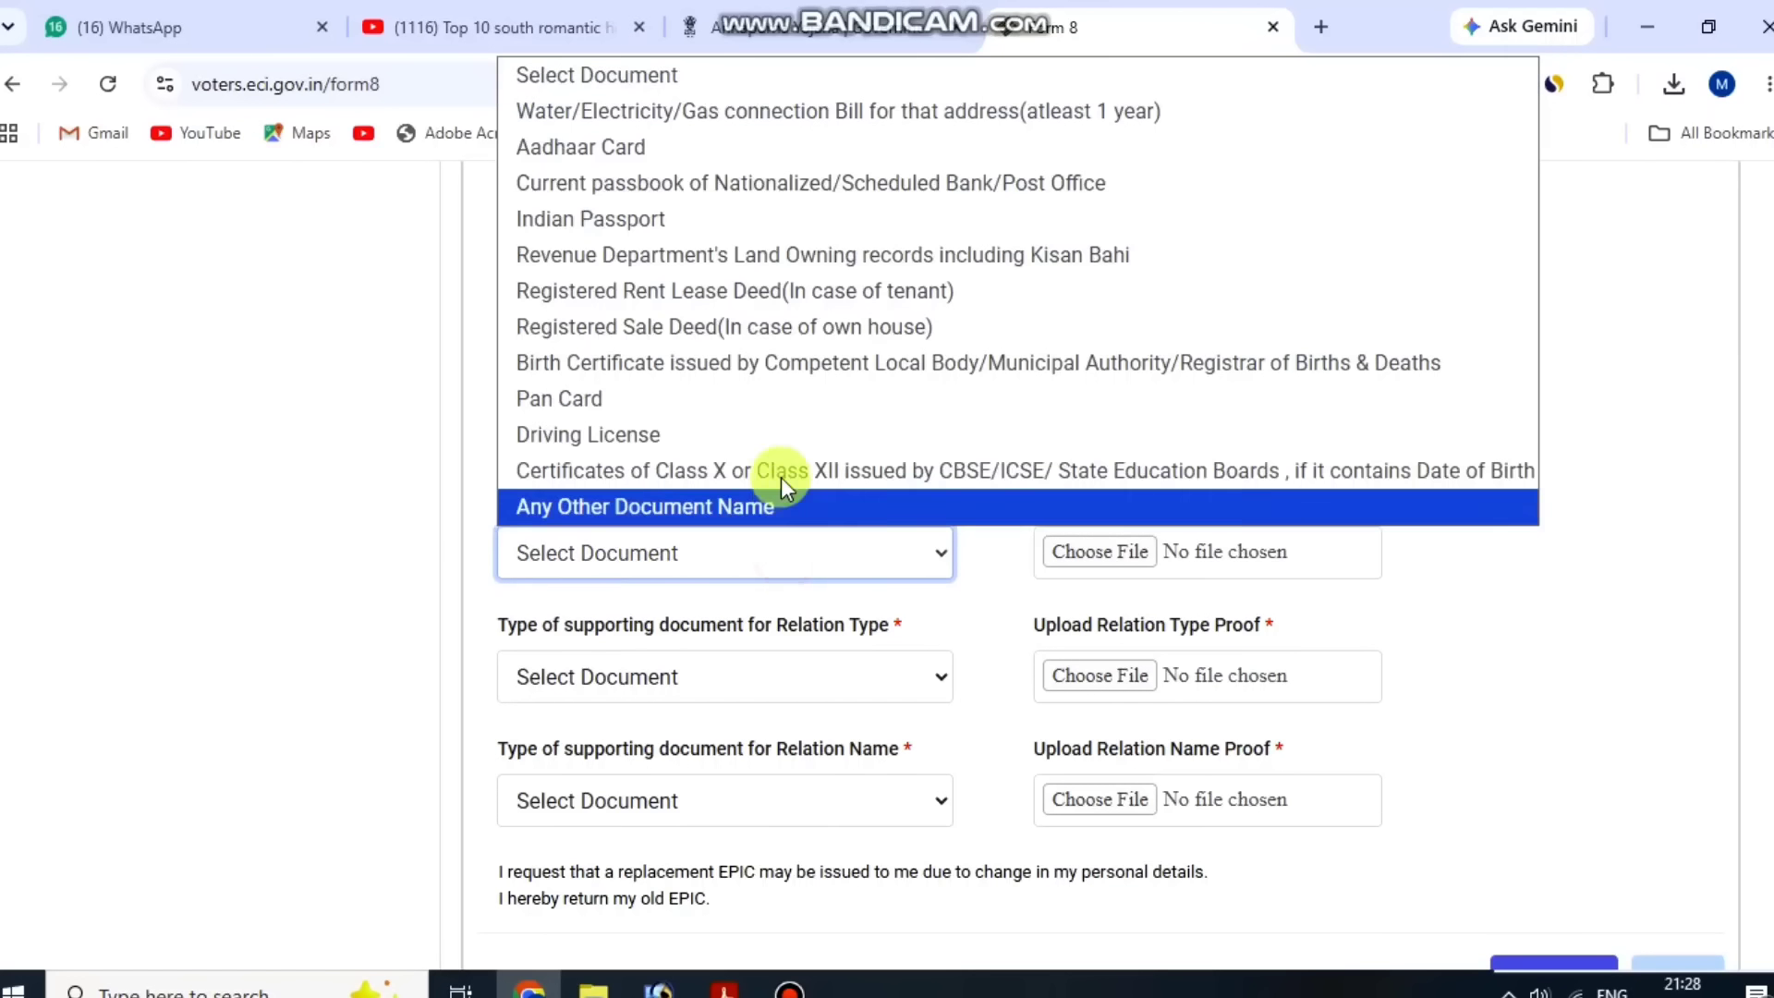
{"action": "left_click", "coordinate": [684, 148]}
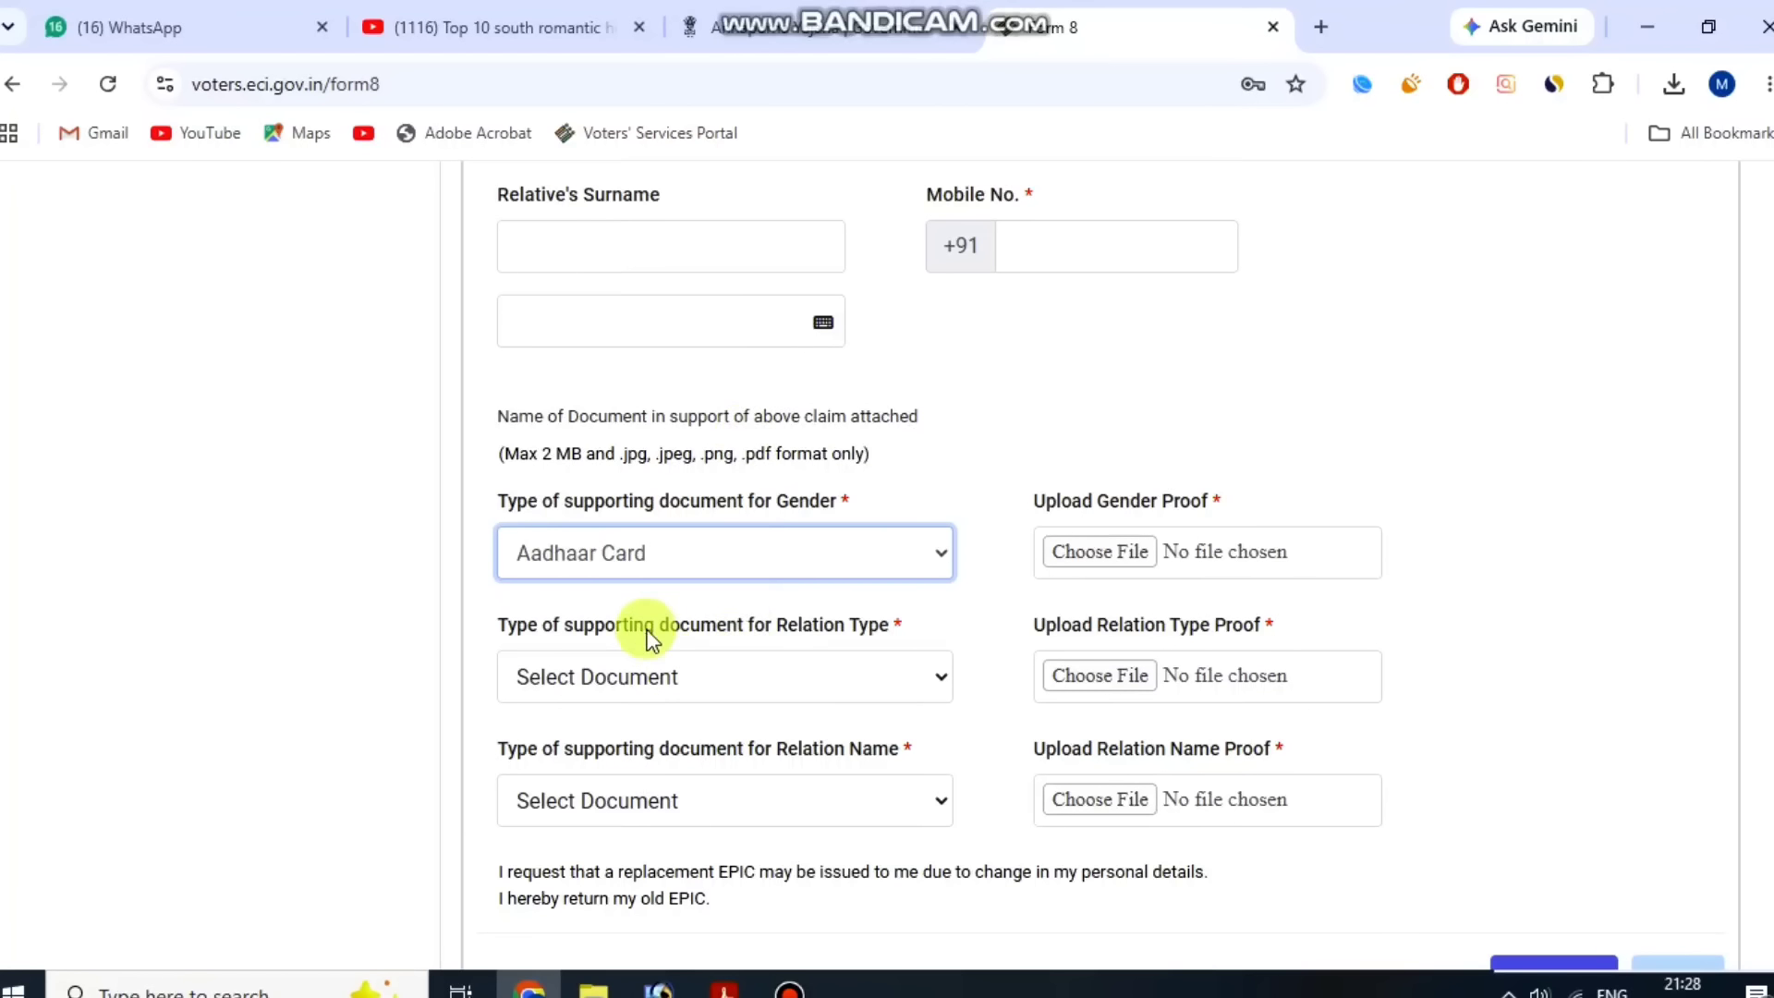
Choose Aadhaar Card as the supporting document type for both Relation Type and Relation Name.
{"action": "left_click_drag", "start_coordinate": [645, 627], "coordinate": [852, 628]}
{"action": "left_click", "coordinate": [861, 675]}
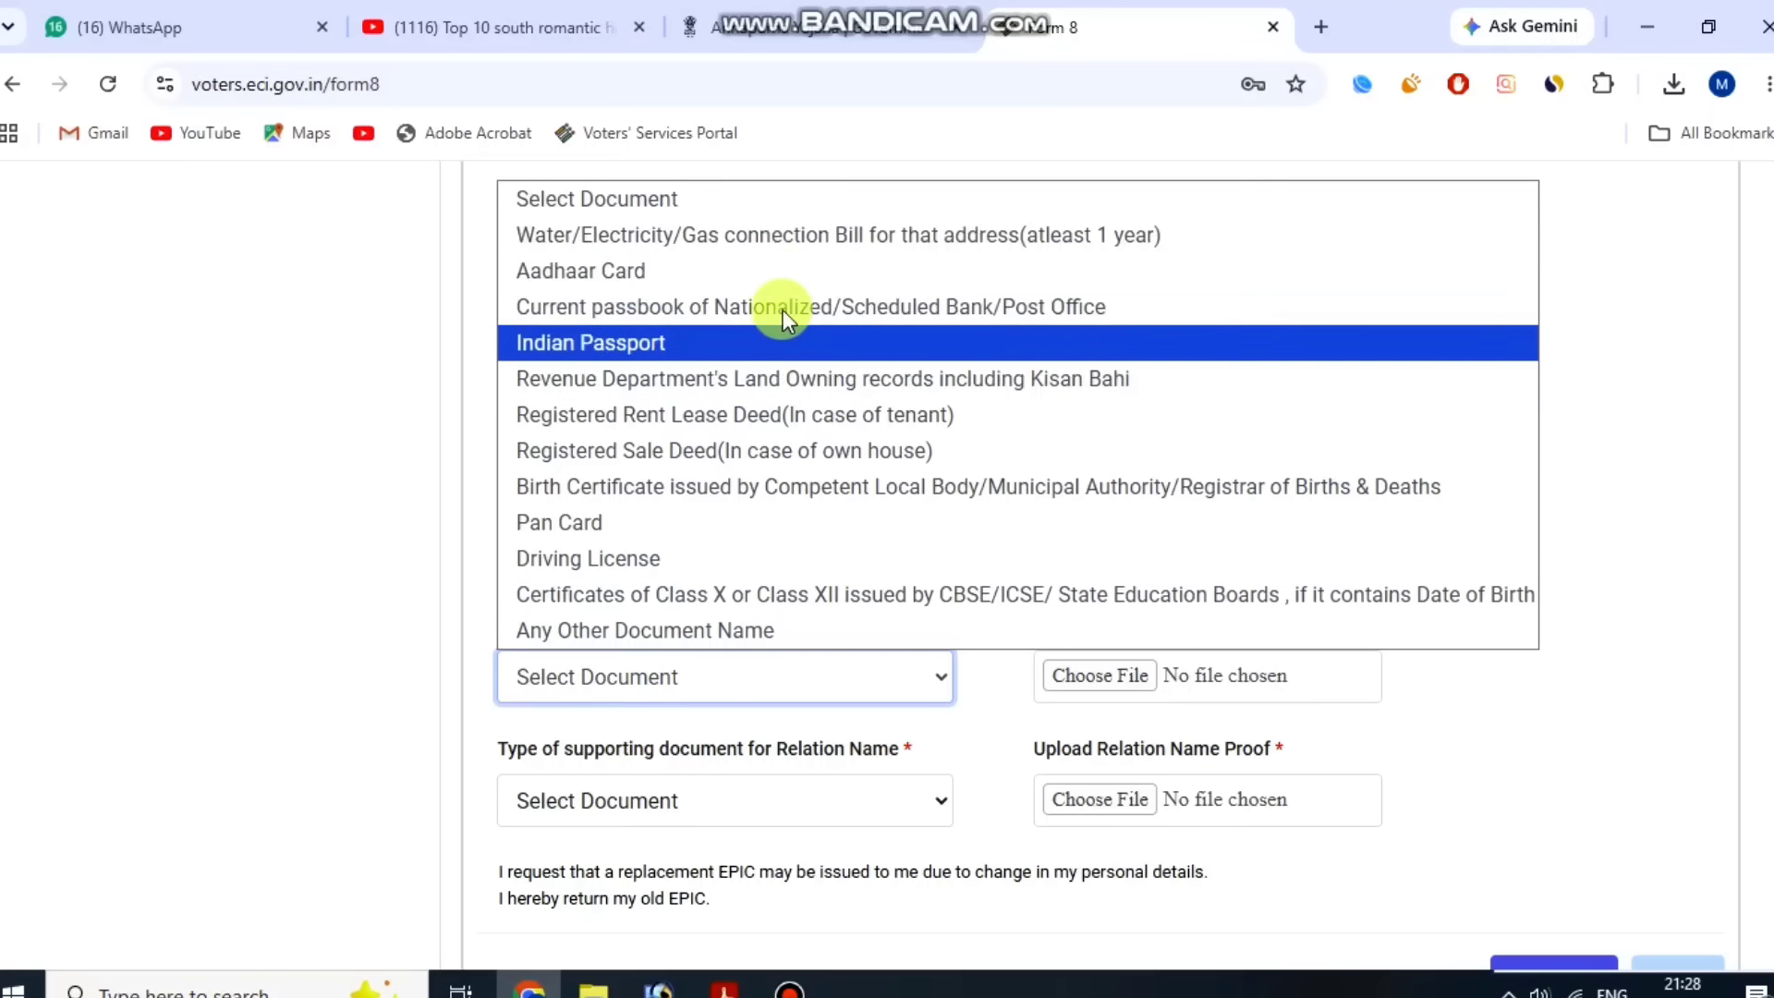
{"action": "left_click", "coordinate": [781, 278]}
{"action": "left_click", "coordinate": [968, 639]}
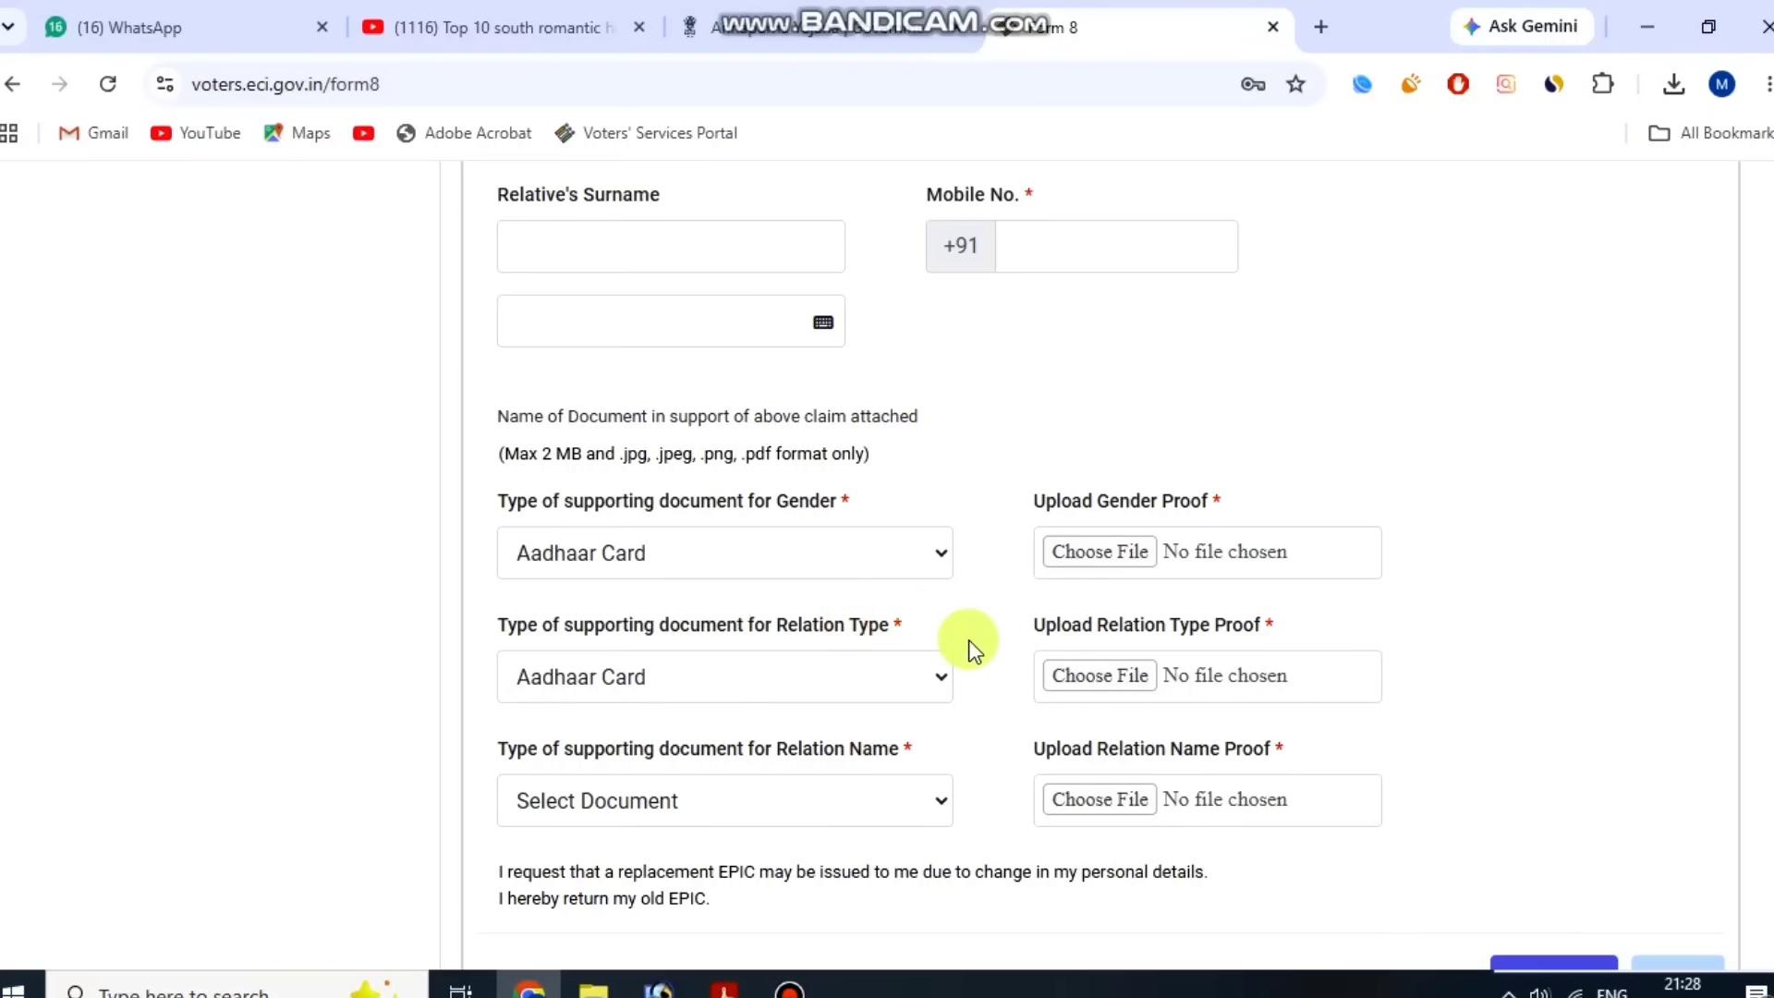
{"action": "left_click", "coordinate": [708, 804]}
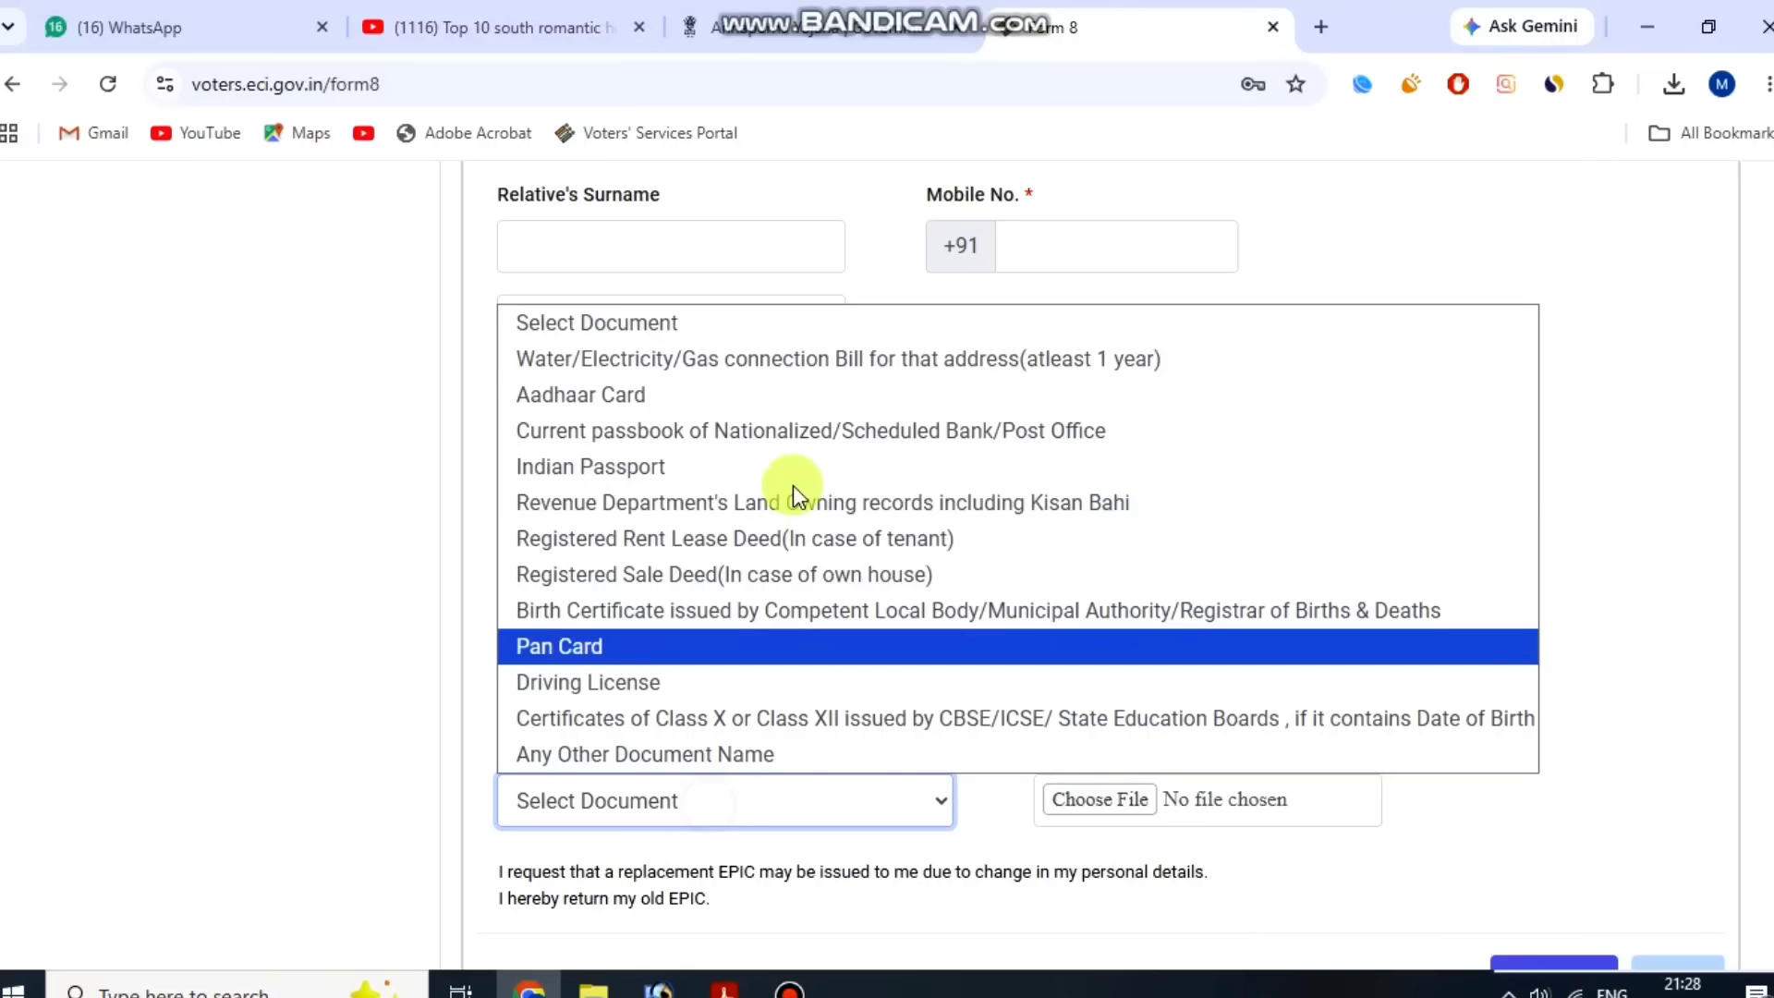
{"action": "left_click", "coordinate": [759, 397]}
{"action": "left_click", "coordinate": [1516, 645]}
Continue past the supporting documents section to the Declaration section.
{"action": "scroll", "coordinate": [1442, 684], "scroll_direction": "down", "scroll_amount": 3}
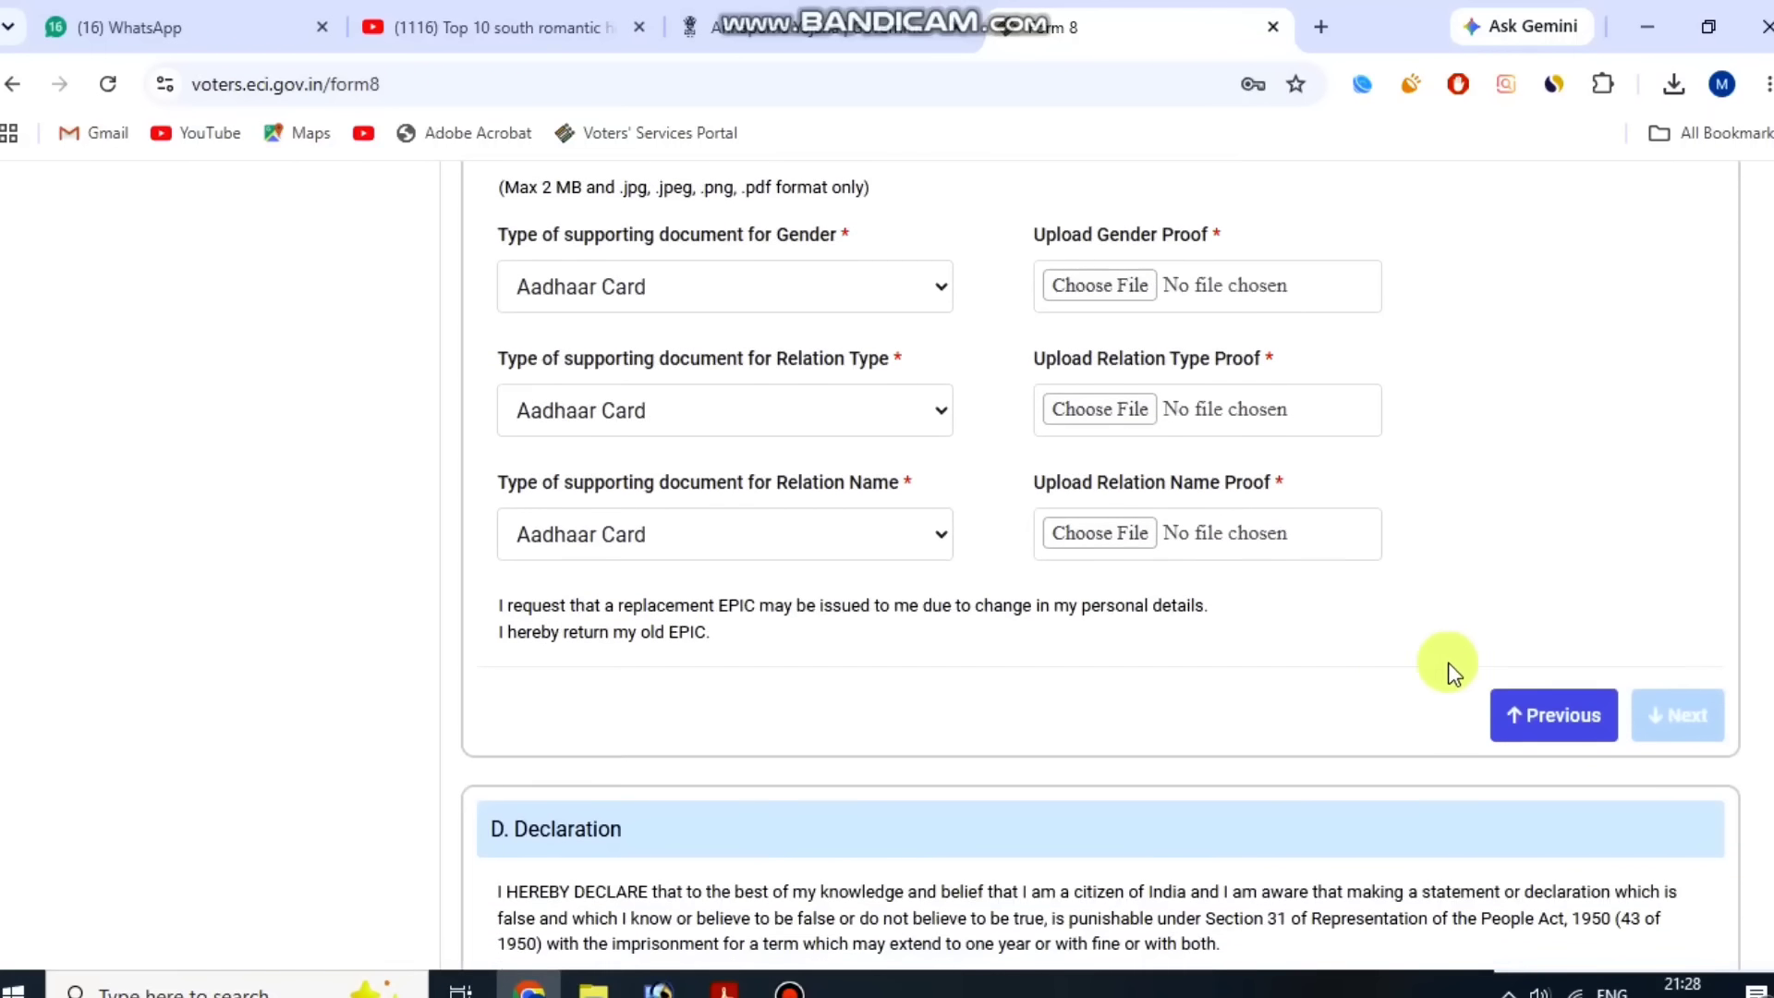
{"action": "scroll", "coordinate": [1560, 717], "scroll_direction": "up", "scroll_amount": 7}
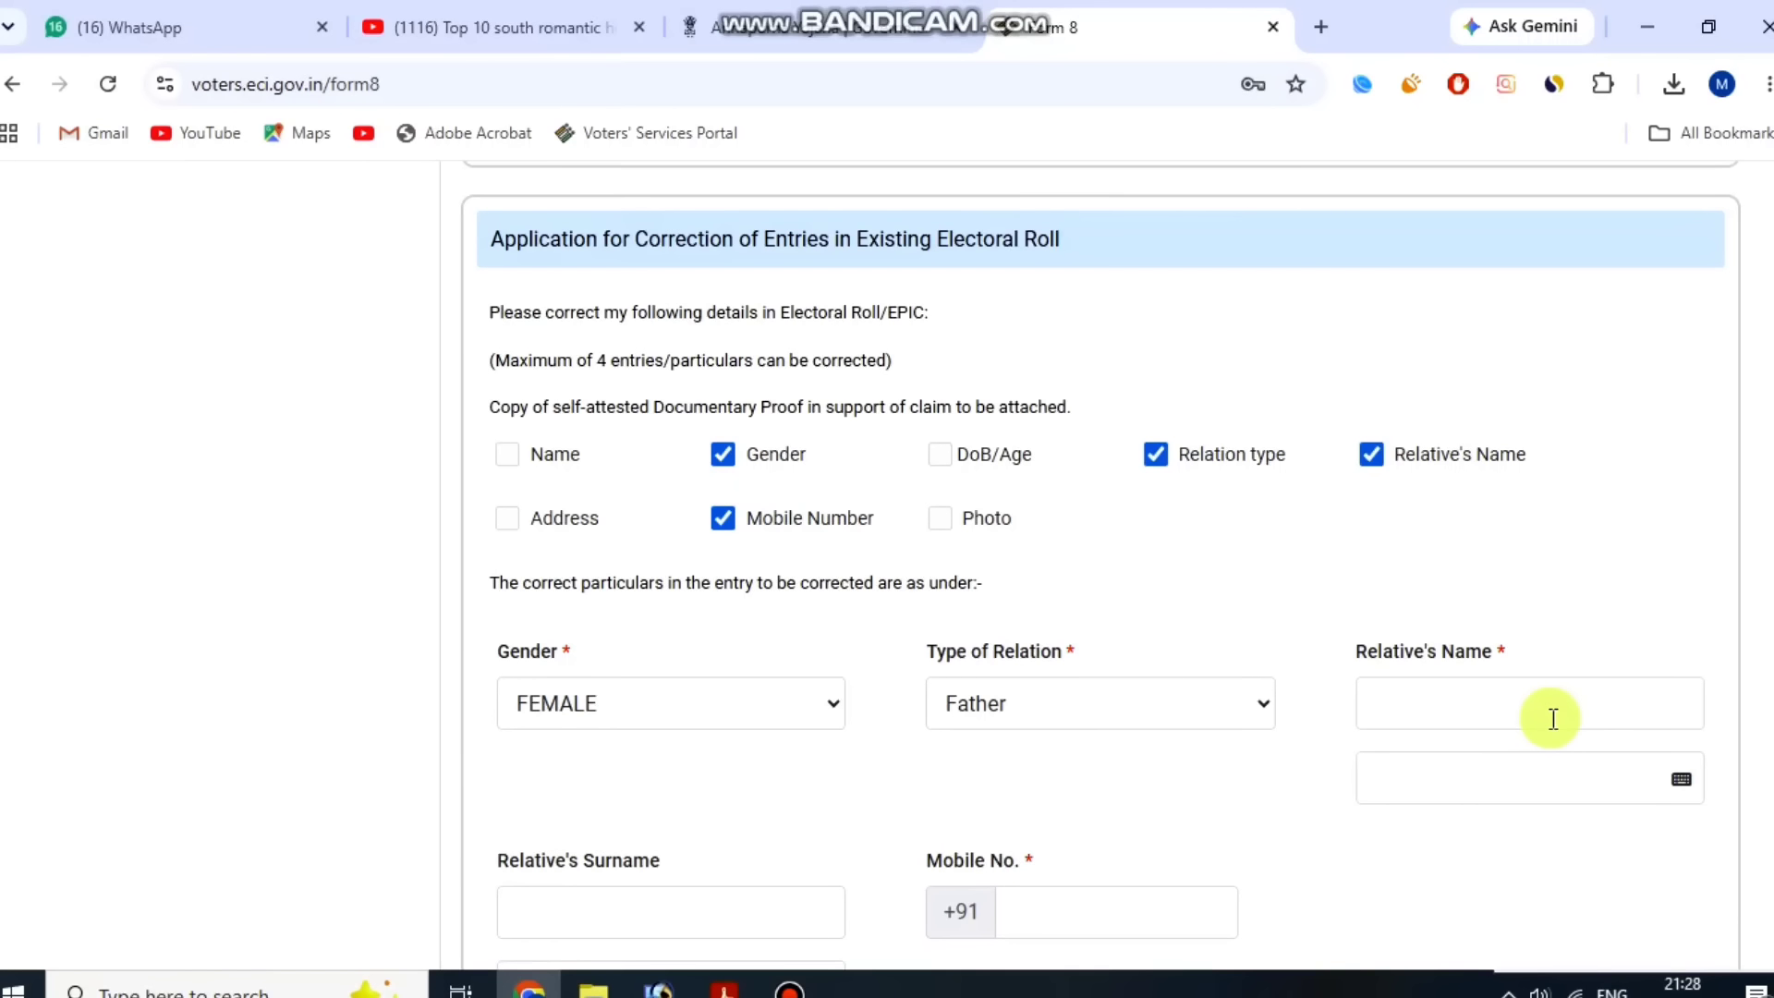
{"action": "scroll", "coordinate": [1587, 736], "scroll_direction": "down", "scroll_amount": 6}
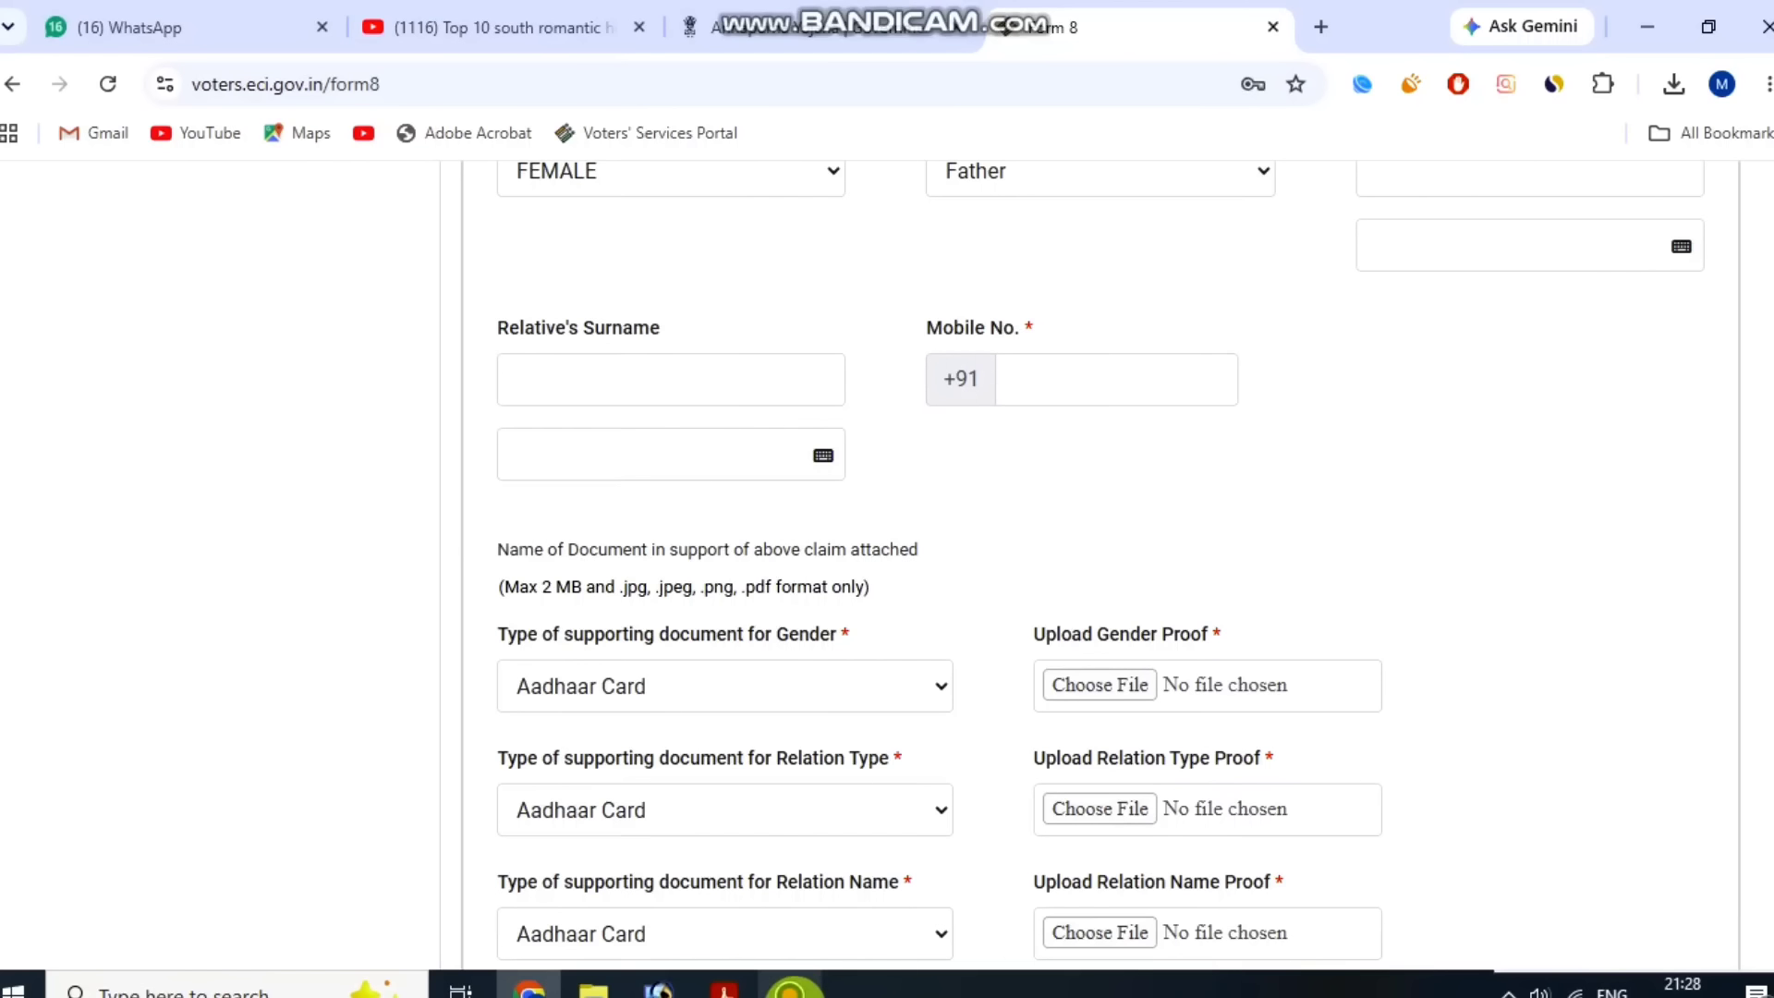
{"action": "left_click", "coordinate": [790, 987]}
{"action": "left_click", "coordinate": [1201, 180]}
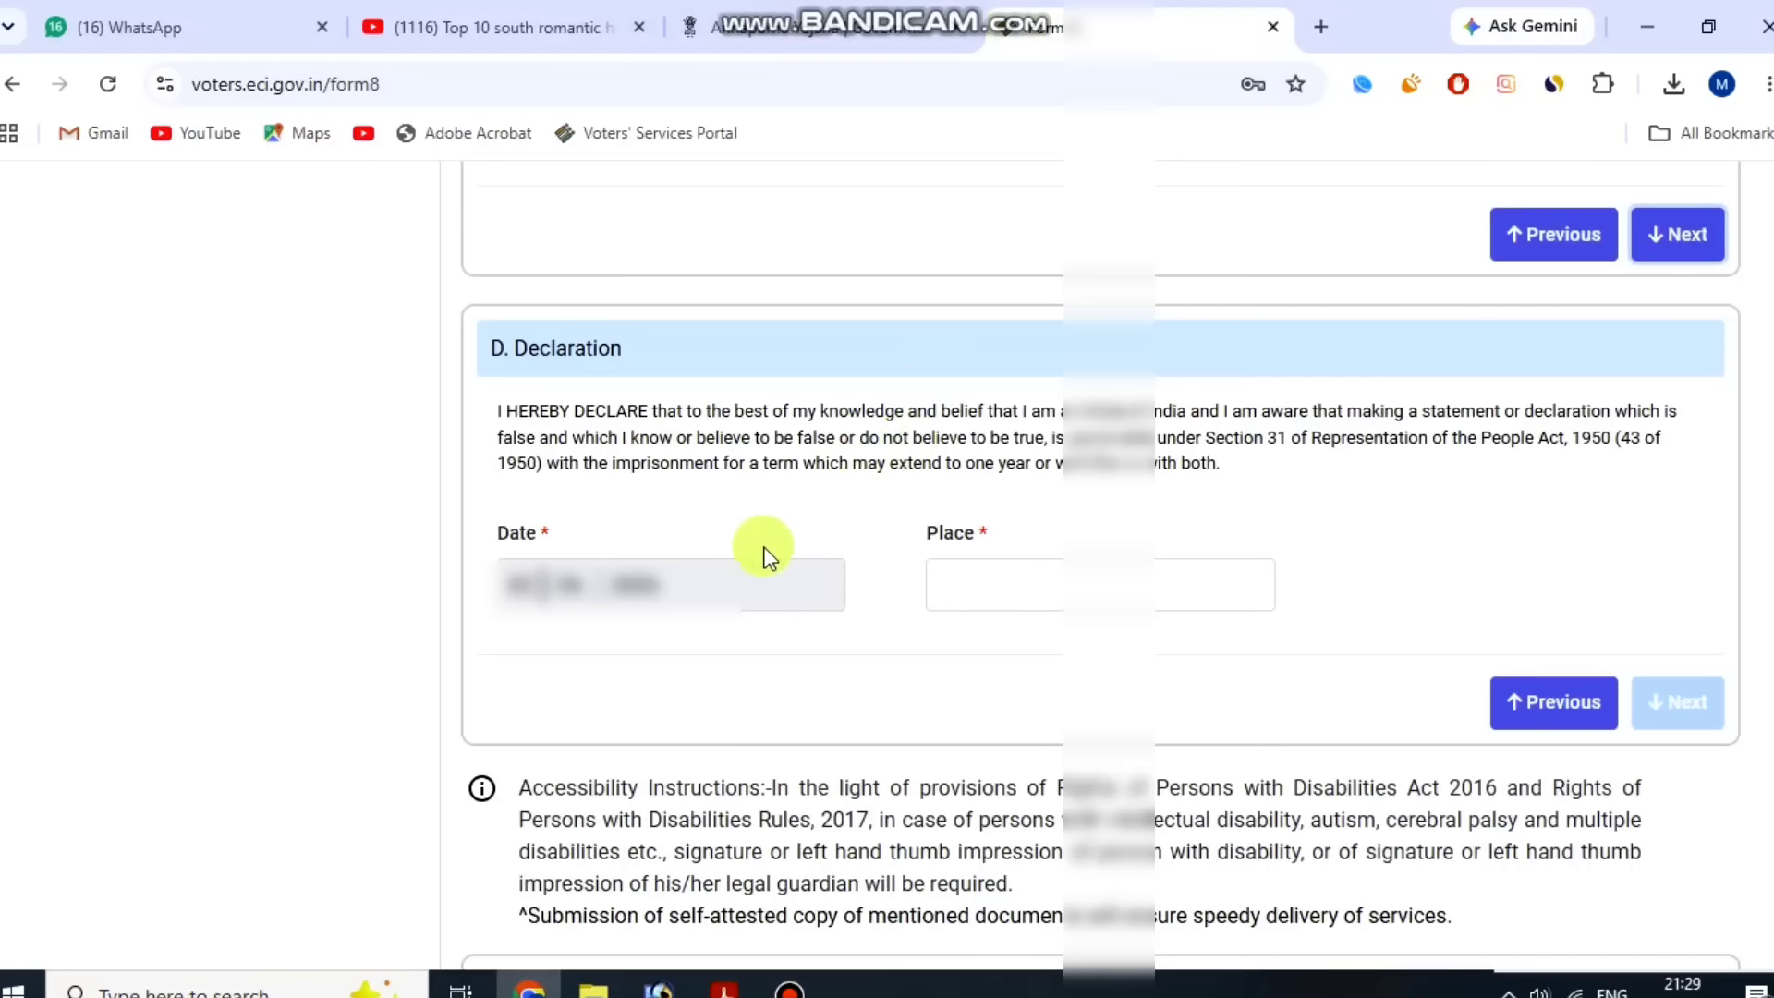
Enter sagar as the place in the Declaration and continue to the Submission section.
{"action": "left_click_drag", "start_coordinate": [550, 368], "coordinate": [826, 313]}
{"action": "left_click", "coordinate": [828, 313]}
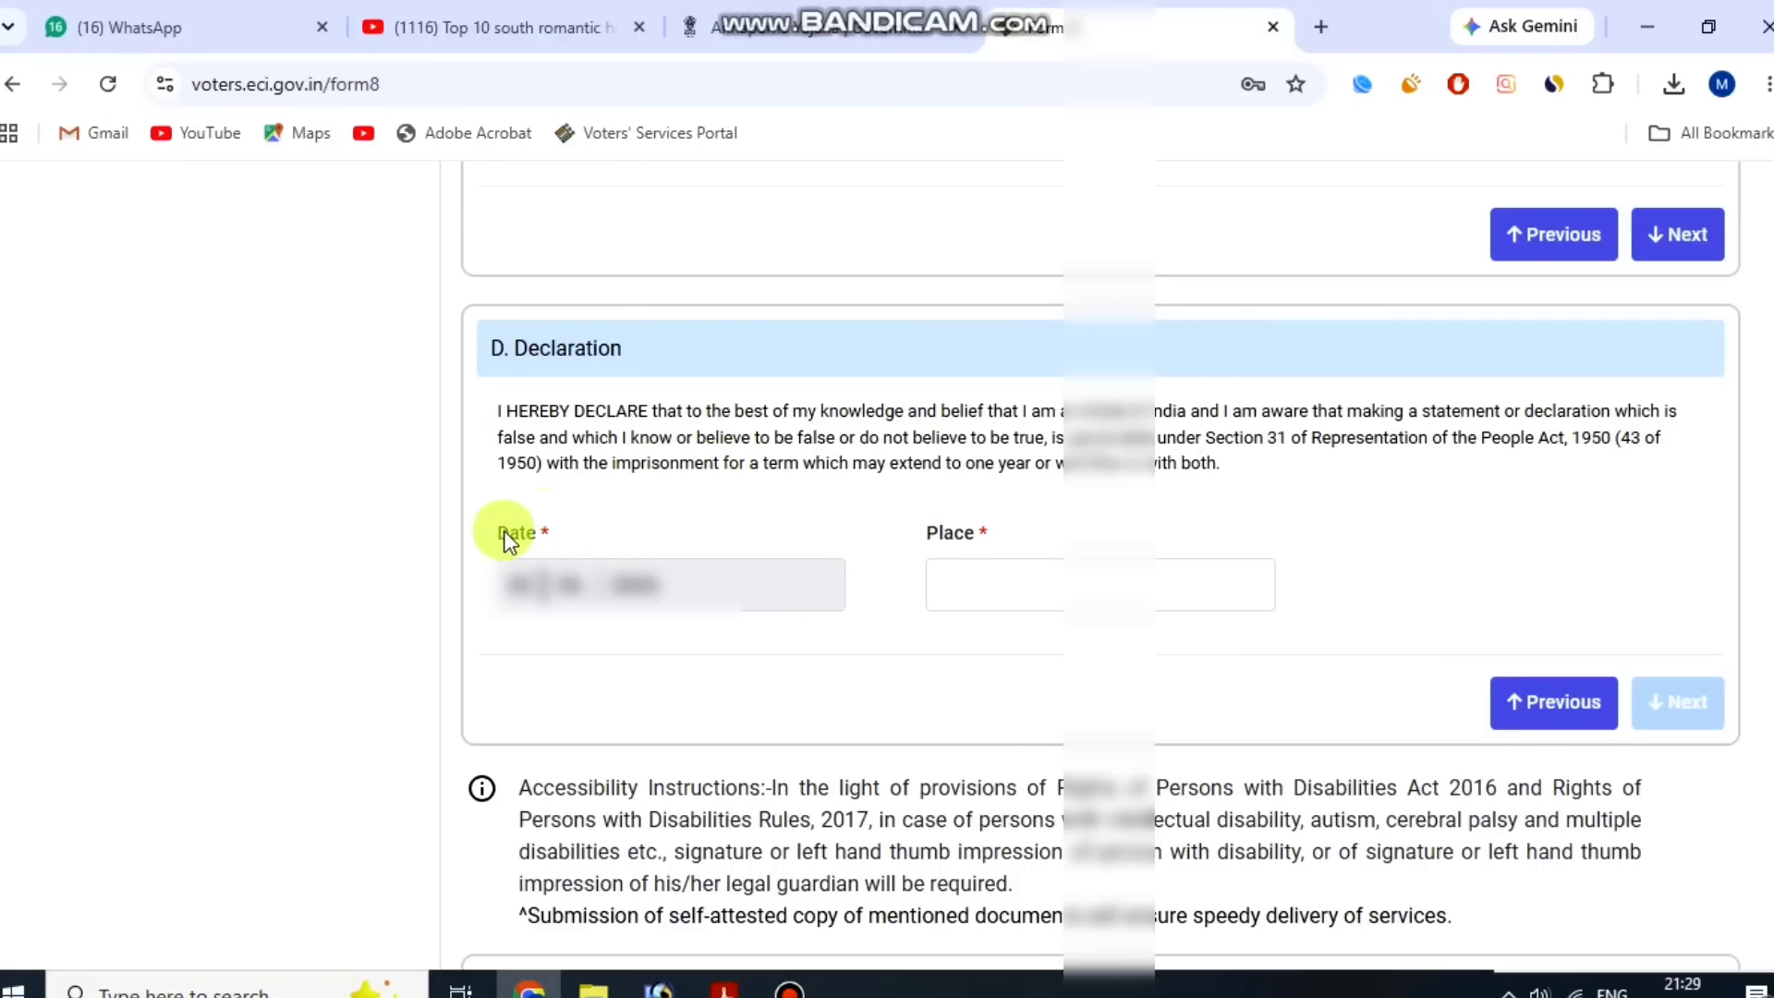
{"action": "left_click_drag", "start_coordinate": [480, 530], "coordinate": [612, 524]}
{"action": "left_click", "coordinate": [612, 524]}
{"action": "left_click", "coordinate": [1063, 584]}
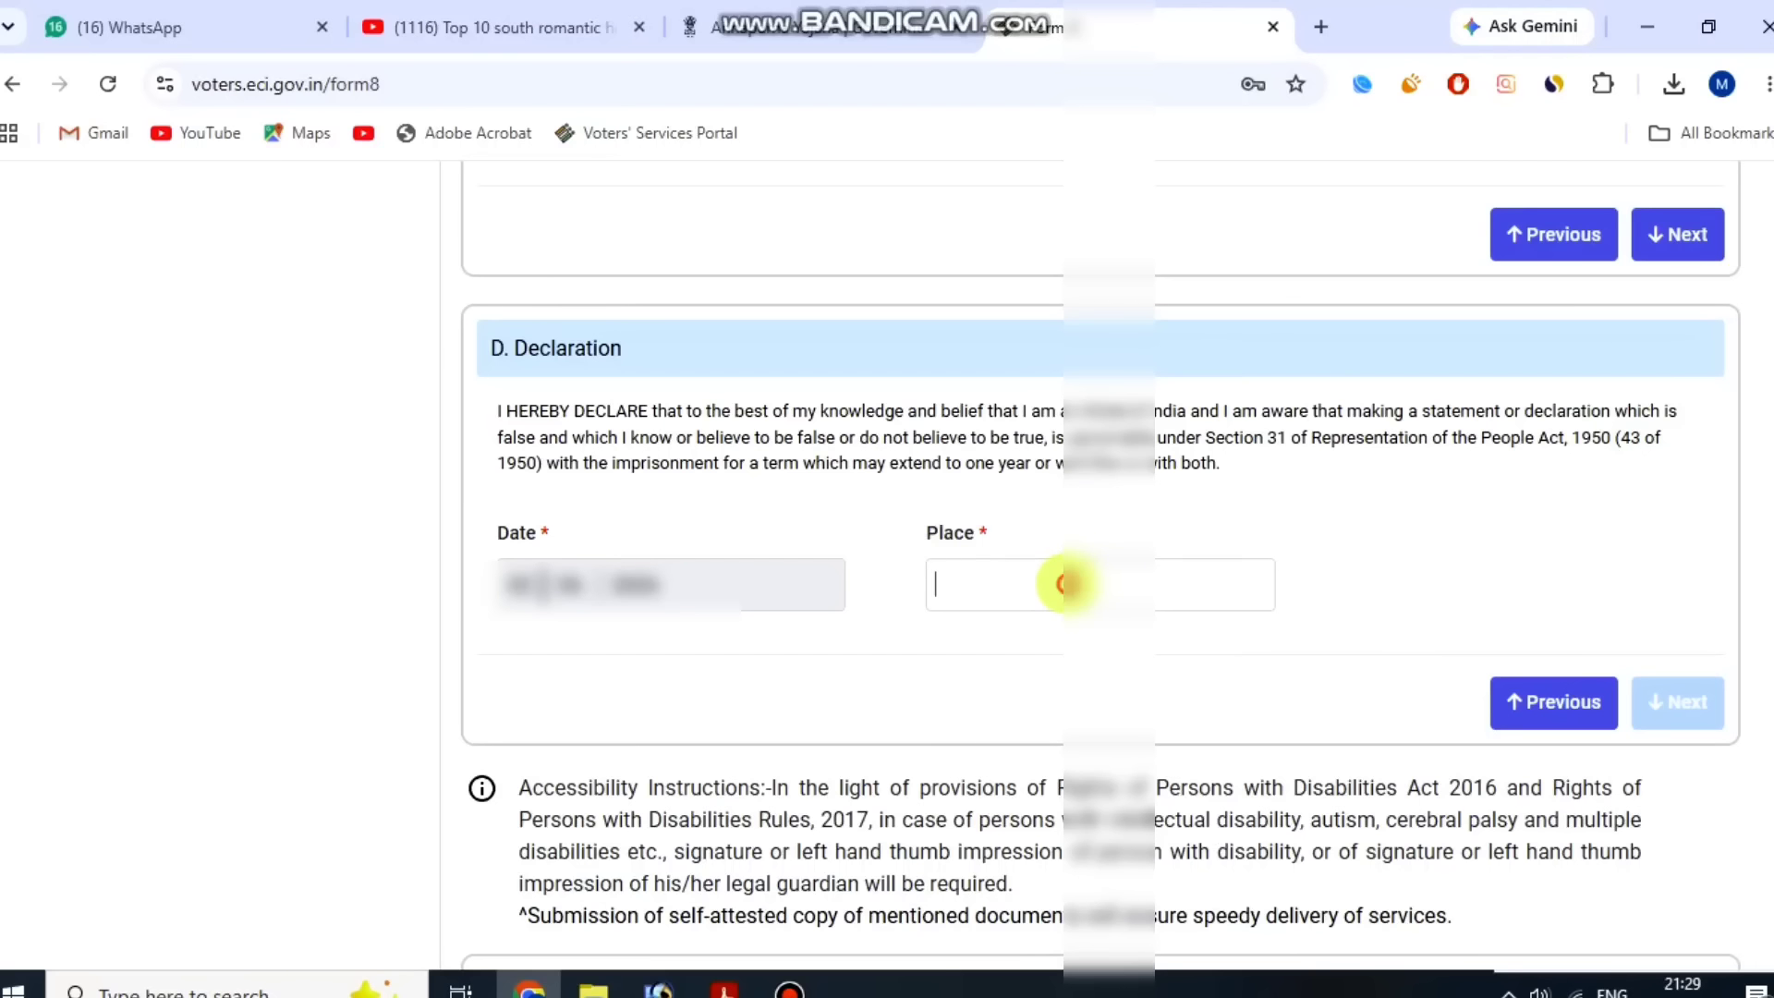
{"action": "type", "text": "sagar"}
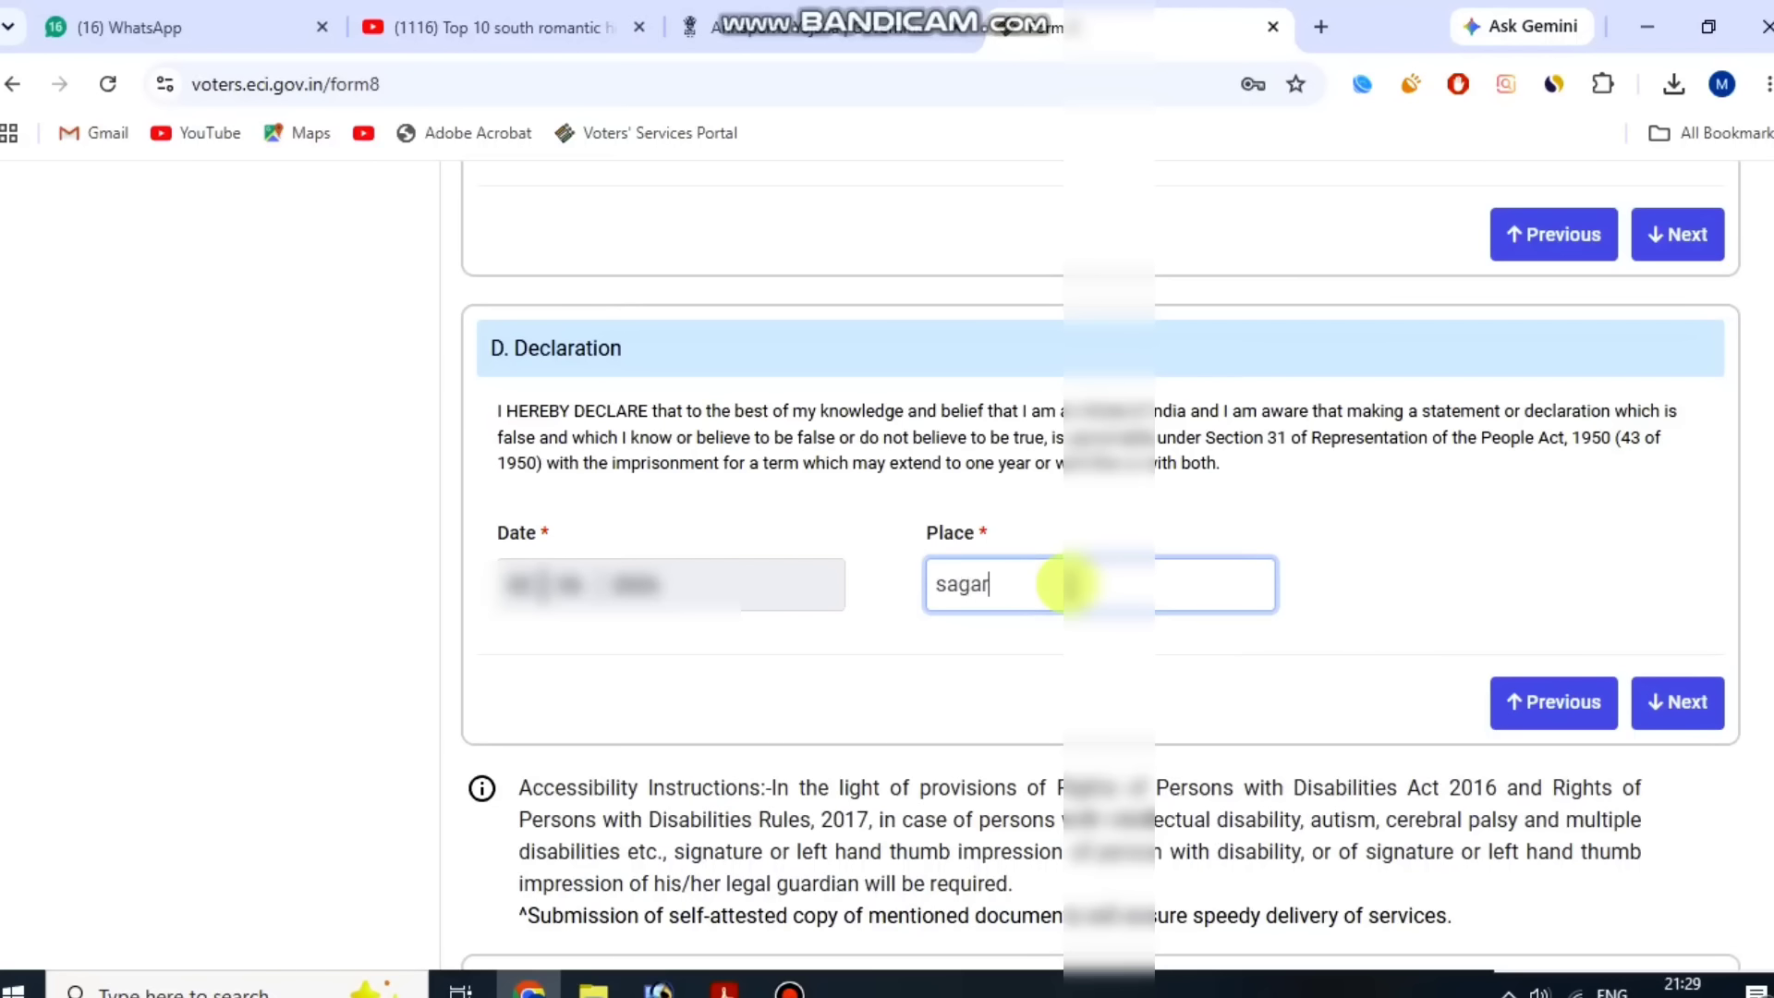
{"action": "left_click", "coordinate": [1658, 707]}
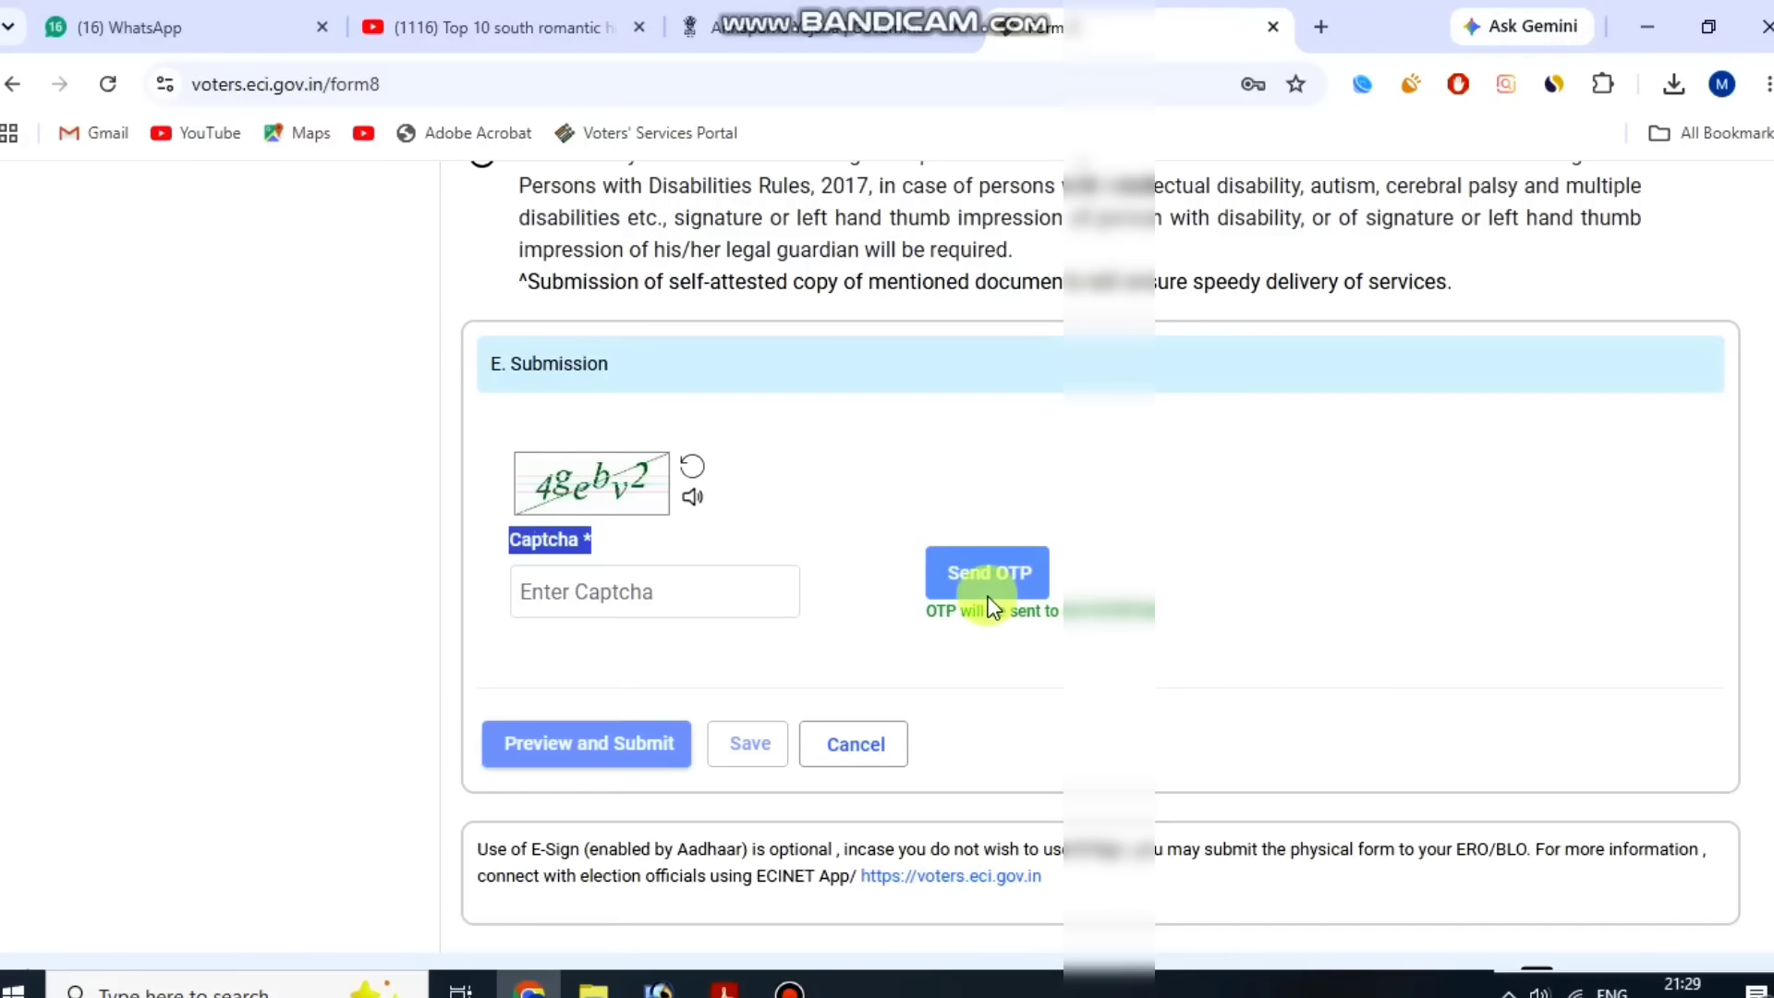
{"action": "left_click", "coordinate": [818, 994]}
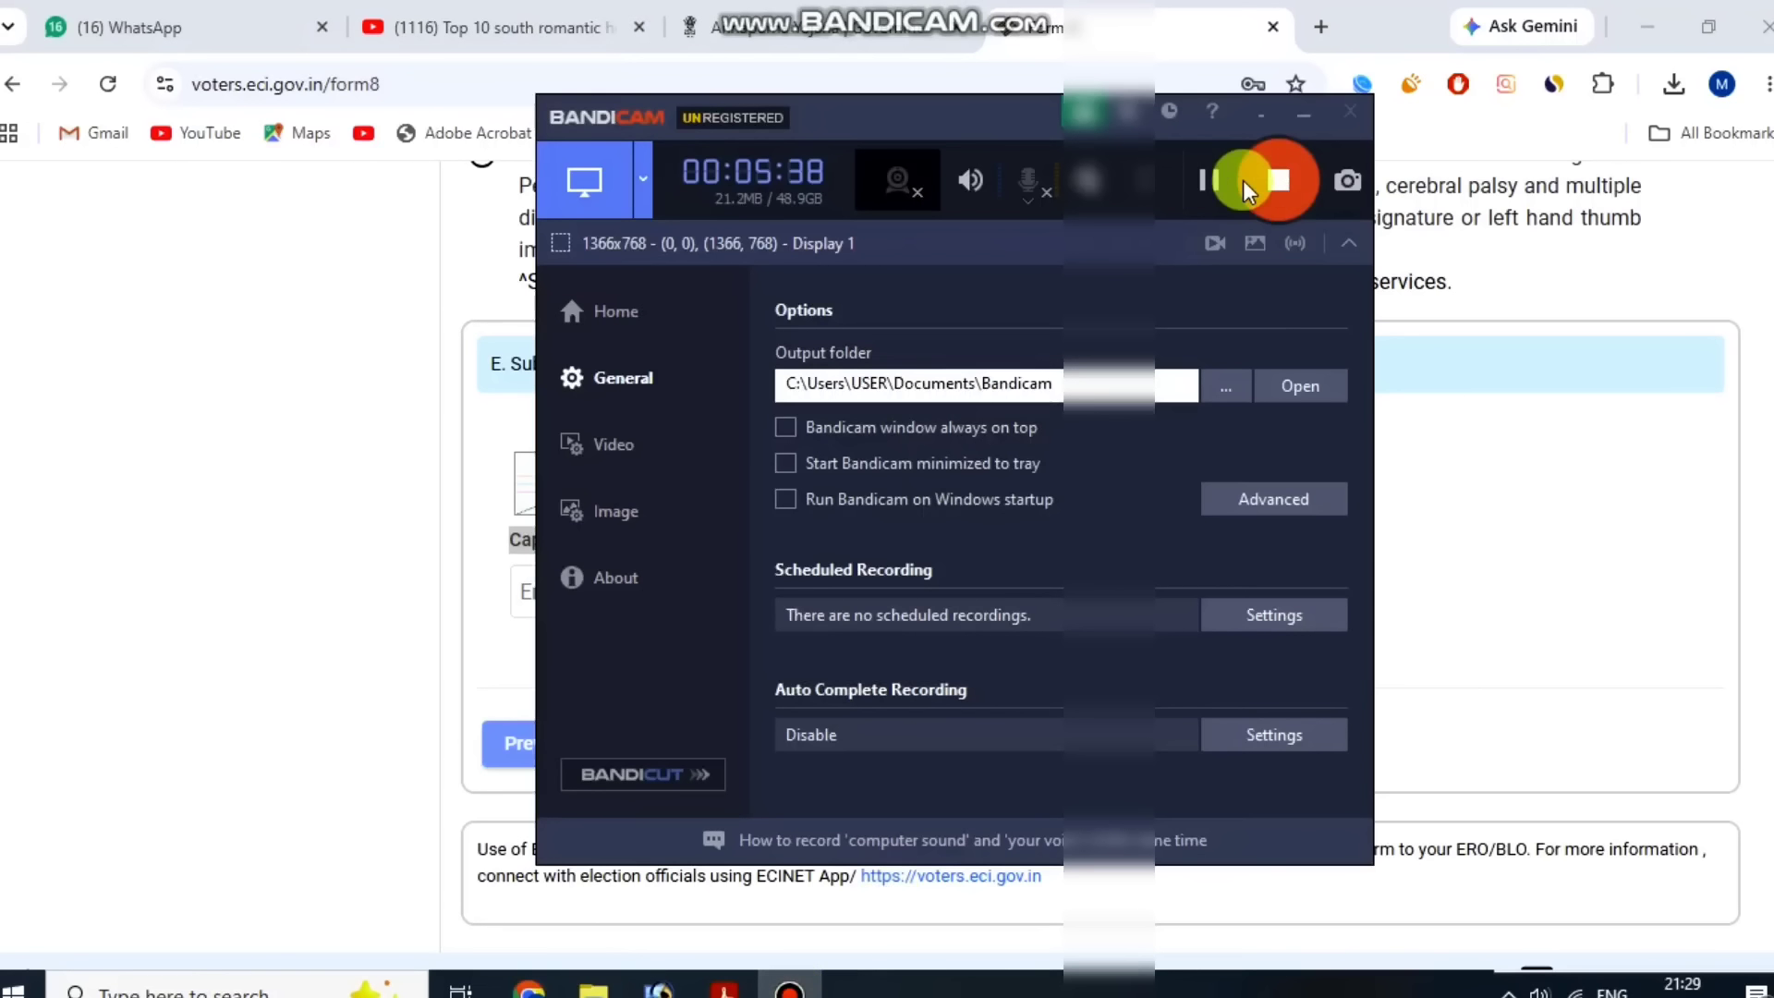
{"action": "left_click", "coordinate": [1225, 179]}
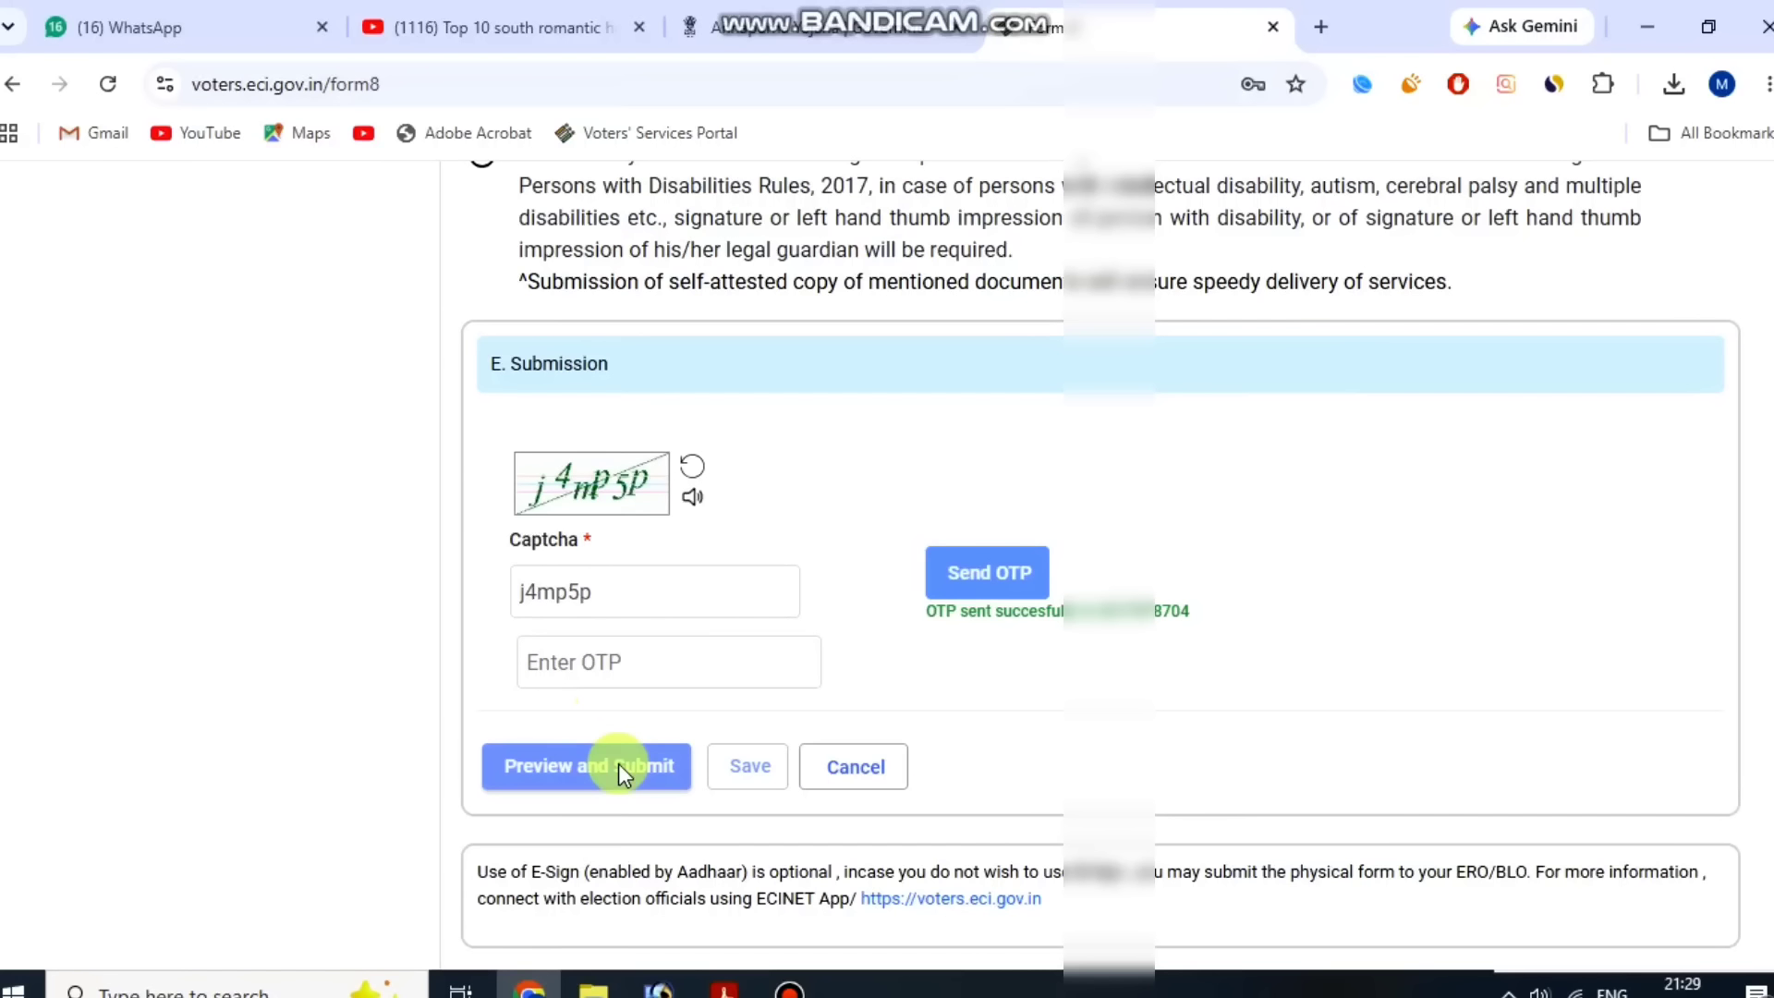
{"action": "left_click", "coordinate": [790, 987]}
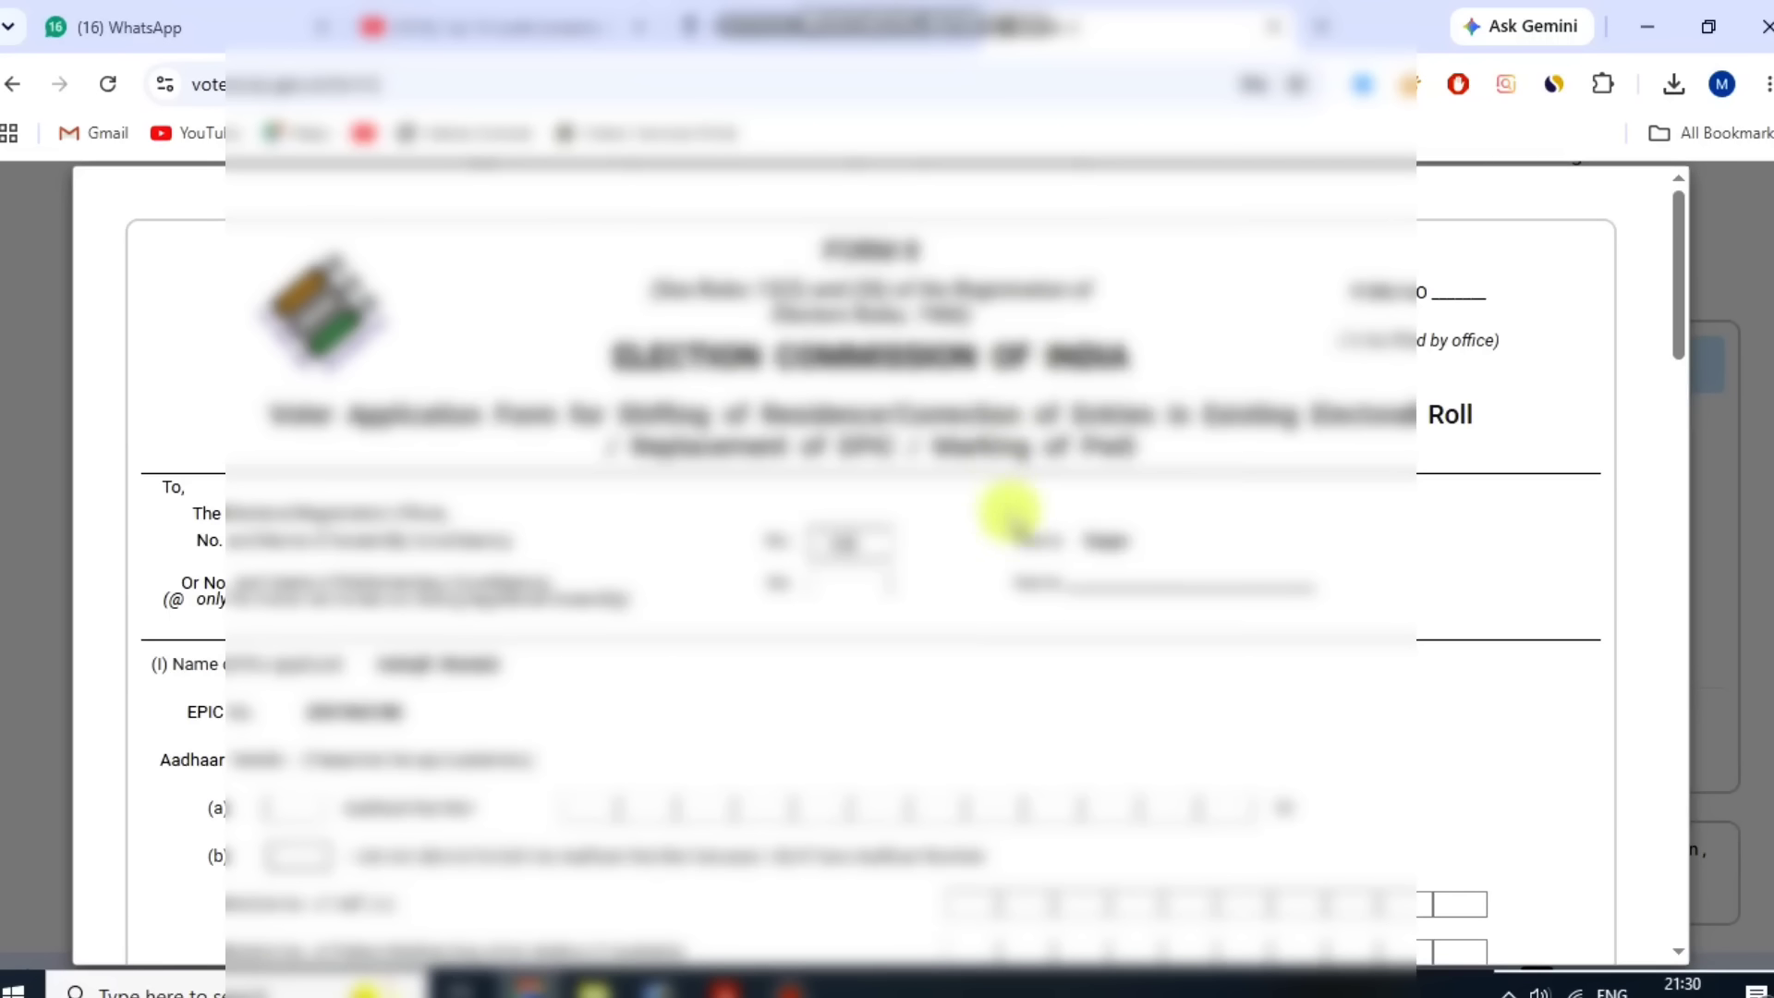
Review the form preview, then choose eSign & Submit and confirm submitting the form.
{"action": "scroll", "coordinate": [1017, 518], "scroll_direction": "down", "scroll_amount": 6}
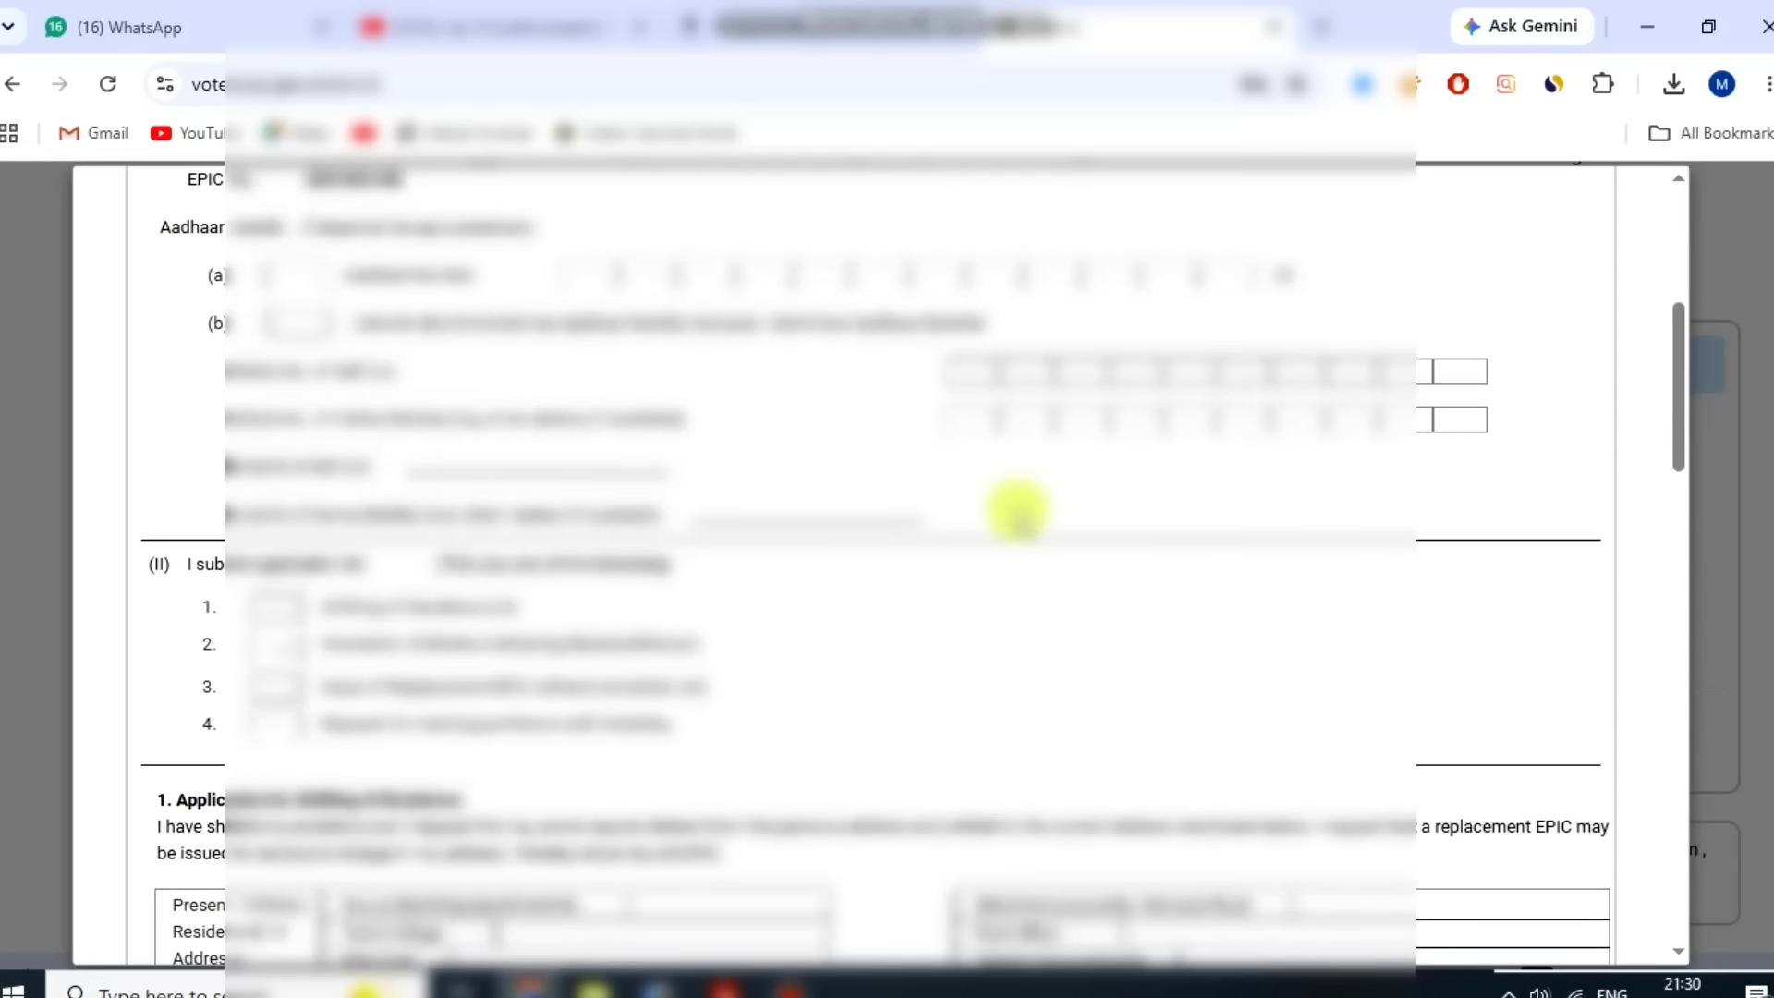
{"action": "scroll", "coordinate": [1017, 513], "scroll_direction": "down", "scroll_amount": 15}
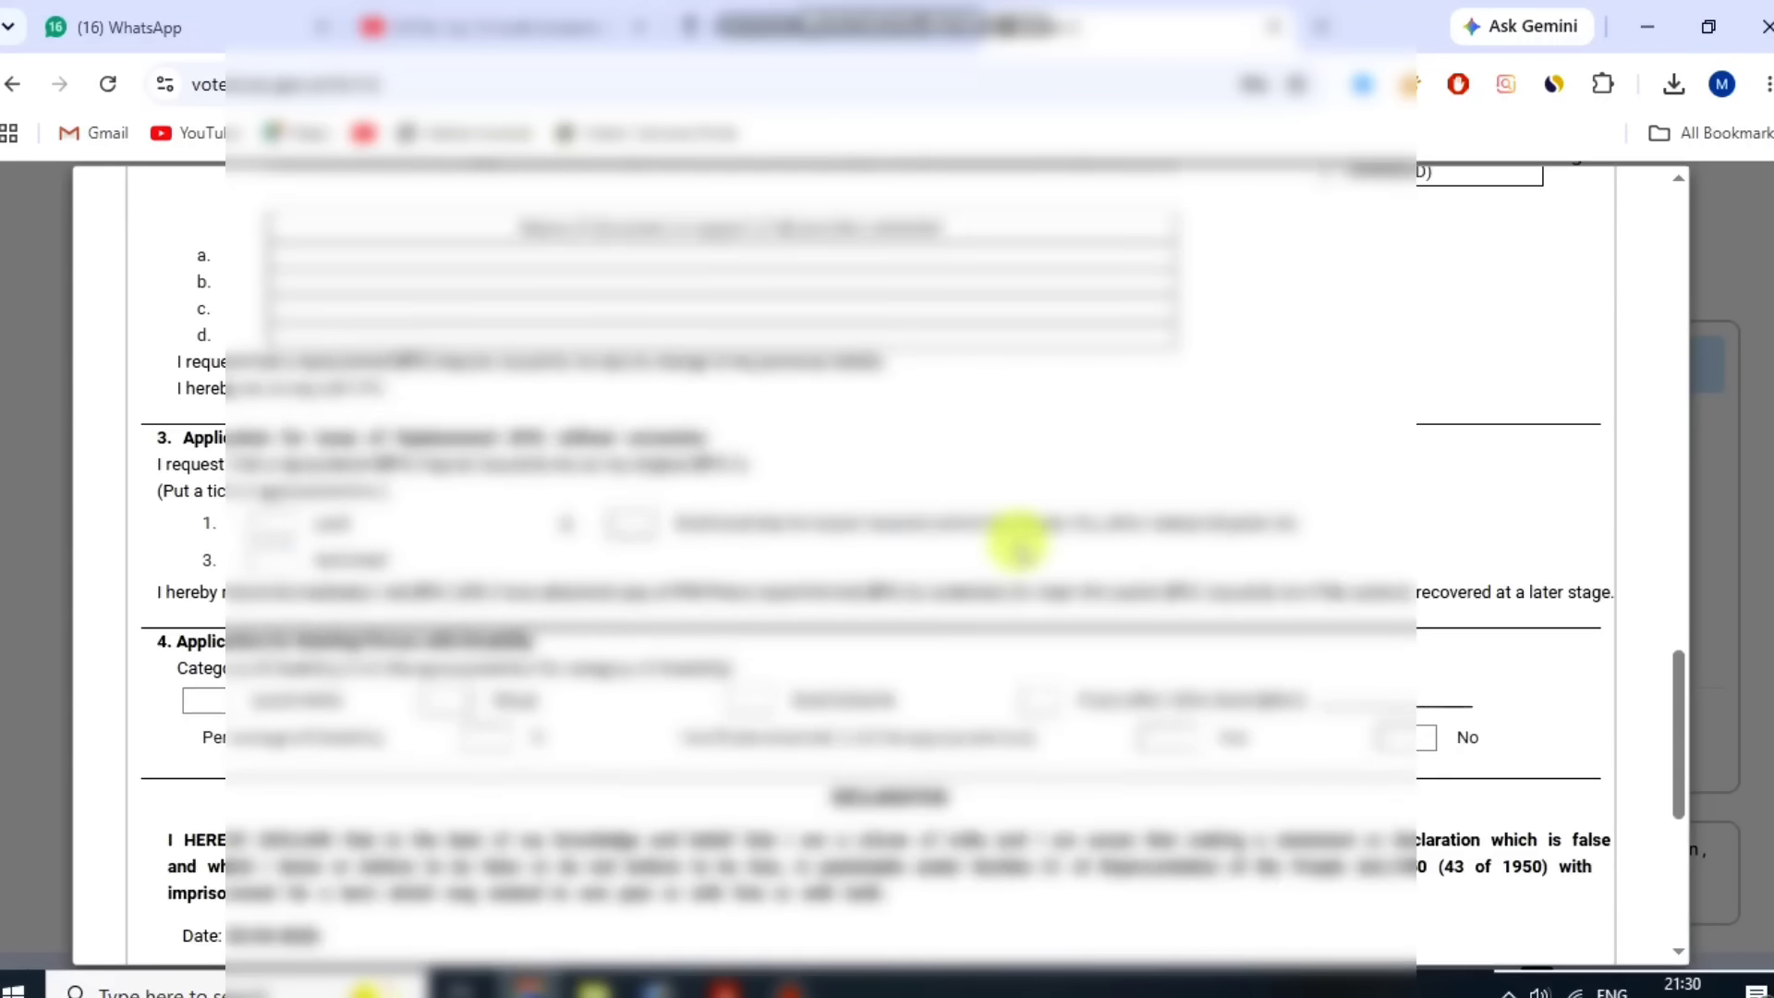
{"action": "scroll", "coordinate": [1019, 545], "scroll_direction": "down", "scroll_amount": 6}
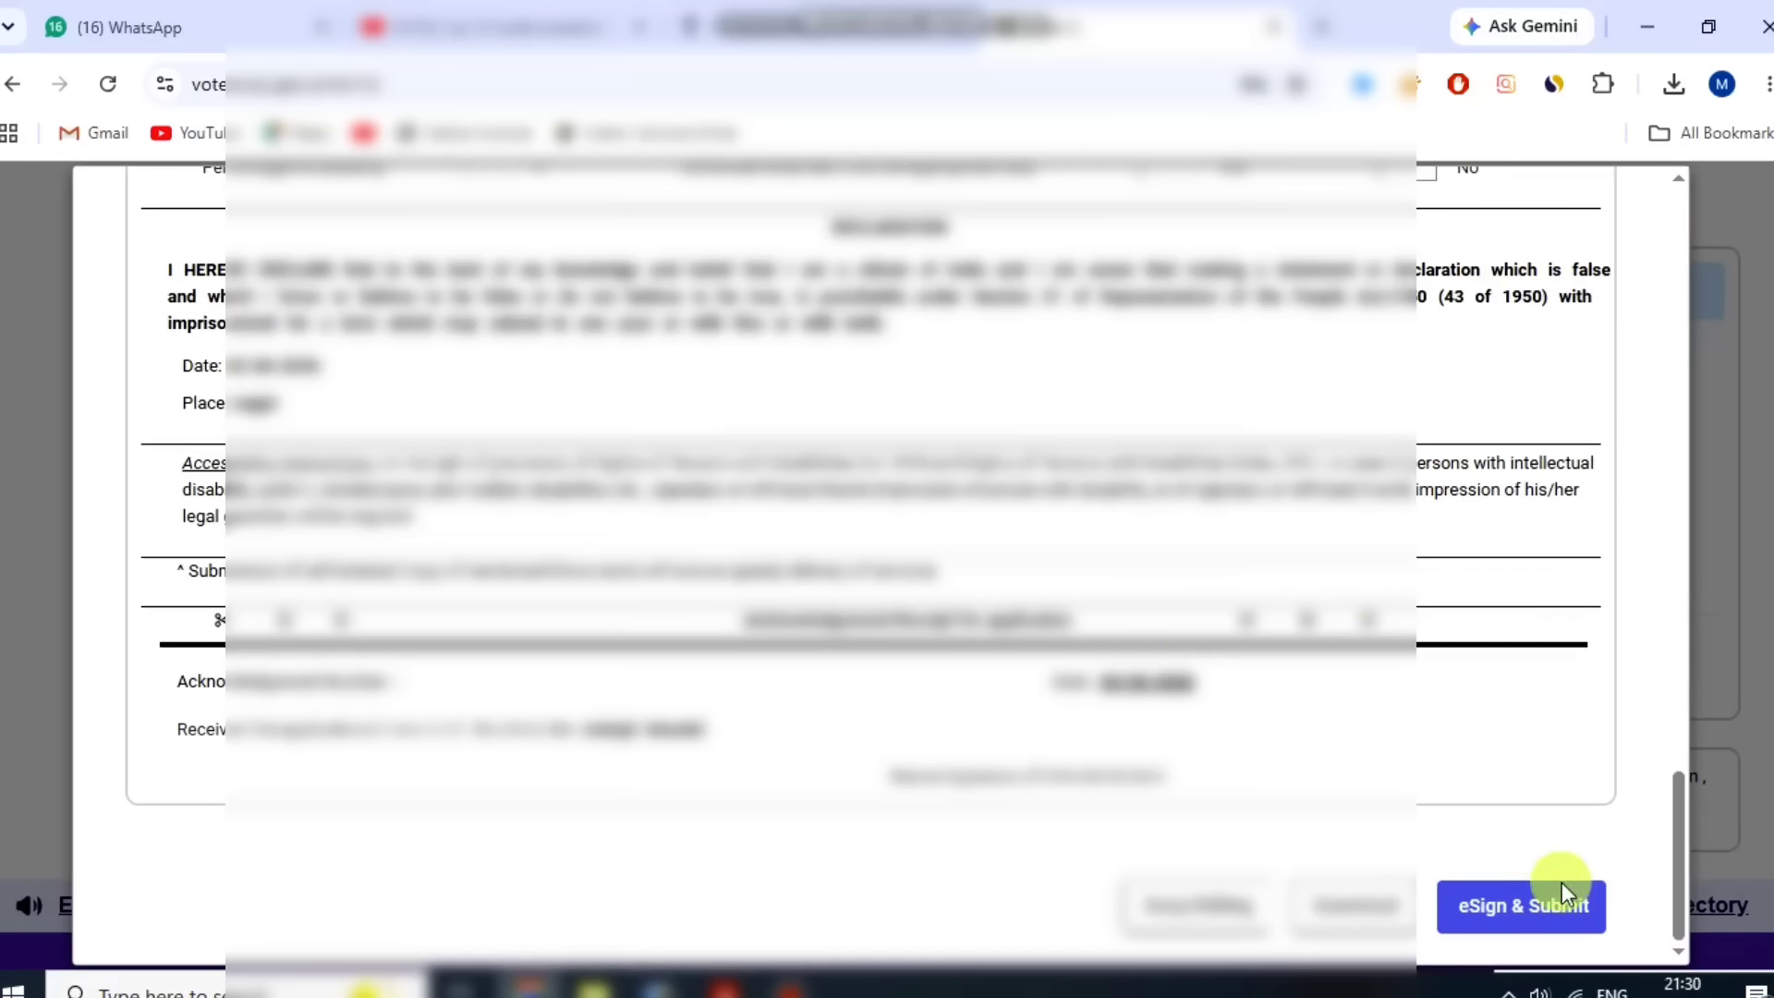
{"action": "left_click", "coordinate": [1511, 914]}
{"action": "left_click_drag", "start_coordinate": [435, 560], "coordinate": [845, 550]}
{"action": "left_click", "coordinate": [846, 551]}
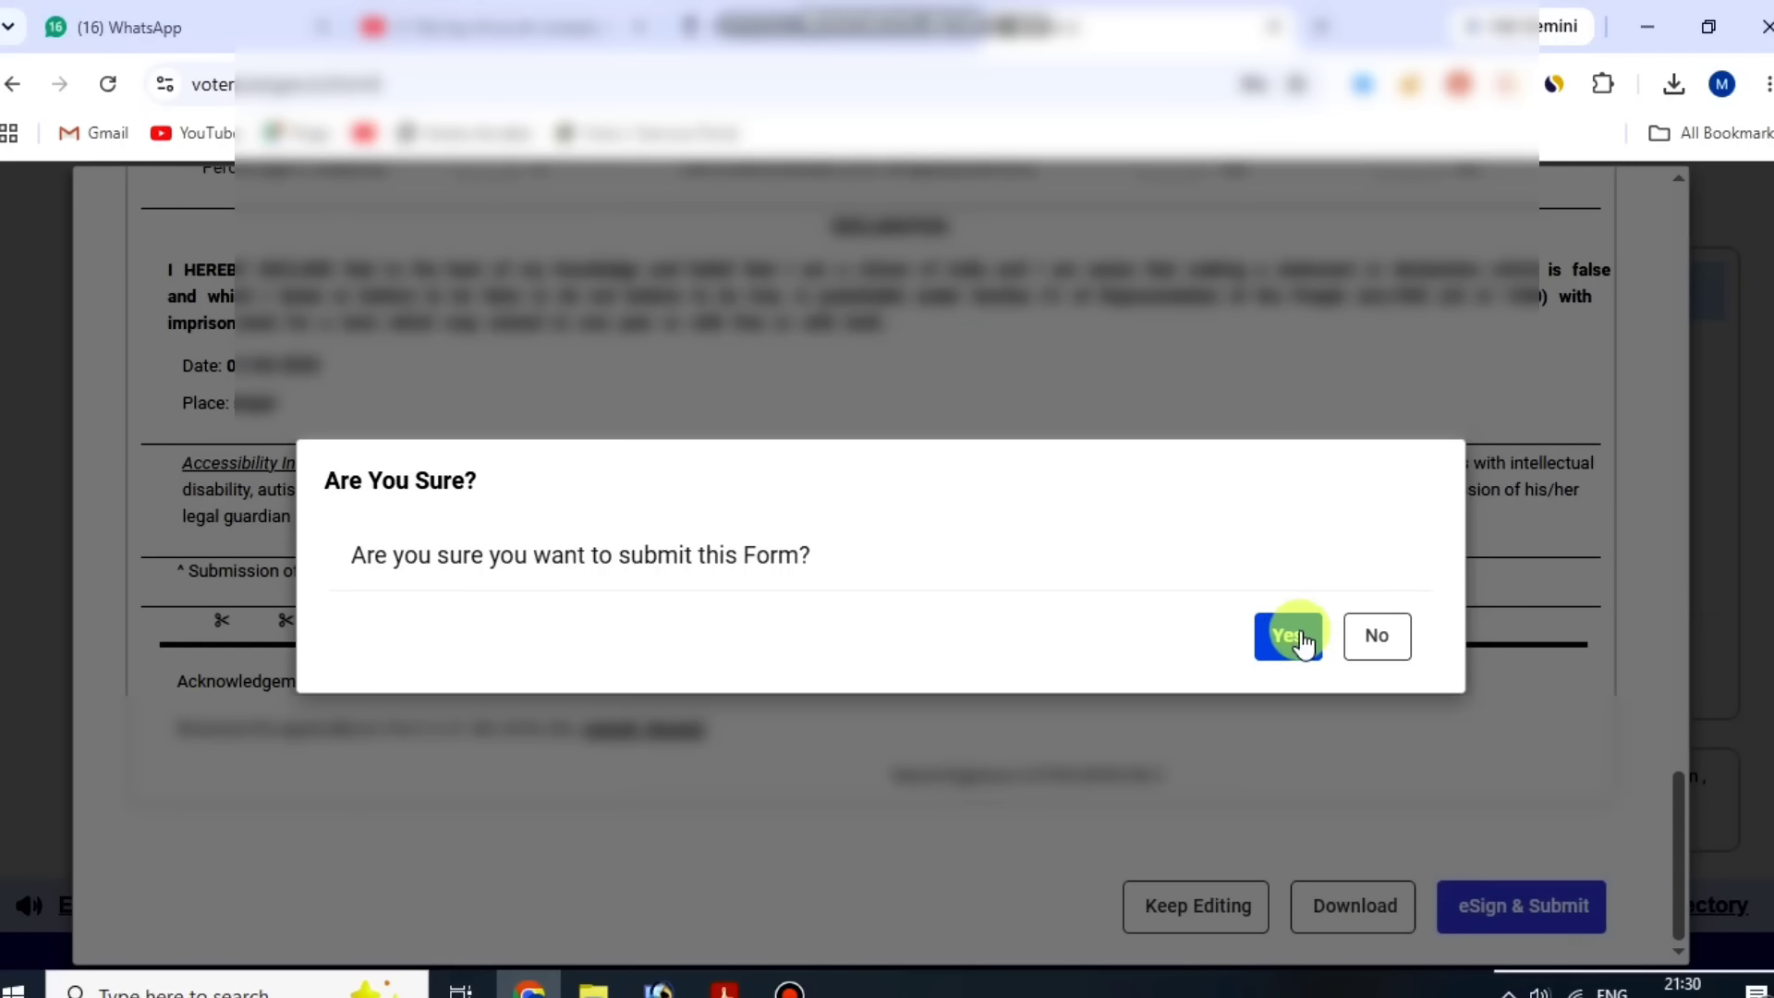
{"action": "left_click", "coordinate": [793, 985]}
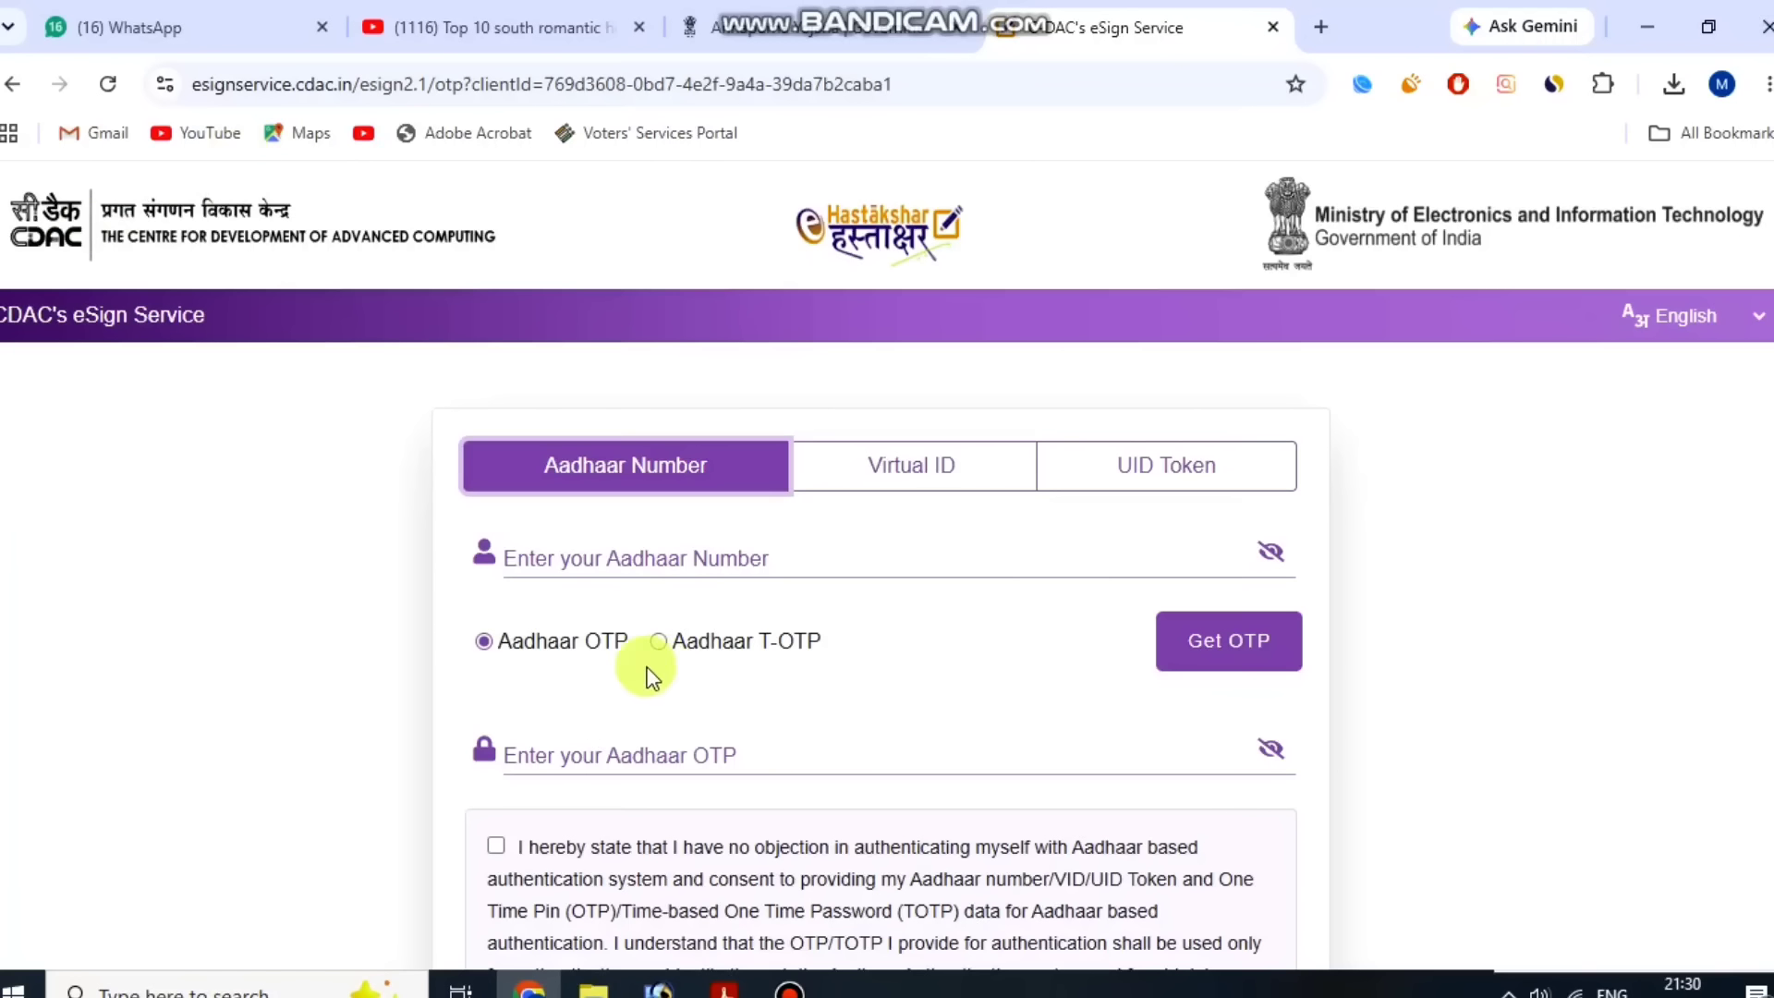
With Aadhaar OTP selected on the eSign page, tick the authentication consent and submit the eSign request.
{"action": "left_click", "coordinate": [596, 554]}
{"action": "left_click_drag", "start_coordinate": [517, 639], "coordinate": [593, 634]}
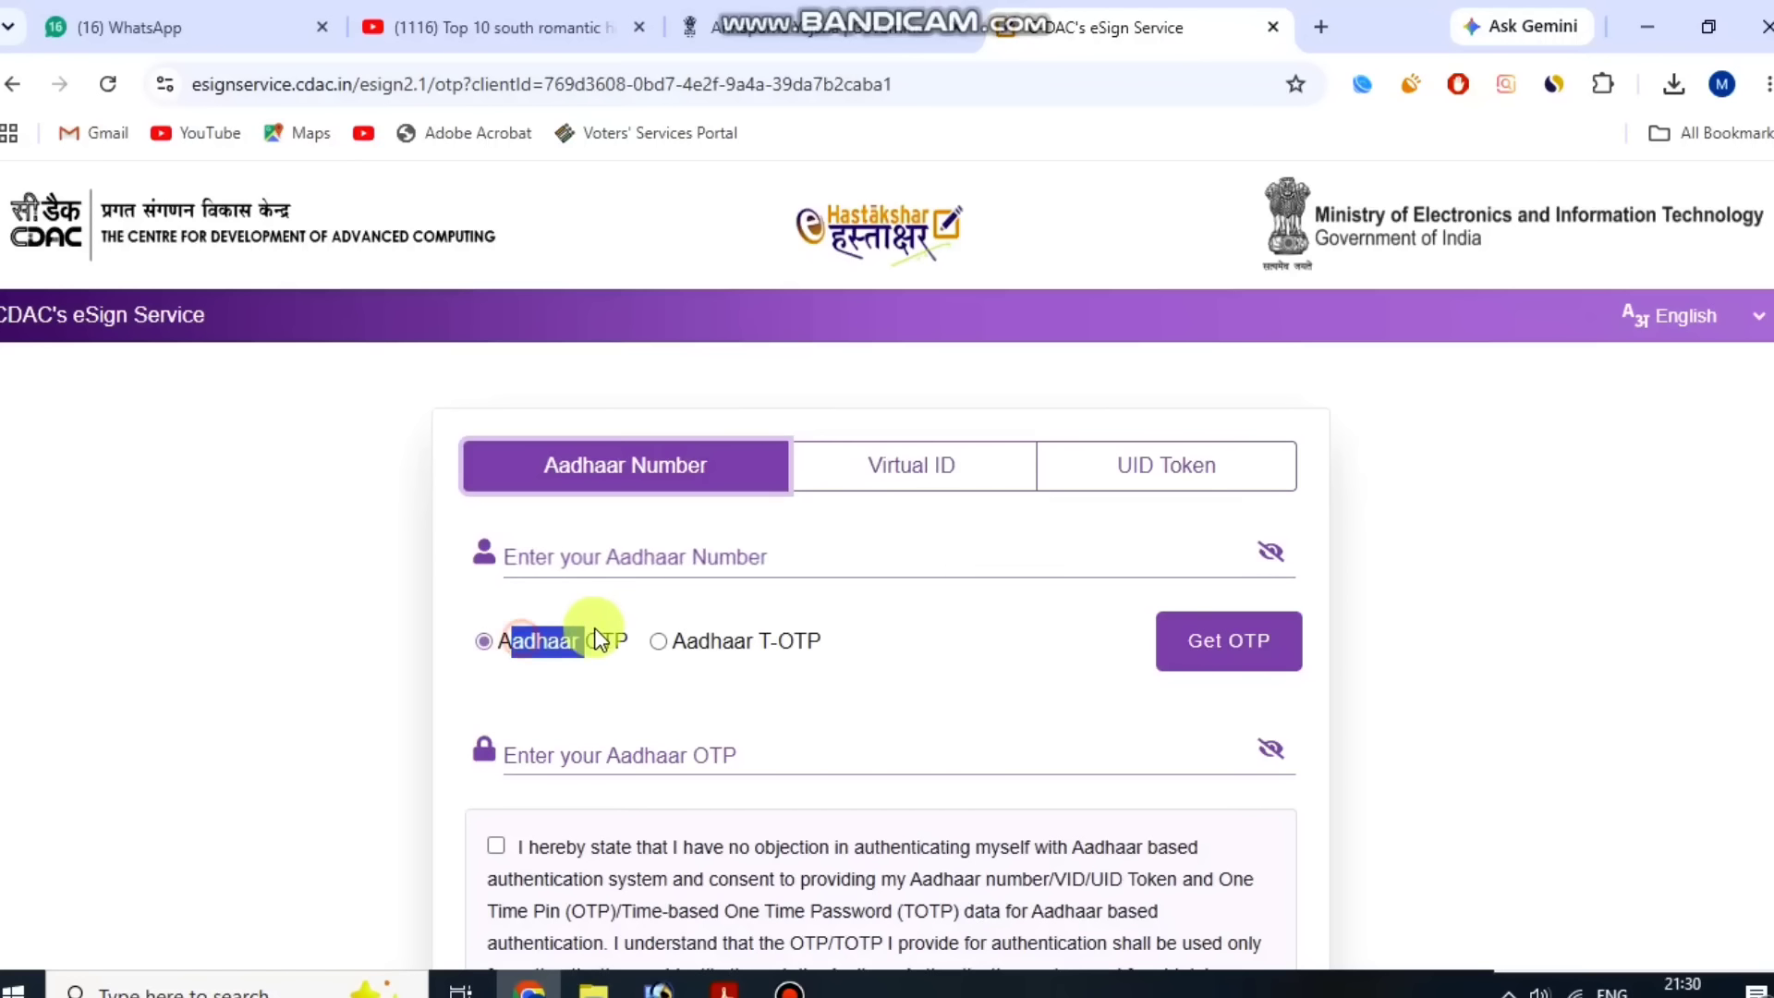
{"action": "left_click", "coordinate": [596, 633]}
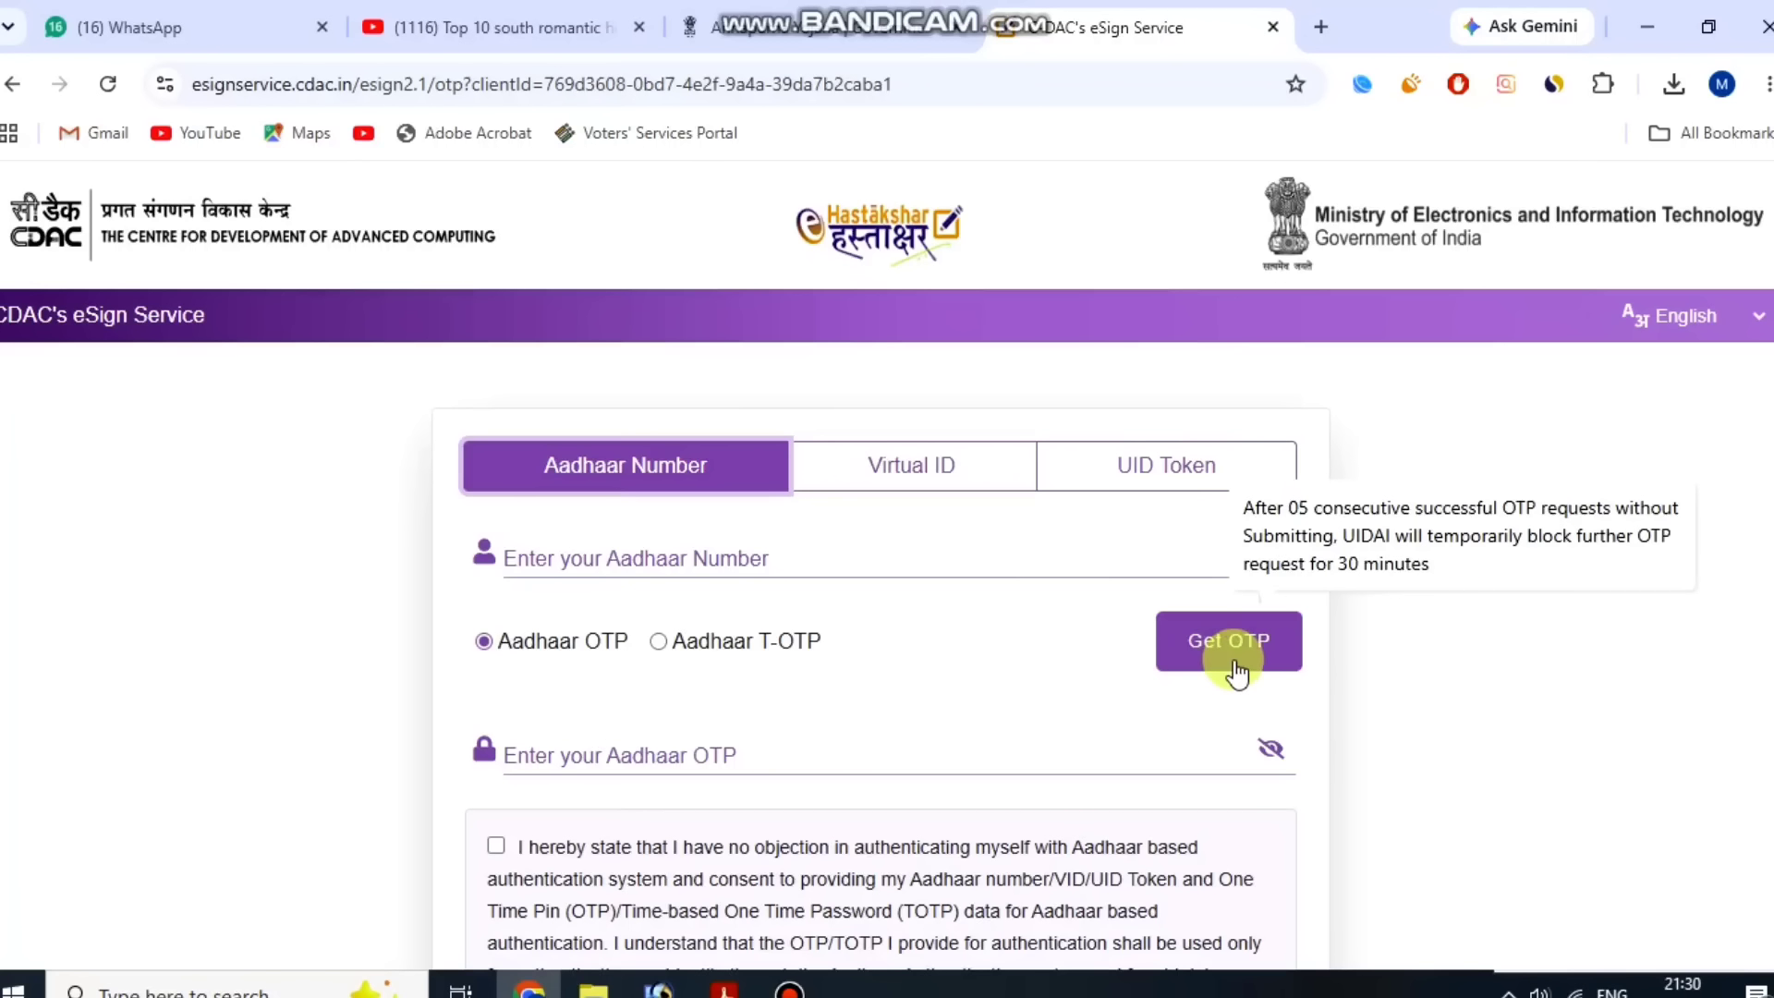
{"action": "scroll", "coordinate": [875, 588], "scroll_direction": "down", "scroll_amount": 1}
{"action": "scroll", "coordinate": [785, 583], "scroll_direction": "down", "scroll_amount": 1}
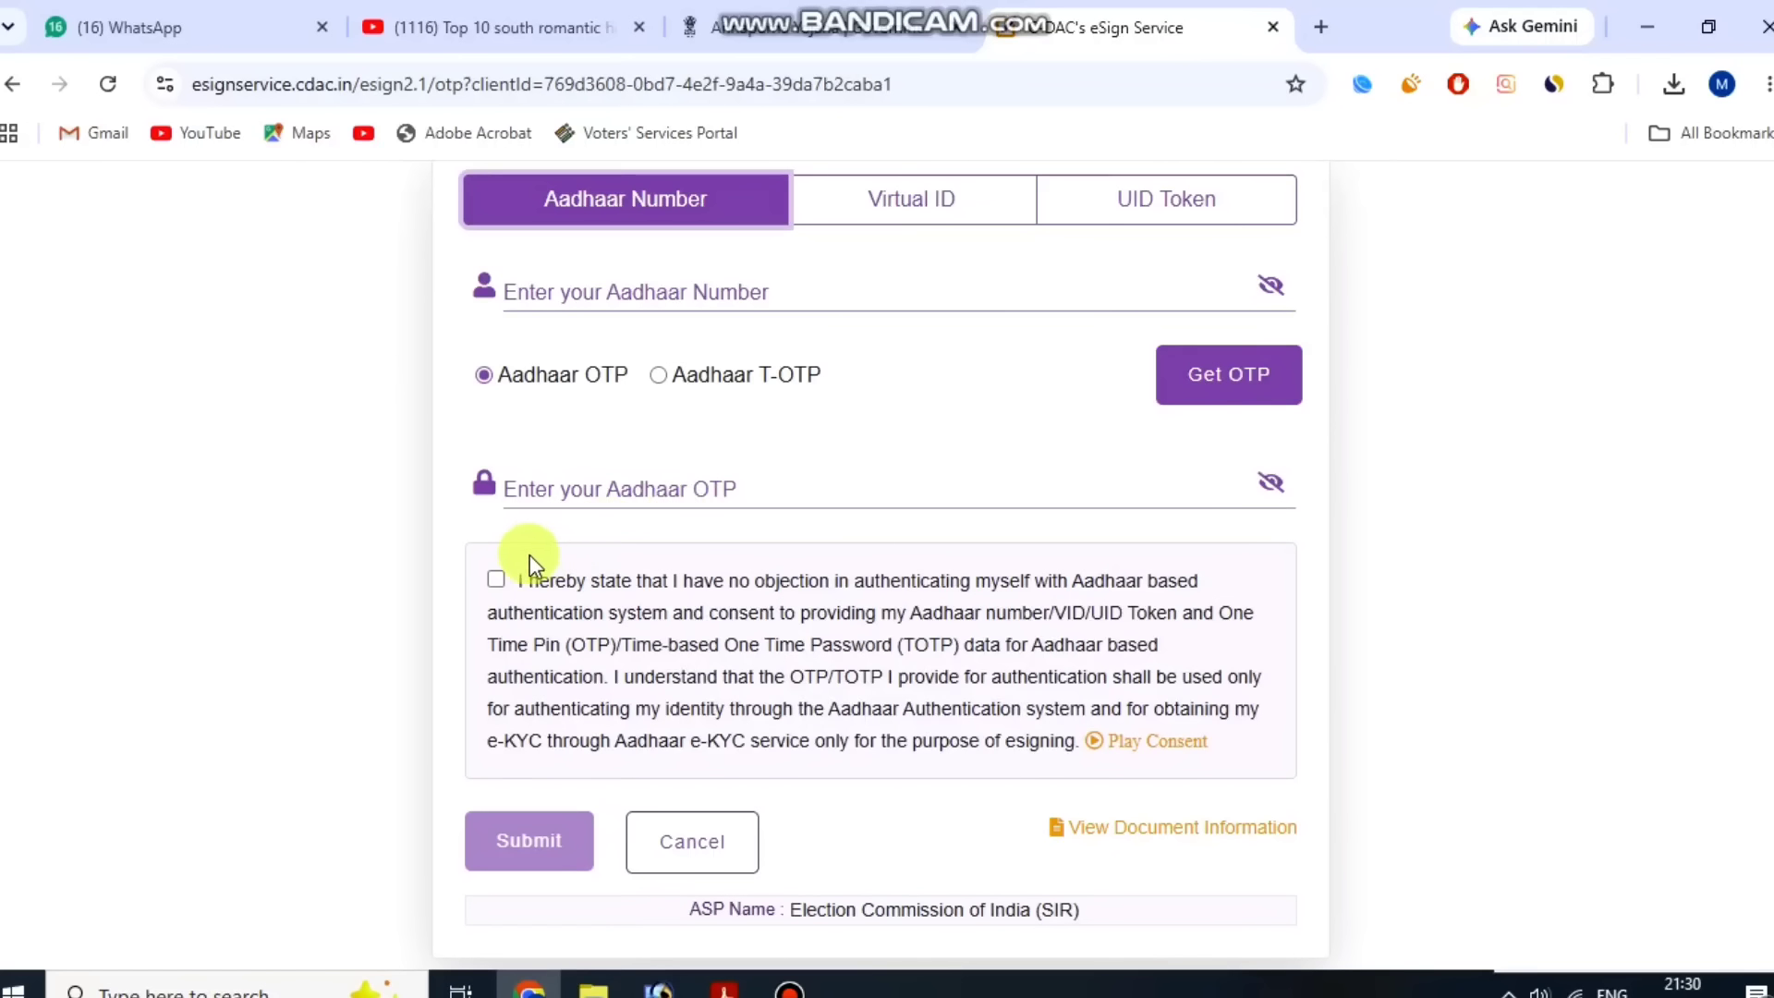
{"action": "left_click", "coordinate": [498, 580]}
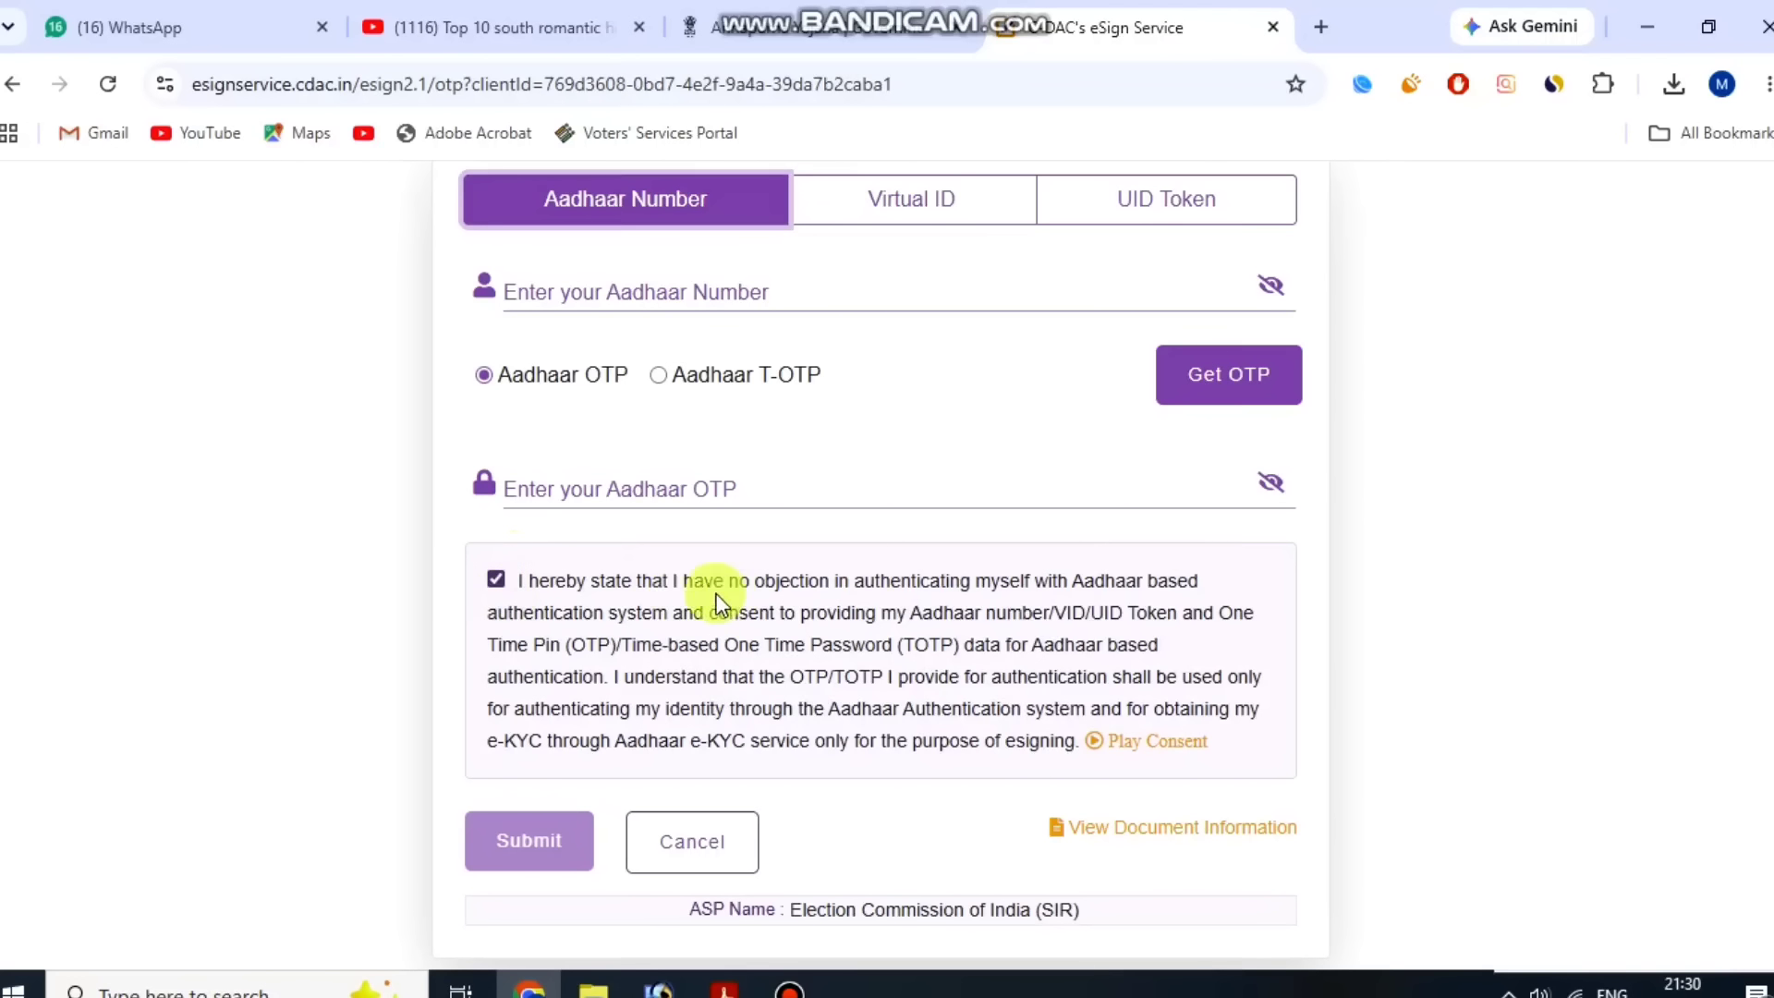
{"action": "left_click", "coordinate": [540, 848]}
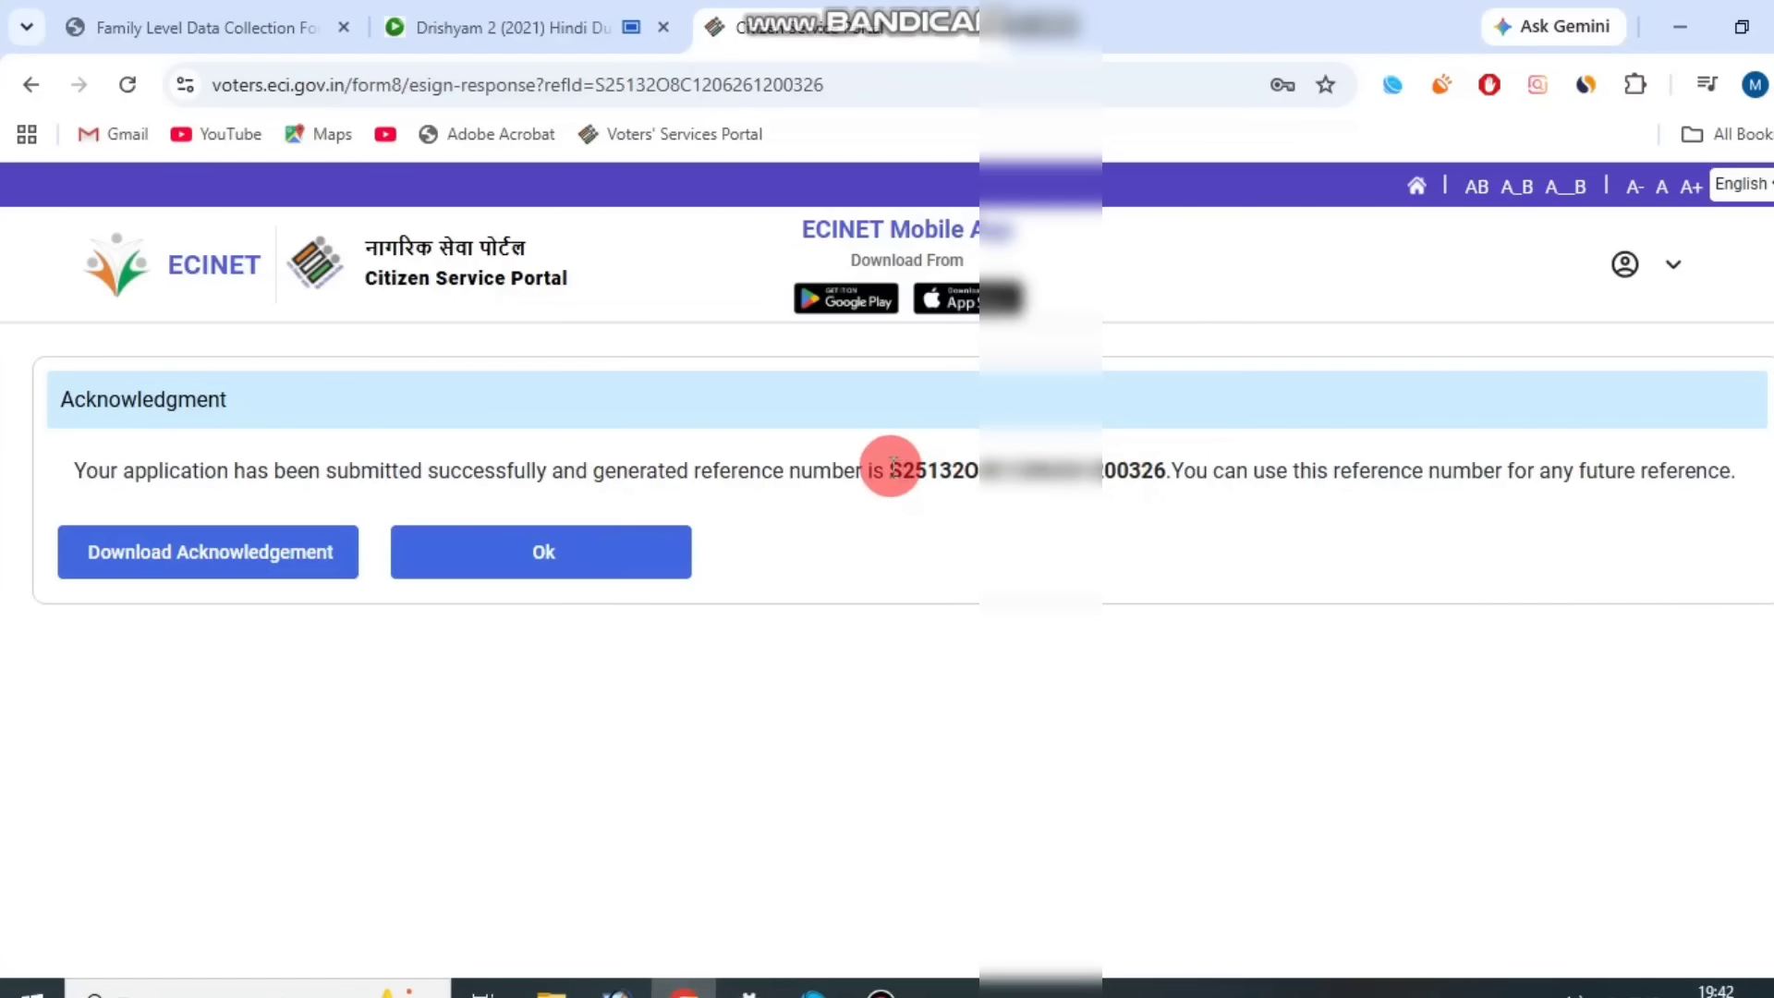
Copy the generated application reference number and close the acknowledgment.
{"action": "left_click_drag", "start_coordinate": [890, 468], "coordinate": [1167, 467]}
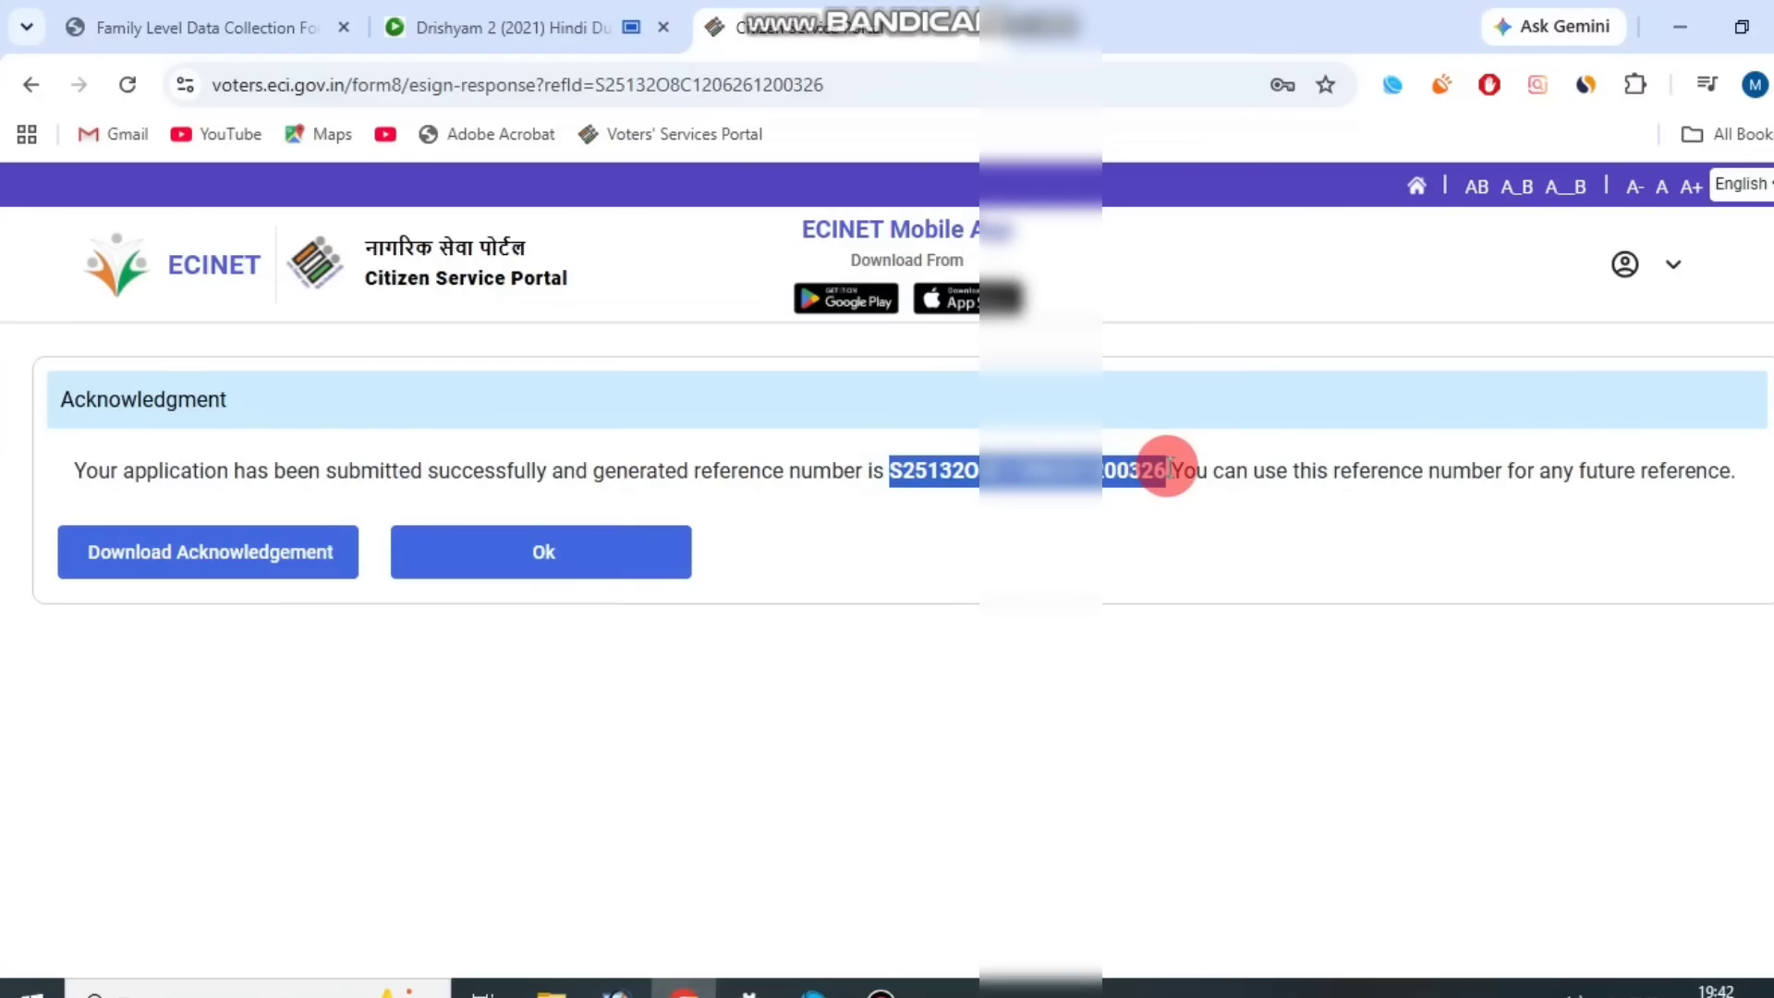
{"action": "left_click", "coordinate": [1119, 530]}
{"action": "left_click", "coordinate": [893, 995]}
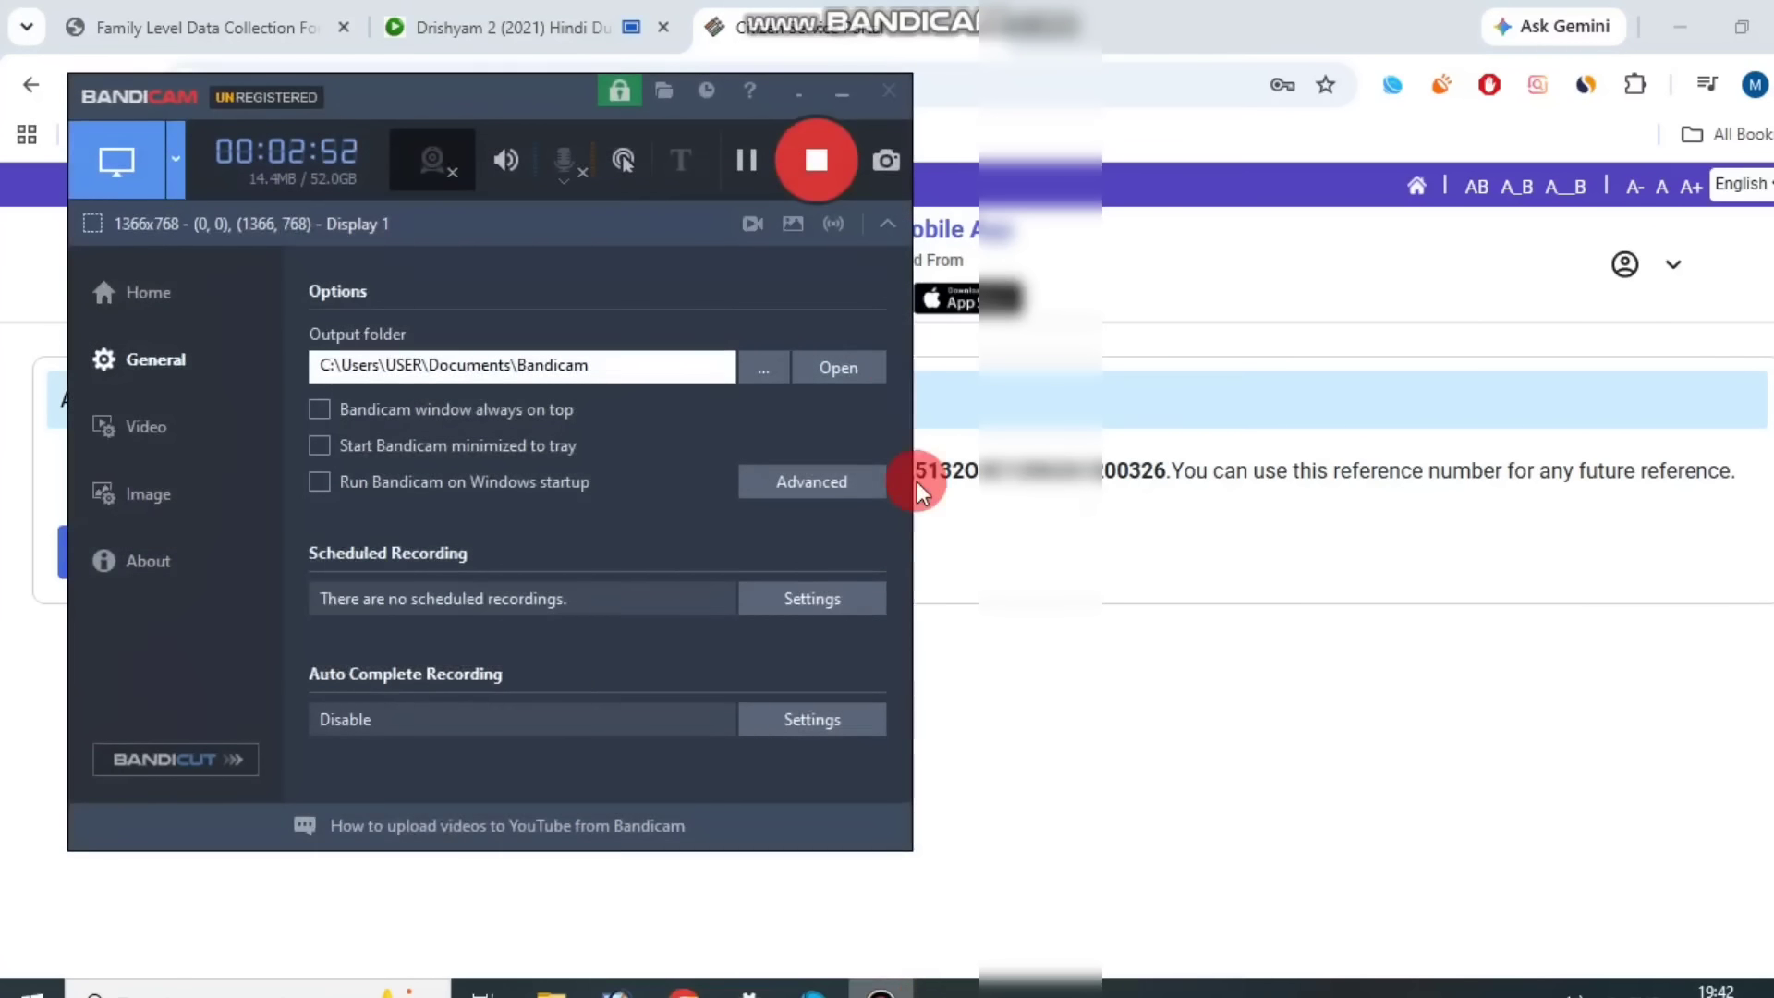
{"action": "left_click", "coordinate": [745, 164]}
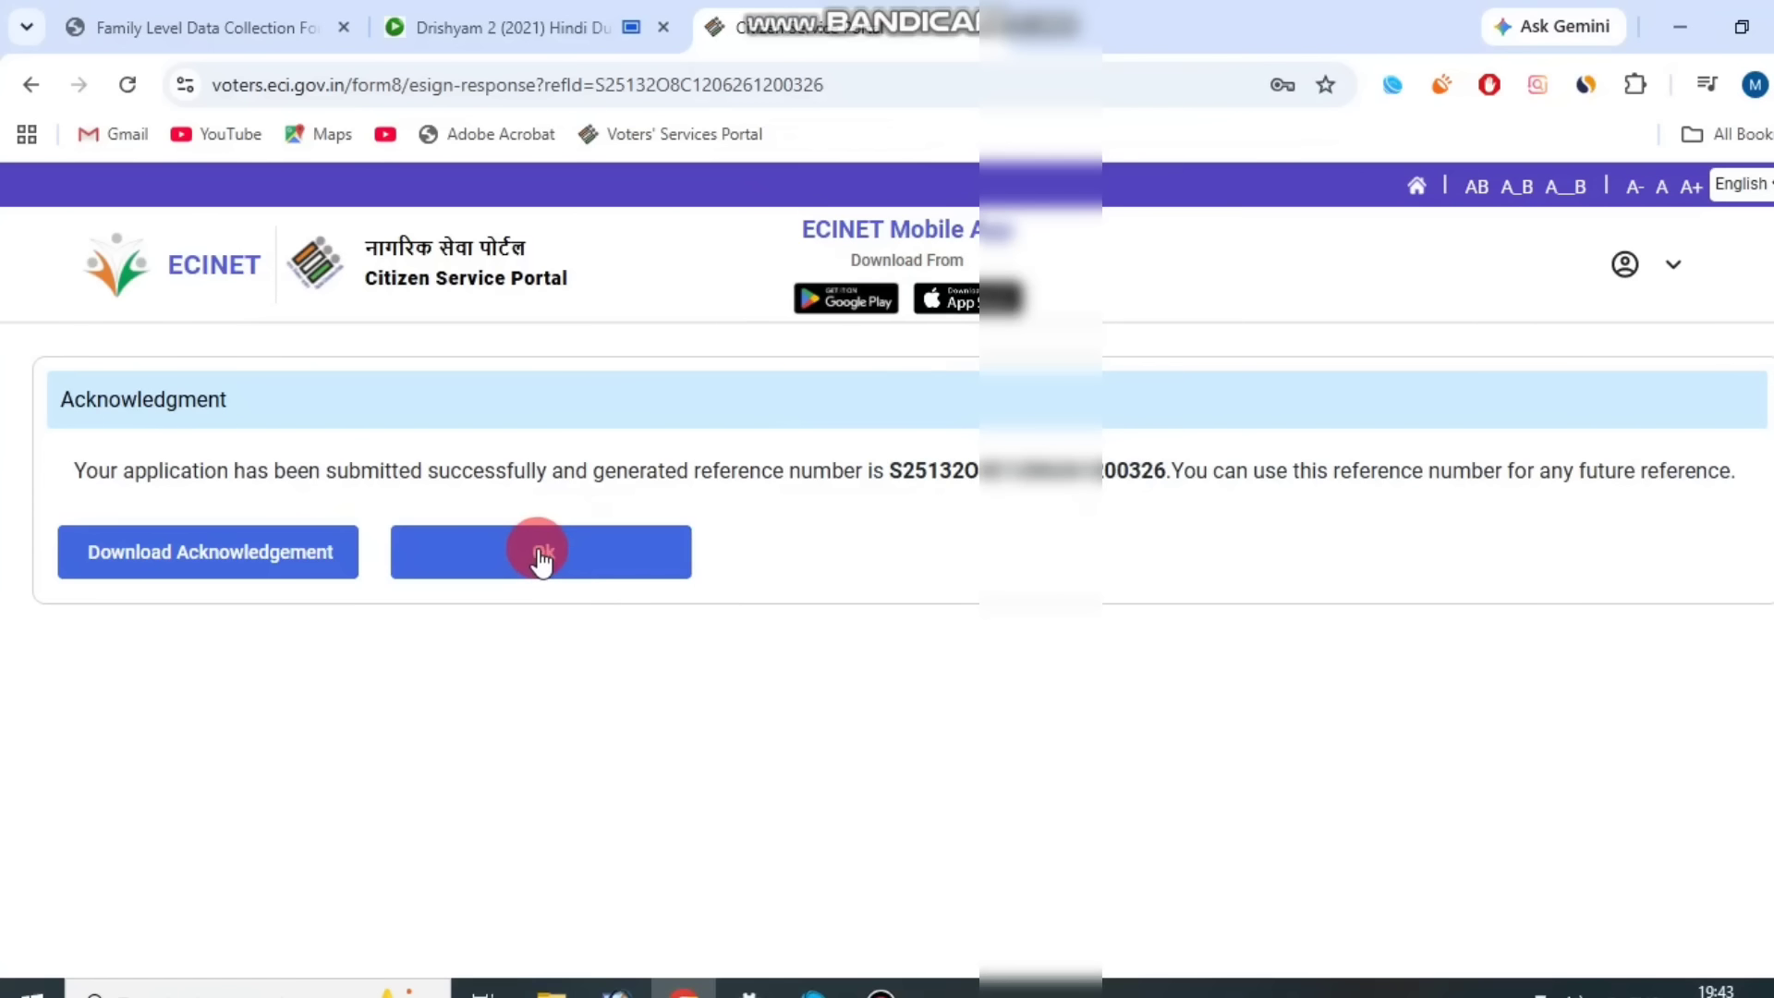
{"action": "left_click", "coordinate": [542, 554]}
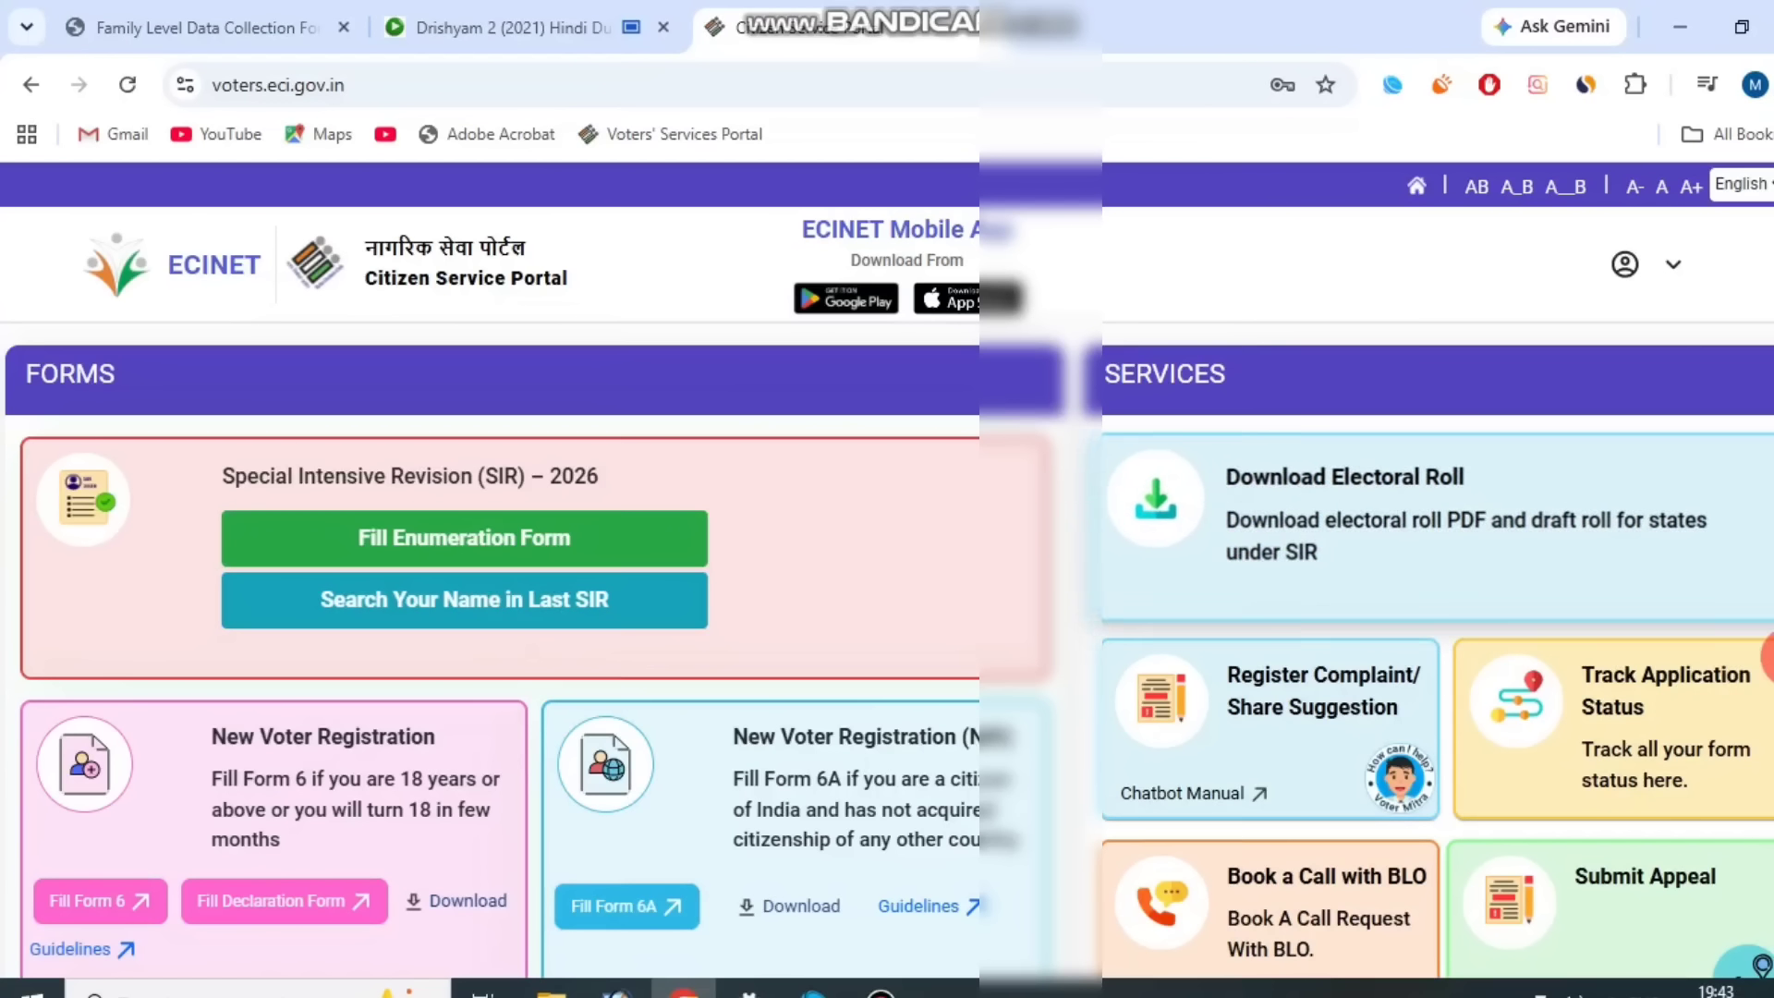
Open Track Application Status, paste the copied reference number and submit it to check the application.
{"action": "left_click", "coordinate": [1578, 739]}
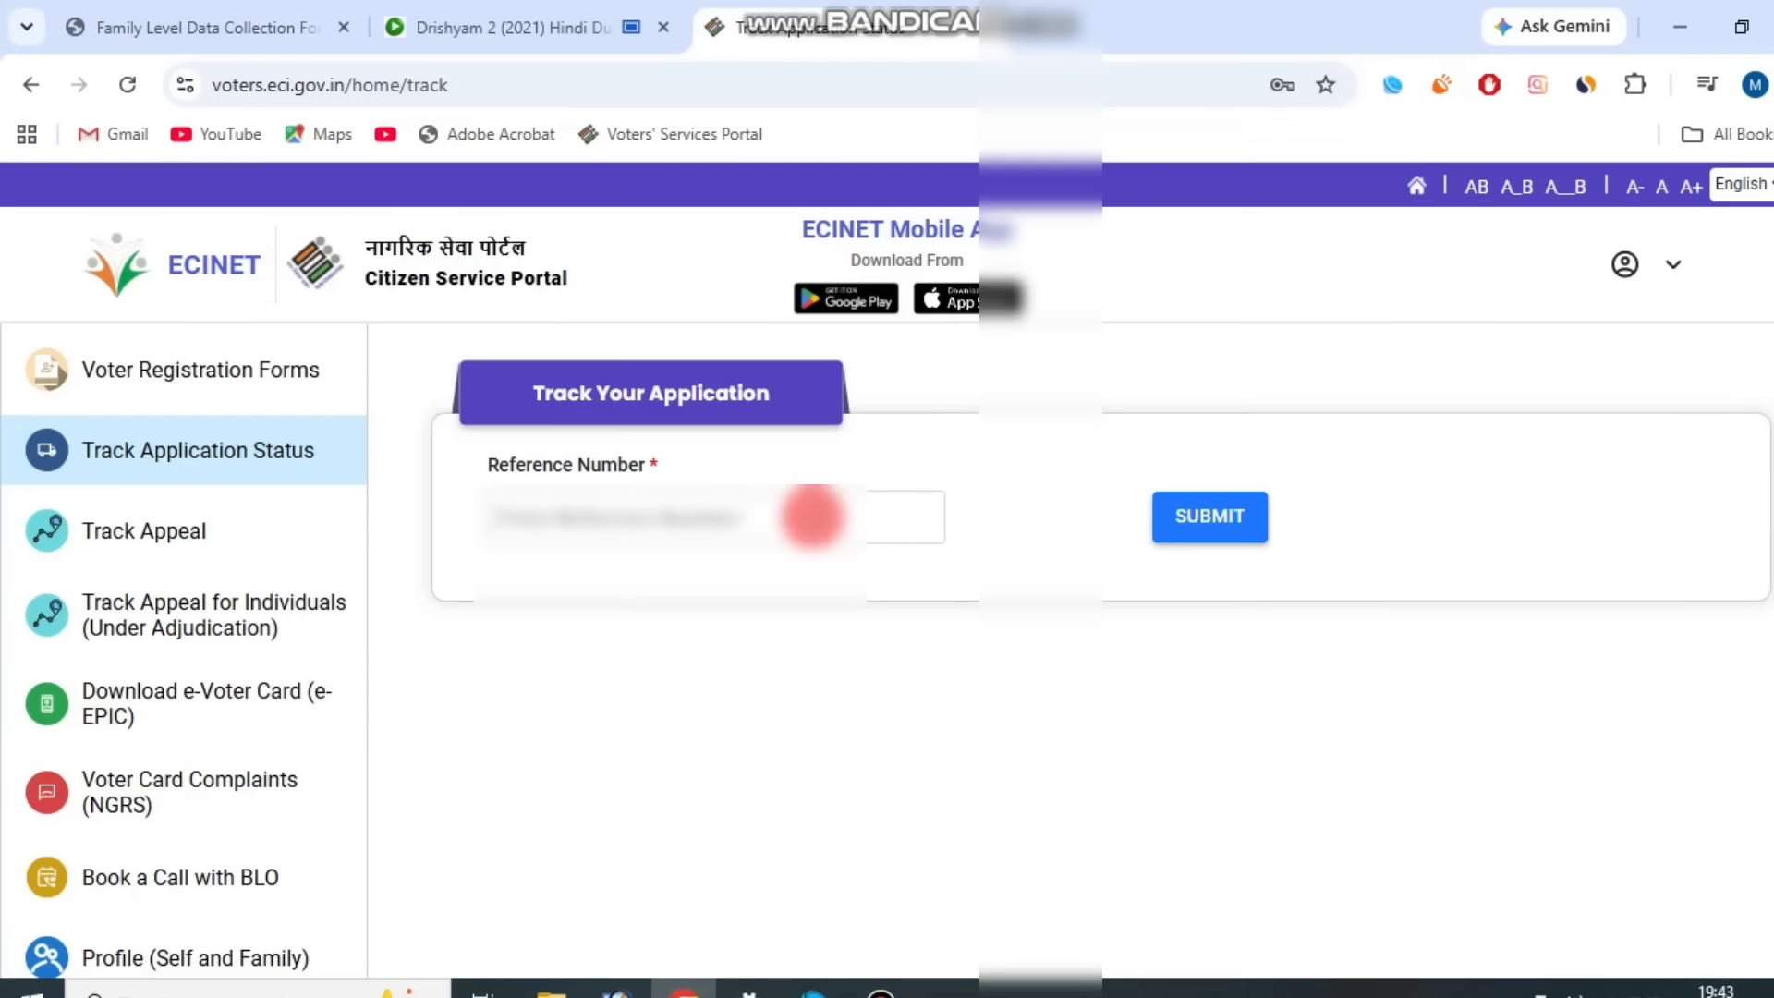
{"action": "left_click", "coordinate": [613, 515]}
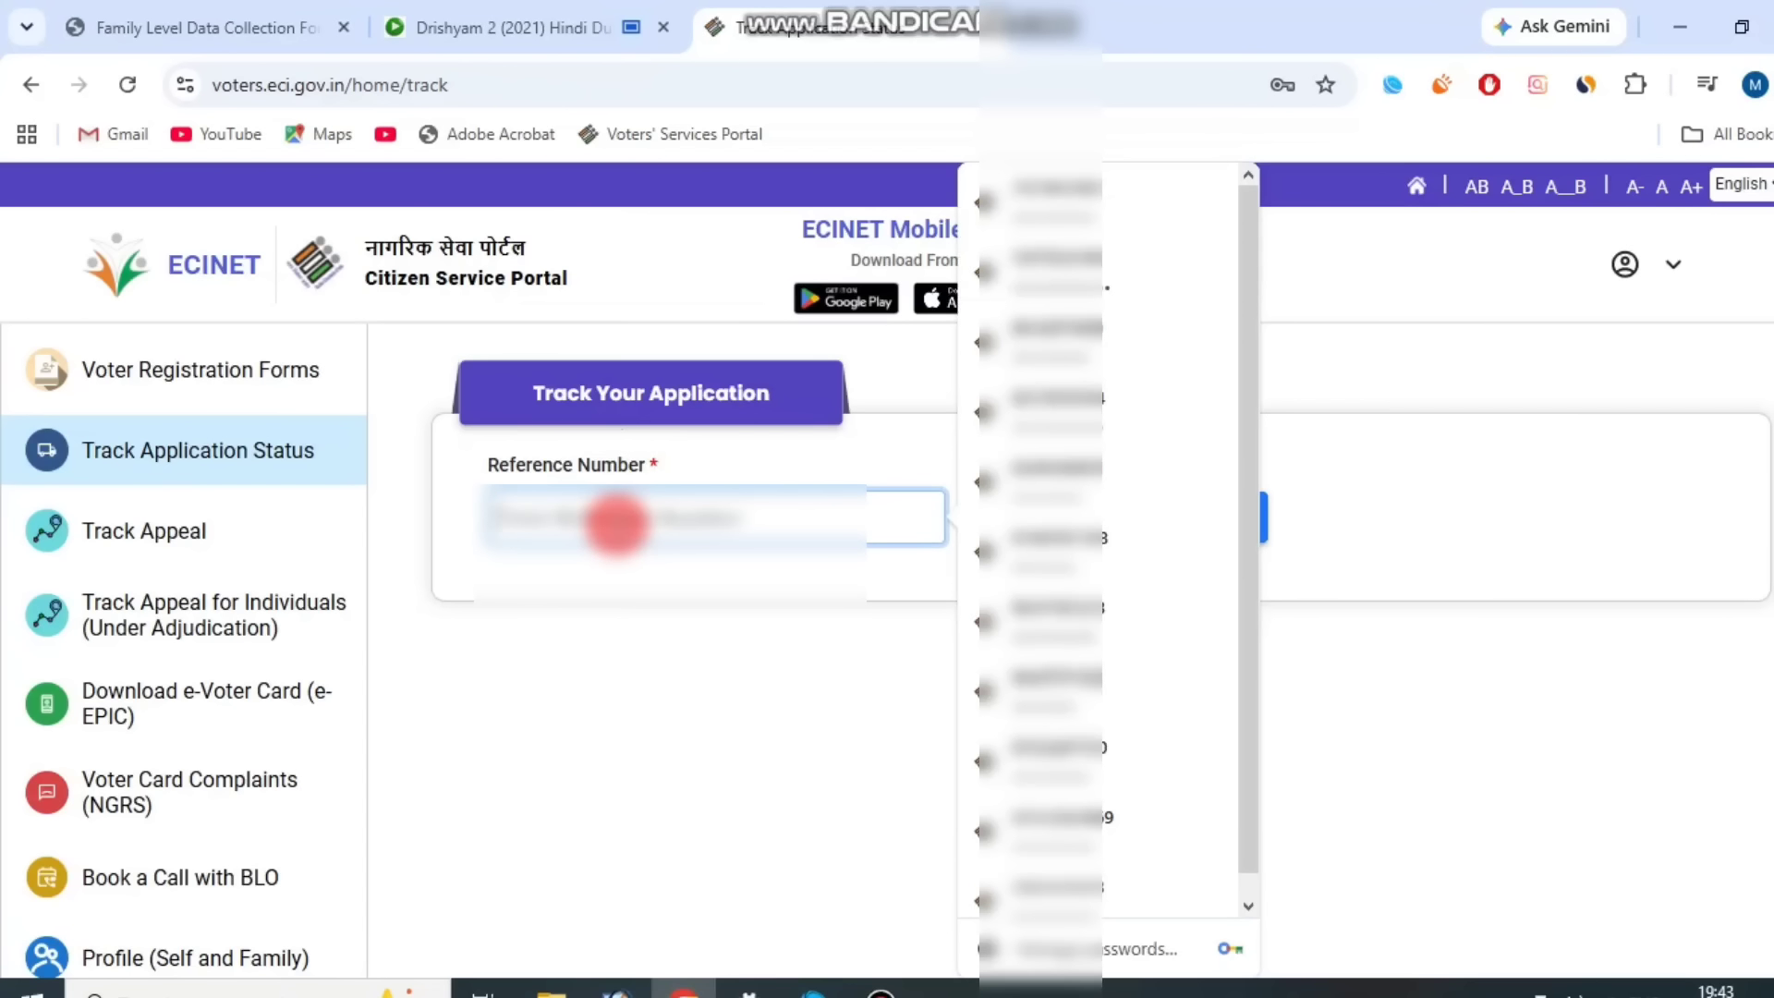
{"action": "left_click", "coordinate": [767, 717]}
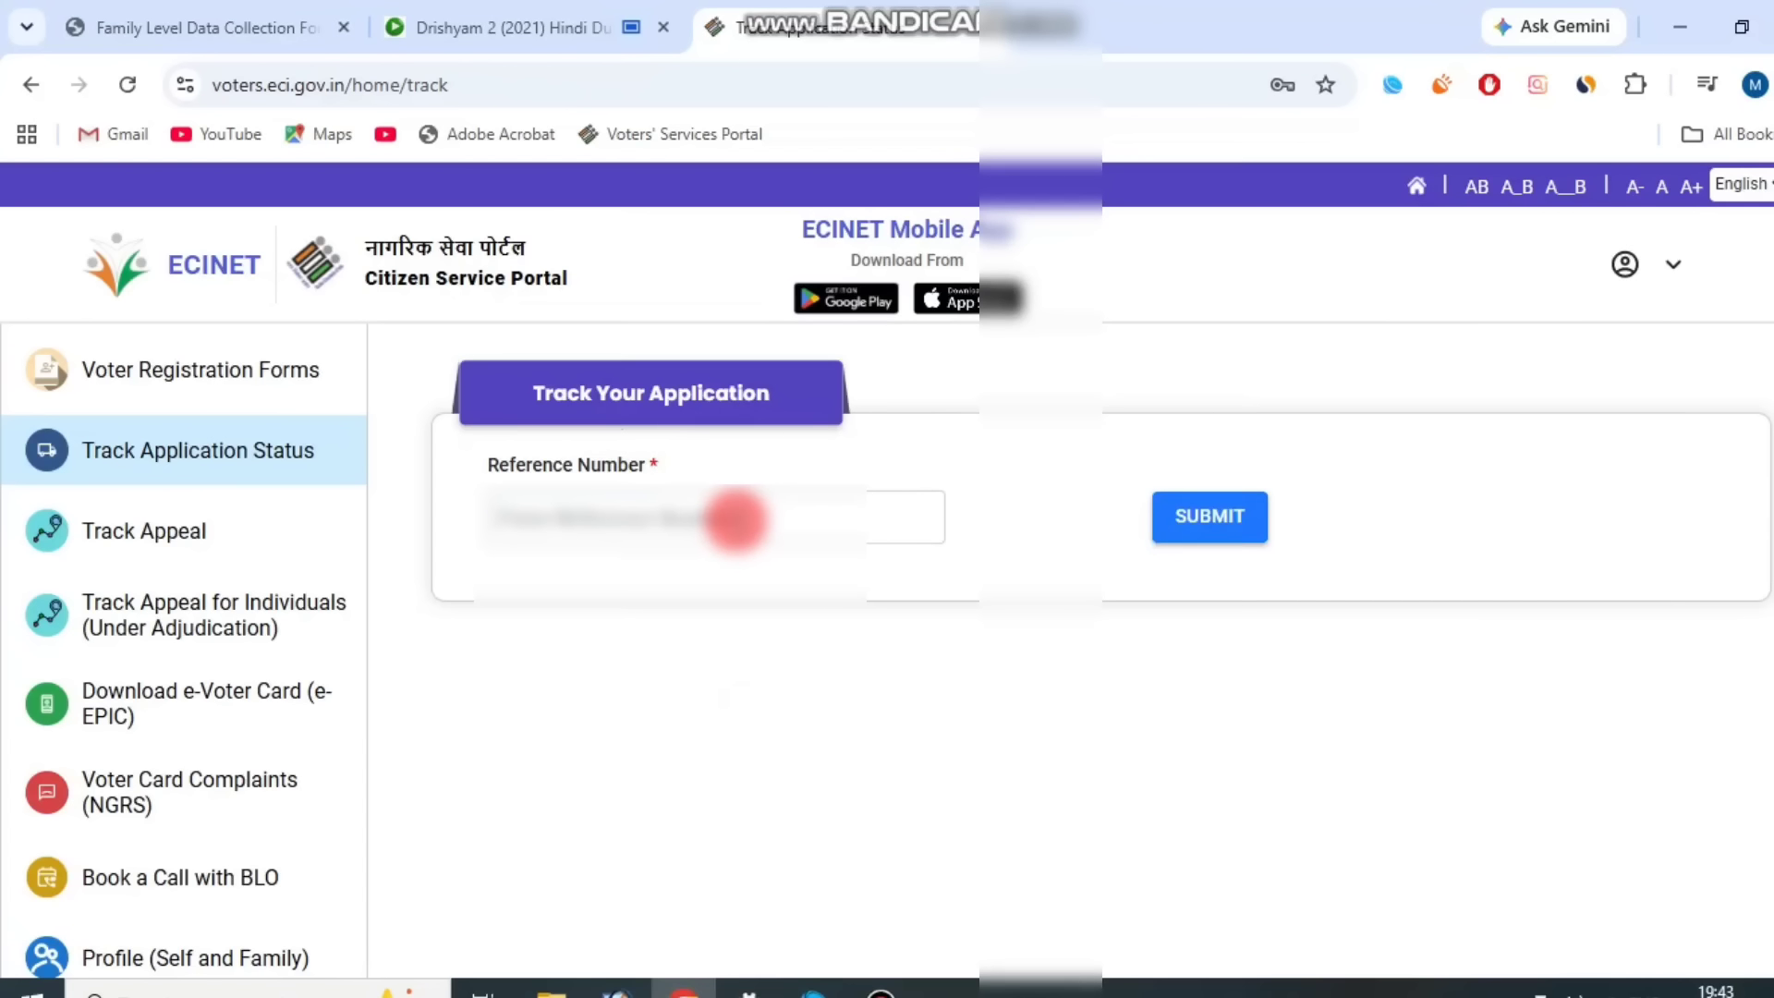
{"action": "left_click", "coordinate": [732, 520]}
{"action": "key", "text": "ctrl+v"}
{"action": "left_click", "coordinate": [765, 660]}
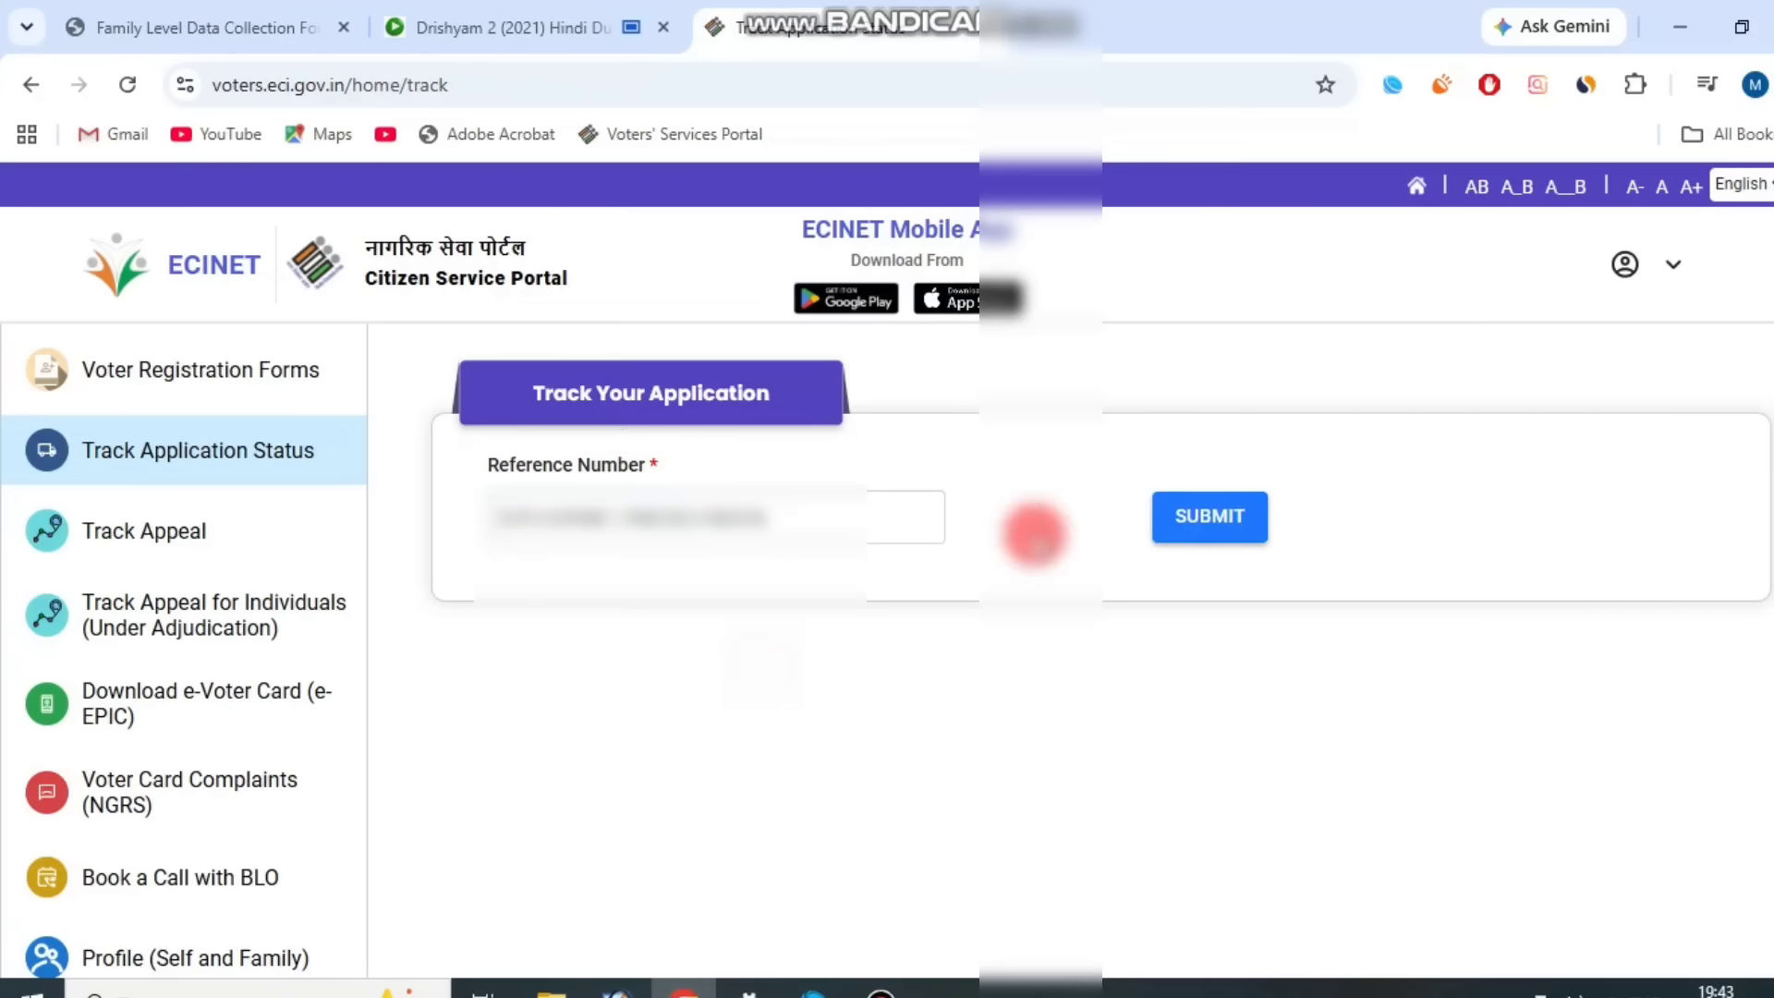
{"action": "left_click", "coordinate": [1216, 522]}
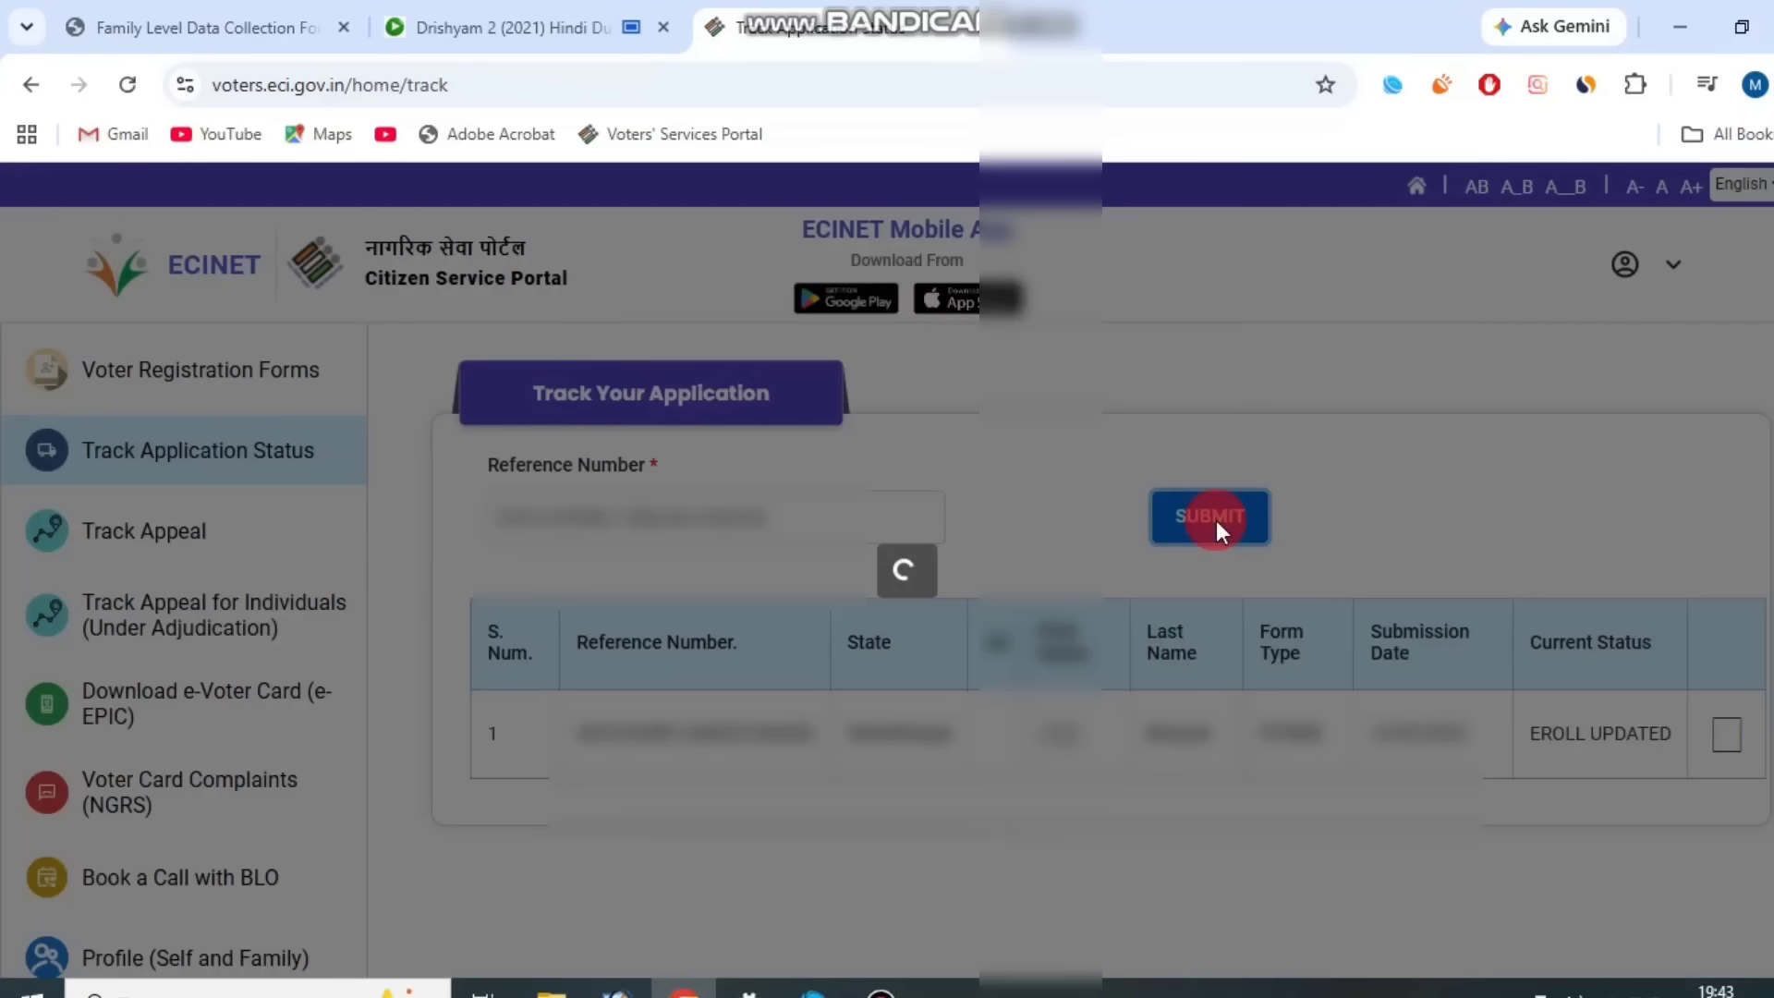
{"action": "left_click", "coordinate": [1266, 524]}
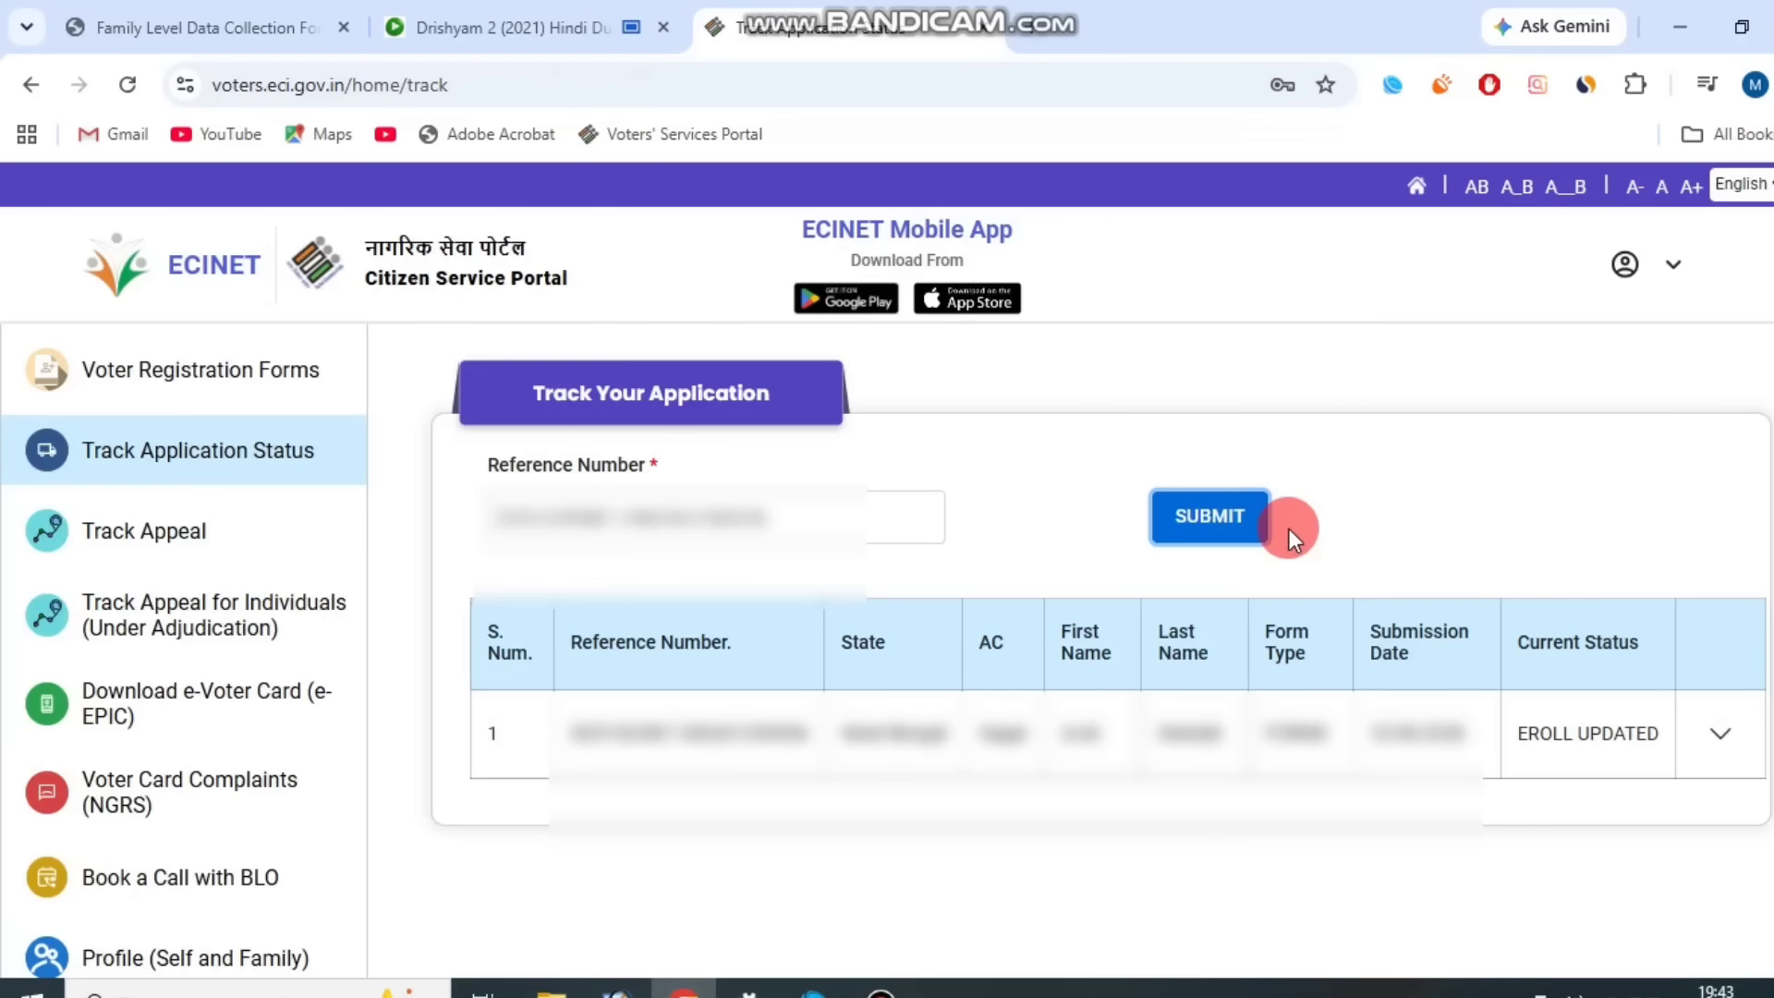
Expand the tracked application's row to view its progress timeline and current status, then collapse it.
{"action": "left_click_drag", "start_coordinate": [547, 732], "coordinate": [768, 743]}
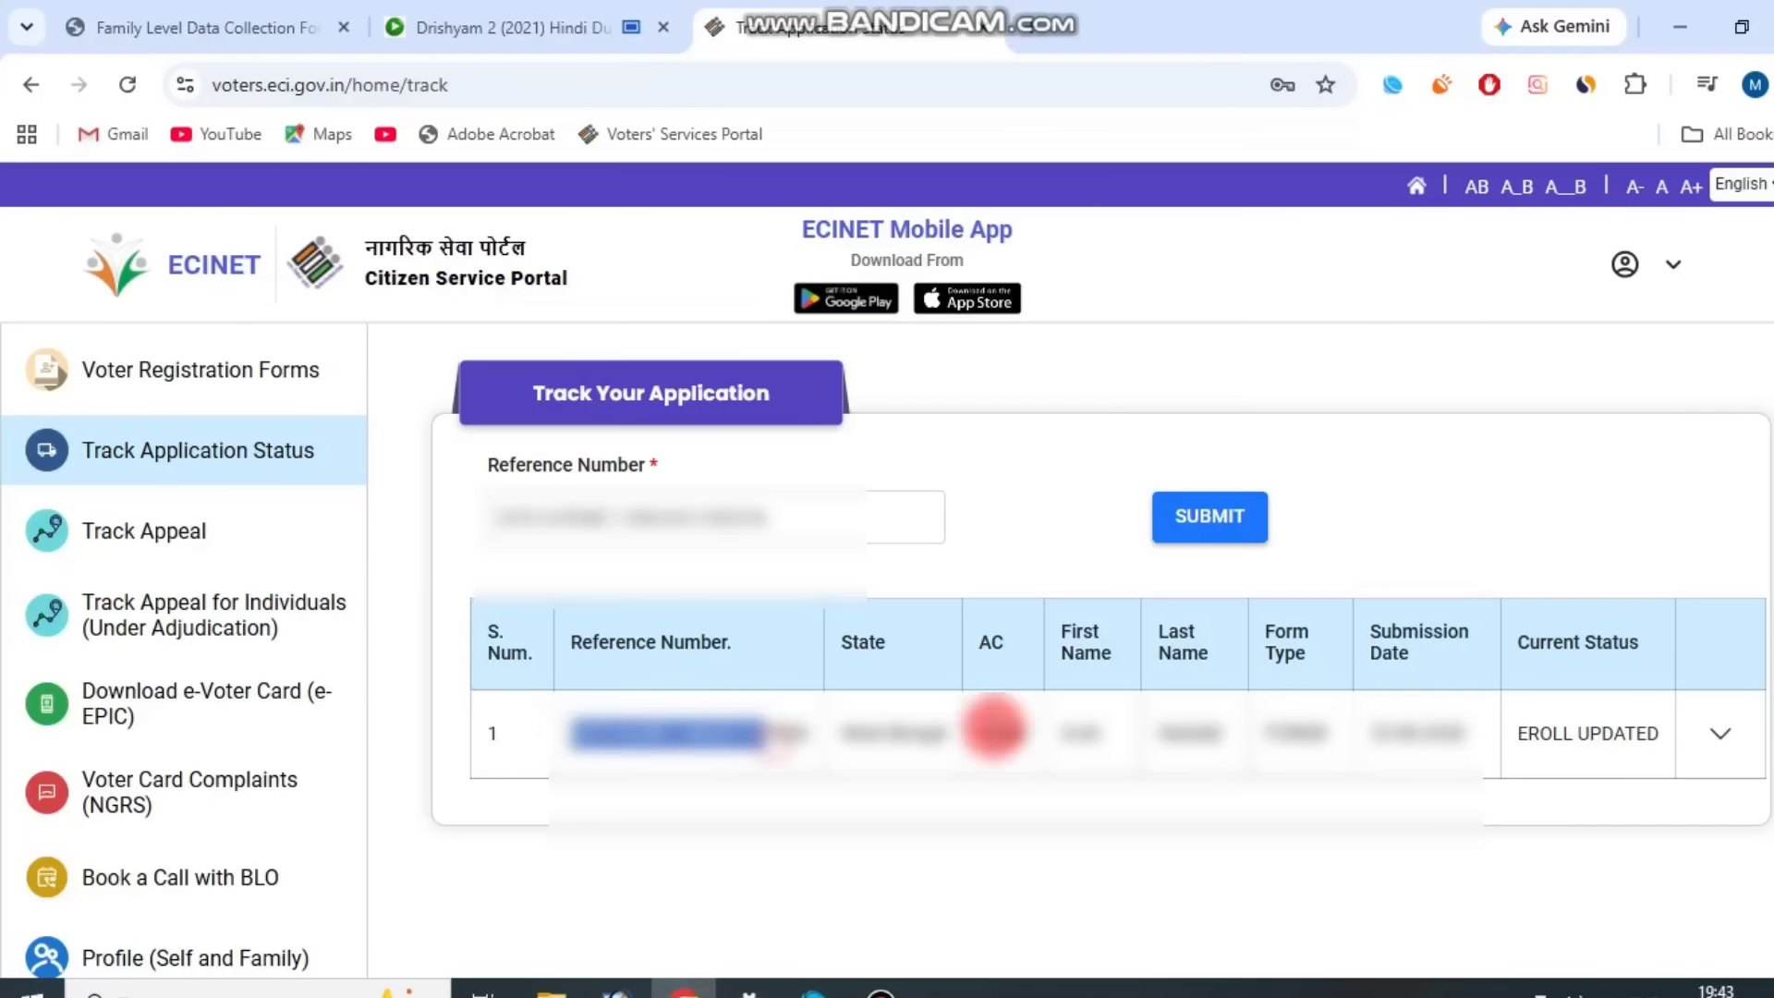
{"action": "left_click", "coordinate": [1696, 736]}
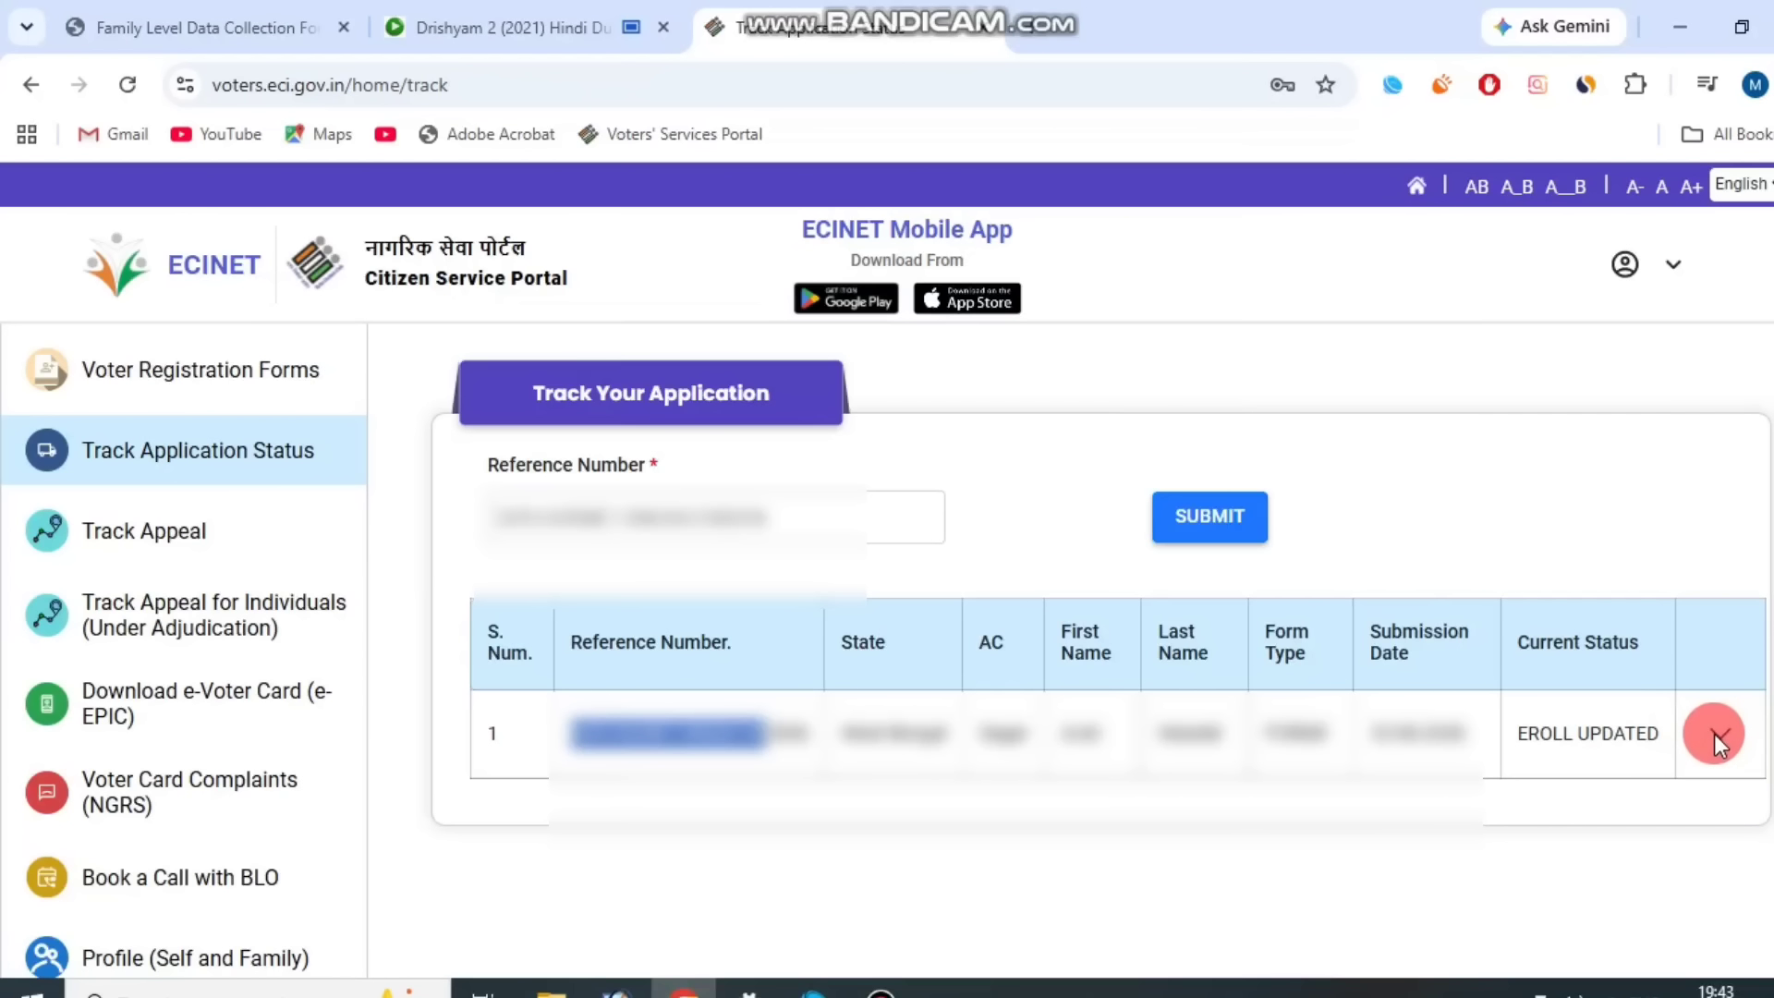
{"action": "left_click", "coordinate": [1569, 759]}
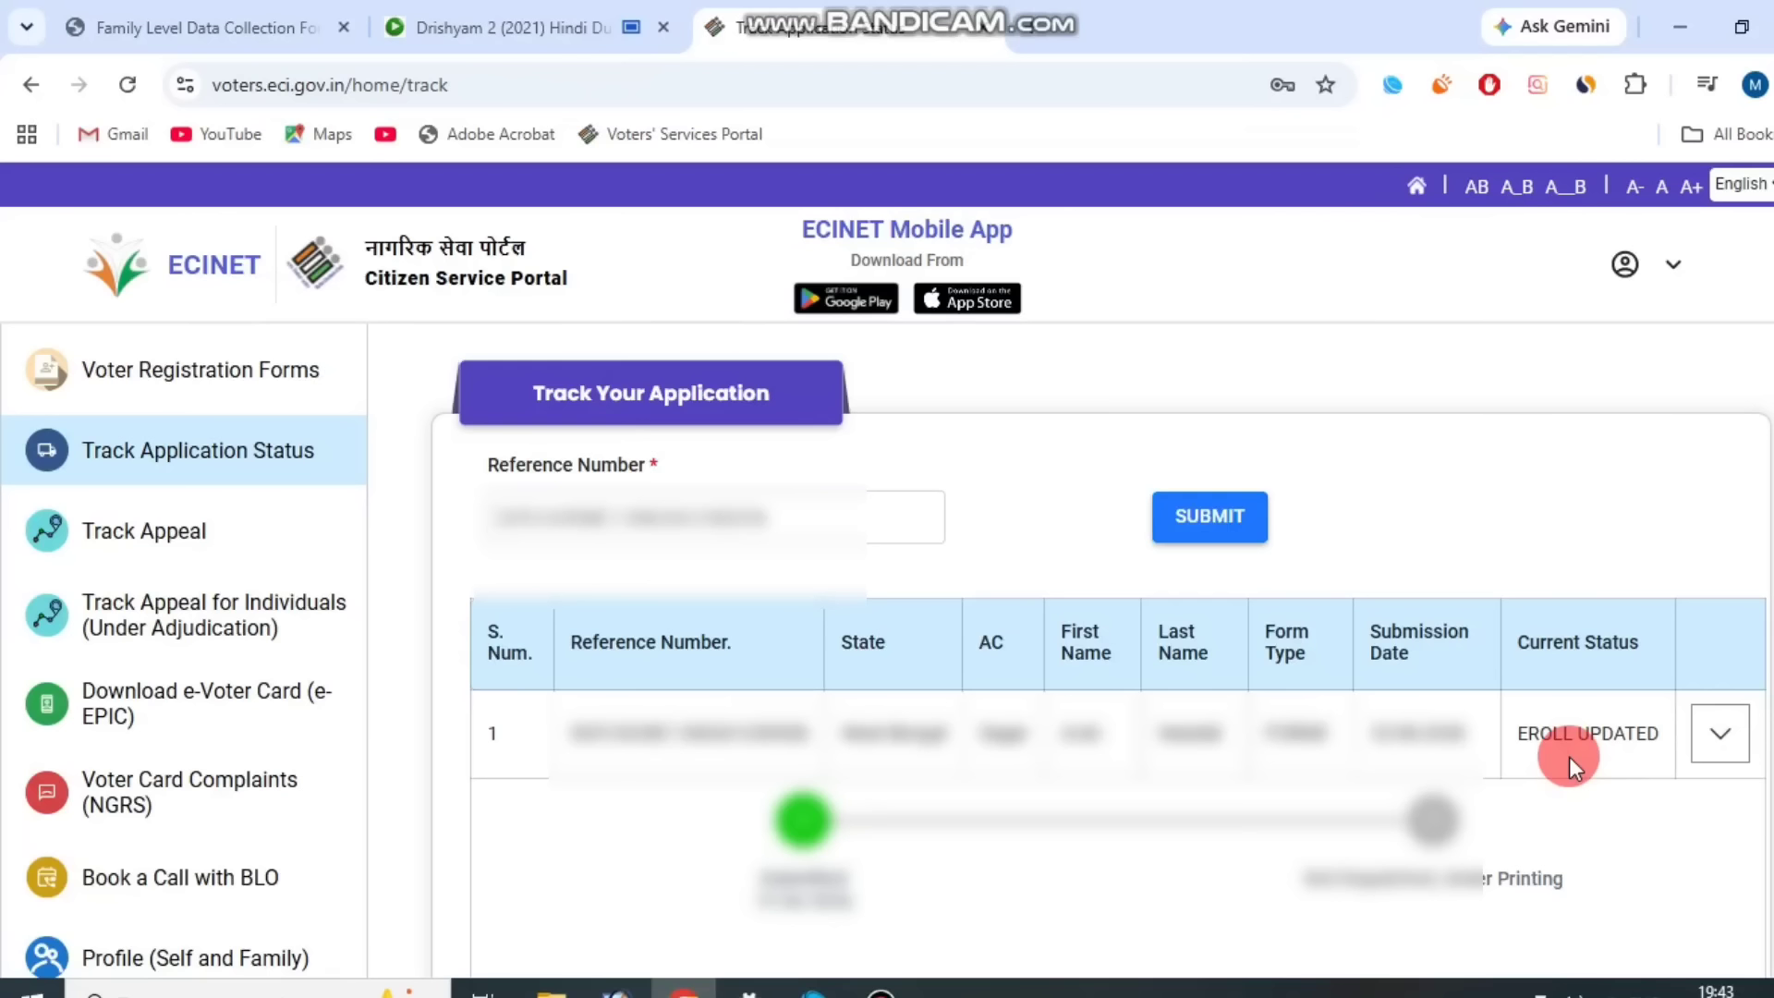
{"action": "left_click", "coordinate": [1722, 722]}
{"action": "left_click_drag", "start_coordinate": [1524, 738], "coordinate": [1623, 735]}
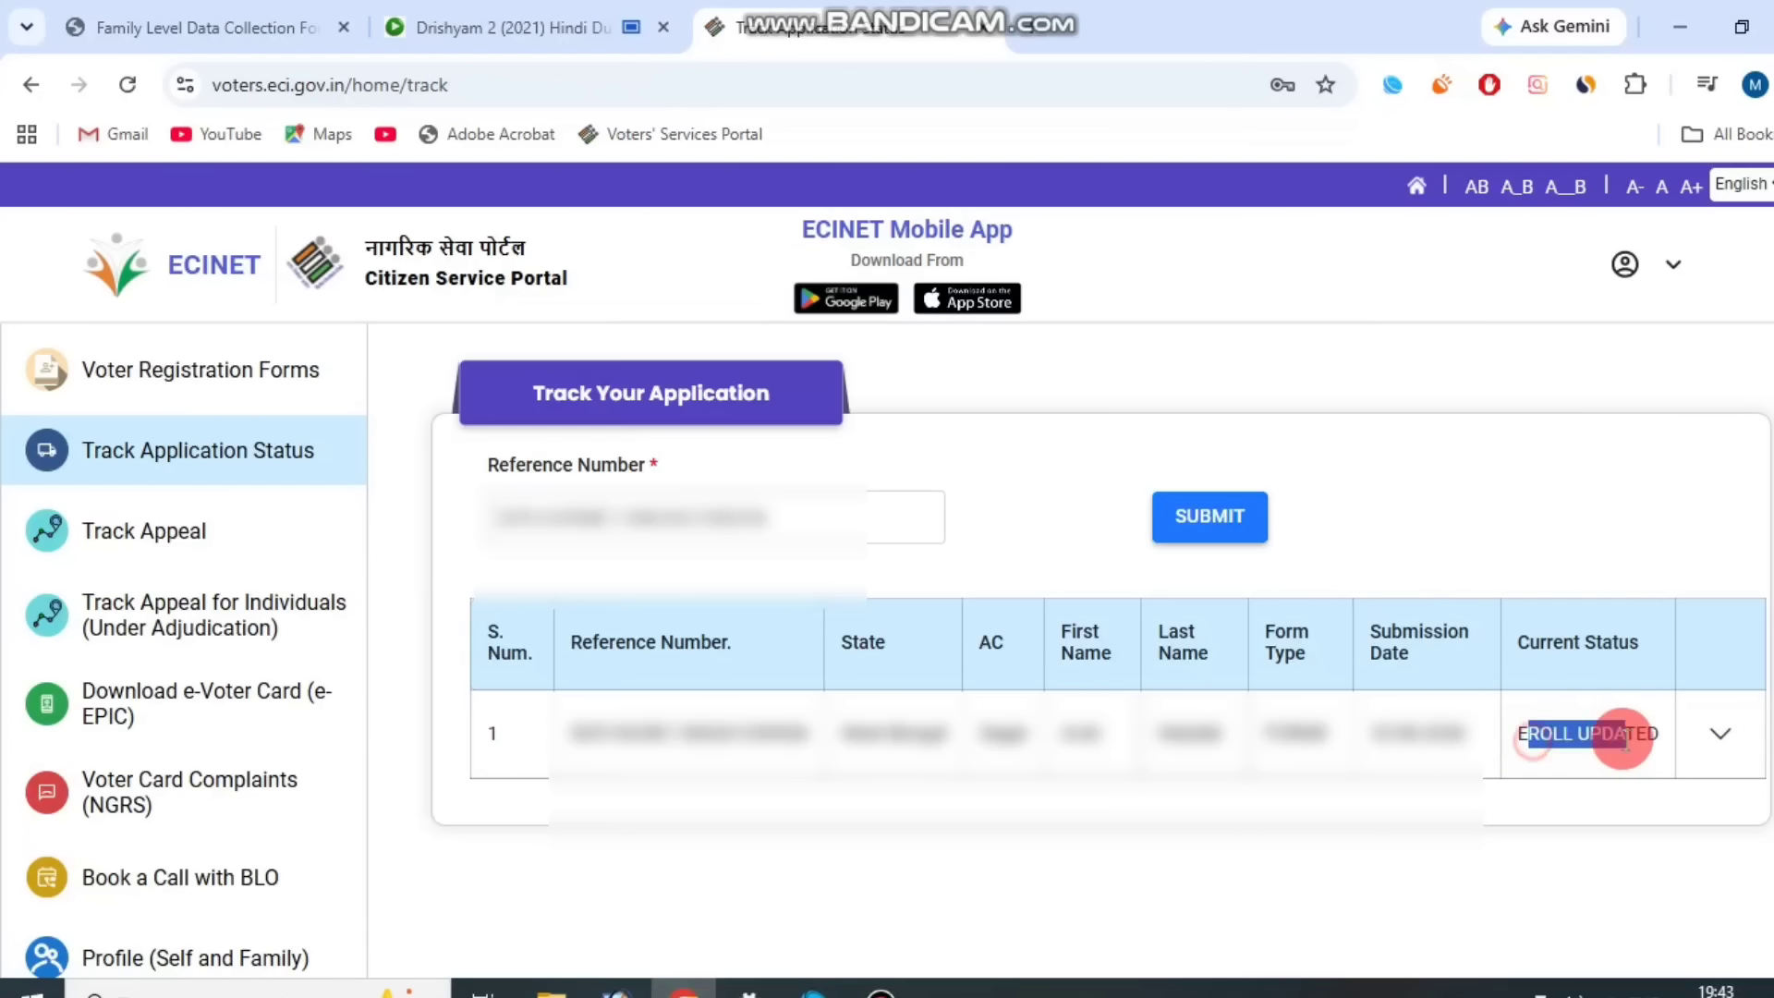
{"action": "left_click", "coordinate": [1583, 742]}
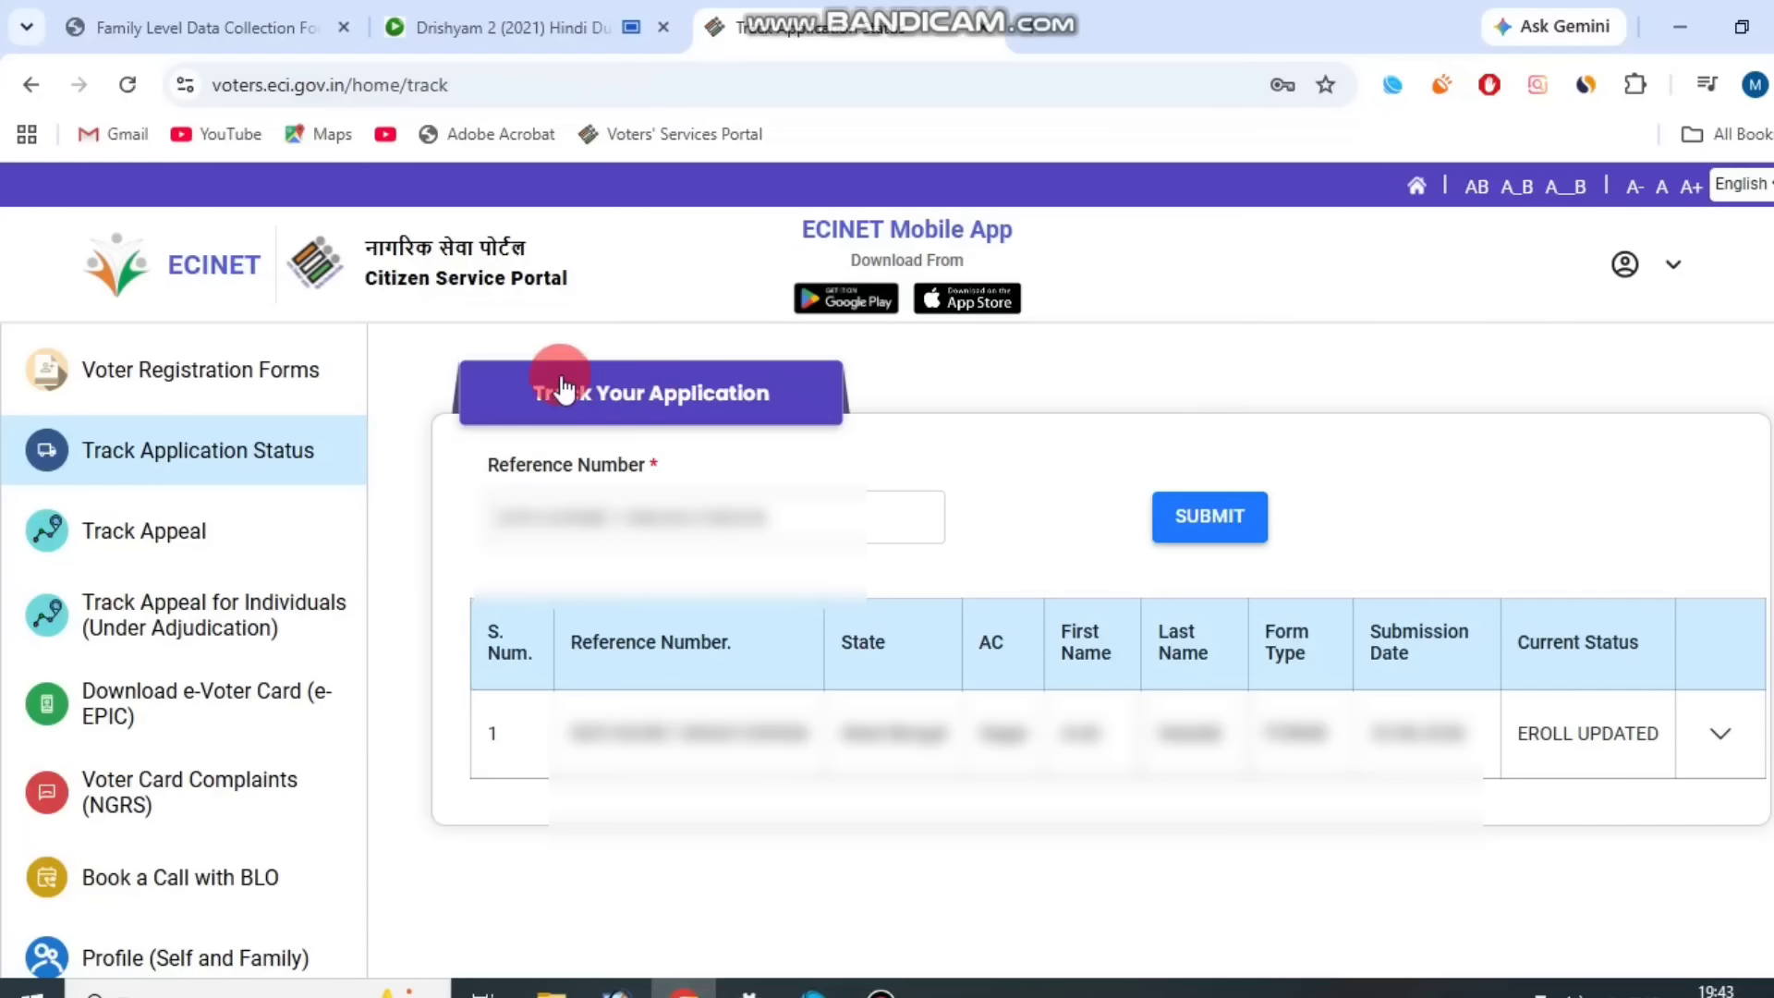
Return to the portal home page and open the E-EPIC Download service.
{"action": "left_click", "coordinate": [449, 282]}
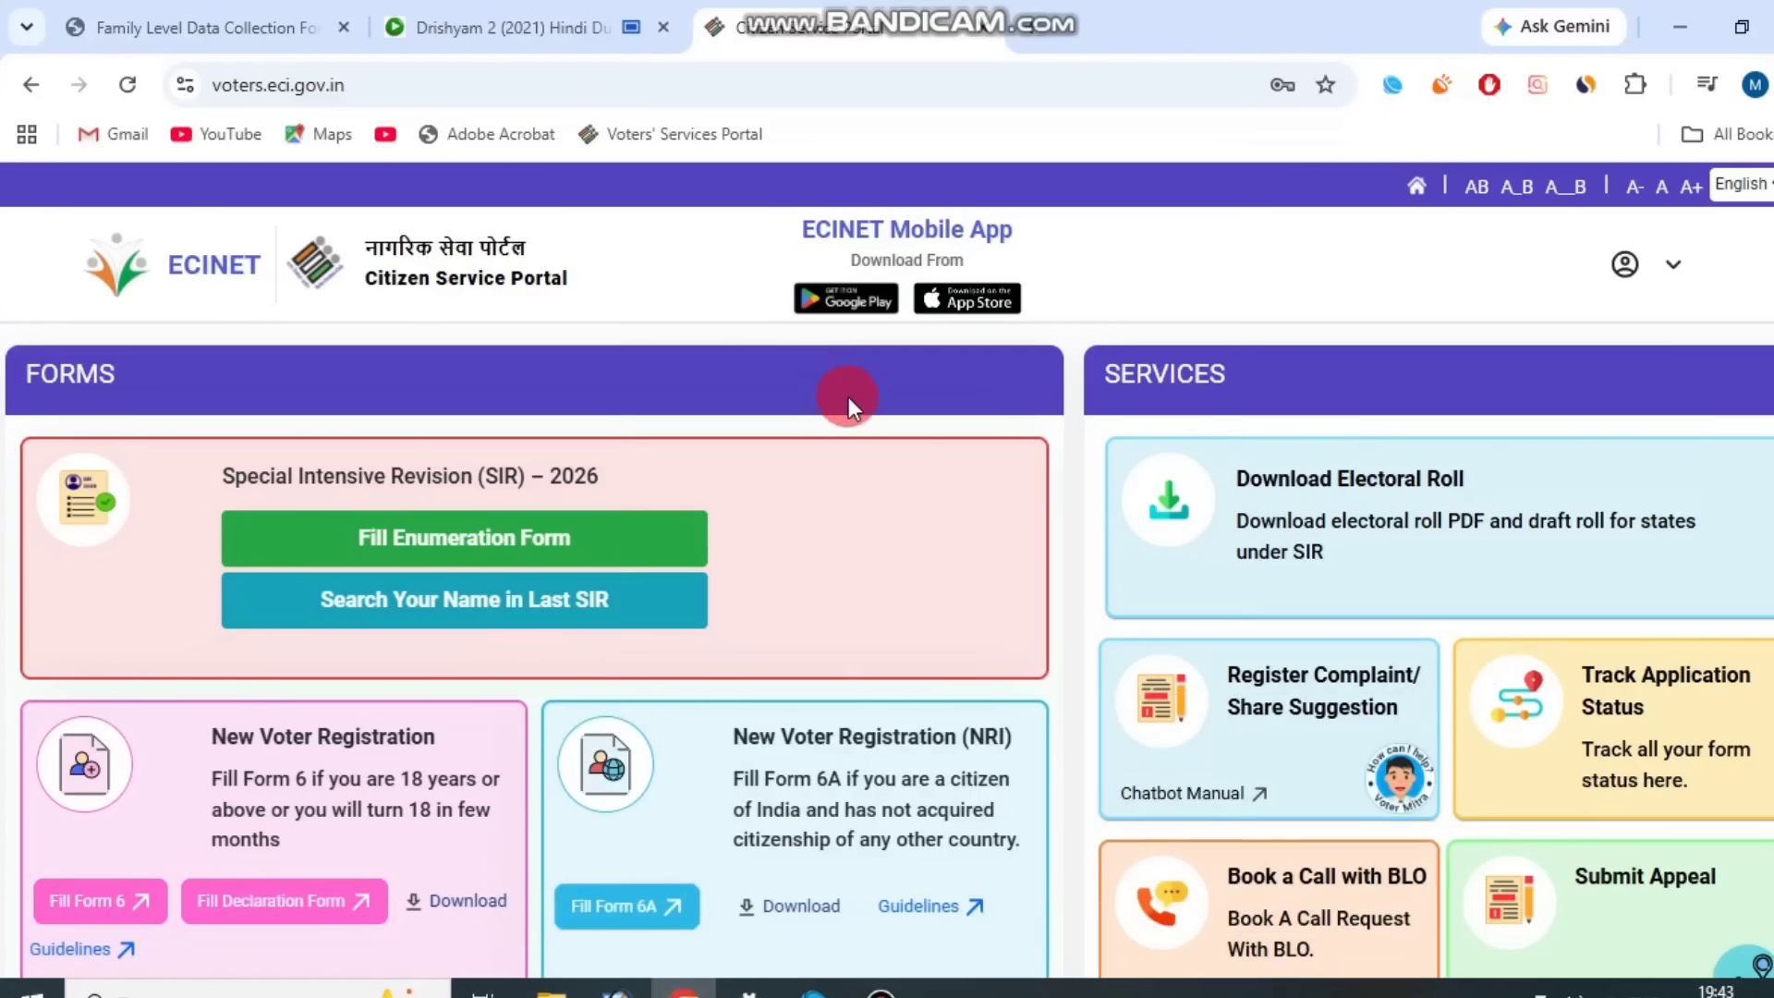
{"action": "scroll", "coordinate": [900, 425], "scroll_direction": "down", "scroll_amount": 7}
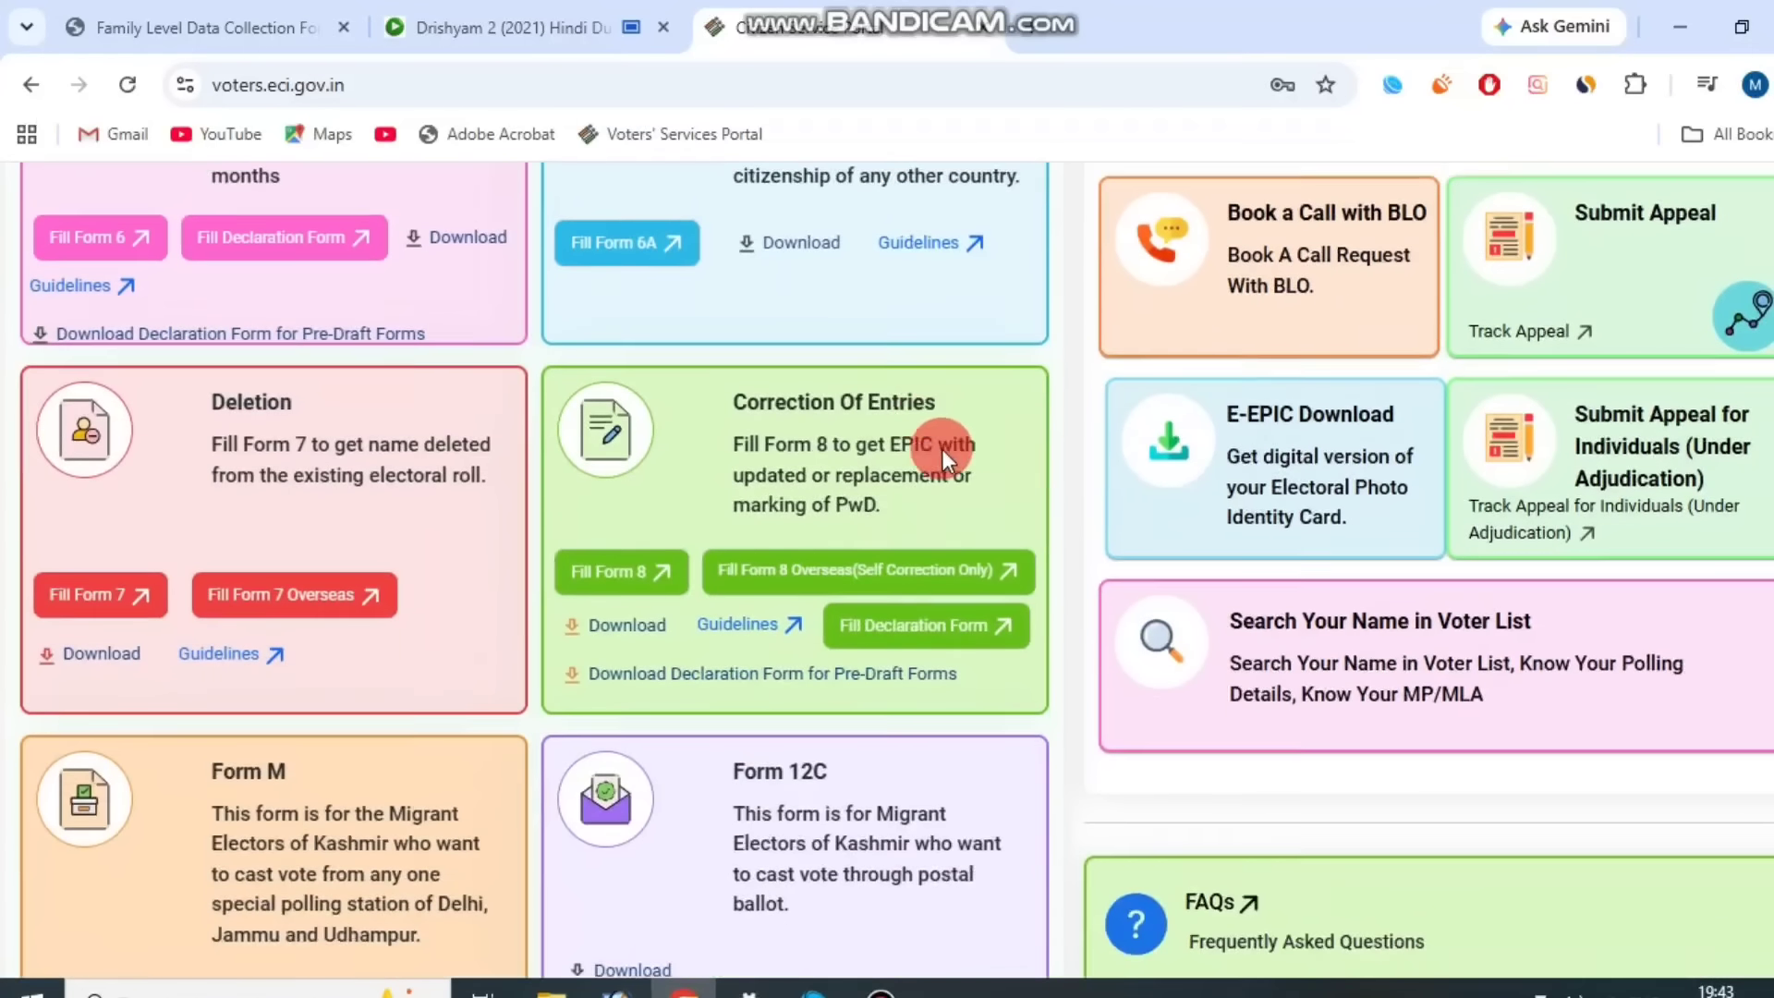
{"action": "scroll", "coordinate": [973, 444], "scroll_direction": "down", "scroll_amount": 1}
{"action": "scroll", "coordinate": [1007, 462], "scroll_direction": "up", "scroll_amount": 3}
{"action": "scroll", "coordinate": [1109, 489], "scroll_direction": "down", "scroll_amount": 1}
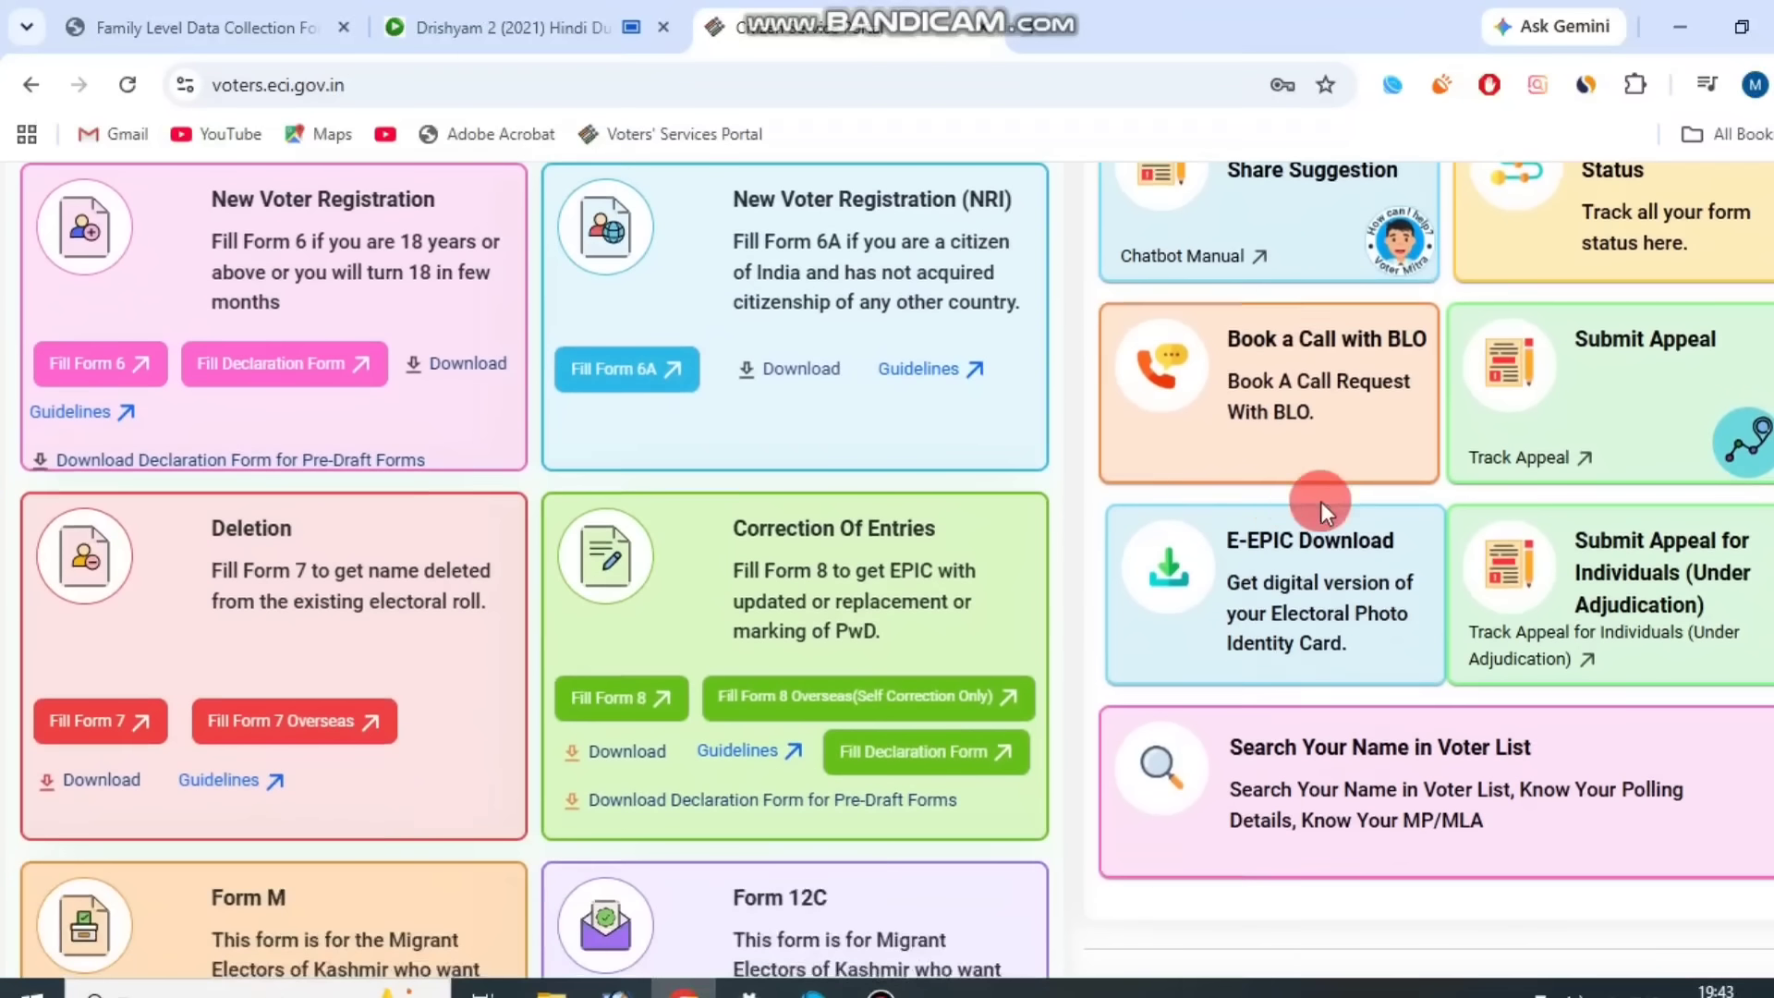
{"action": "left_click", "coordinate": [1287, 584]}
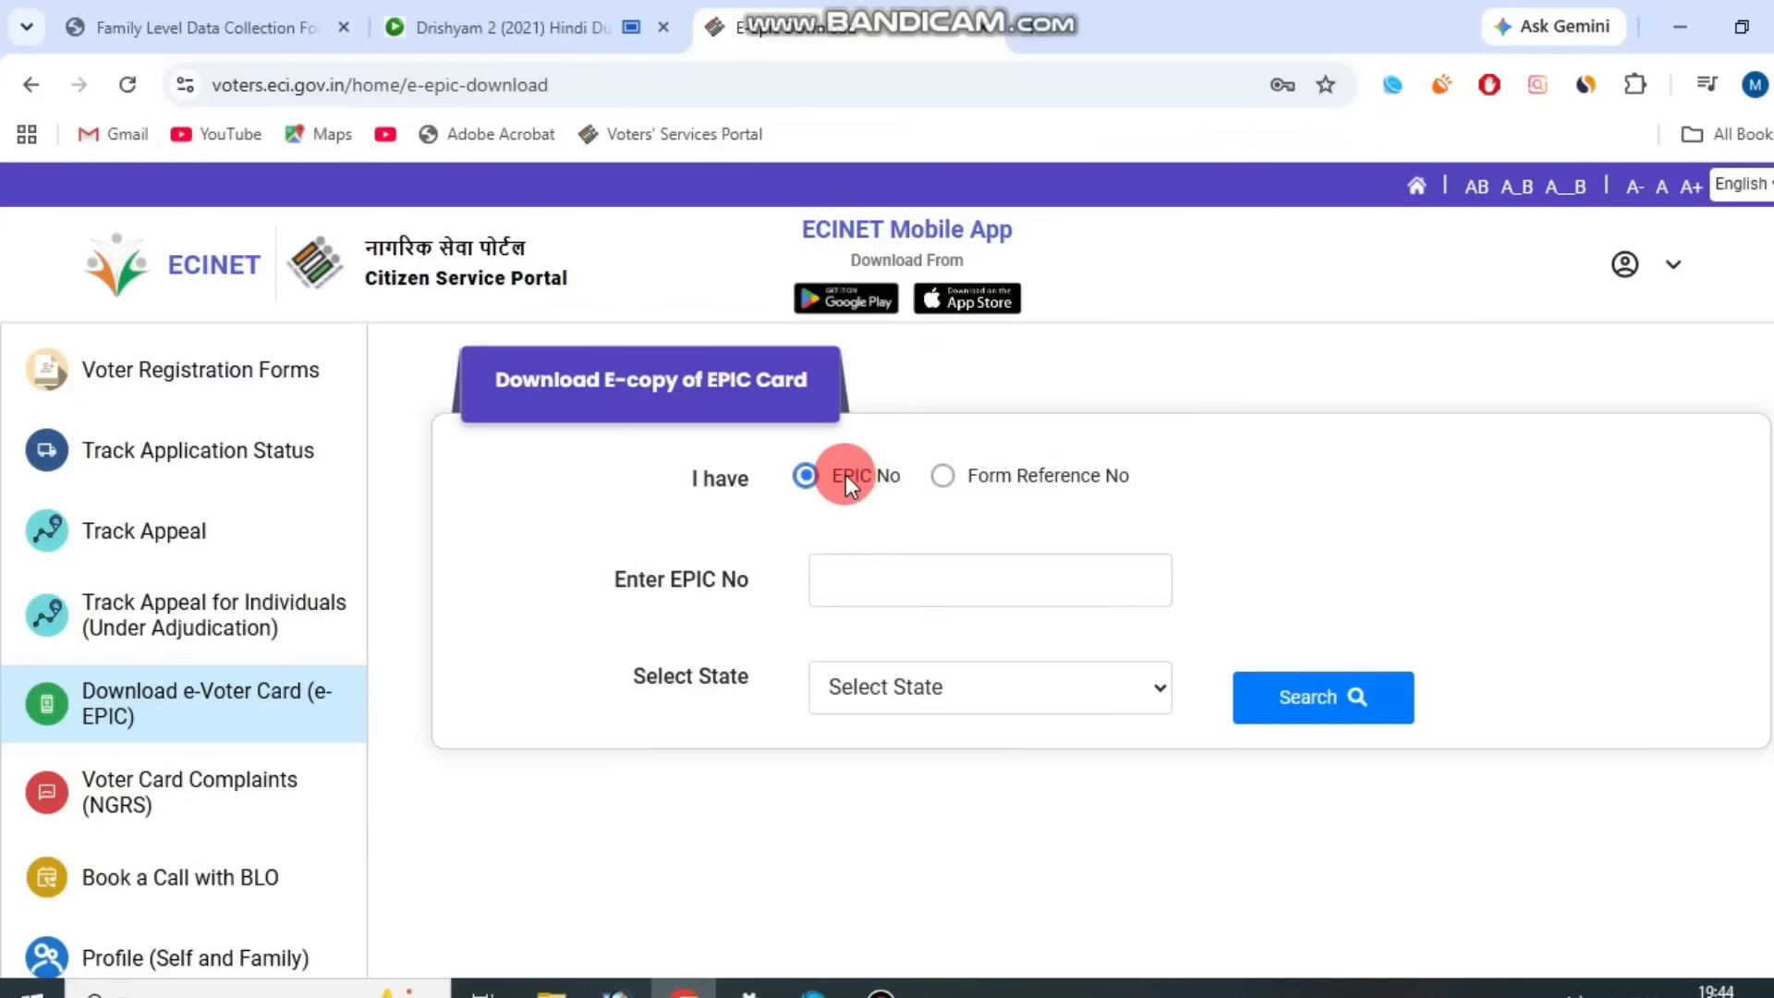
Enter the EPIC number, select West Bengal as the state and search for the voter record.
{"action": "left_click_drag", "start_coordinate": [640, 584], "coordinate": [724, 574]}
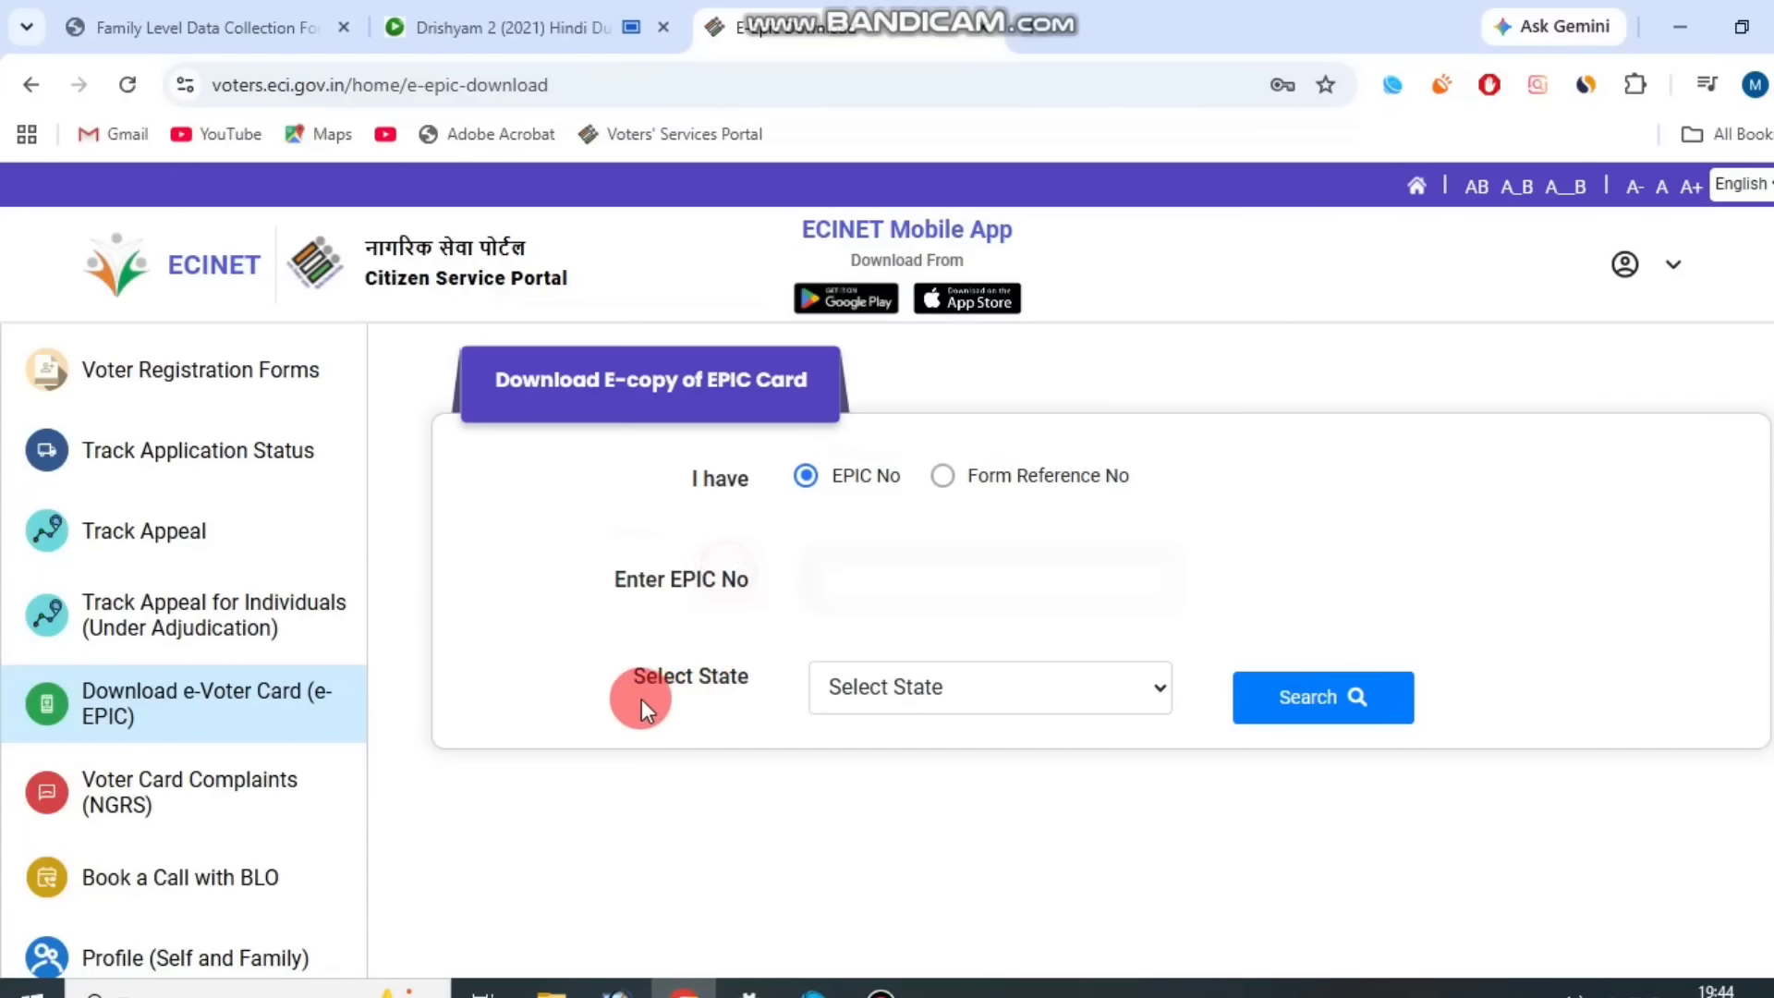
{"action": "left_click_drag", "start_coordinate": [641, 699], "coordinate": [915, 695]}
{"action": "left_click", "coordinate": [919, 693]}
{"action": "scroll", "coordinate": [948, 517], "scroll_direction": "down", "scroll_amount": 5}
{"action": "left_click", "coordinate": [946, 633]}
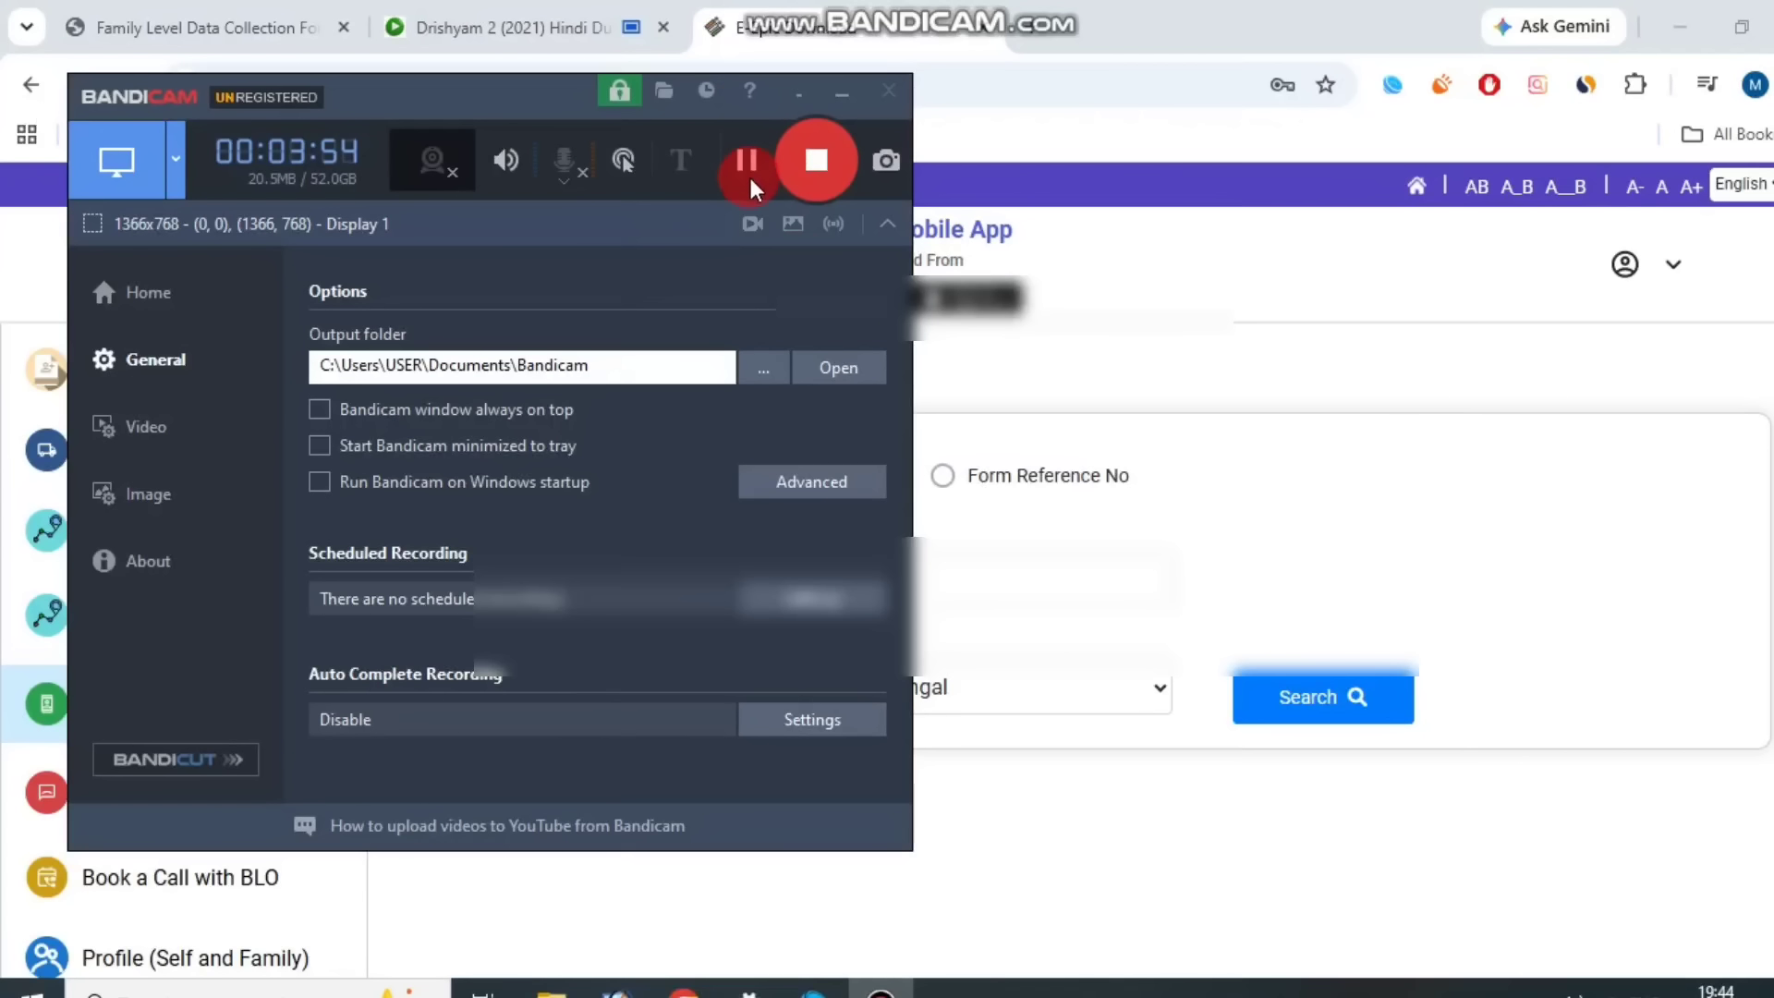
{"action": "left_click", "coordinate": [748, 158]}
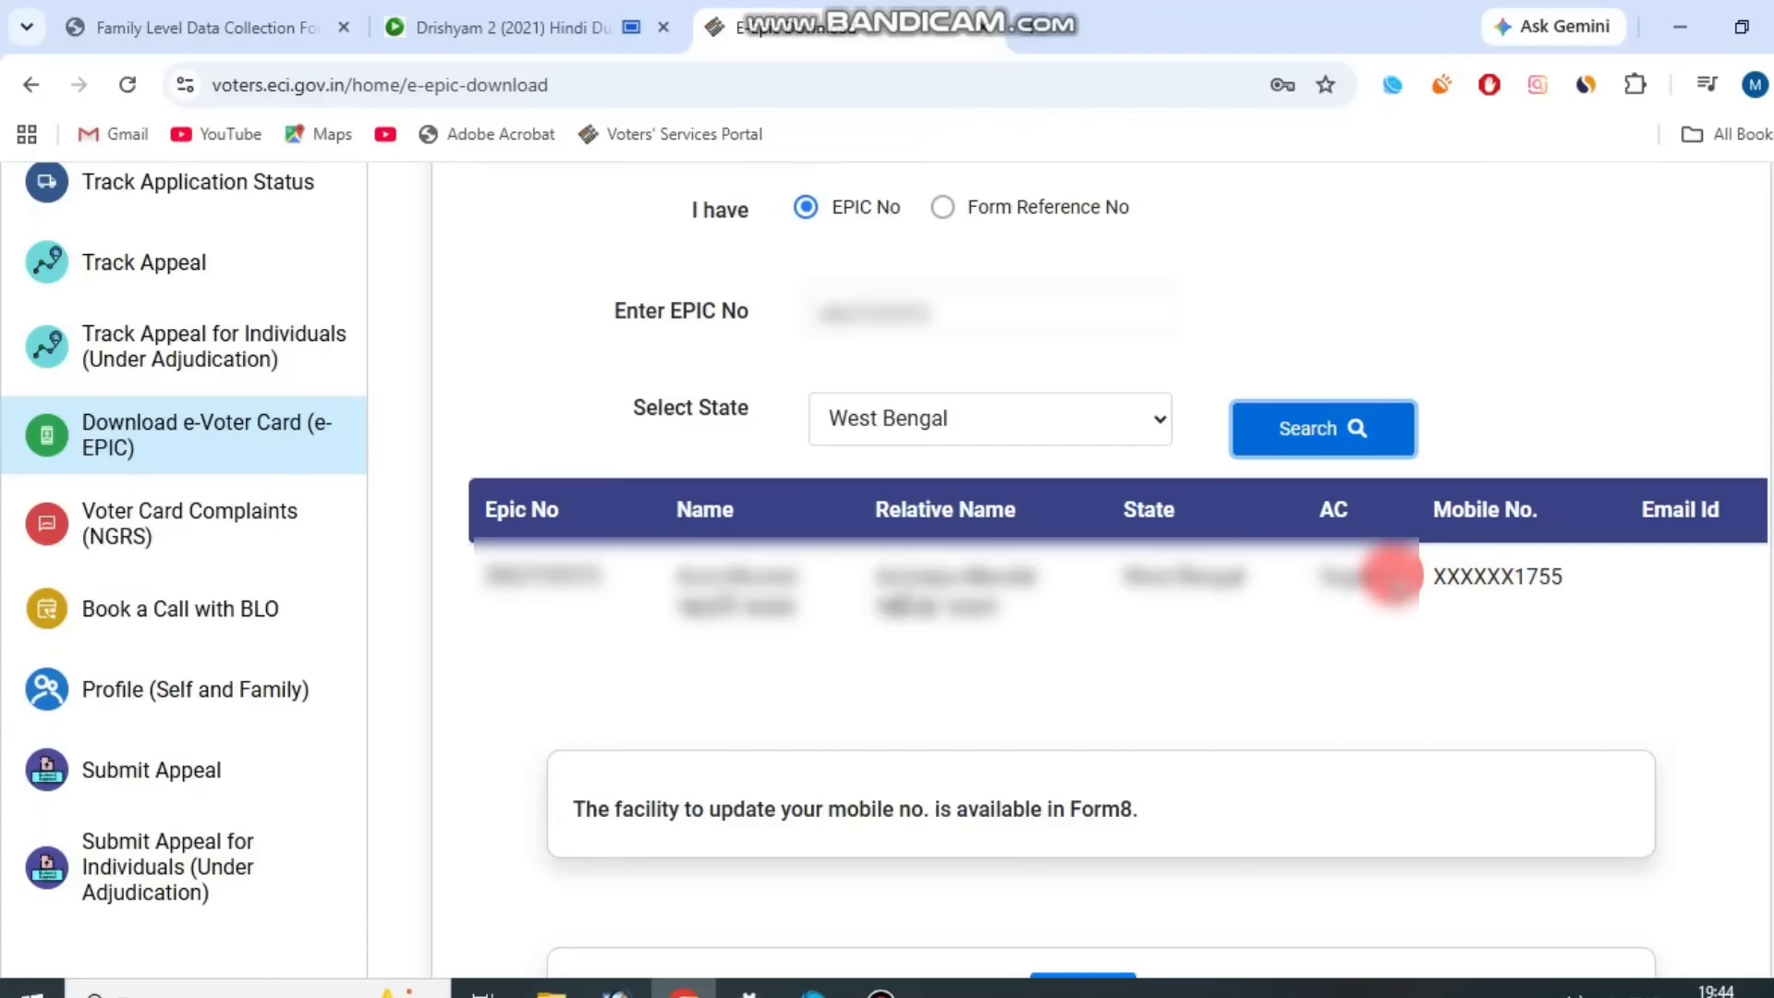
Authenticate by sending an OTP to the registered mobile number and verifying the received OTP code.
{"action": "left_click_drag", "start_coordinate": [1429, 580], "coordinate": [1626, 584]}
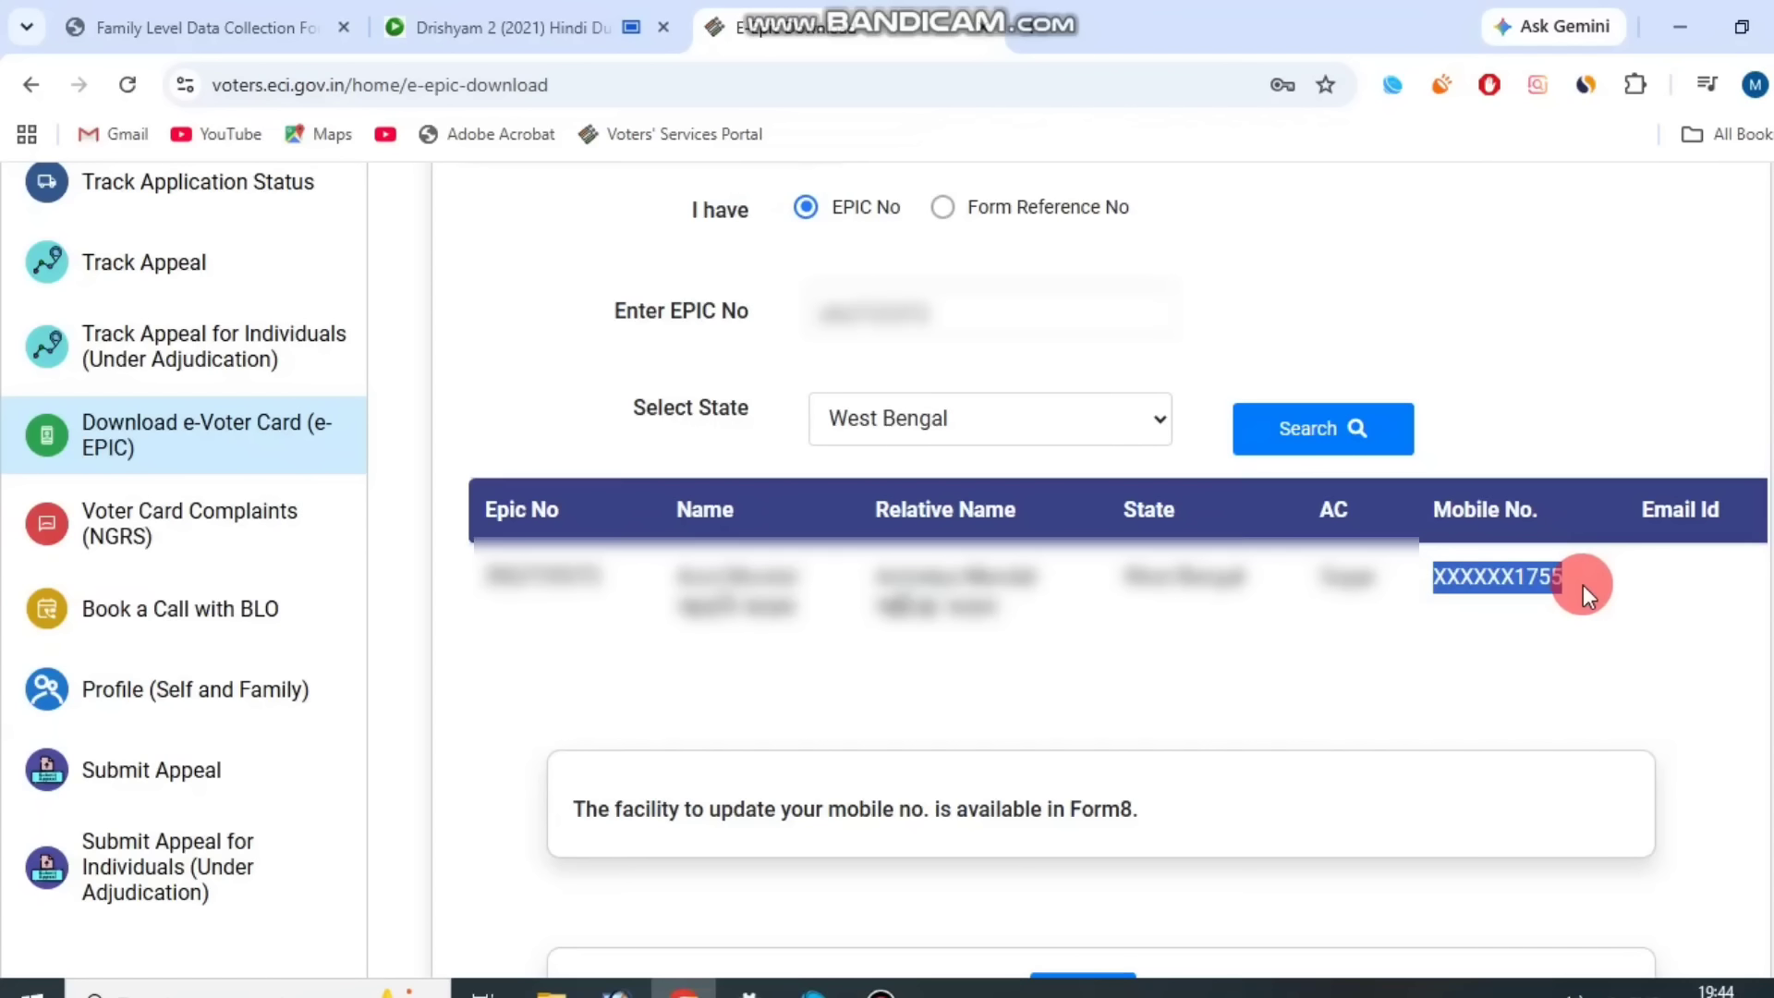
{"action": "left_click", "coordinate": [1583, 584]}
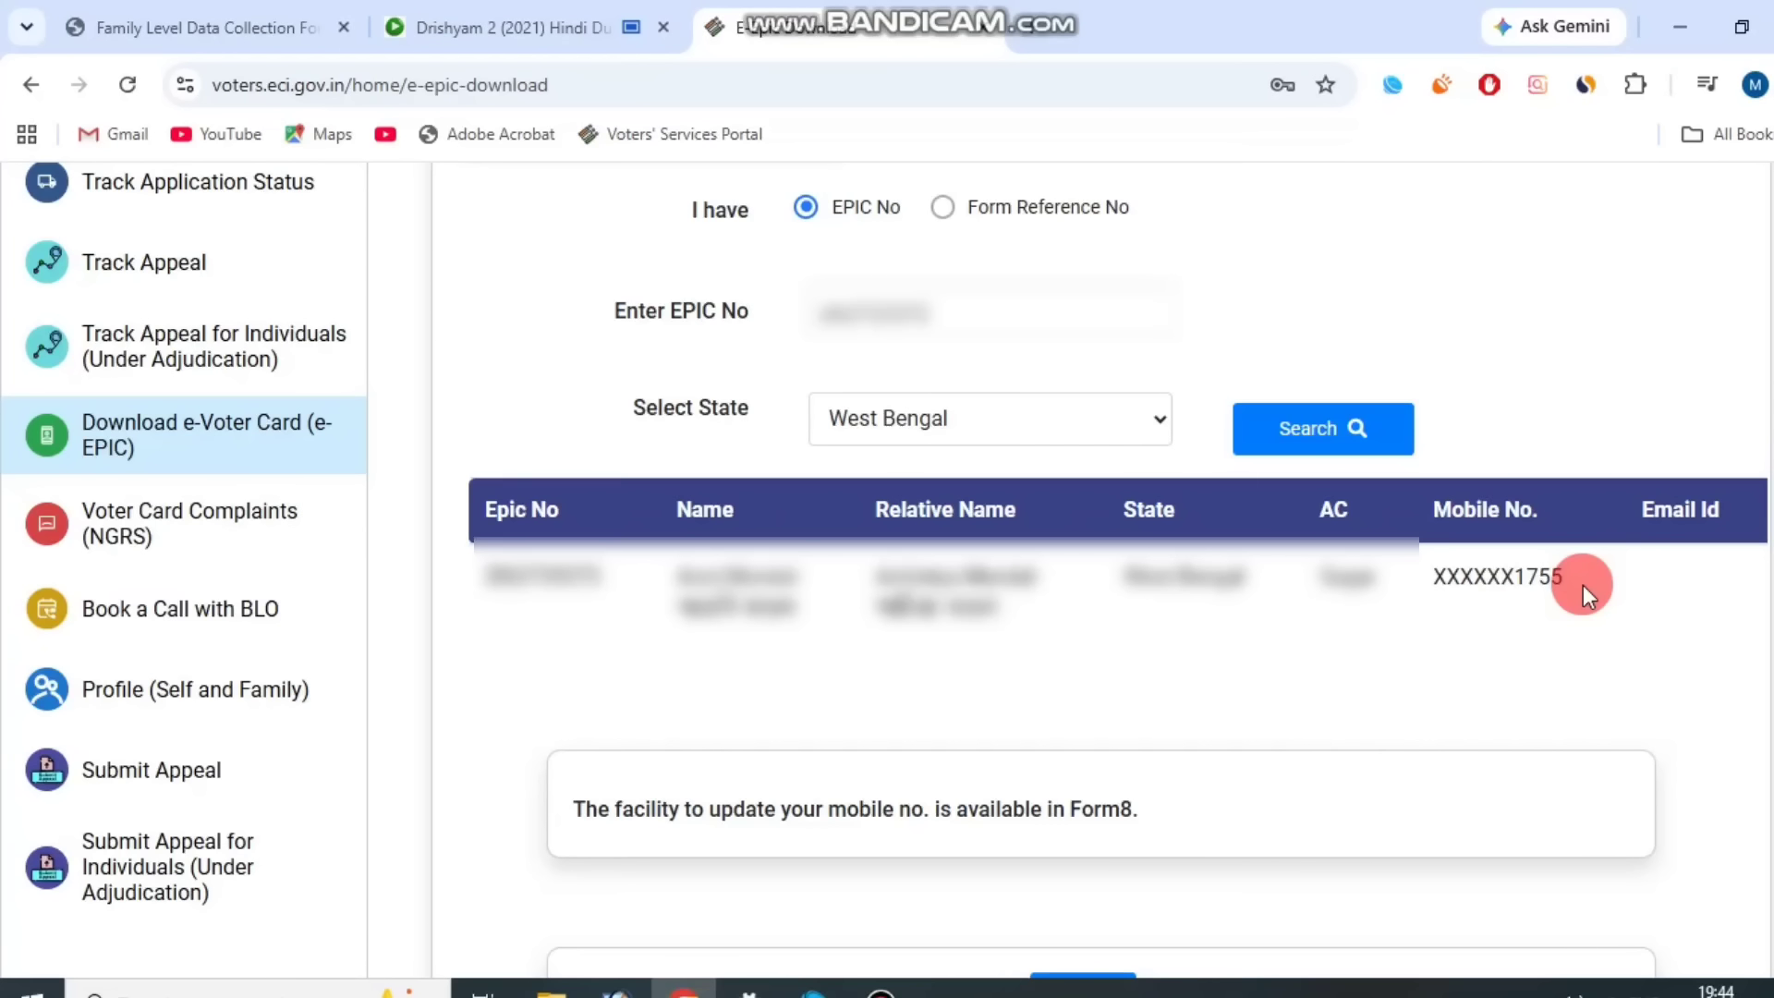
{"action": "left_click", "coordinate": [741, 158]}
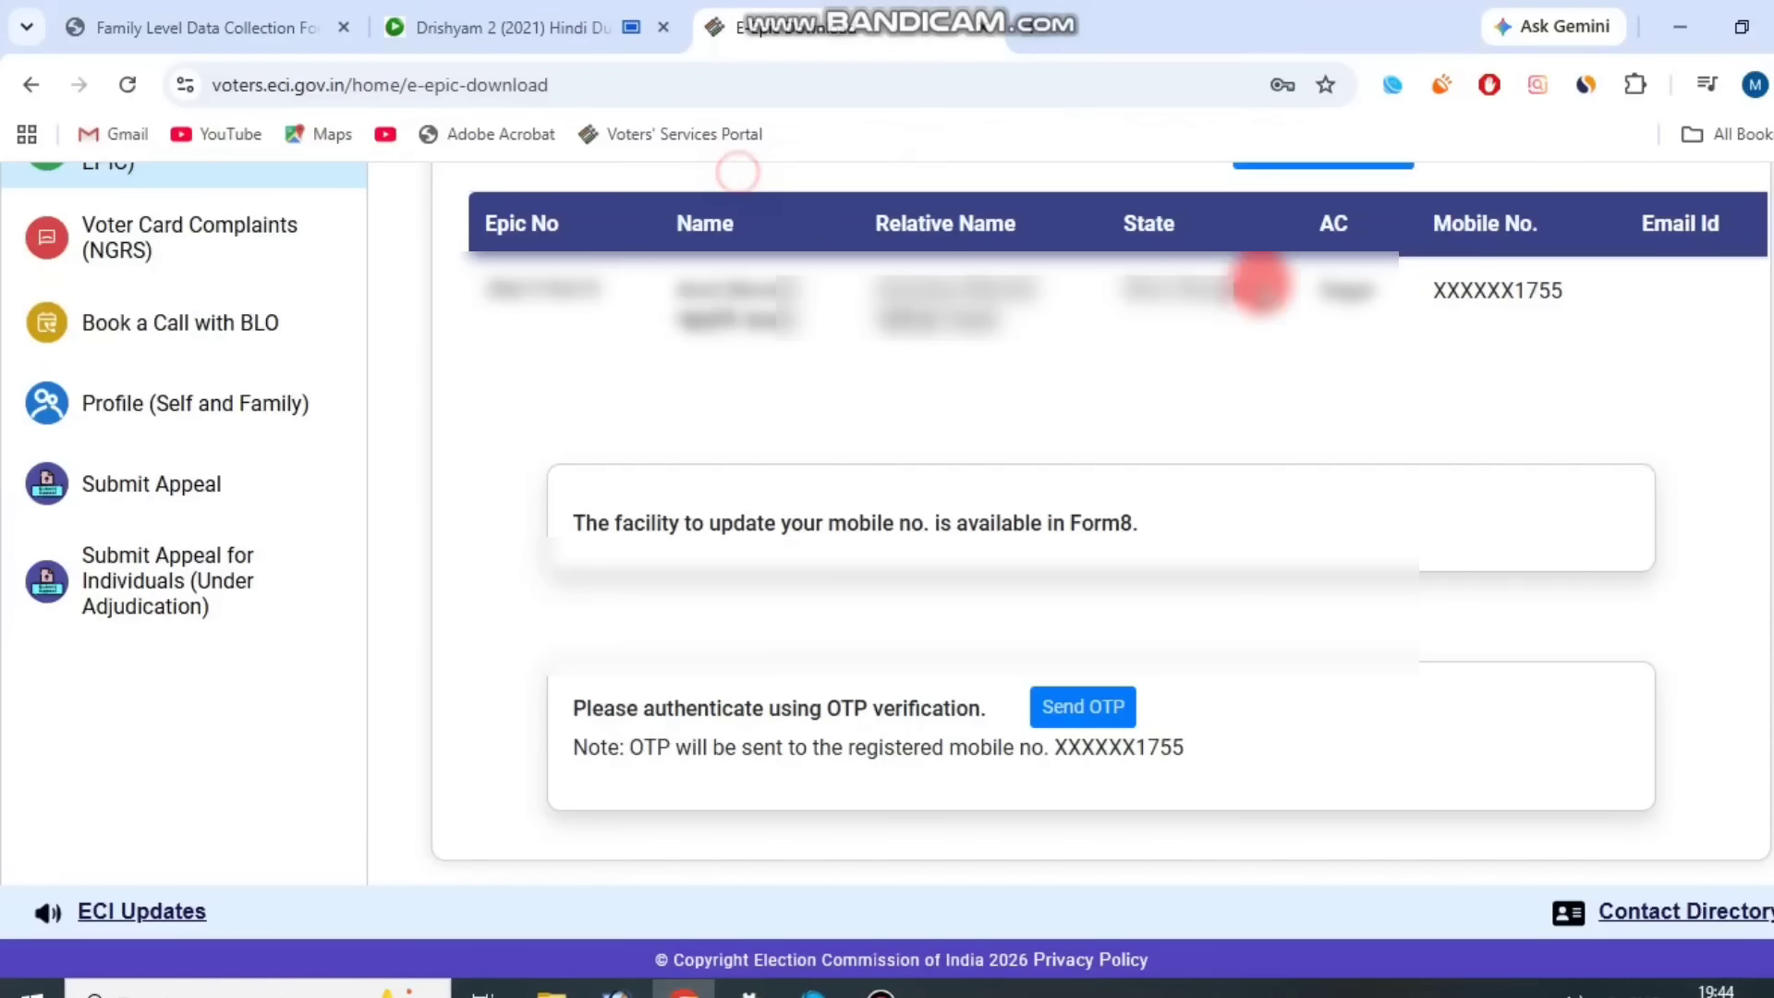
{"action": "left_click", "coordinate": [1106, 721]}
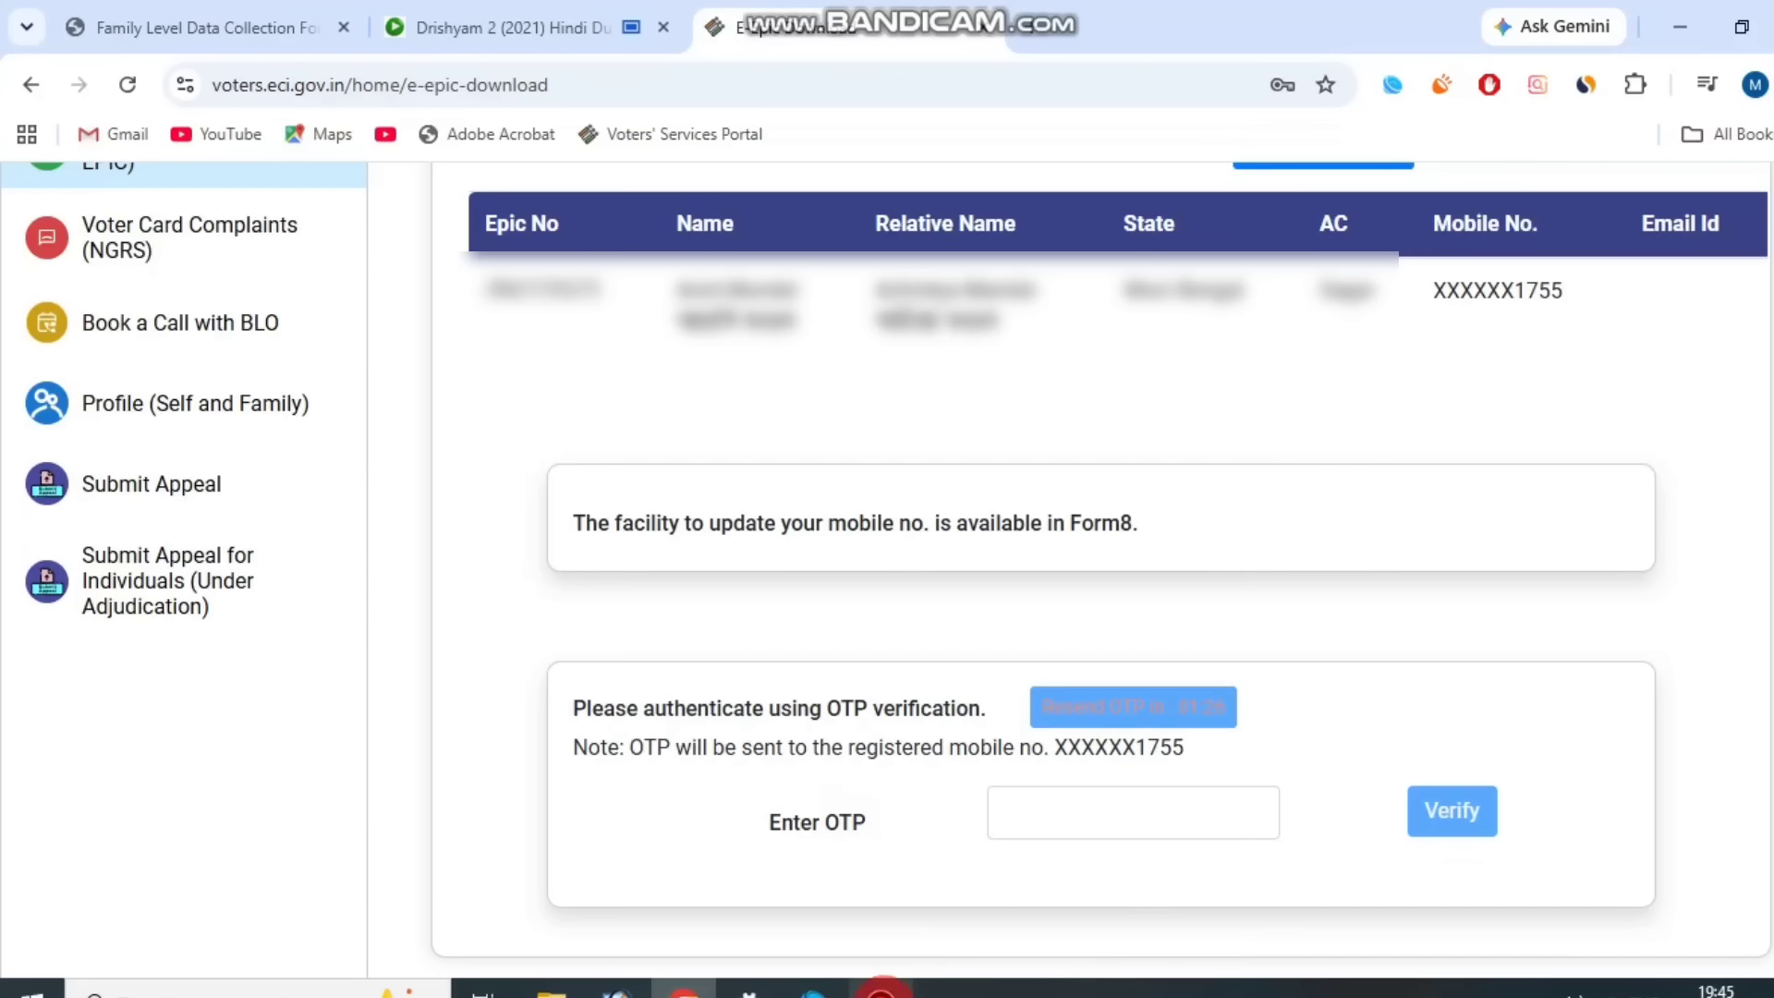
{"action": "left_click", "coordinate": [882, 991]}
{"action": "left_click", "coordinate": [745, 167]}
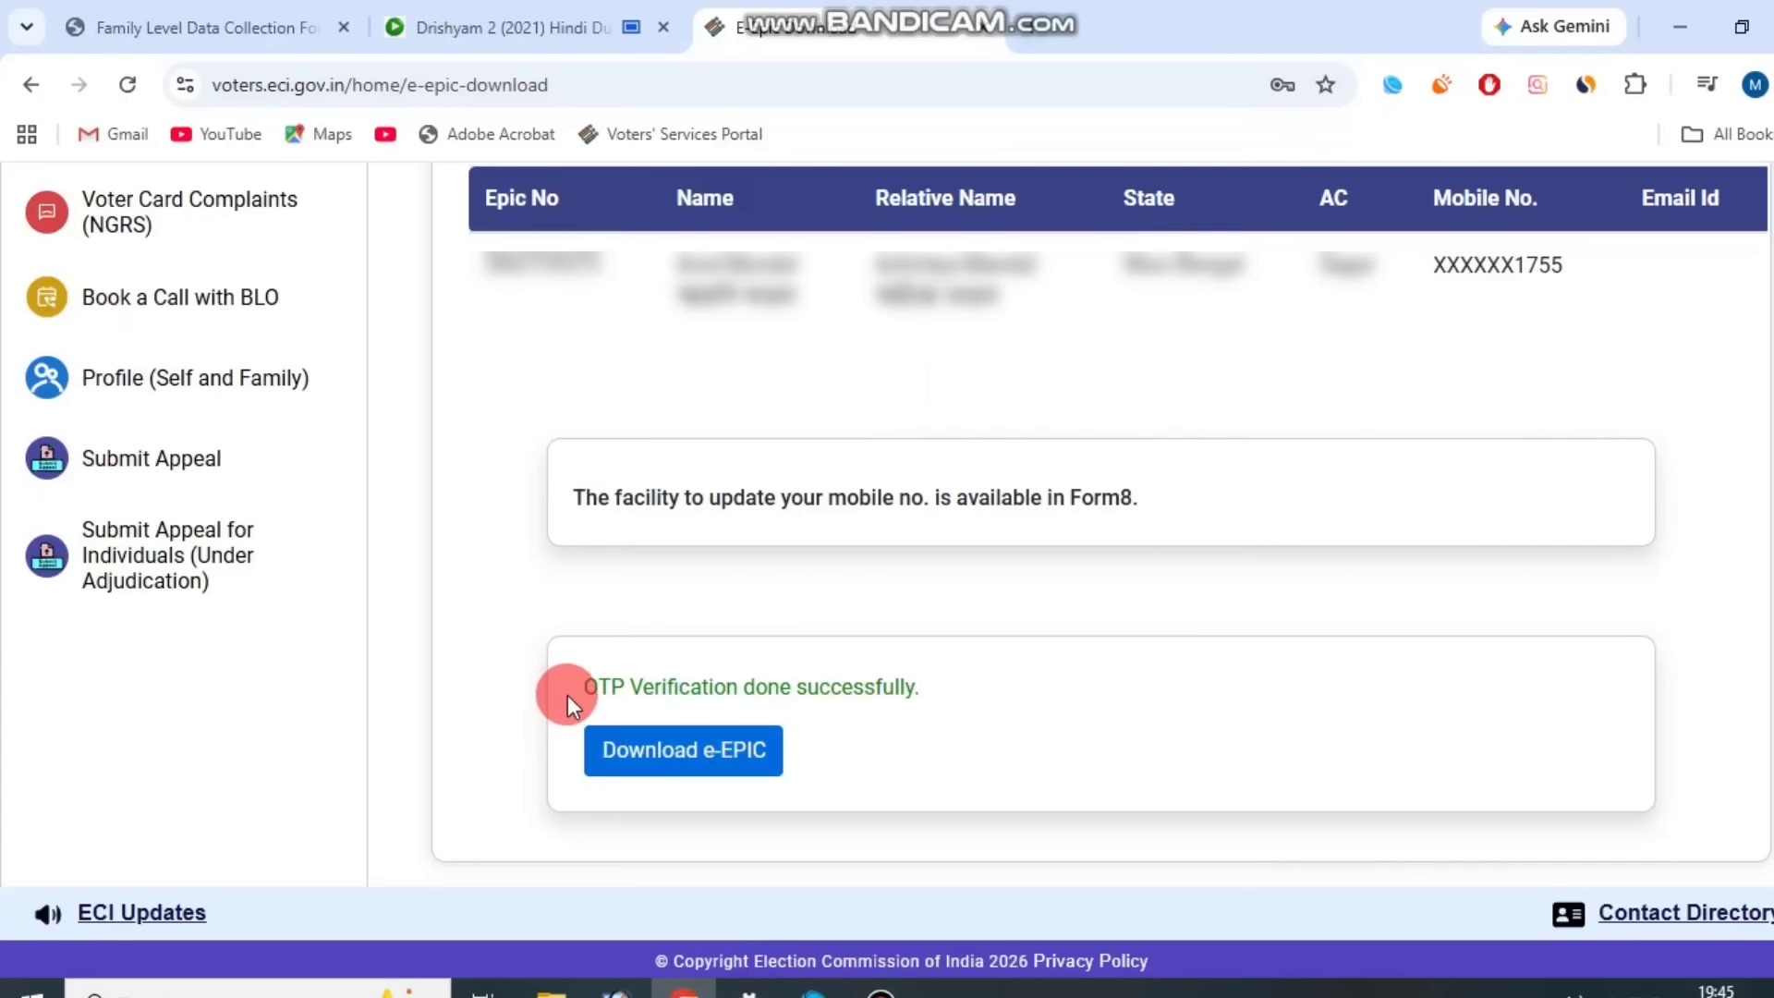
Download the e-EPIC card and open the downloaded PDF.
{"action": "left_click", "coordinate": [752, 763]}
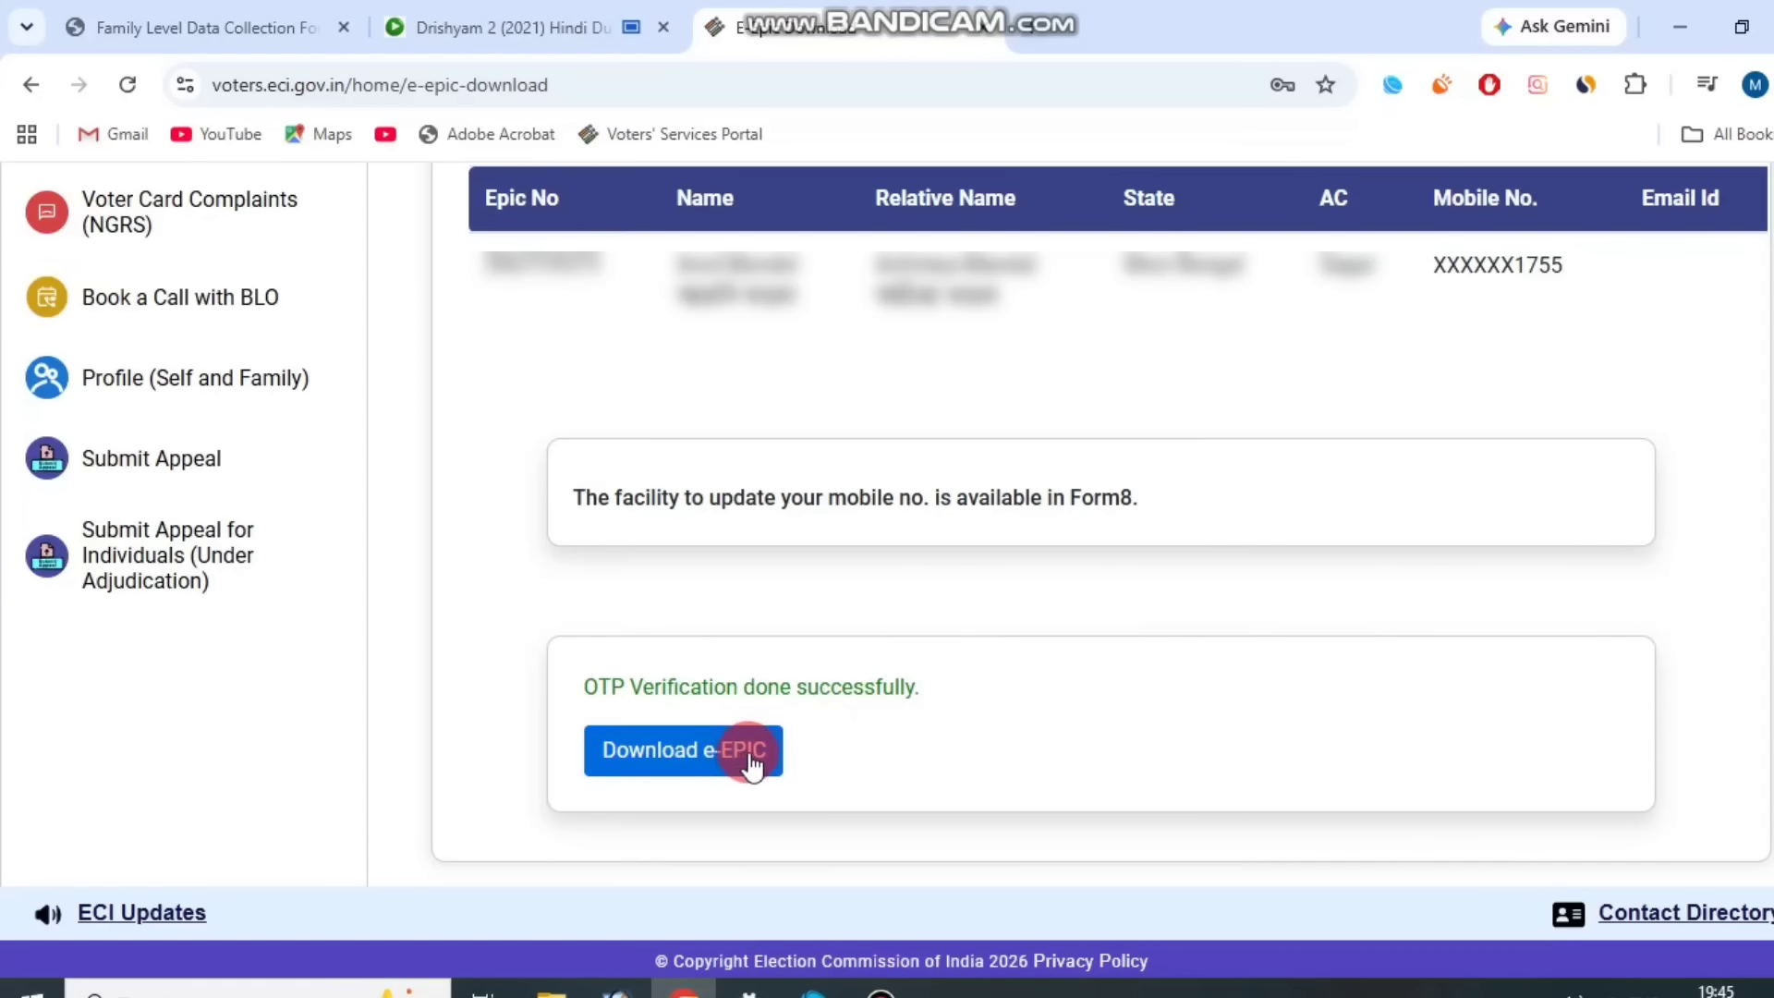
{"action": "left_click", "coordinate": [883, 990]}
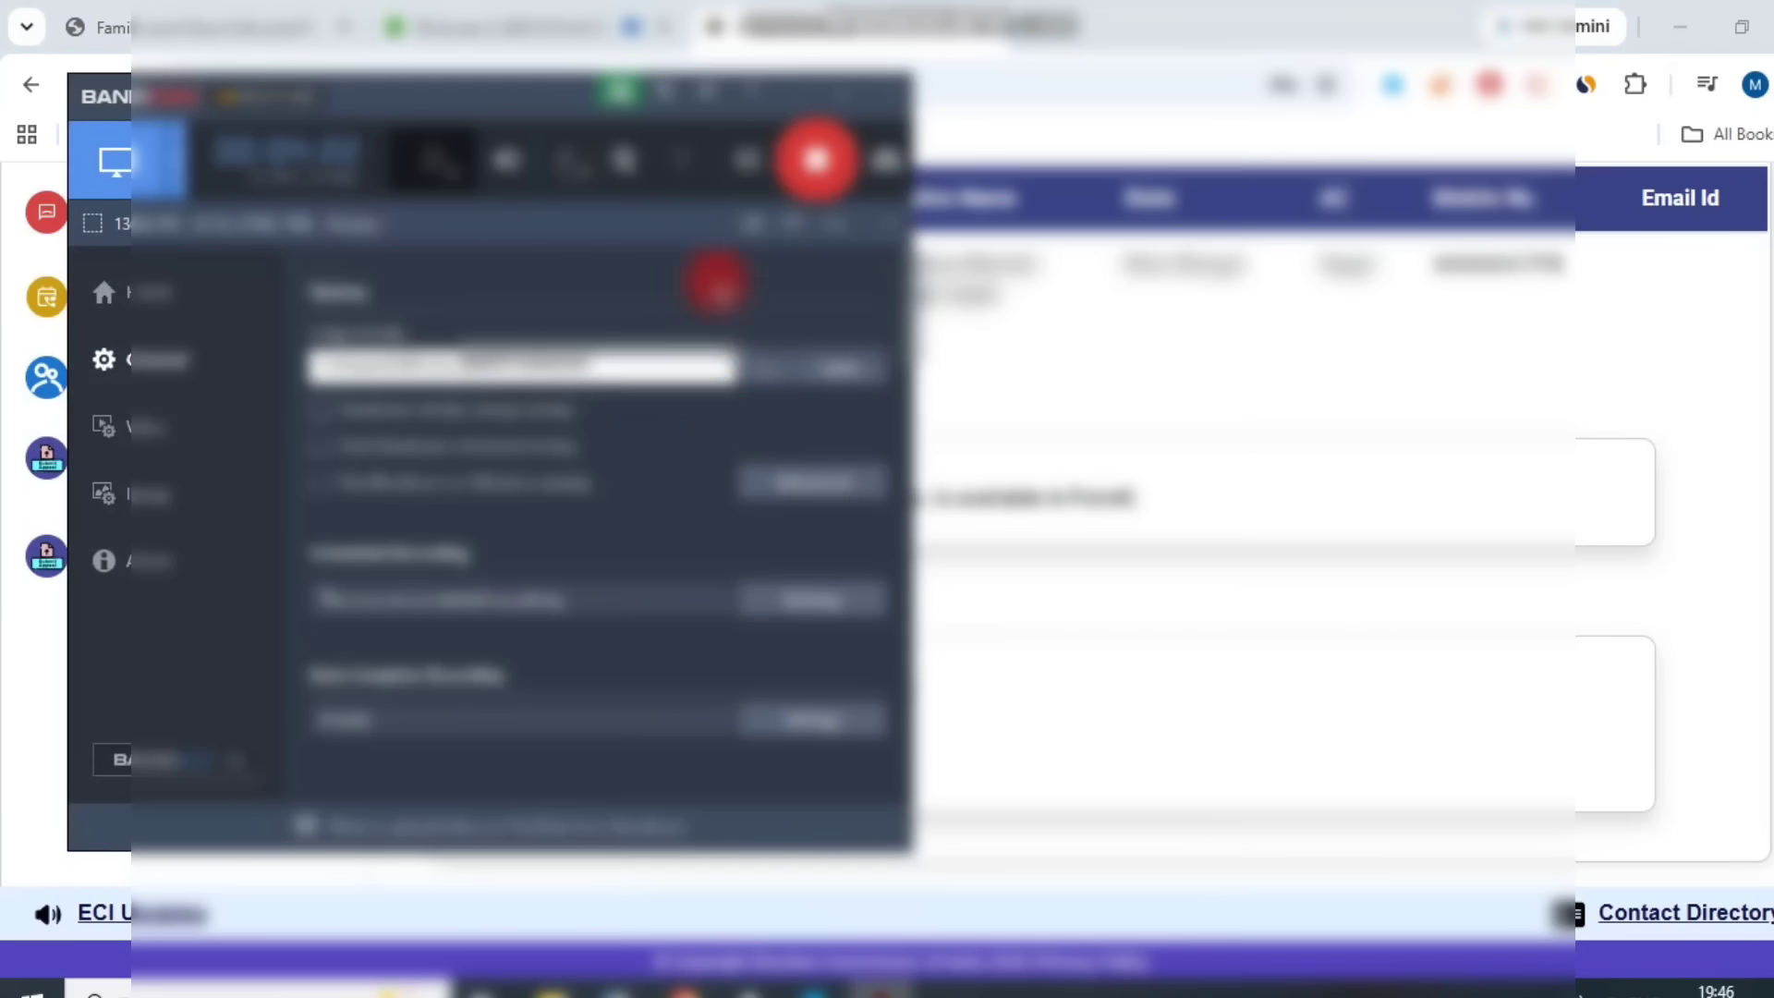
{"action": "left_click", "coordinate": [754, 173]}
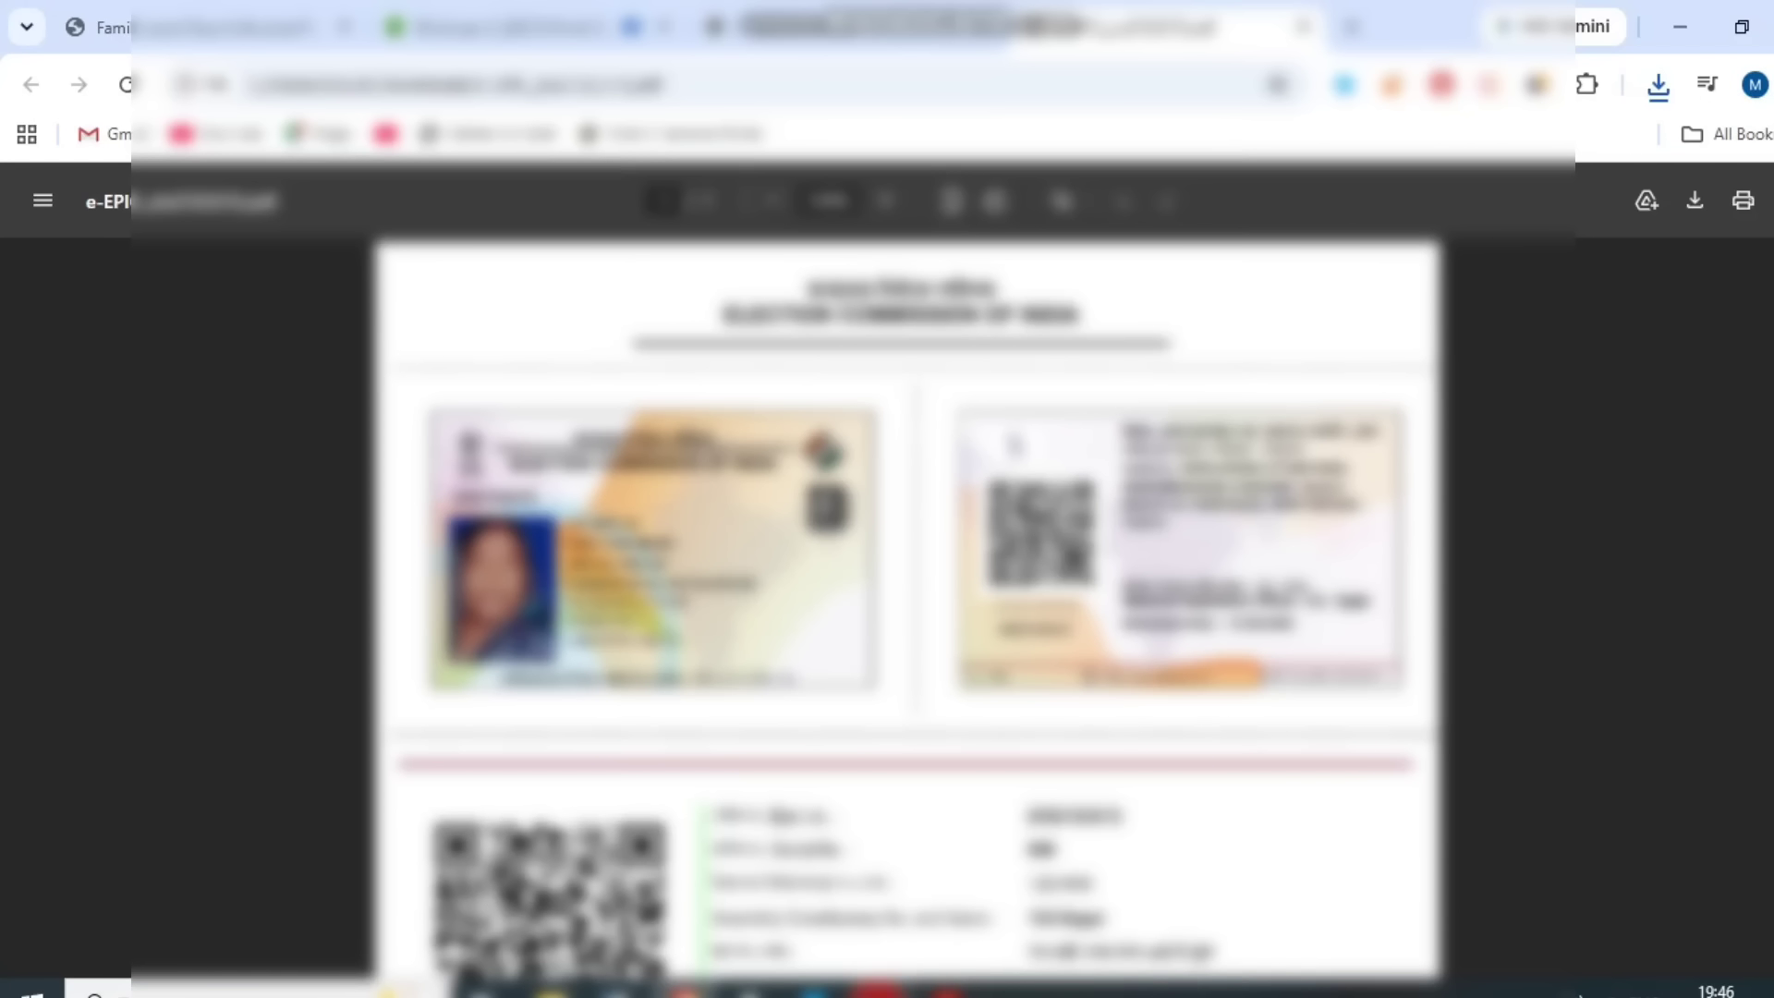
{"action": "left_click", "coordinate": [882, 985]}
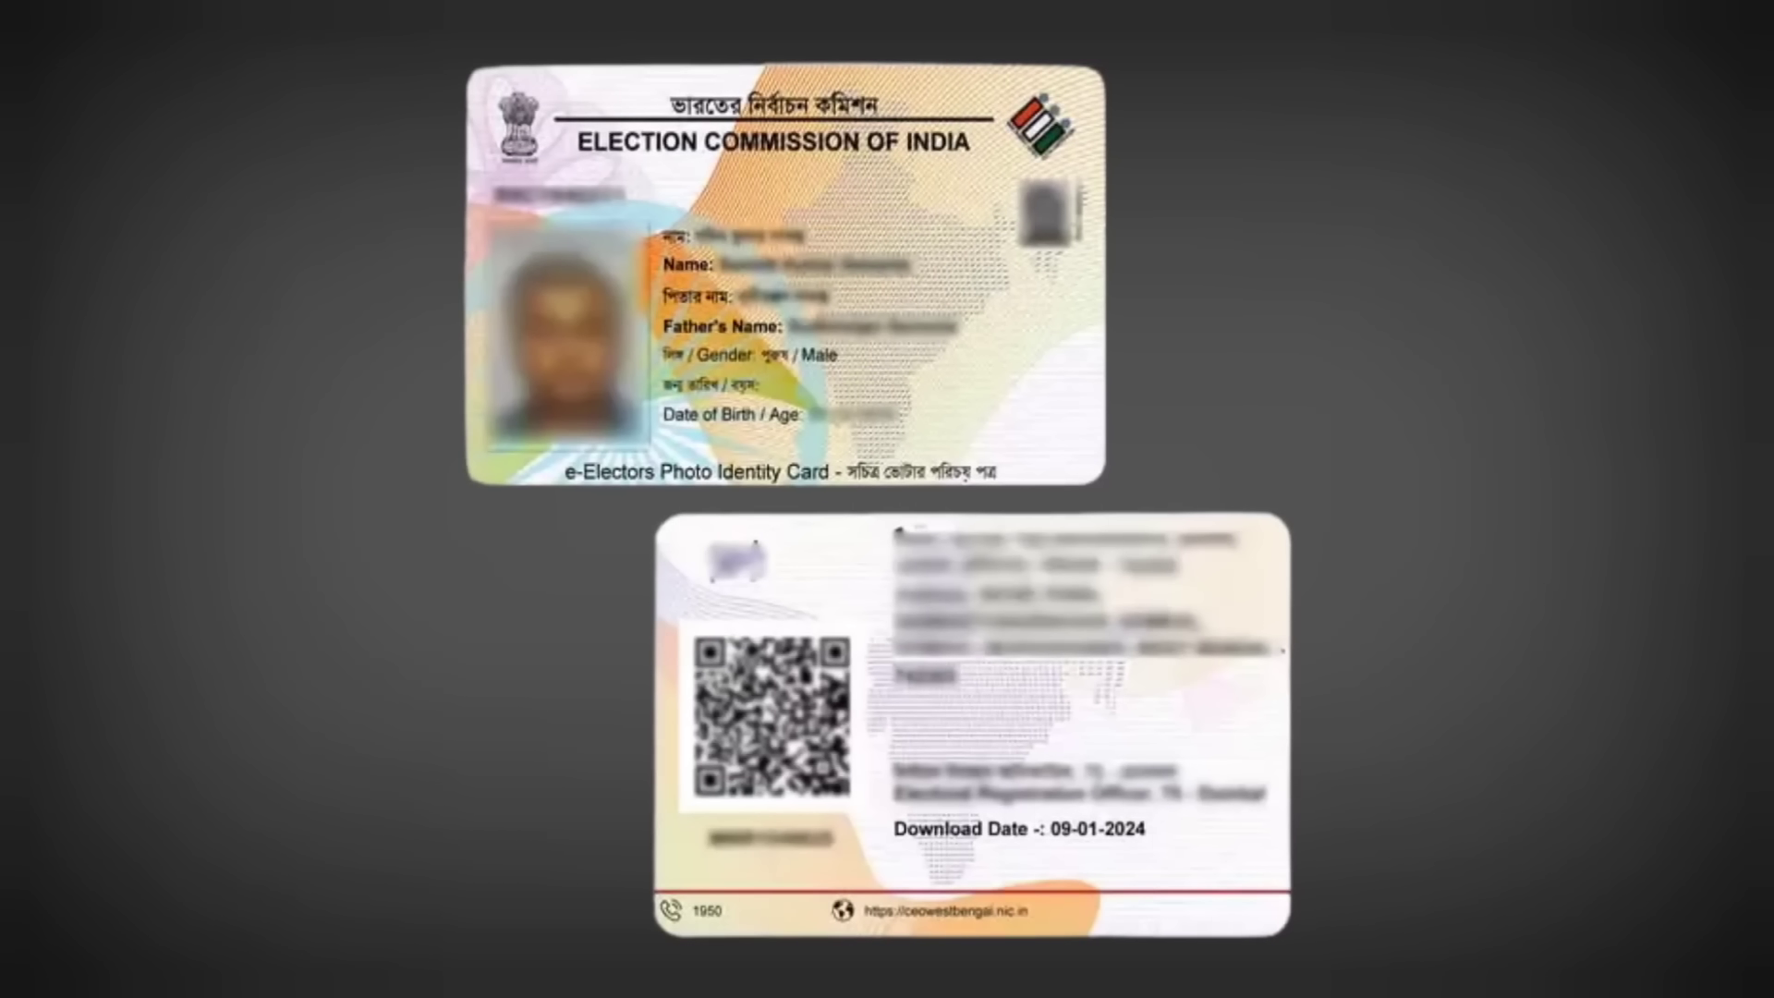